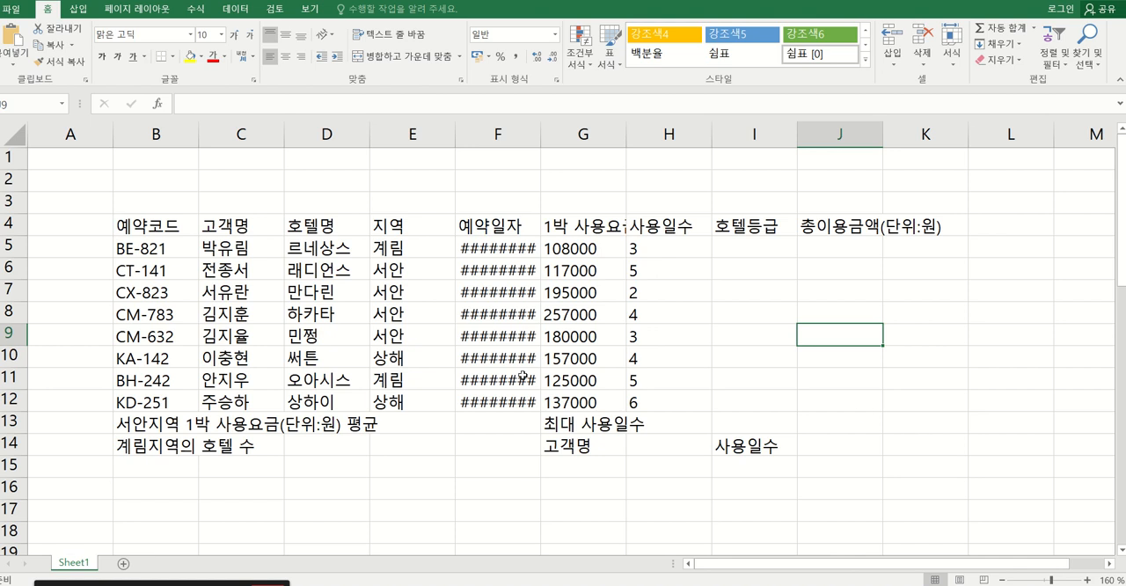
Auto-fit the width of column F so the reservation dates (예약일자) display in full.
{"action": "left_click", "coordinate": [492, 283]}
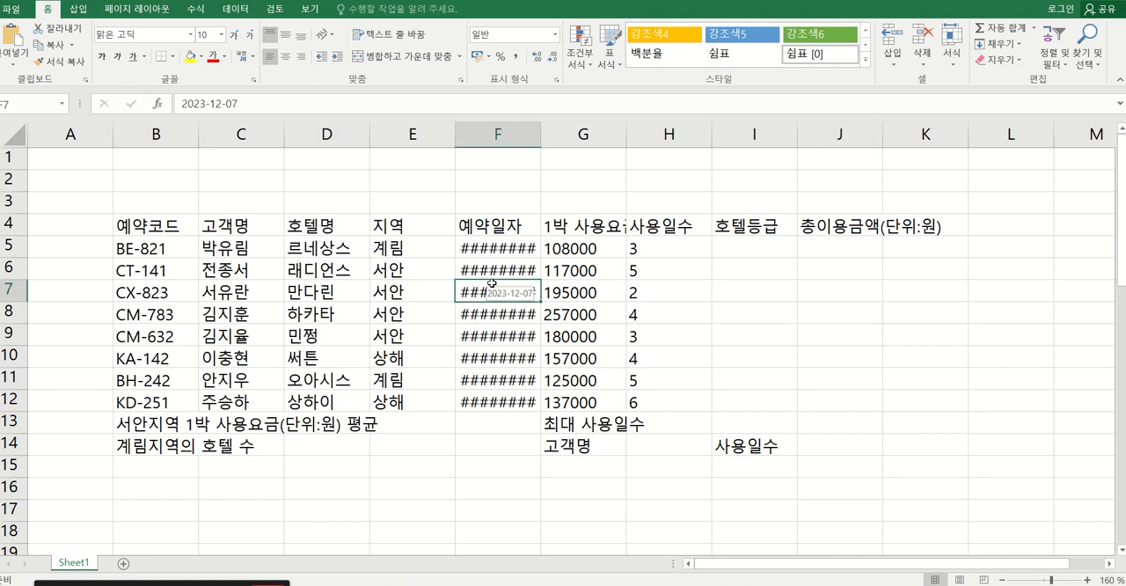
{"action": "left_click", "coordinate": [511, 250]}
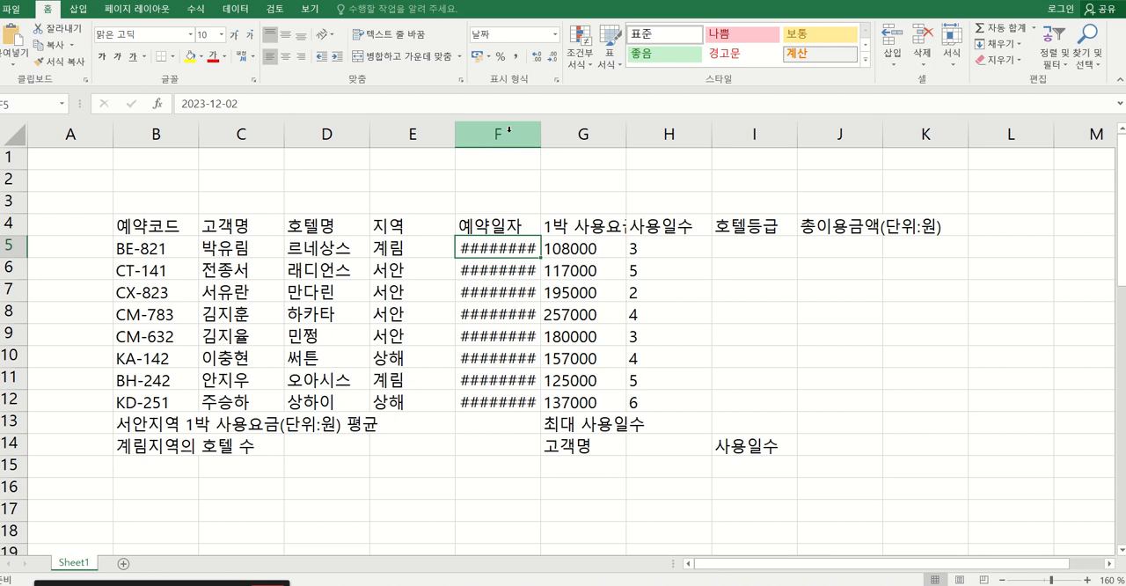
{"action": "double_click", "coordinate": [540, 131]}
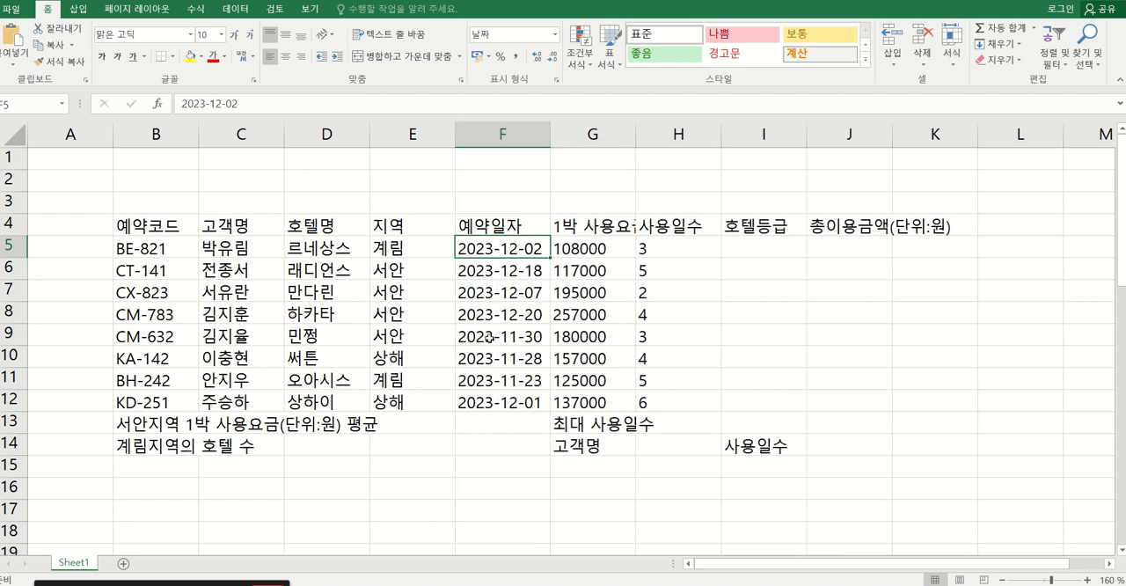
{"action": "left_click", "coordinate": [549, 283]}
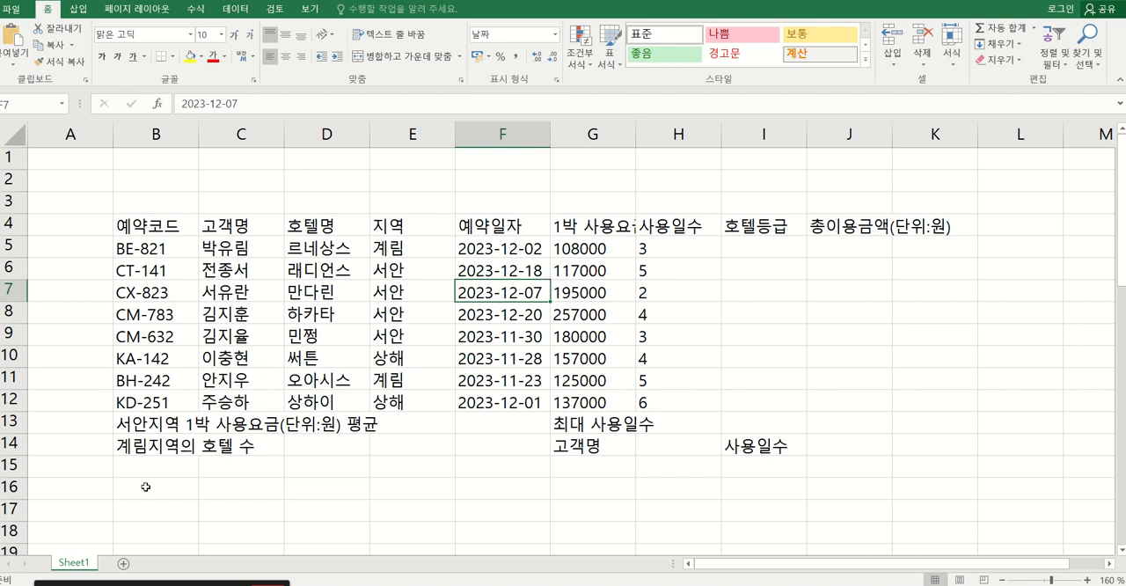
Add two new worksheets to the workbook and rename Sheet3 as 제3작업.
{"action": "left_click", "coordinate": [123, 564]}
{"action": "left_click", "coordinate": [169, 565]}
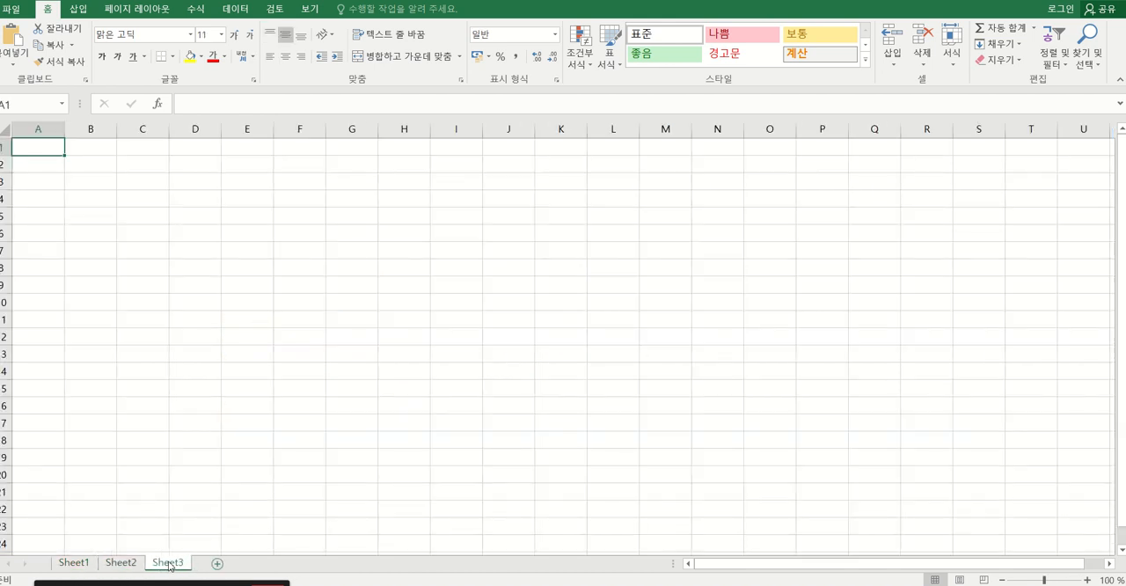
{"action": "double_click", "coordinate": [169, 563]}
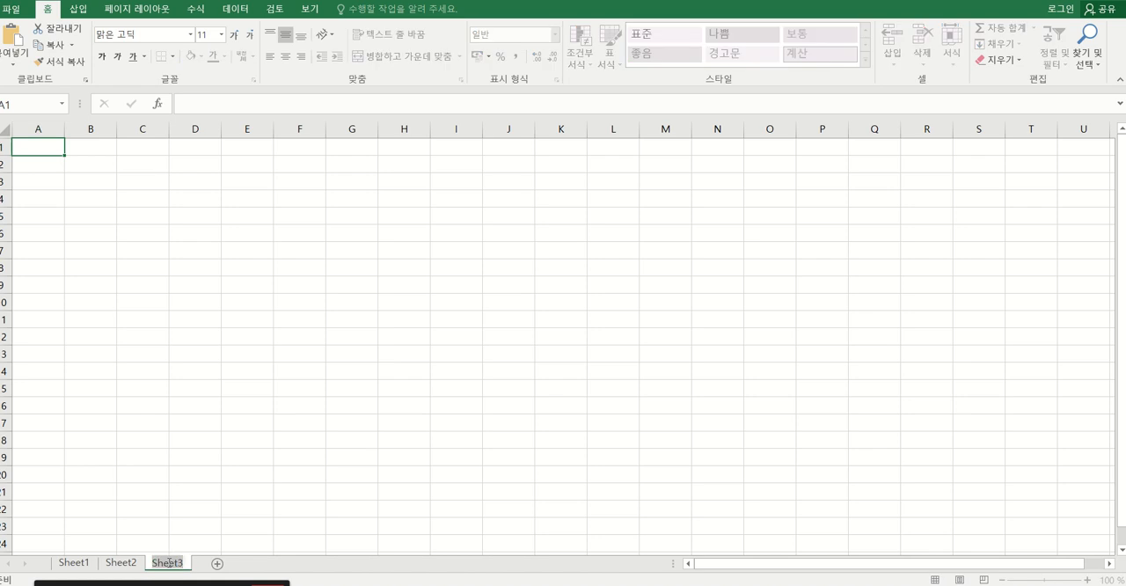
{"action": "type", "text": "제"}
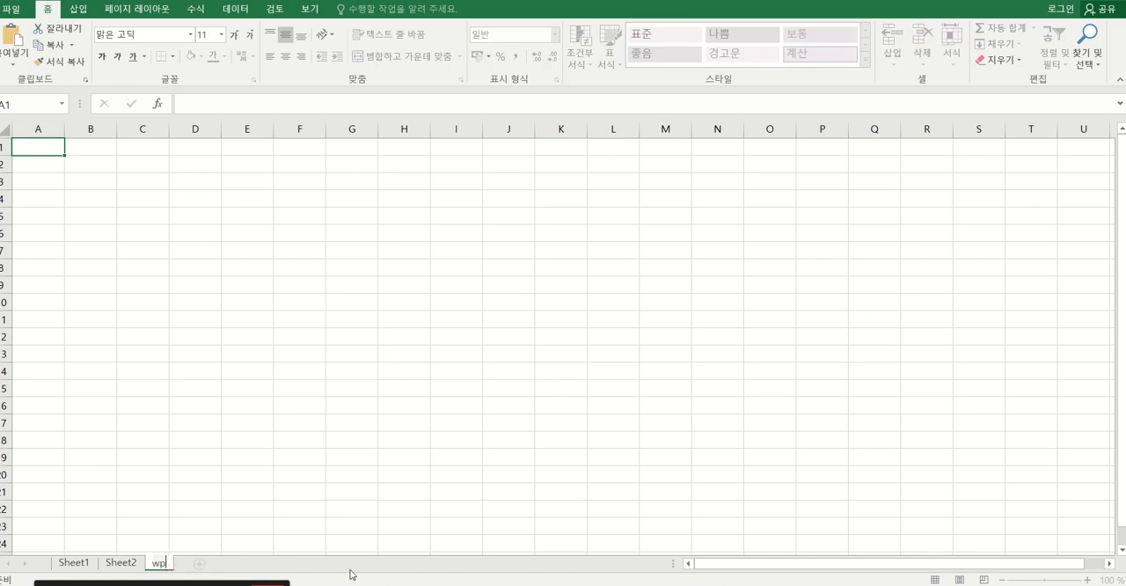
{"action": "type", "text": "3작업"}
{"action": "key", "text": "Return"}
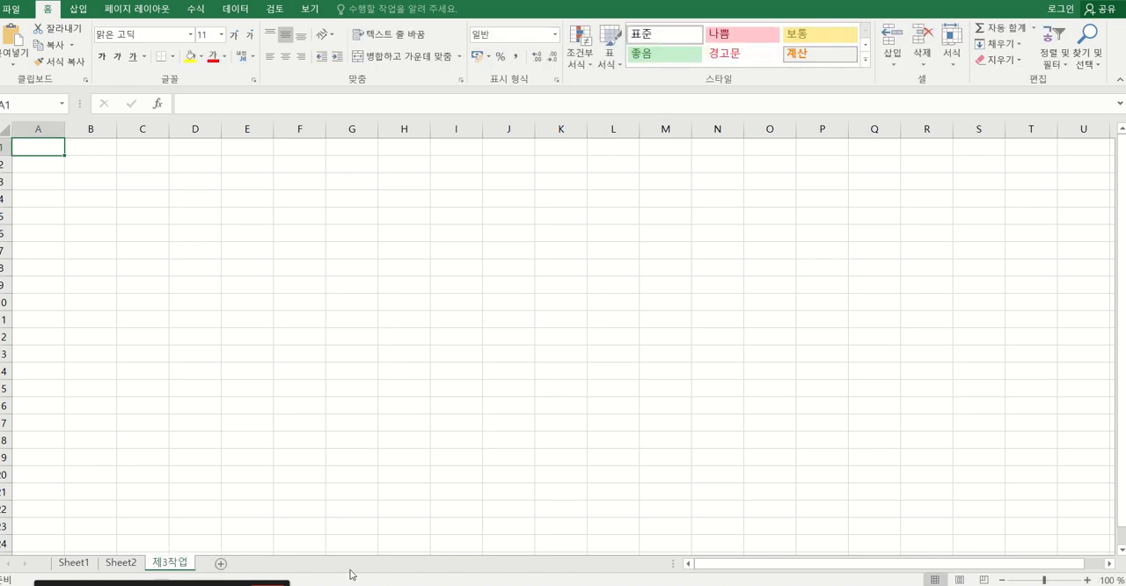
Rename Sheet2 as 제2작업 and Sheet1 as 제1작업.
{"action": "double_click", "coordinate": [121, 563]}
{"action": "type", "text": "제2작업"}
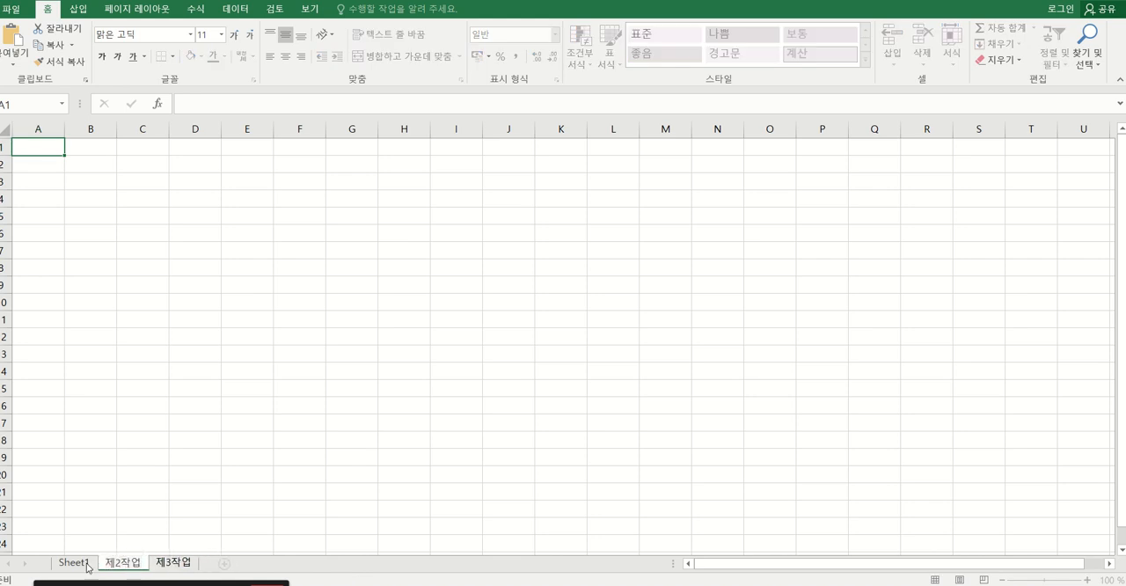
{"action": "key", "text": "Return"}
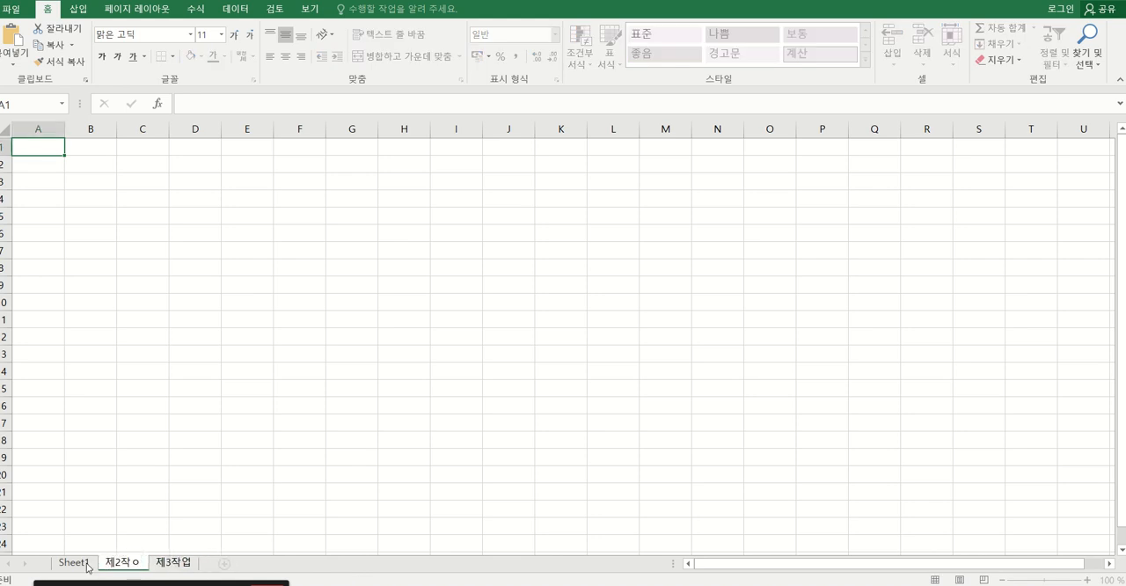
{"action": "left_click", "coordinate": [88, 563]}
{"action": "double_click", "coordinate": [88, 563]}
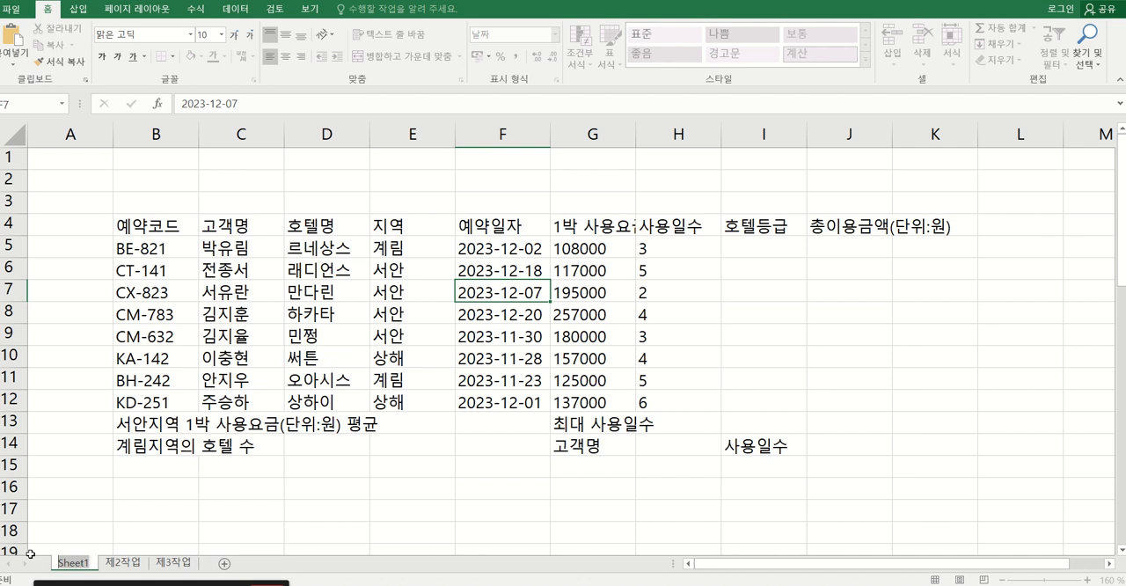
{"action": "type", "text": "제1작업"}
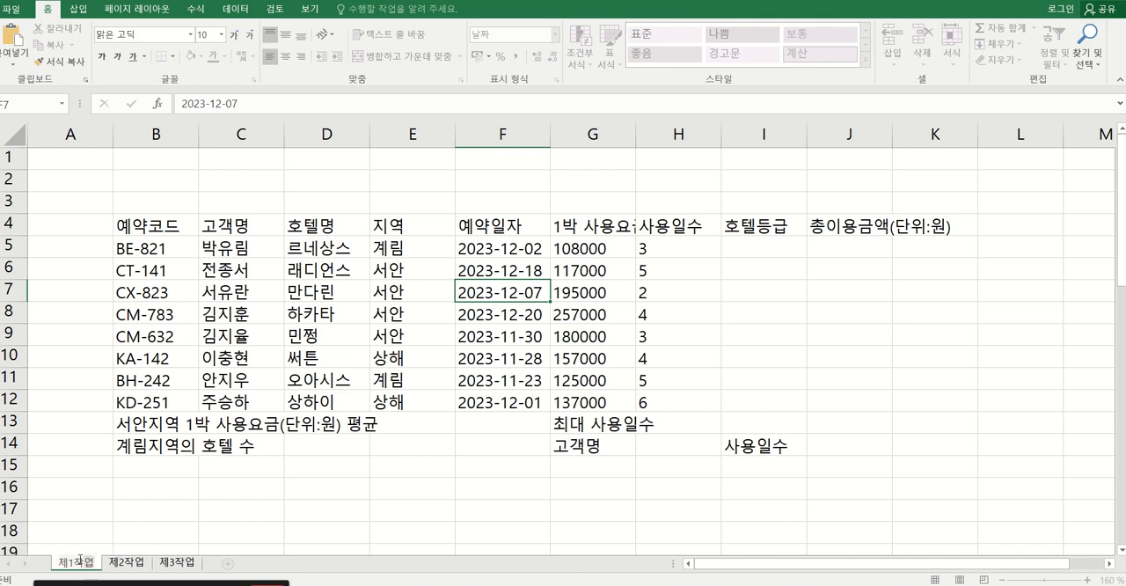
{"action": "left_click", "coordinate": [136, 533]}
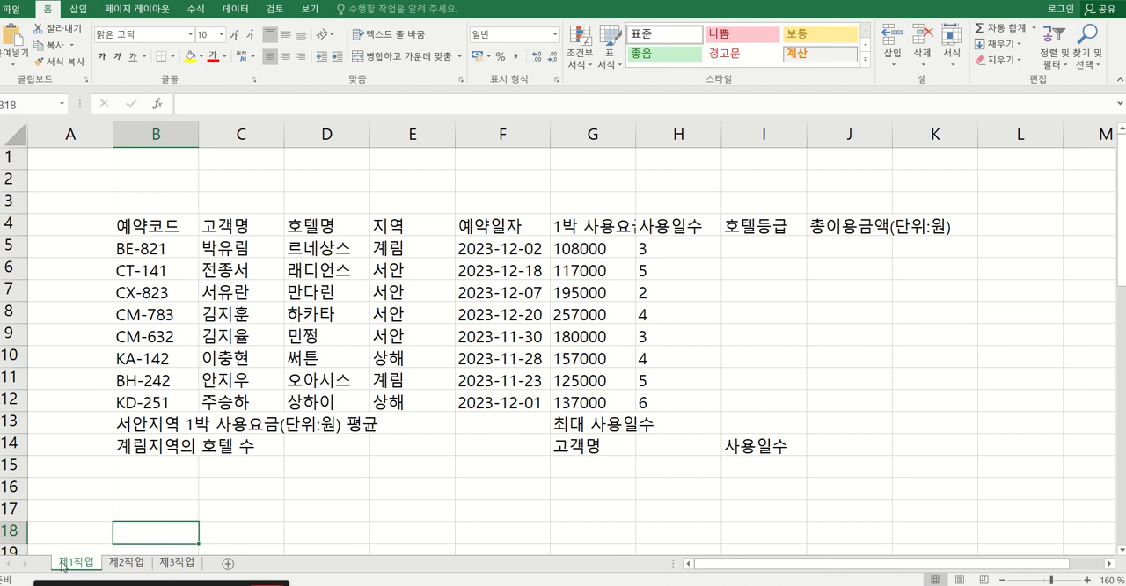
Group the sheets 제1작업 through 제3작업 and set the width of column A to 1 on all of them.
{"action": "left_click", "coordinate": [192, 563]}
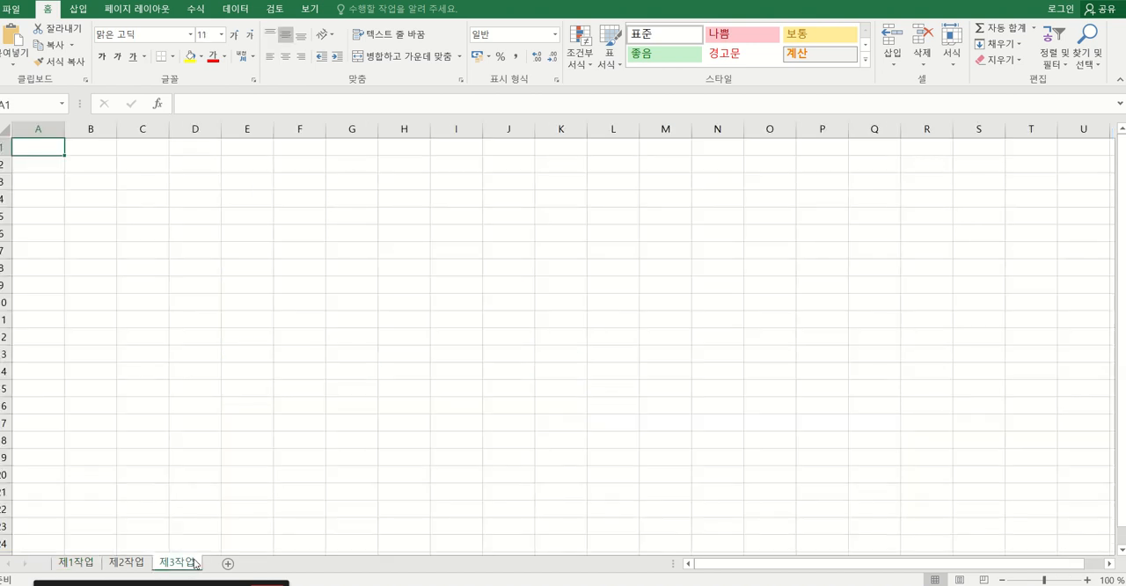
{"action": "left_click", "coordinate": [66, 561]}
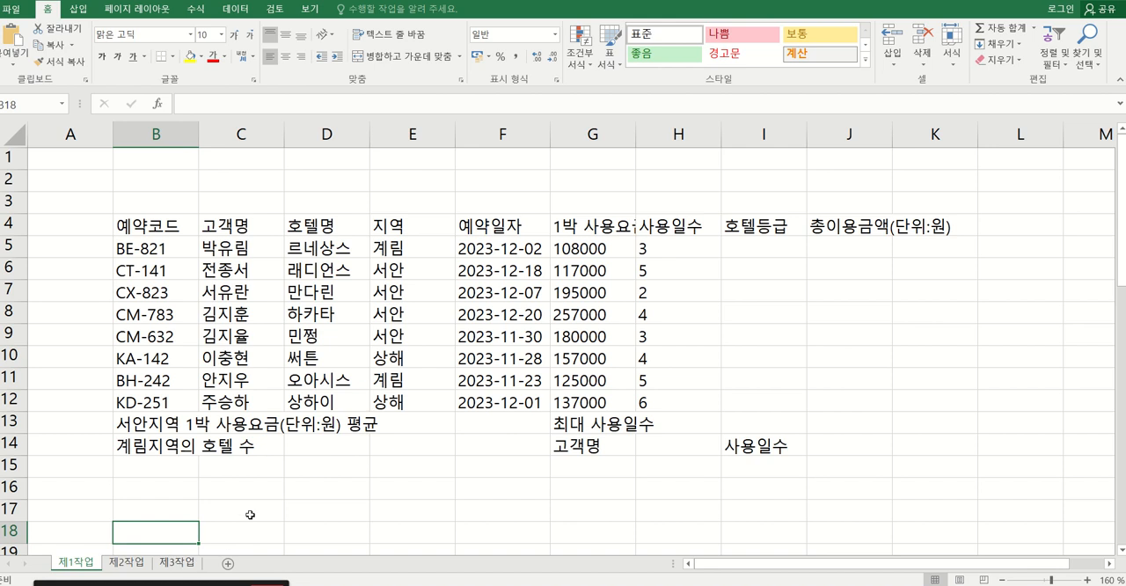
{"action": "left_click", "coordinate": [179, 563], "text": "shift"}
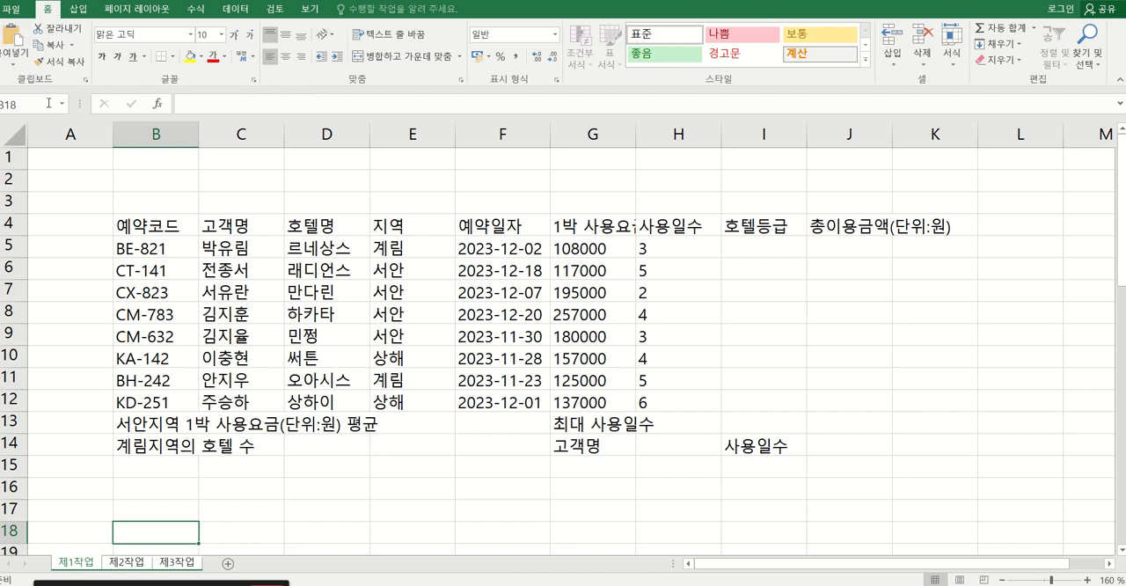
{"action": "right_click", "coordinate": [91, 134]}
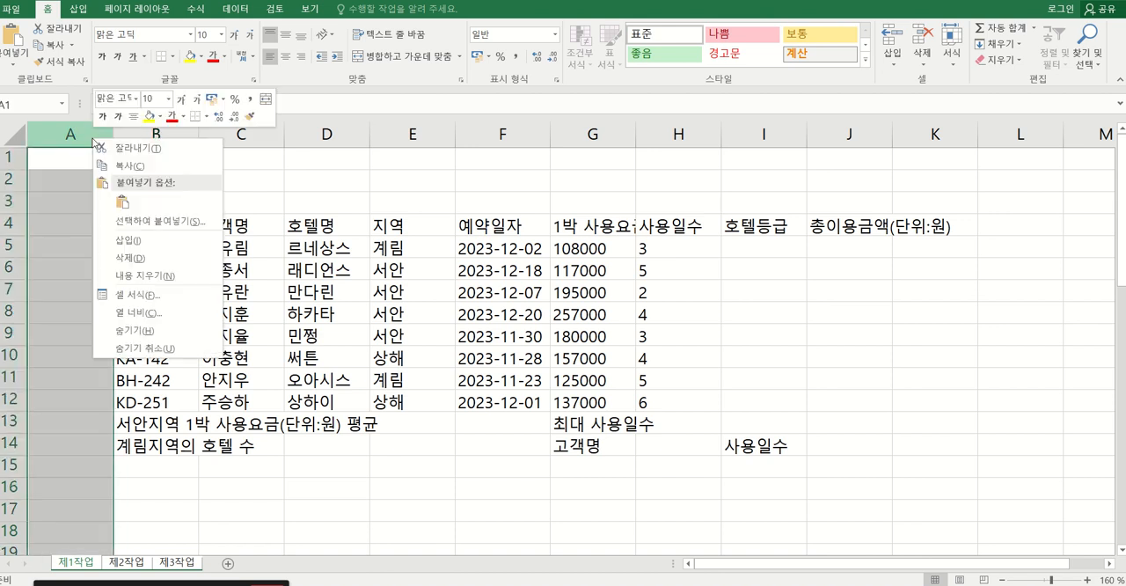
{"action": "left_click", "coordinate": [136, 313]}
{"action": "type", "text": "1"}
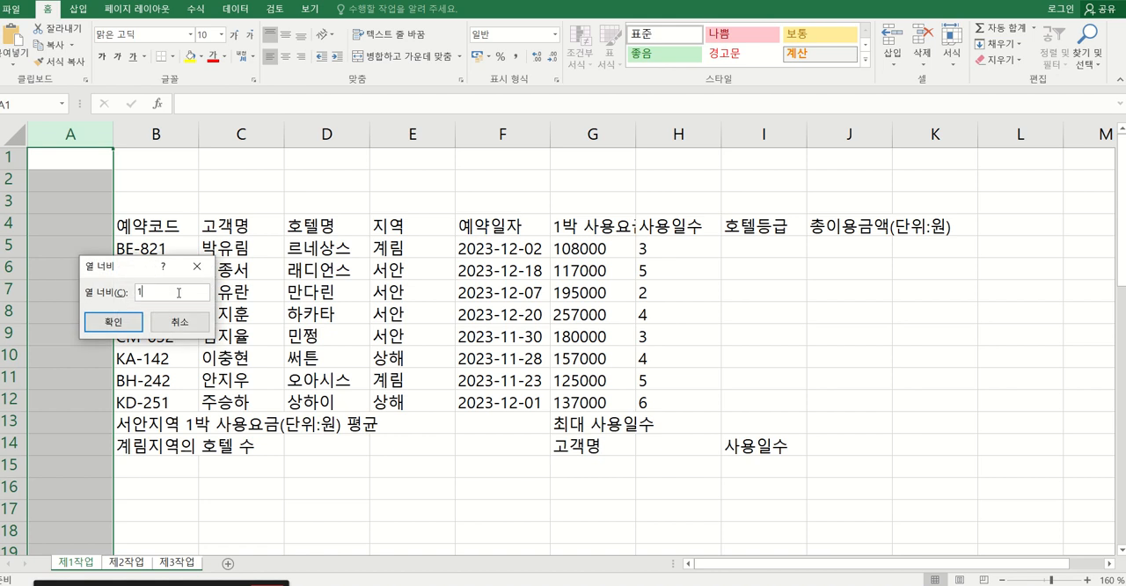
{"action": "left_click", "coordinate": [114, 322]}
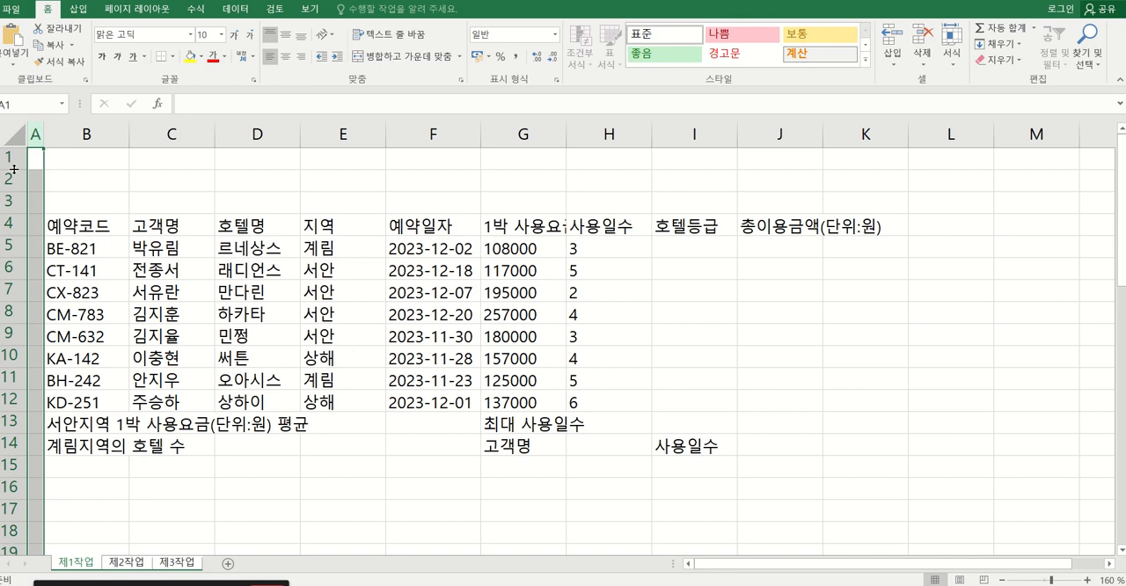
Set the font of all cells on the grouped sheets to 굴림, size 11.
{"action": "left_click", "coordinate": [9, 135]}
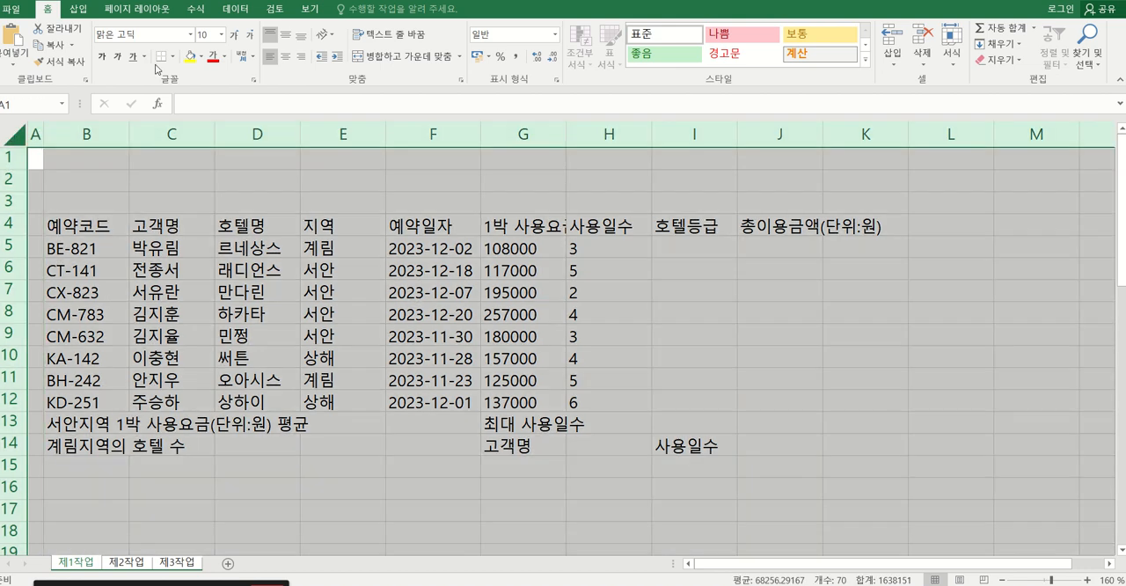
{"action": "left_click", "coordinate": [192, 36]}
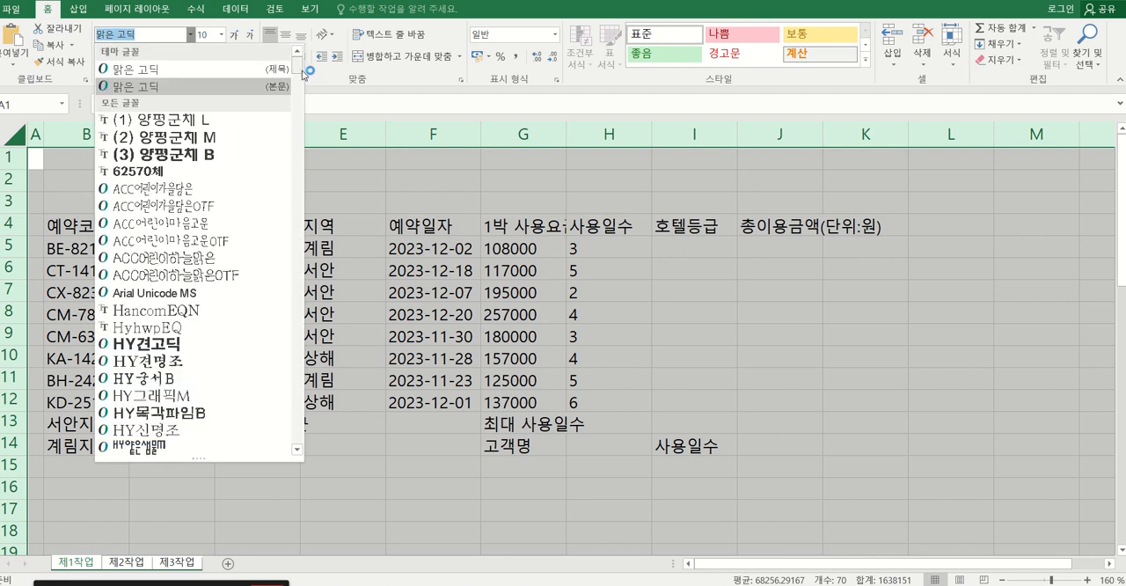
{"action": "left_click_drag", "start_coordinate": [299, 70], "coordinate": [298, 129]}
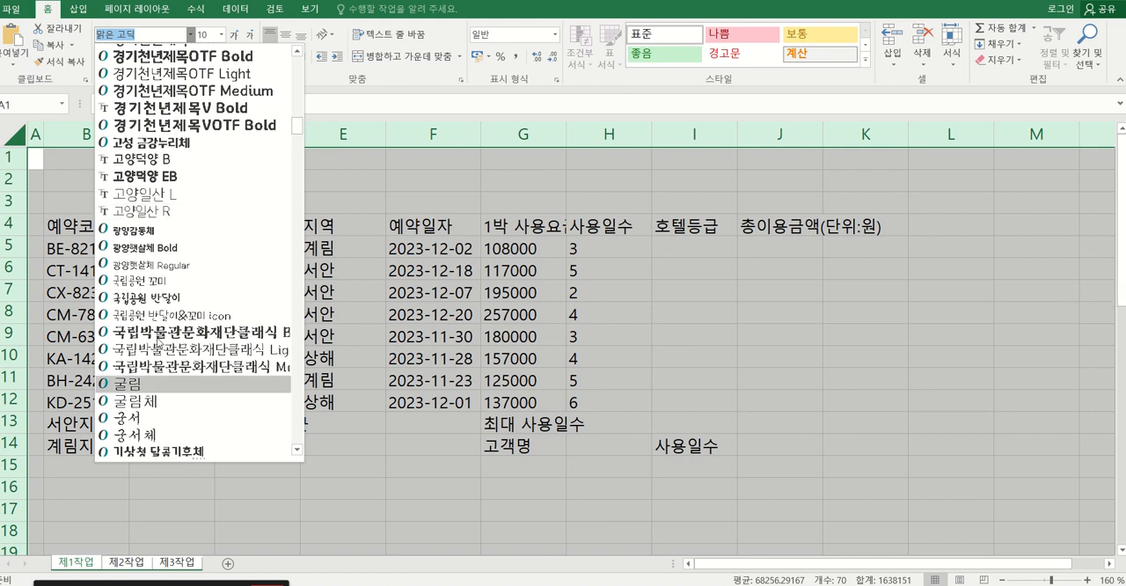
{"action": "left_click", "coordinate": [134, 385]}
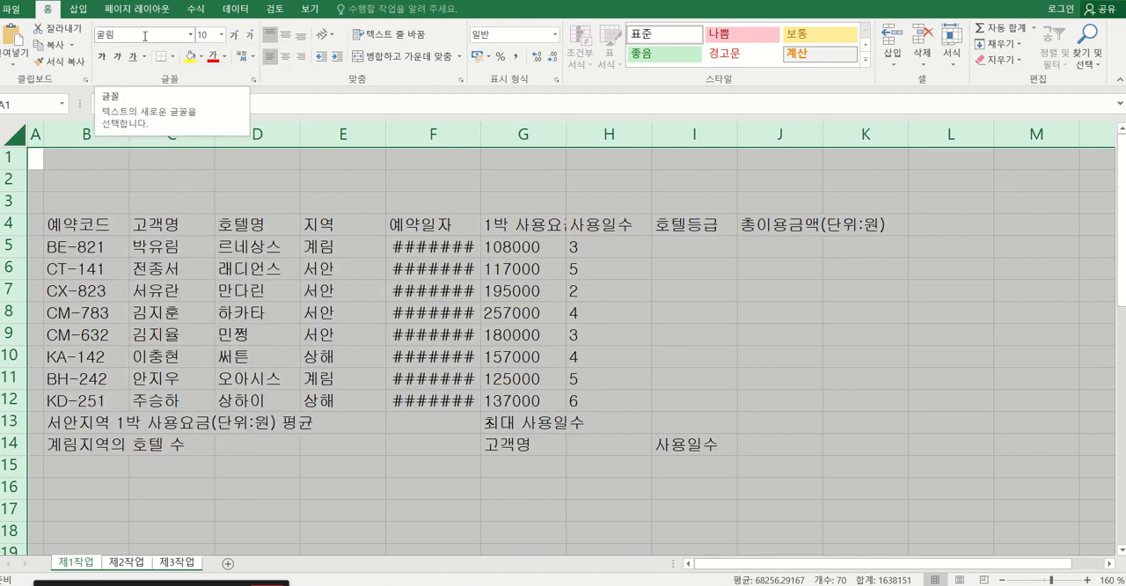
{"action": "left_click", "coordinate": [144, 35]}
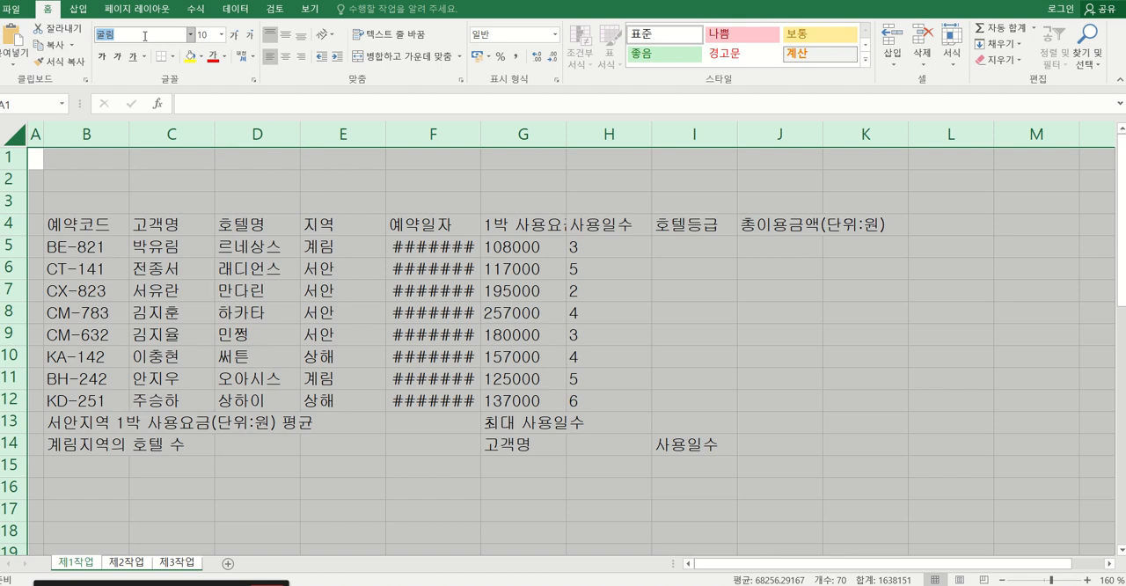
{"action": "left_click", "coordinate": [222, 35]}
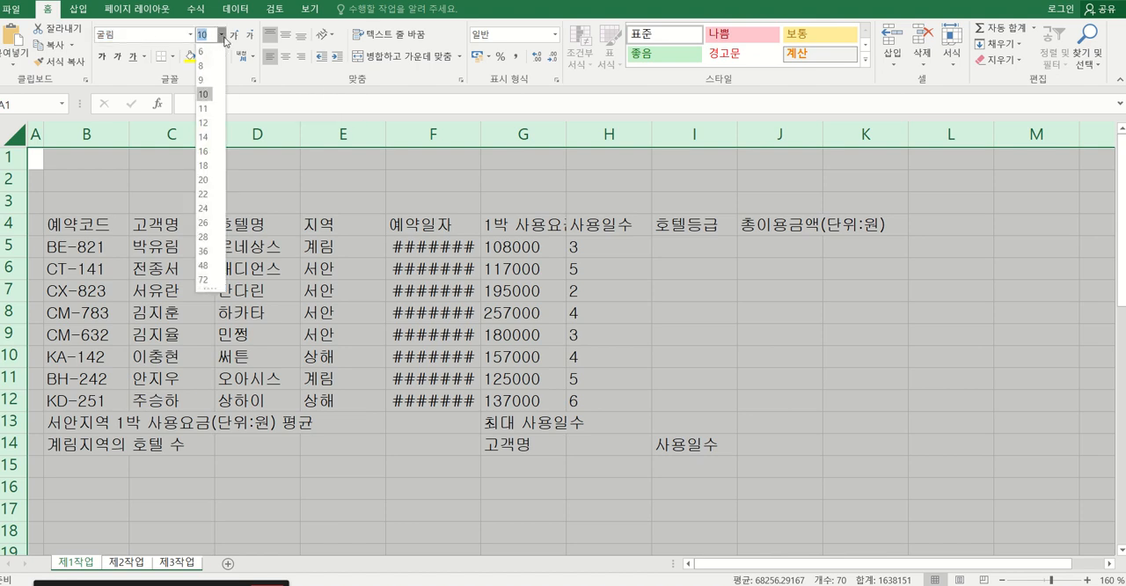
{"action": "left_click", "coordinate": [207, 109]}
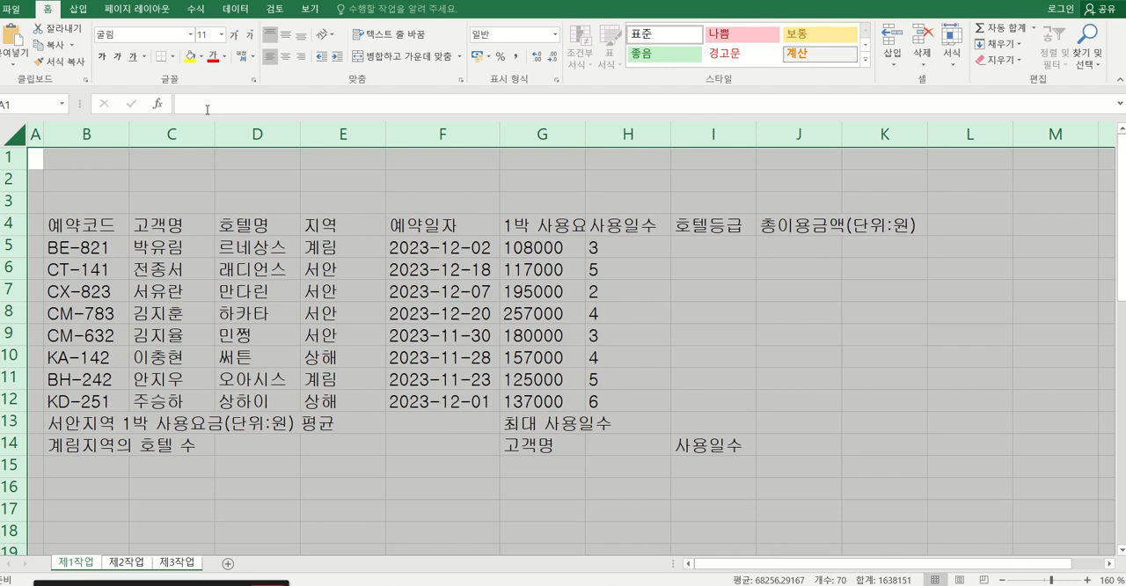
Center all cells of the grouped sheets horizontally and align them to the middle vertically, and clear the selection.
{"action": "left_click", "coordinate": [289, 62]}
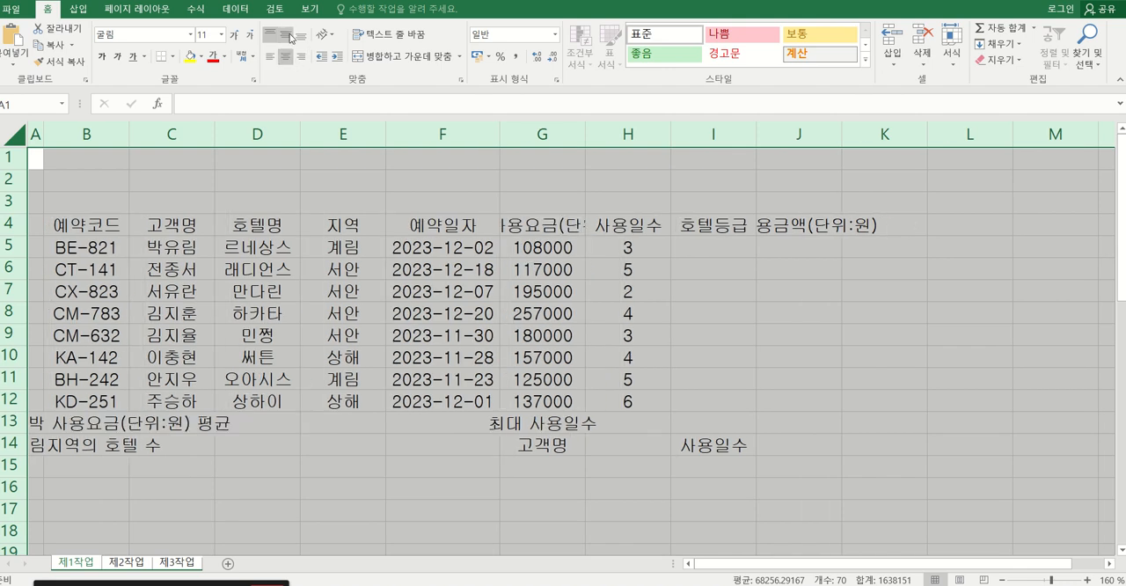
{"action": "left_click", "coordinate": [286, 35]}
{"action": "left_click", "coordinate": [388, 285]}
{"action": "left_click", "coordinate": [304, 295]}
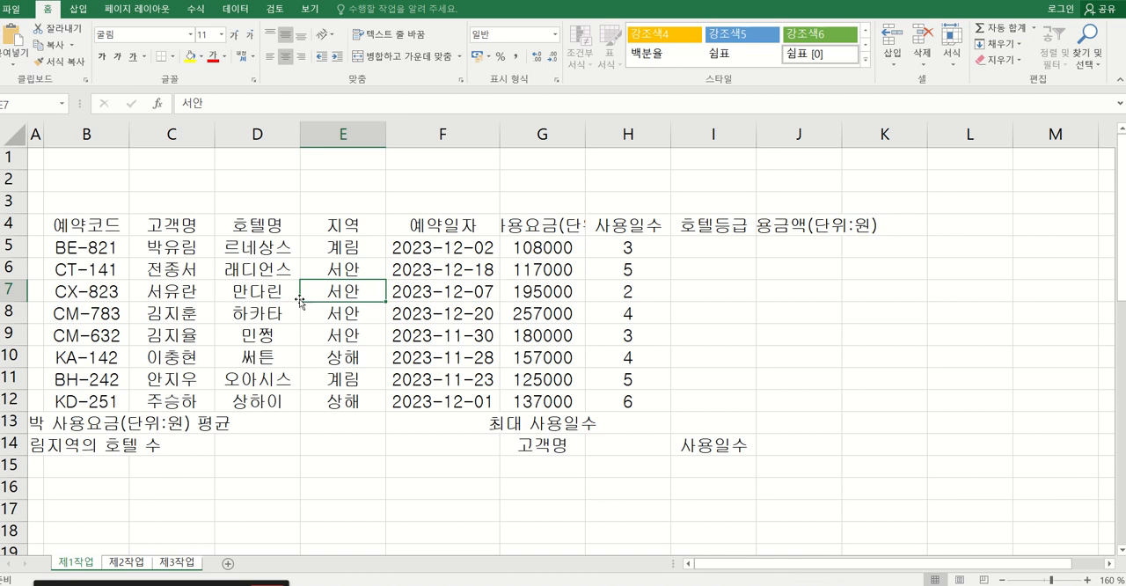
{"action": "left_click", "coordinate": [254, 329]}
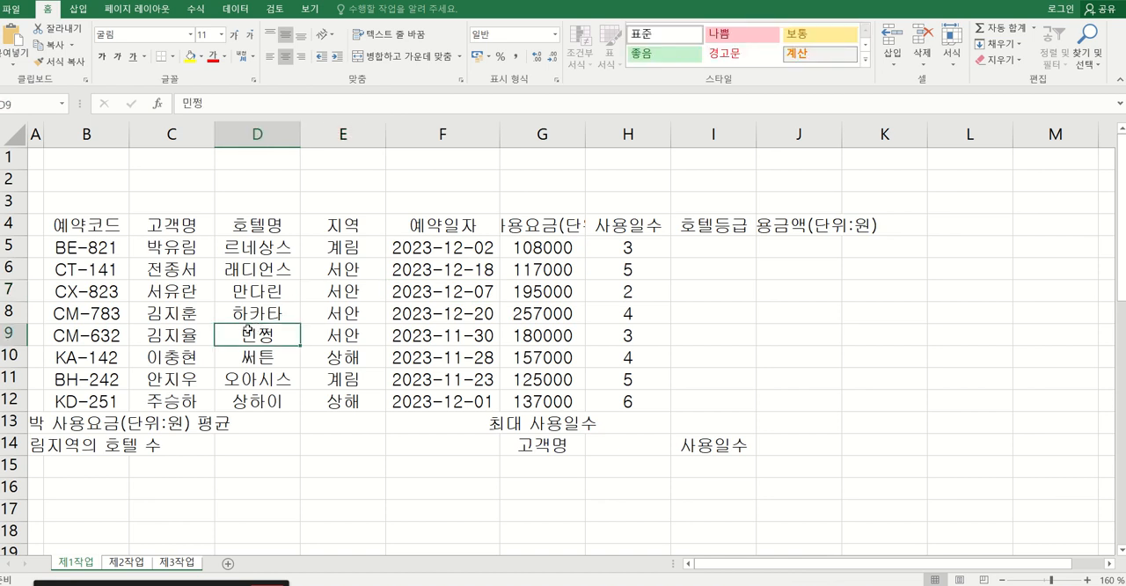
Ungroup the sheets, check the formatting on 제2작업 and 제3작업, and return to 제1작업.
{"action": "left_click", "coordinate": [118, 567]}
{"action": "left_click", "coordinate": [180, 567]}
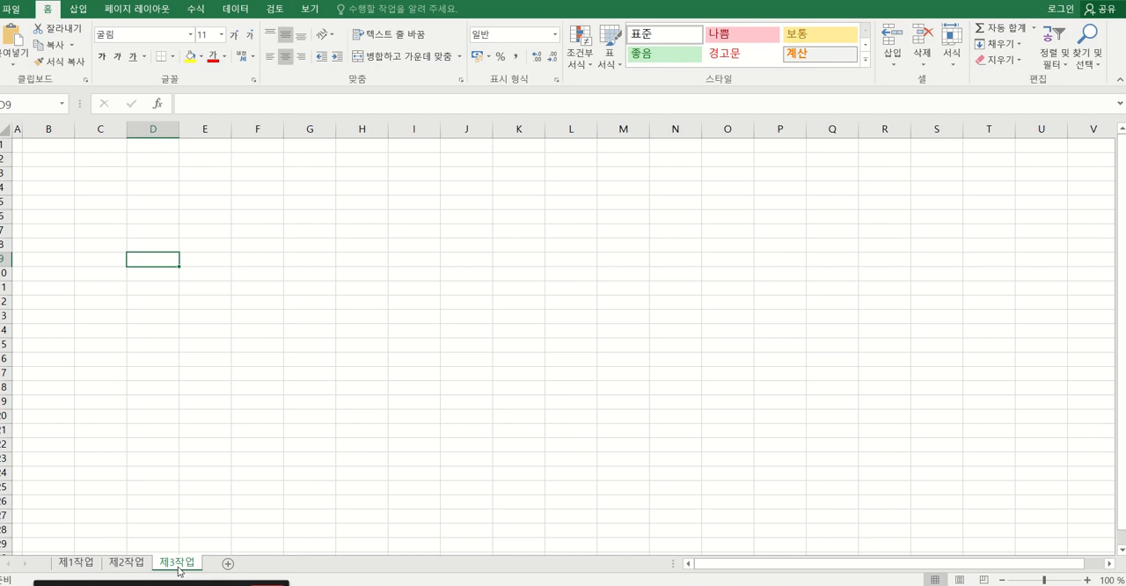
{"action": "left_click", "coordinate": [131, 567]}
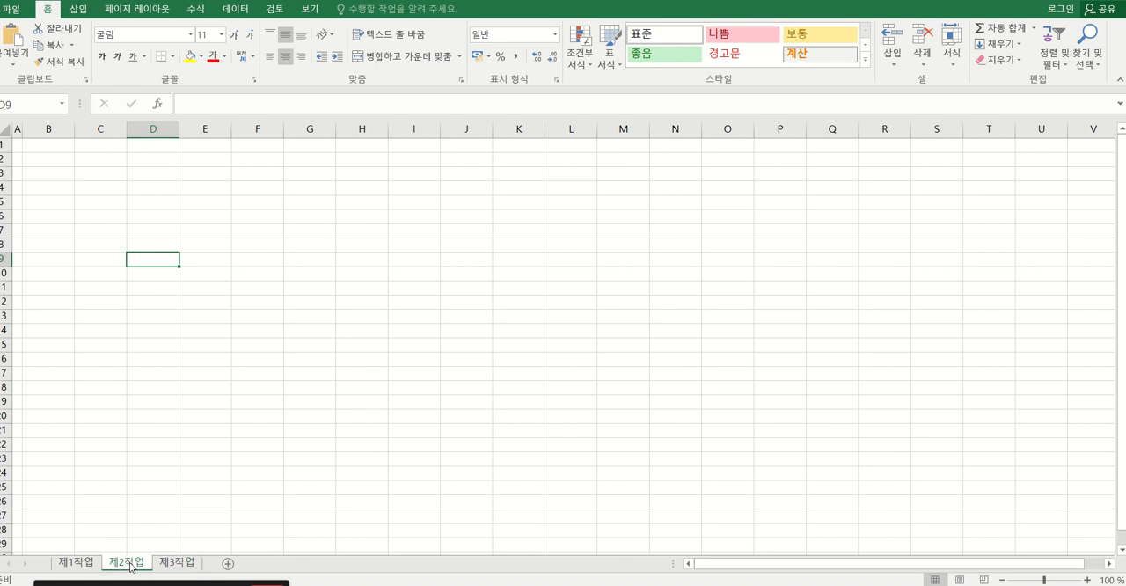
{"action": "left_click", "coordinate": [77, 566]}
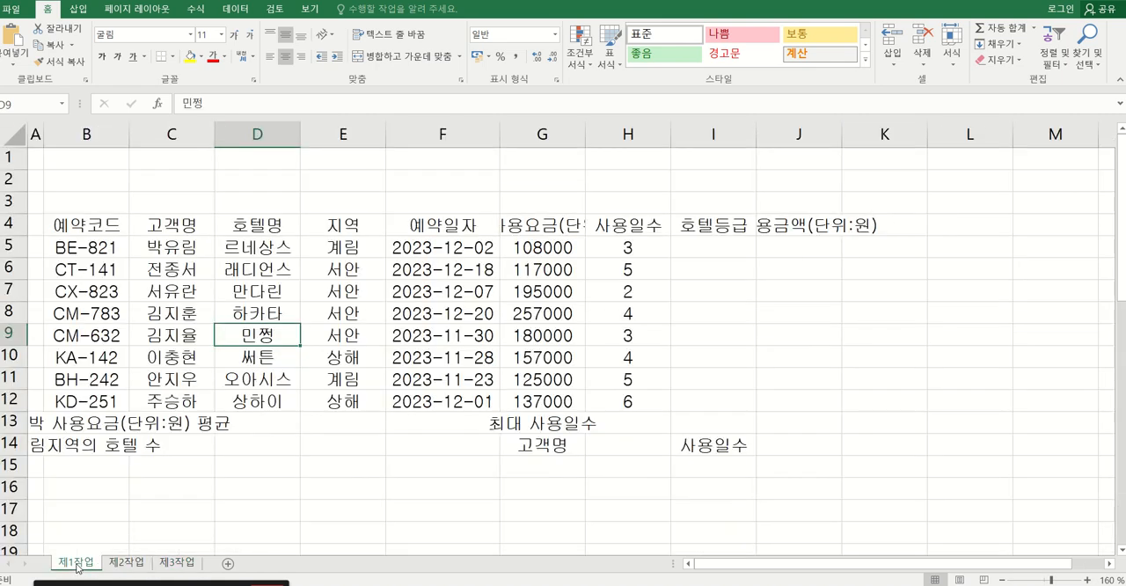
Apply all borders and a thick outside border to the table range B4:J14 on 제1작업.
{"action": "left_click", "coordinate": [173, 455]}
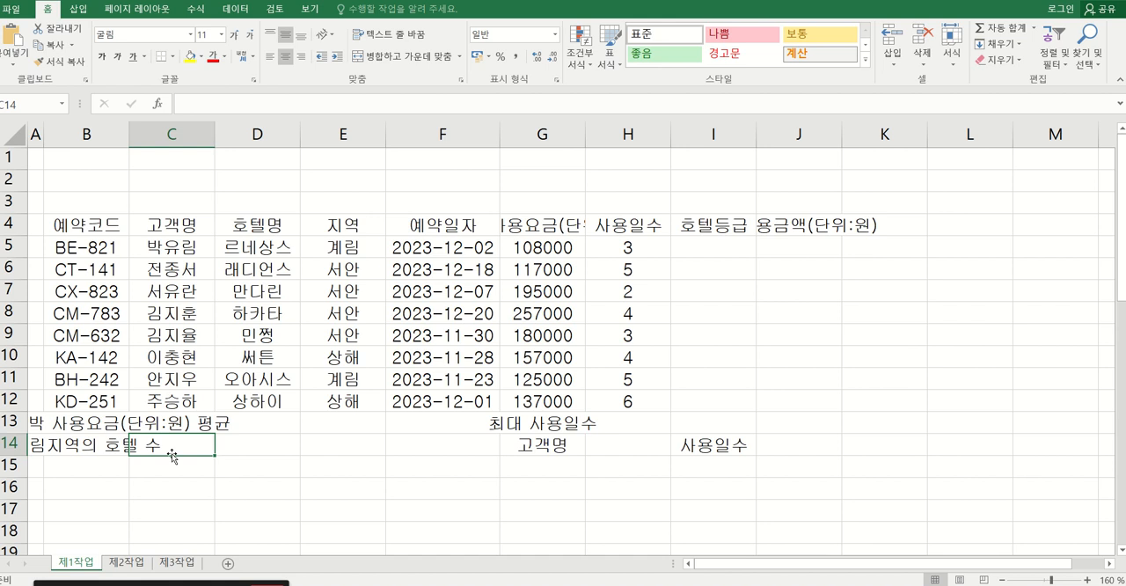
{"action": "left_click", "coordinate": [89, 229]}
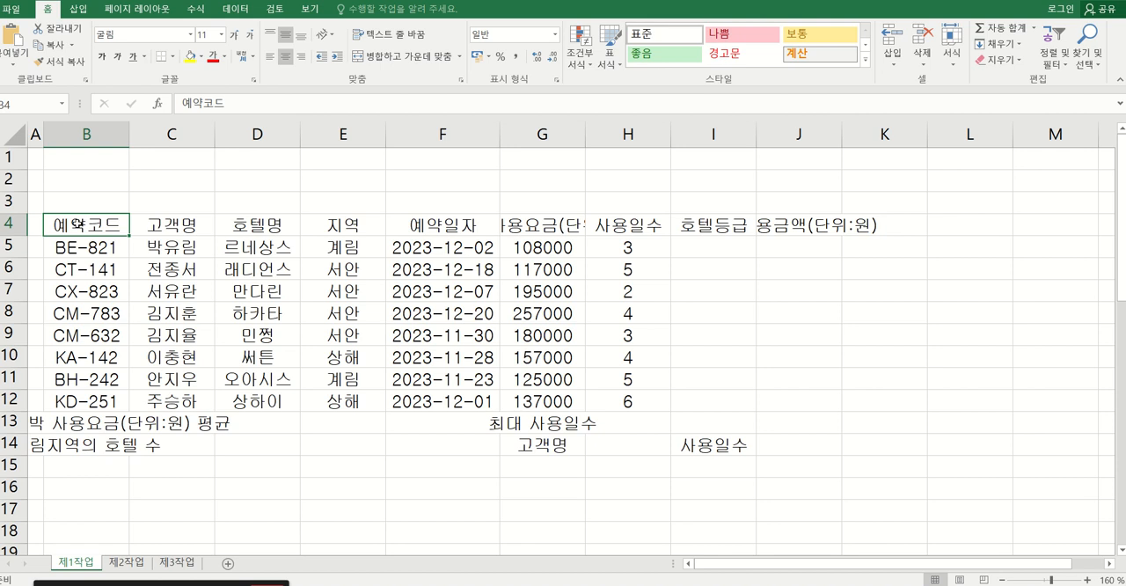
{"action": "left_click_drag", "start_coordinate": [79, 224], "coordinate": [780, 444]}
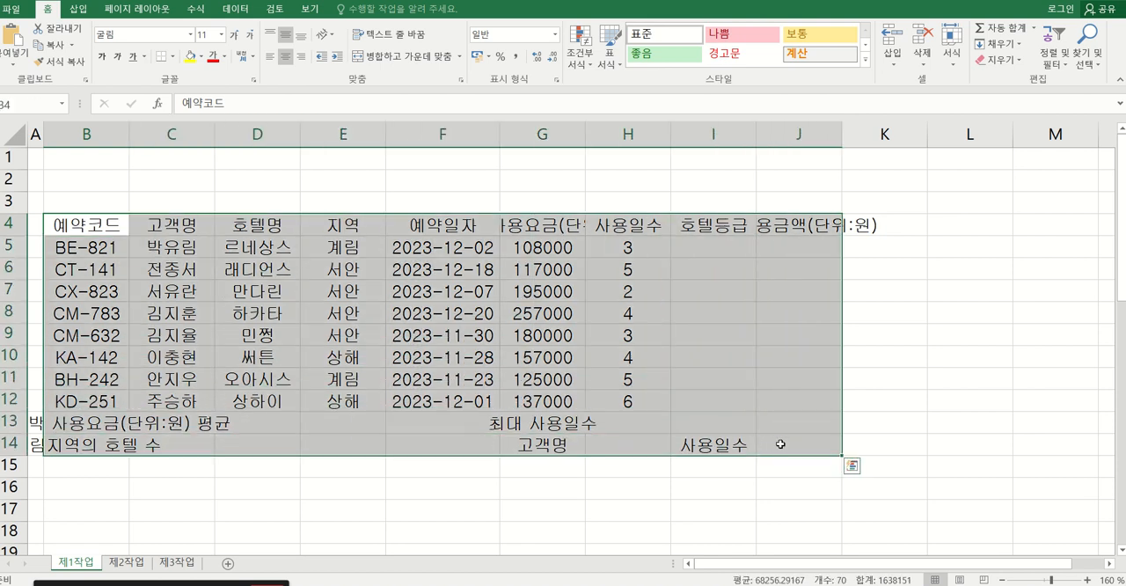
{"action": "left_click", "coordinate": [174, 56]}
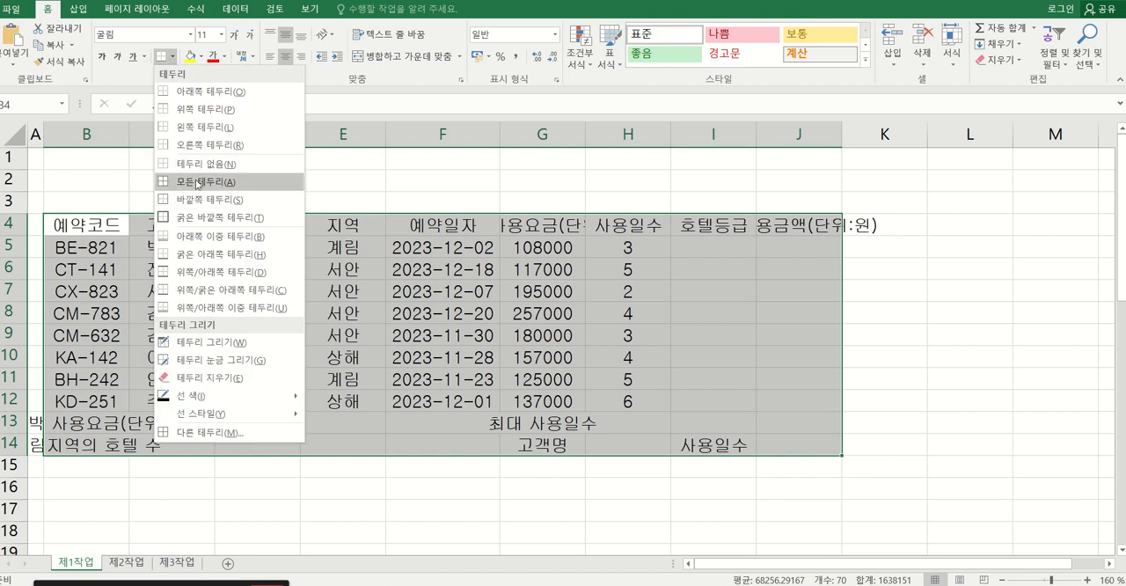
{"action": "left_click", "coordinate": [195, 183]}
{"action": "left_click", "coordinate": [173, 56]}
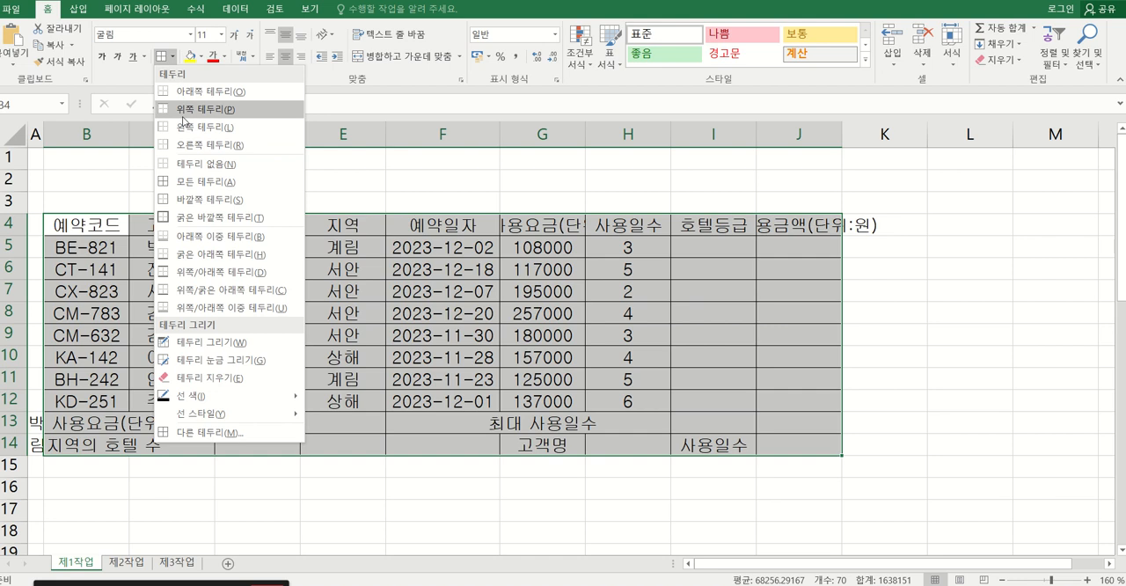
{"action": "left_click", "coordinate": [210, 218]}
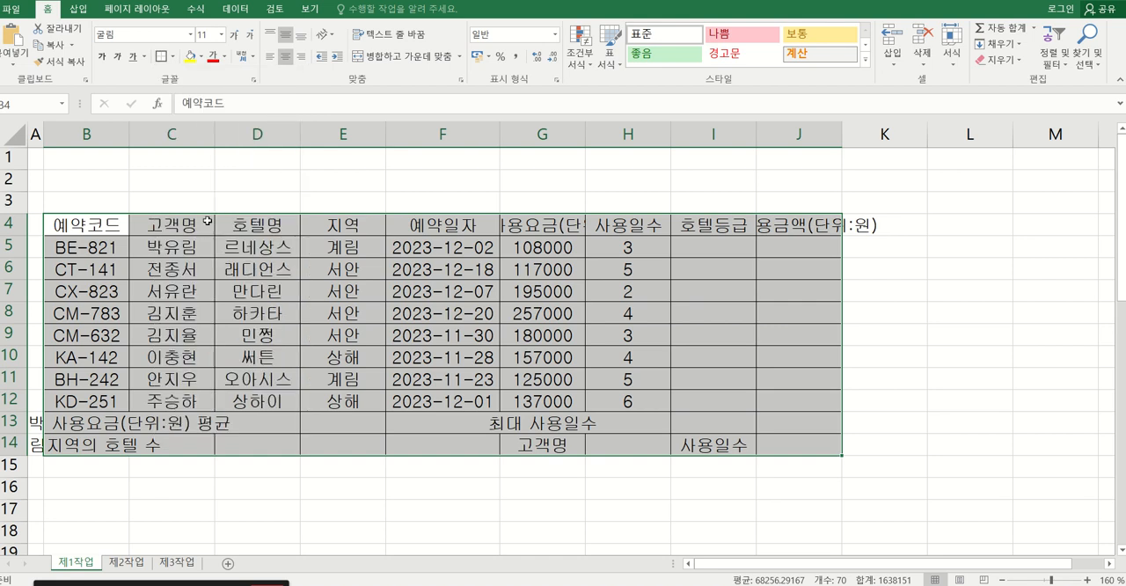
{"action": "left_click", "coordinate": [173, 296]}
Add a thick outside border around the data rows B5:J12.
{"action": "left_click", "coordinate": [77, 247]}
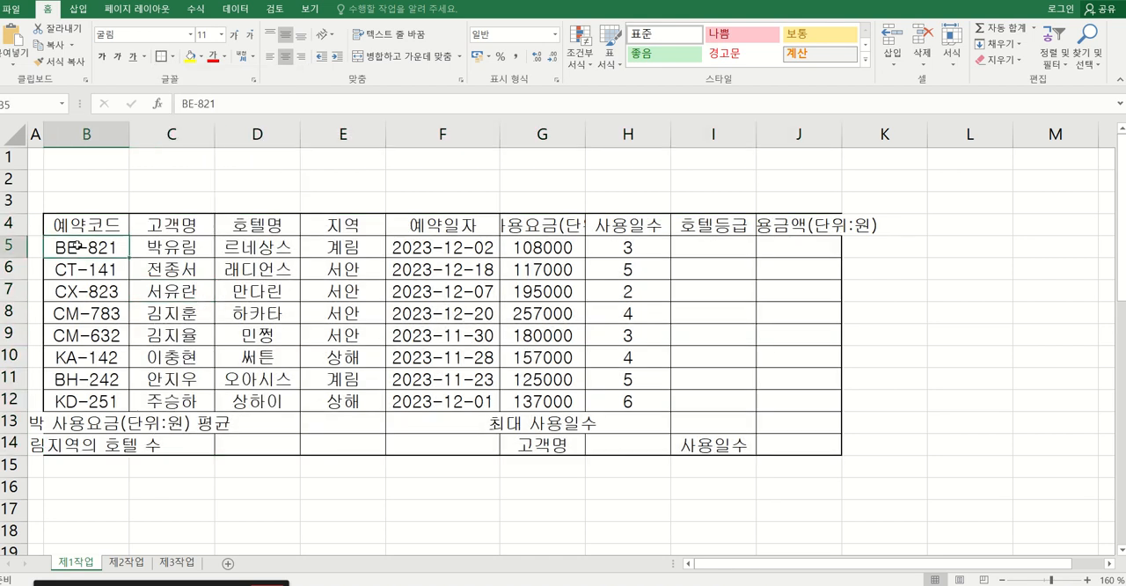
{"action": "left_click_drag", "start_coordinate": [78, 247], "coordinate": [794, 398]}
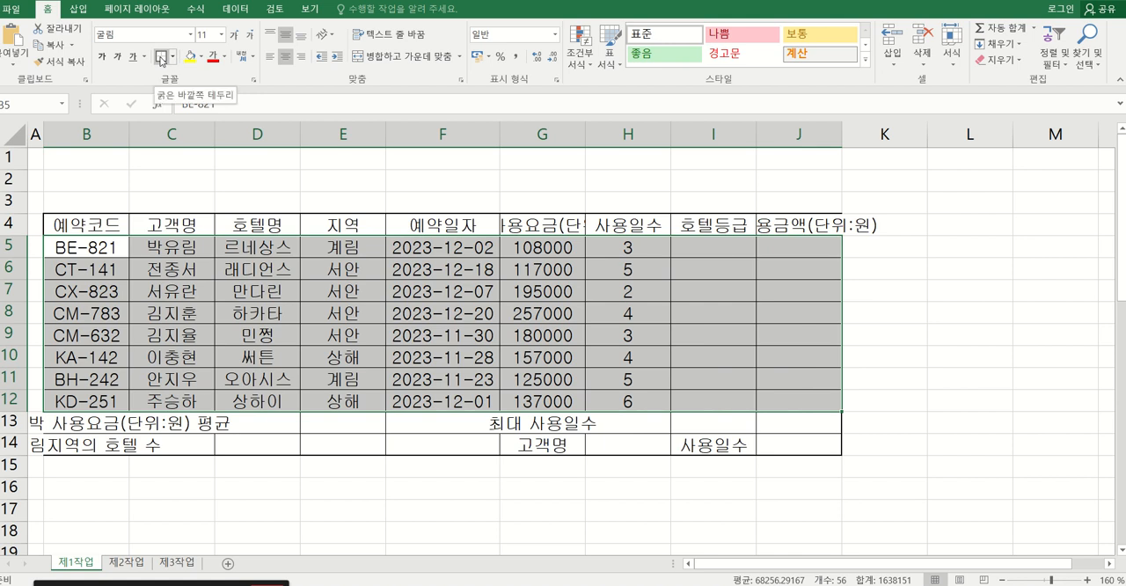
{"action": "left_click", "coordinate": [161, 60]}
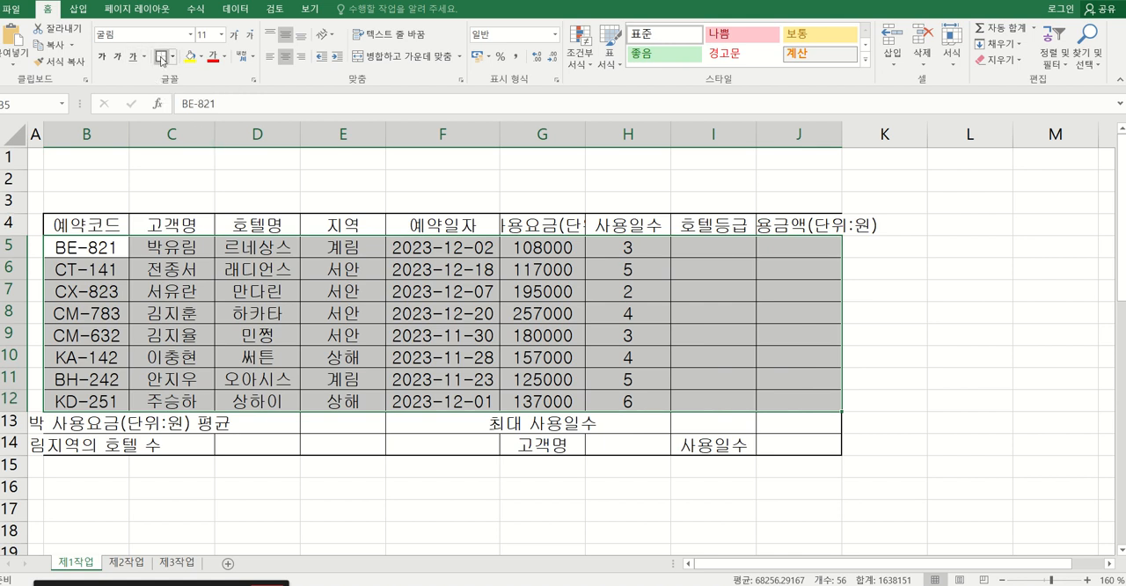
{"action": "left_click", "coordinate": [258, 335]}
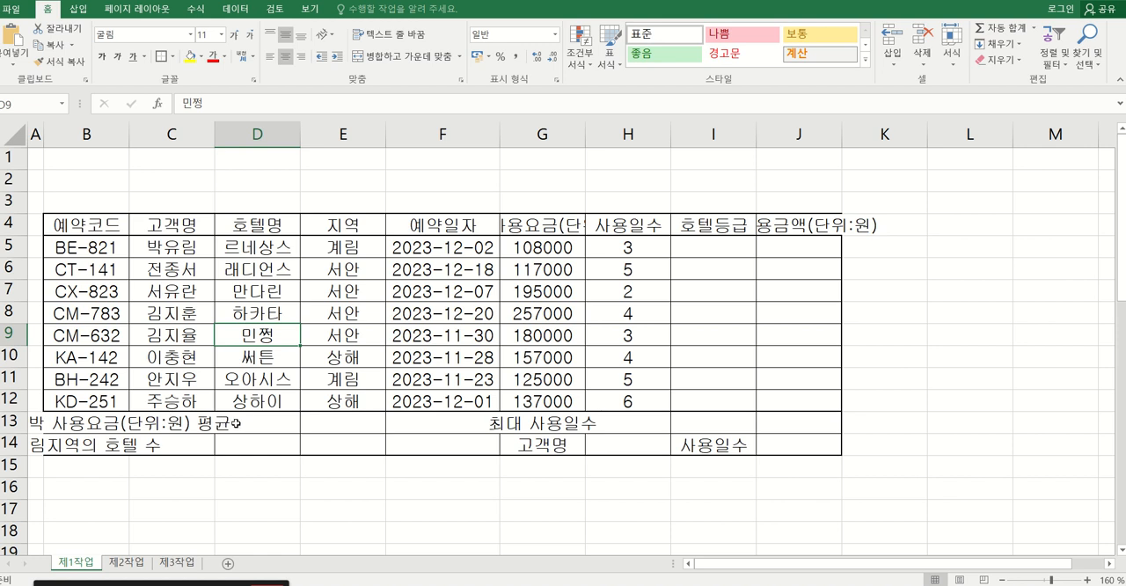
Merge and center B13:D13 and B14:D14 as two separate label cells.
{"action": "left_click", "coordinate": [106, 426]}
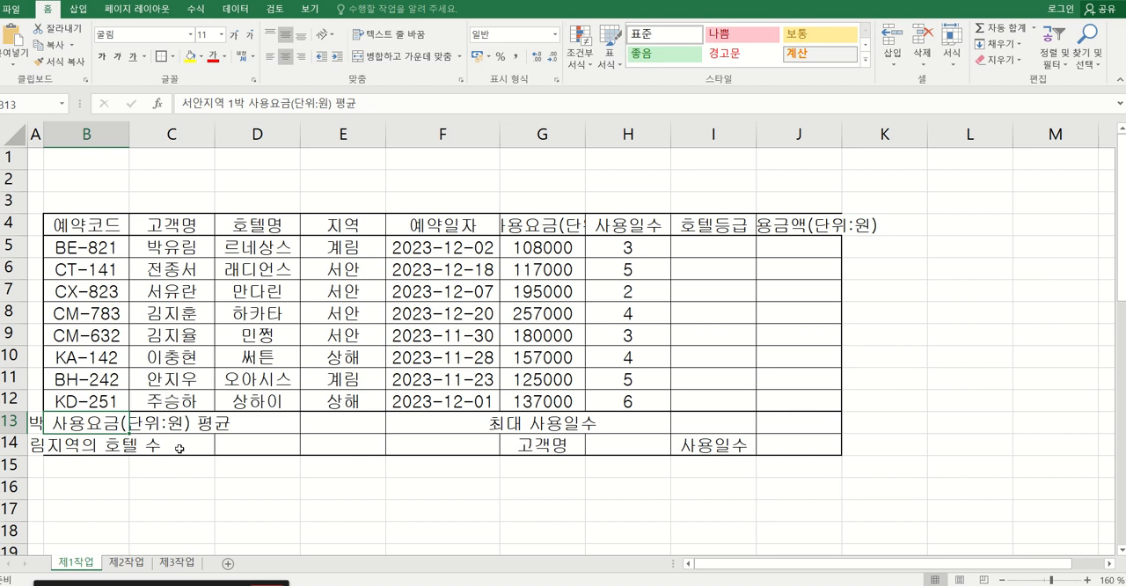
{"action": "left_click", "coordinate": [182, 484]}
{"action": "left_click_drag", "start_coordinate": [93, 425], "coordinate": [255, 425]}
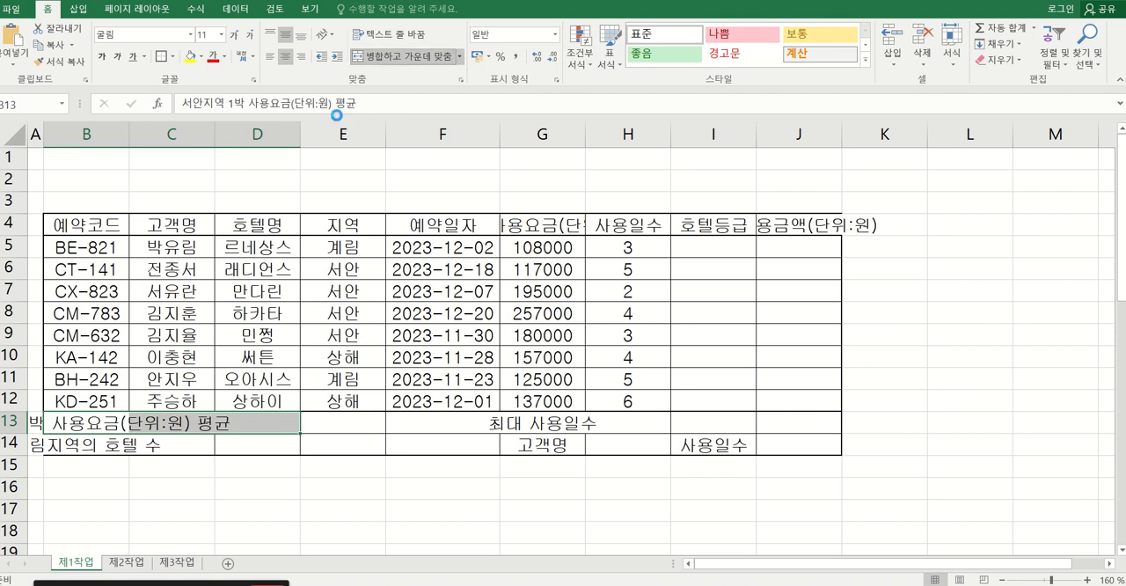
{"action": "left_click_drag", "start_coordinate": [92, 444], "coordinate": [255, 444]}
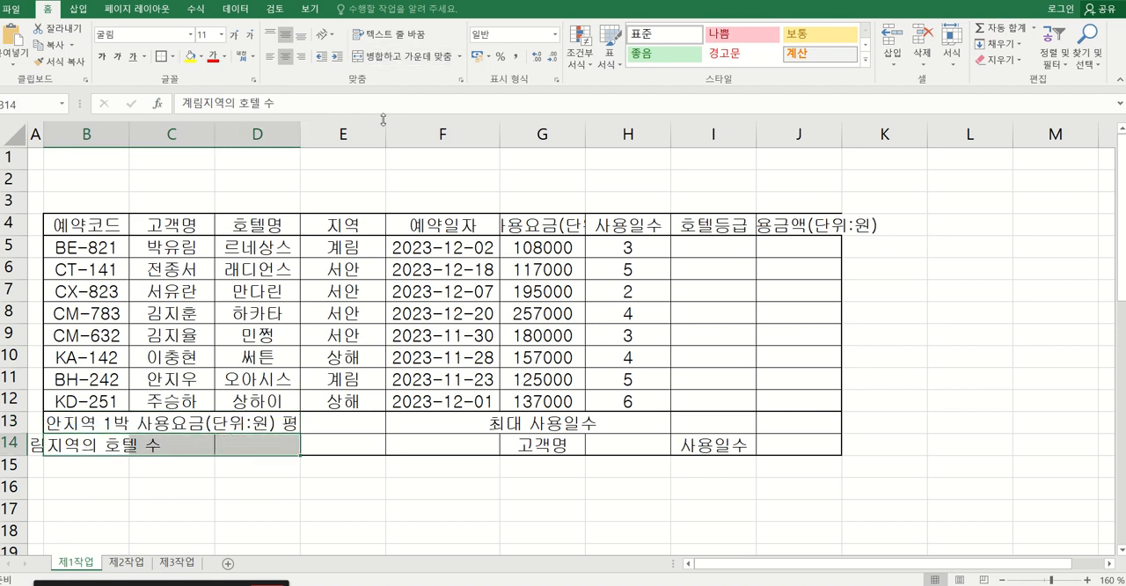
{"action": "left_click", "coordinate": [404, 56]}
Merge and center F13:F14 and the 최대 사용일수 label across G13:I13.
{"action": "left_click_drag", "start_coordinate": [421, 423], "coordinate": [420, 444]}
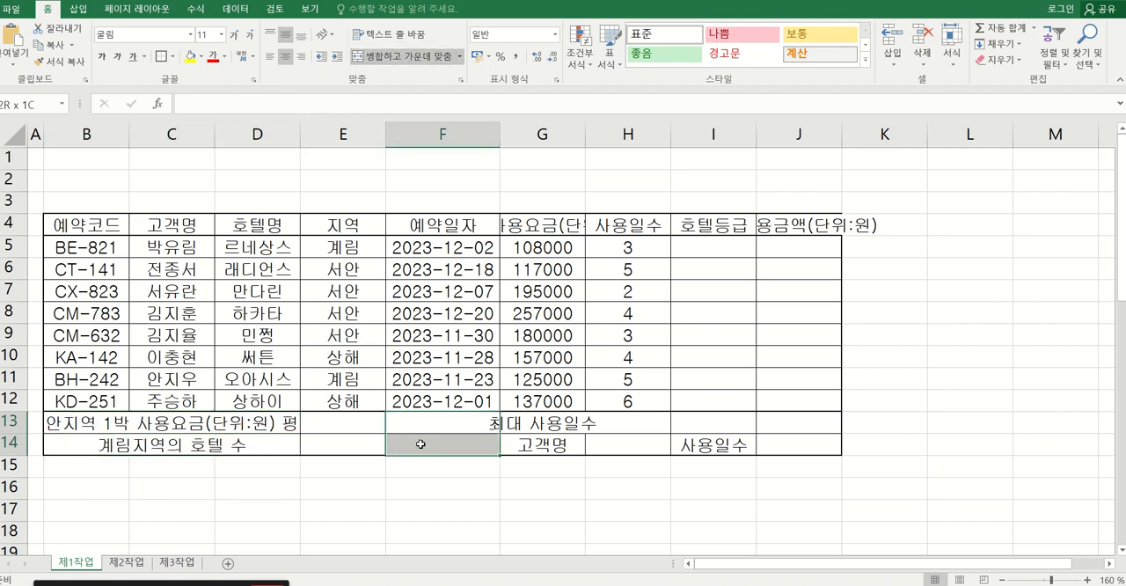
{"action": "left_click", "coordinate": [405, 57]}
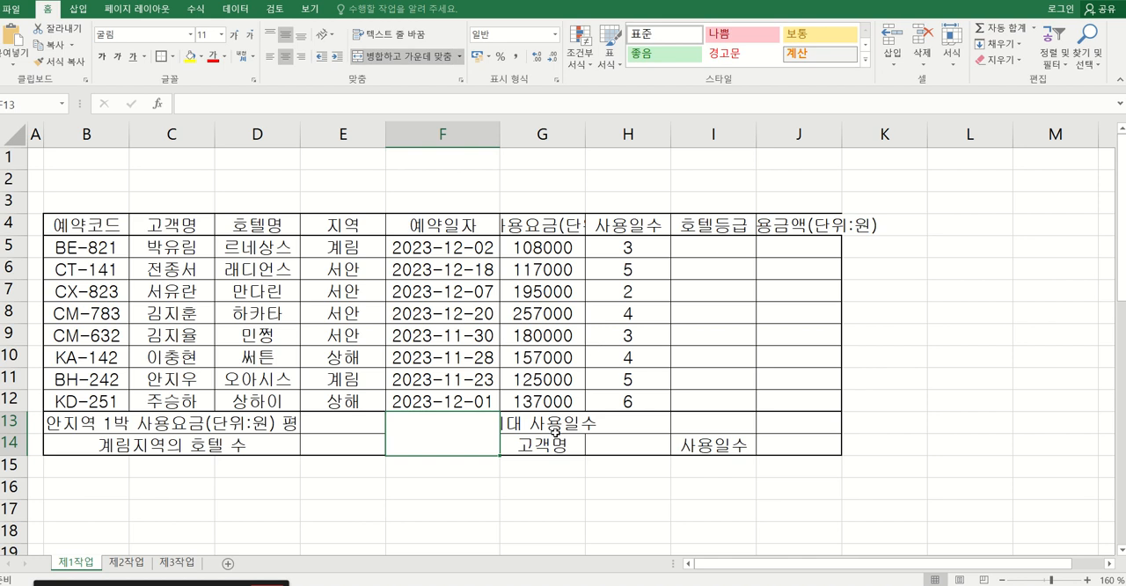
{"action": "left_click_drag", "start_coordinate": [551, 424], "coordinate": [719, 422]}
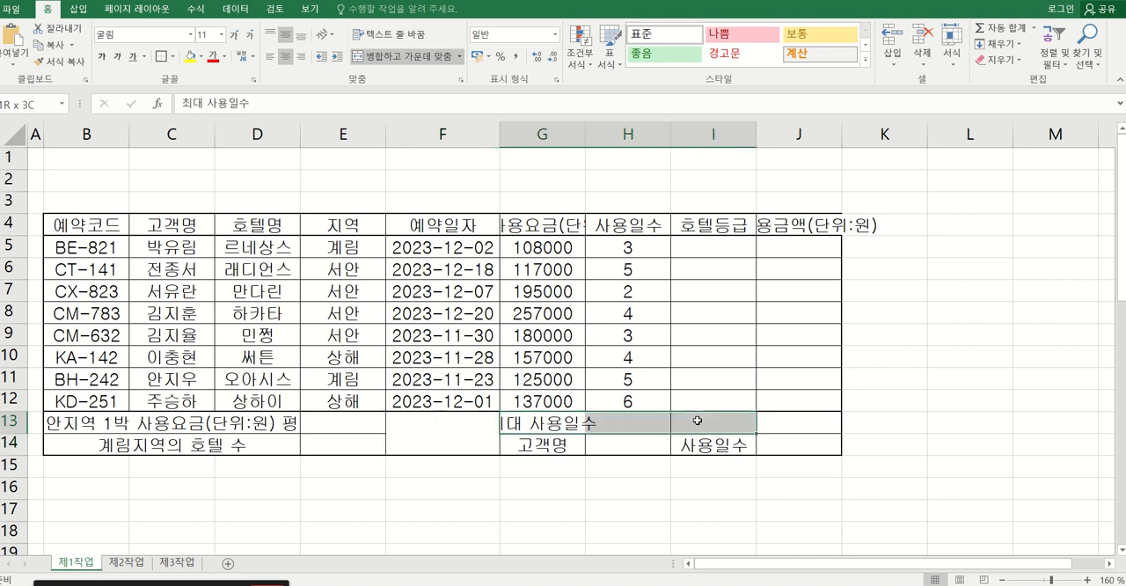
{"action": "left_click", "coordinate": [401, 56]}
{"action": "left_click", "coordinate": [543, 490]}
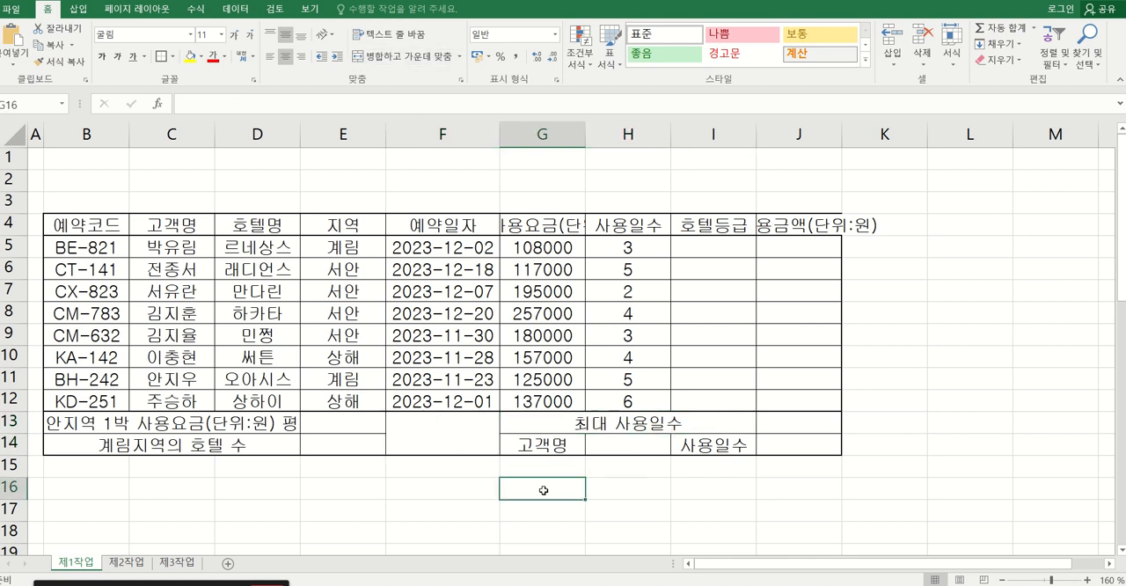
Add black diagonal borders in both directions to the merged cell F13:F14, forming an X.
{"action": "left_click", "coordinate": [431, 440]}
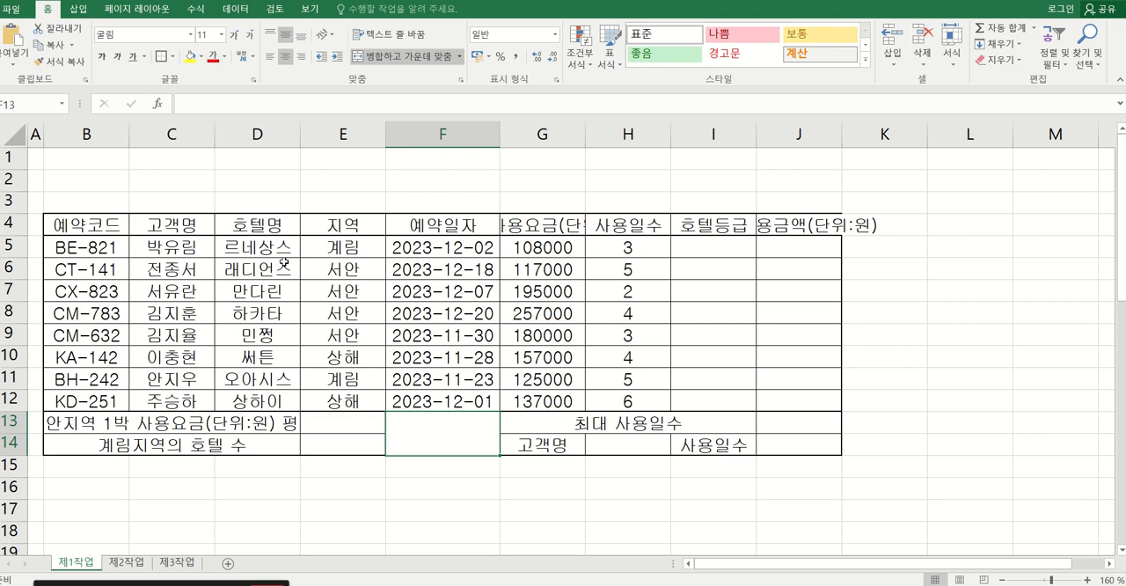
{"action": "left_click", "coordinate": [174, 57]}
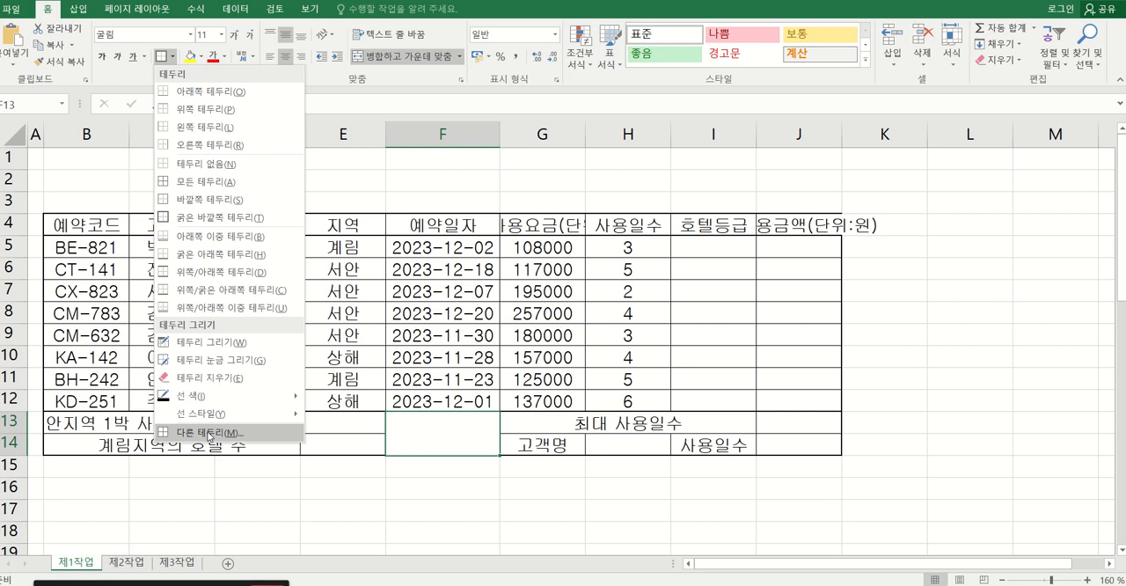
{"action": "left_click", "coordinate": [208, 433]}
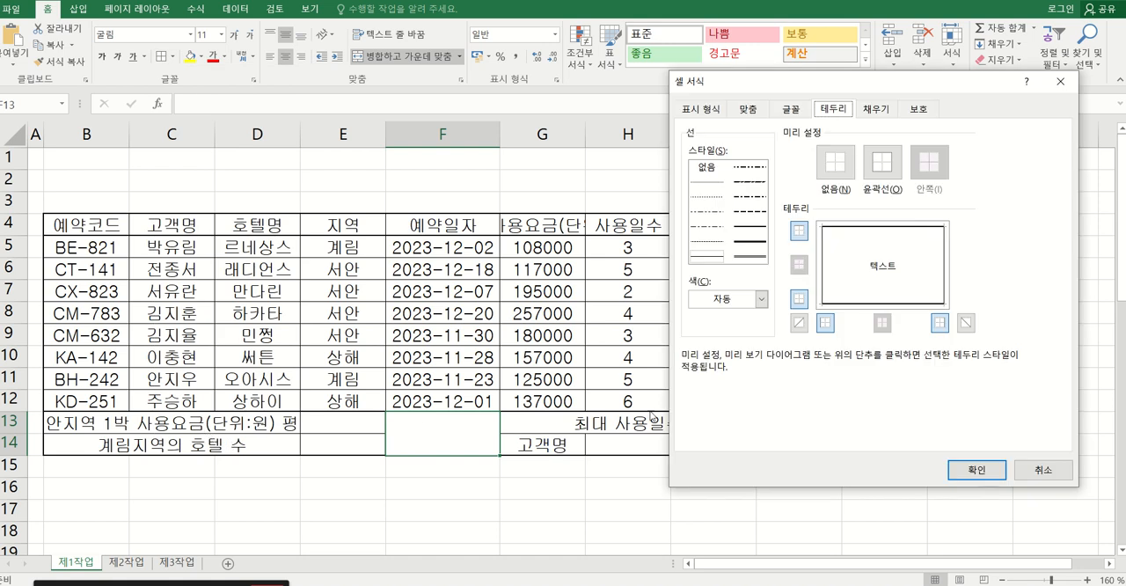
{"action": "left_click", "coordinate": [742, 305]}
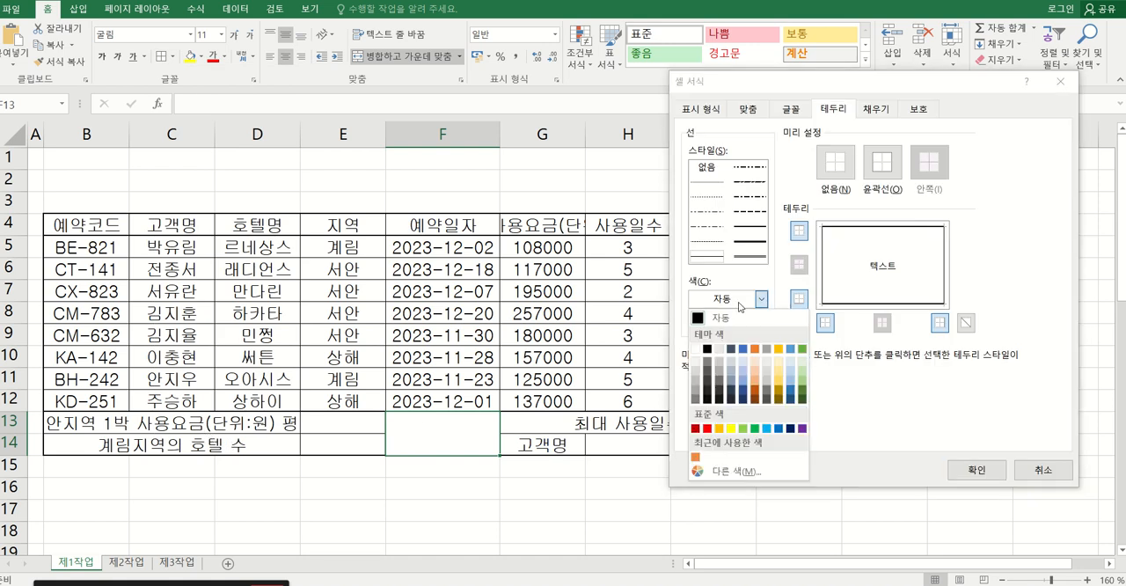
{"action": "left_click", "coordinate": [706, 349]}
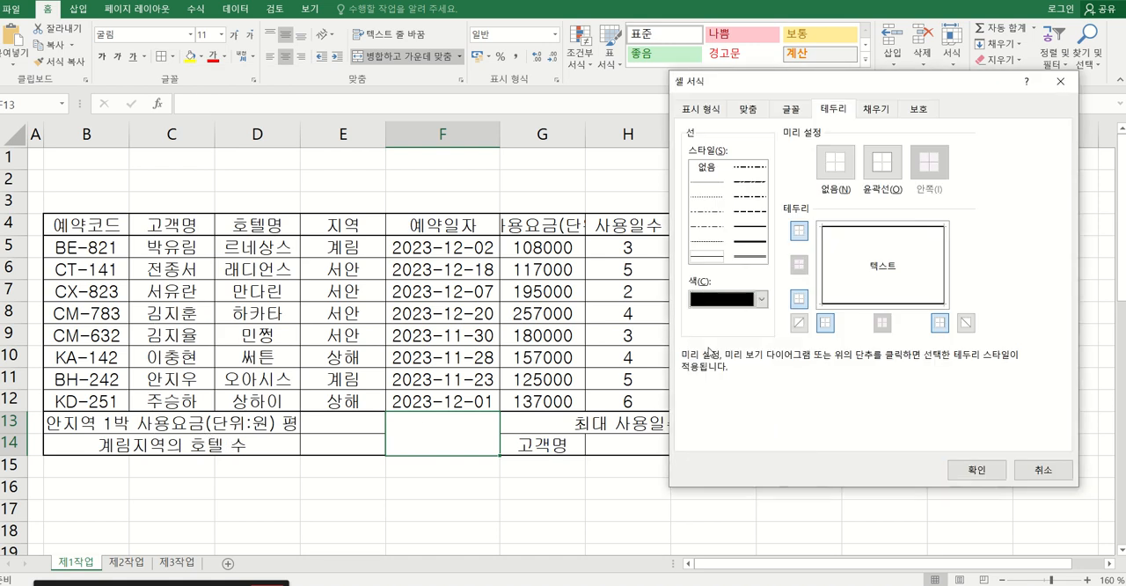
{"action": "left_click", "coordinate": [799, 325]}
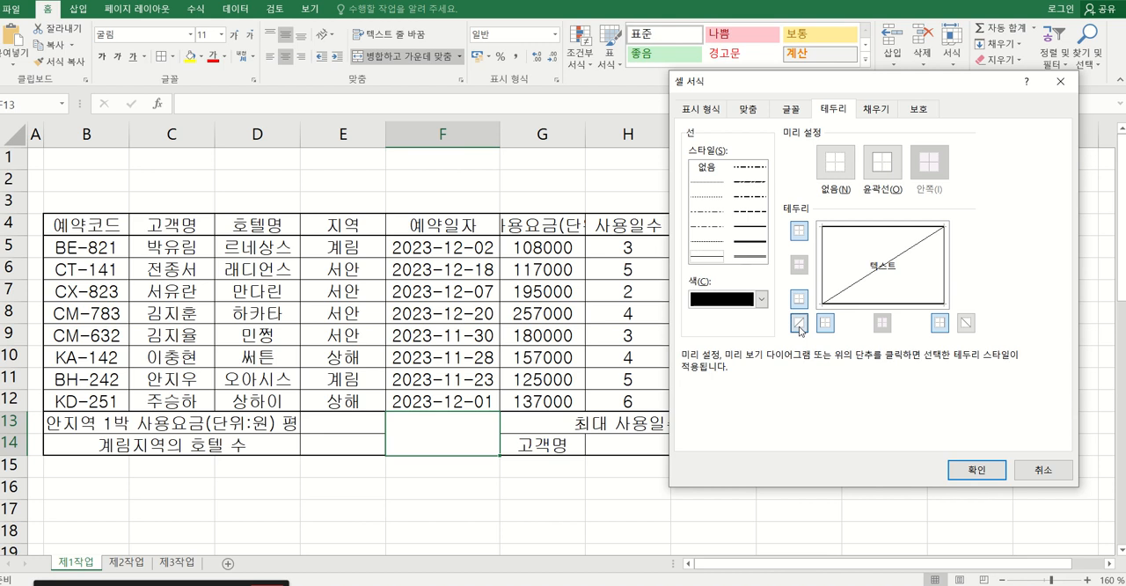
{"action": "left_click", "coordinate": [967, 324]}
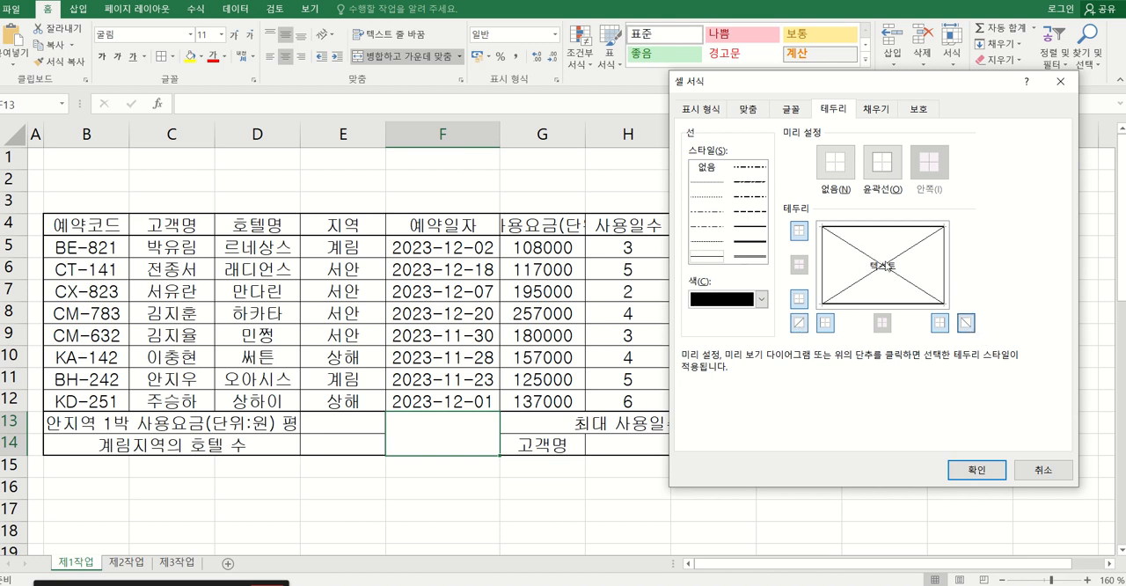
{"action": "left_click", "coordinate": [970, 470]}
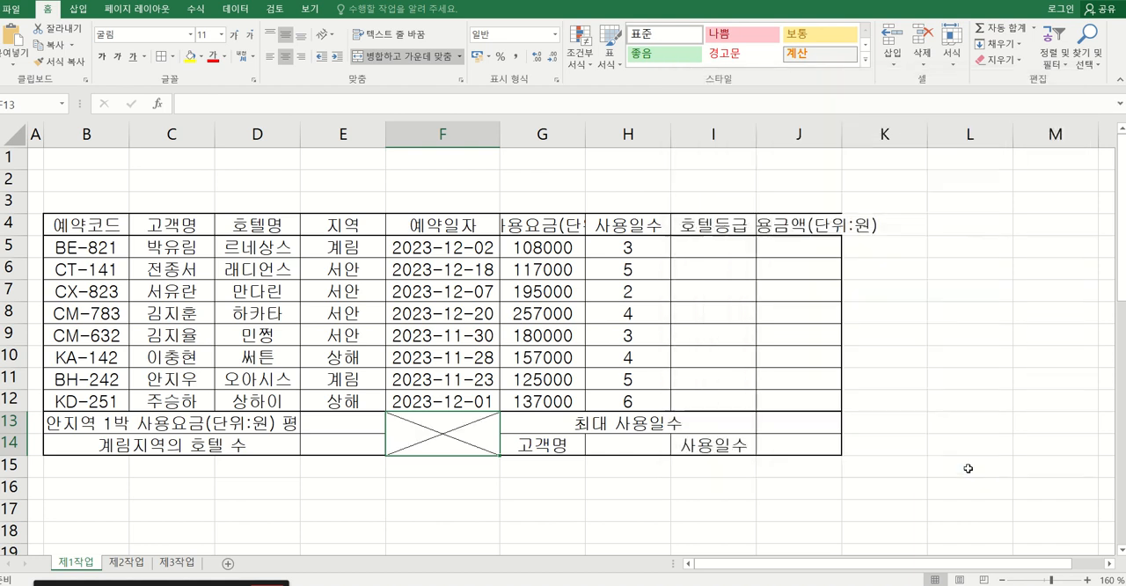
{"action": "left_click", "coordinate": [473, 380]}
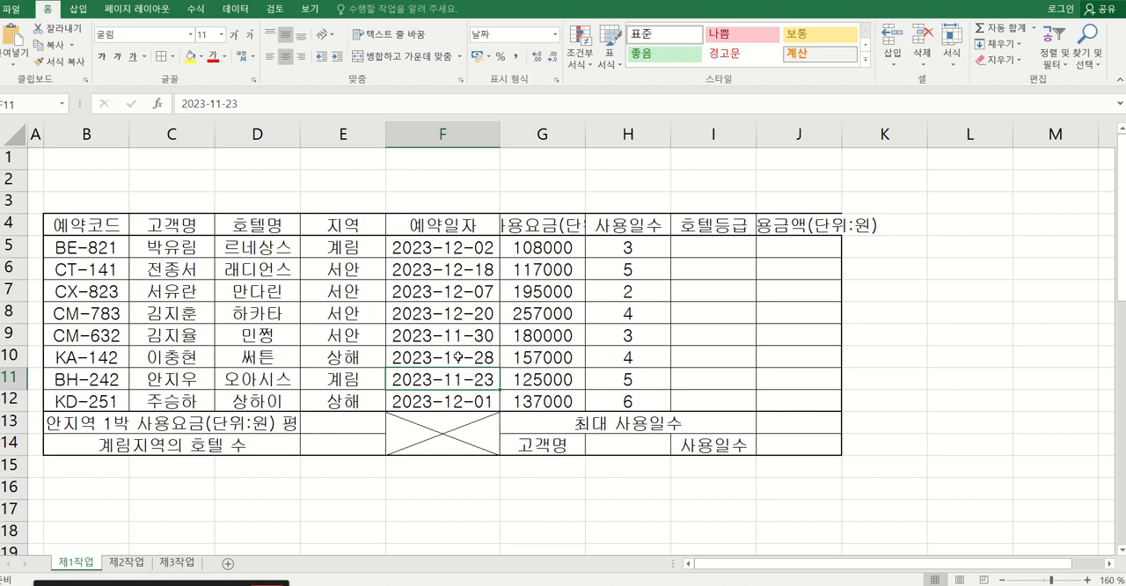
Move the picture with the task instructions up over the lower part of the table, starting at row 13.
{"action": "scroll", "coordinate": [458, 358], "scroll_direction": "down", "scroll_amount": 2}
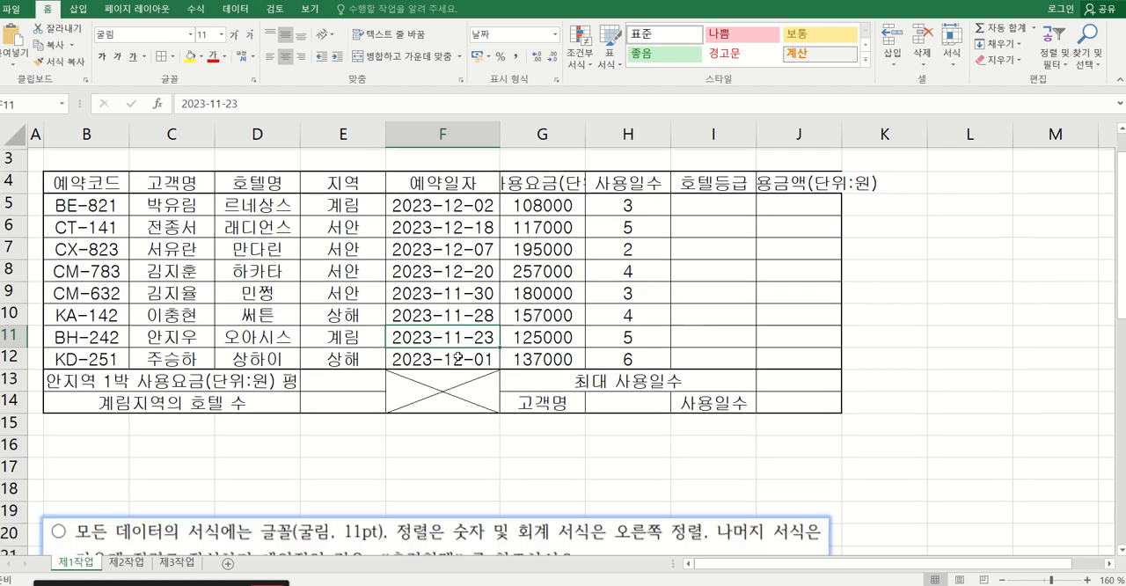
{"action": "left_click_drag", "start_coordinate": [449, 478], "coordinate": [476, 228]}
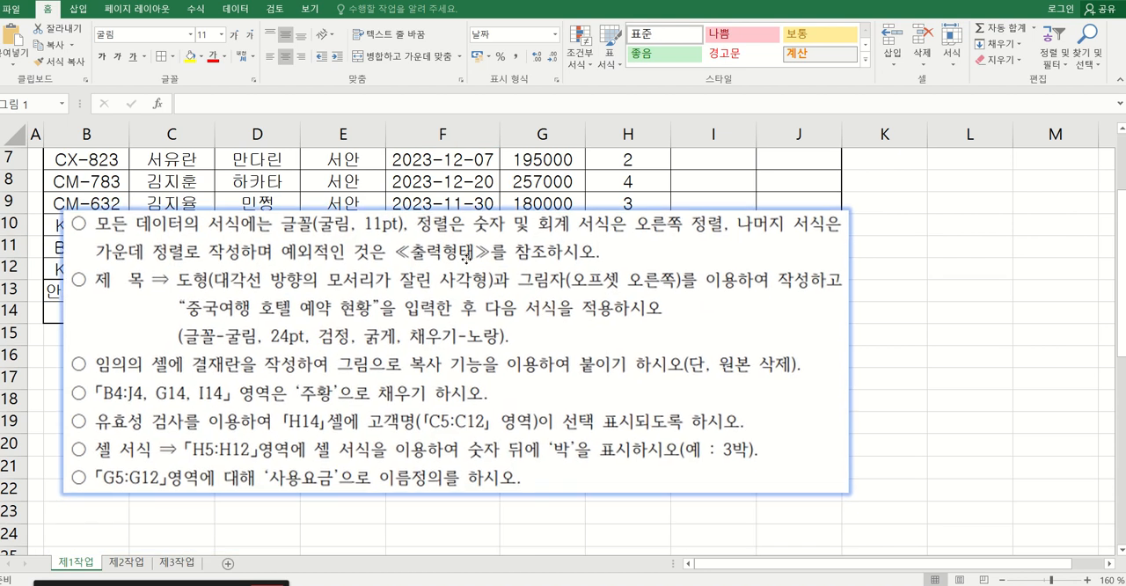
{"action": "scroll", "coordinate": [480, 380], "scroll_direction": "up", "scroll_amount": 2}
{"action": "left_click_drag", "start_coordinate": [481, 380], "coordinate": [473, 338]}
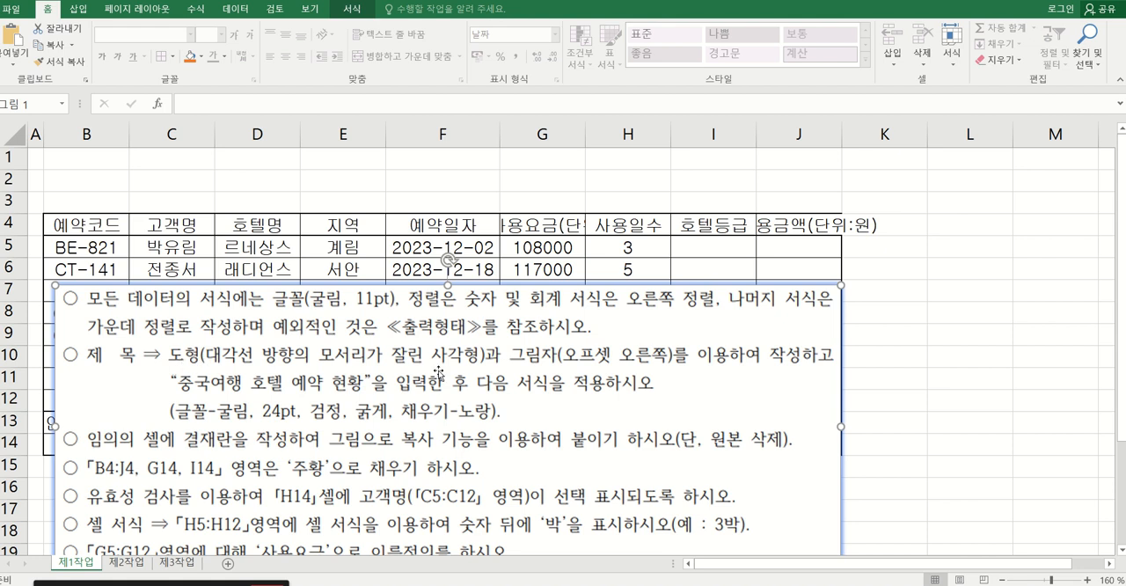
{"action": "left_click_drag", "start_coordinate": [421, 315], "coordinate": [417, 434]}
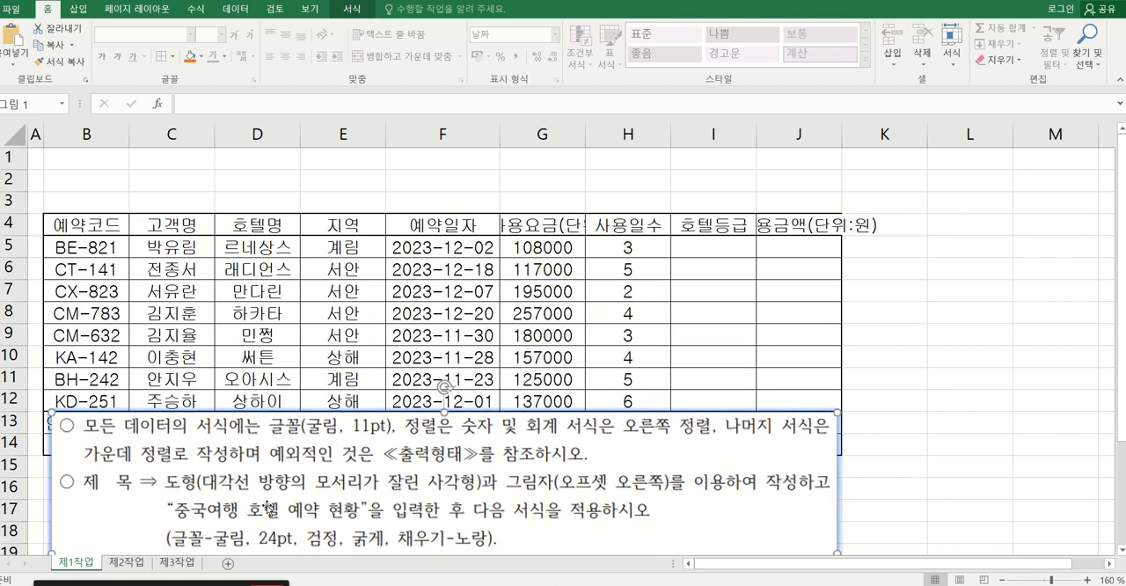
Draw a rectangle with diagonally snipped corners over rows 1 to 3, about 1.23 cm high and 10.76 cm wide, from column B's left edge into column G.
{"action": "left_click", "coordinate": [84, 13]}
{"action": "left_click", "coordinate": [184, 54]}
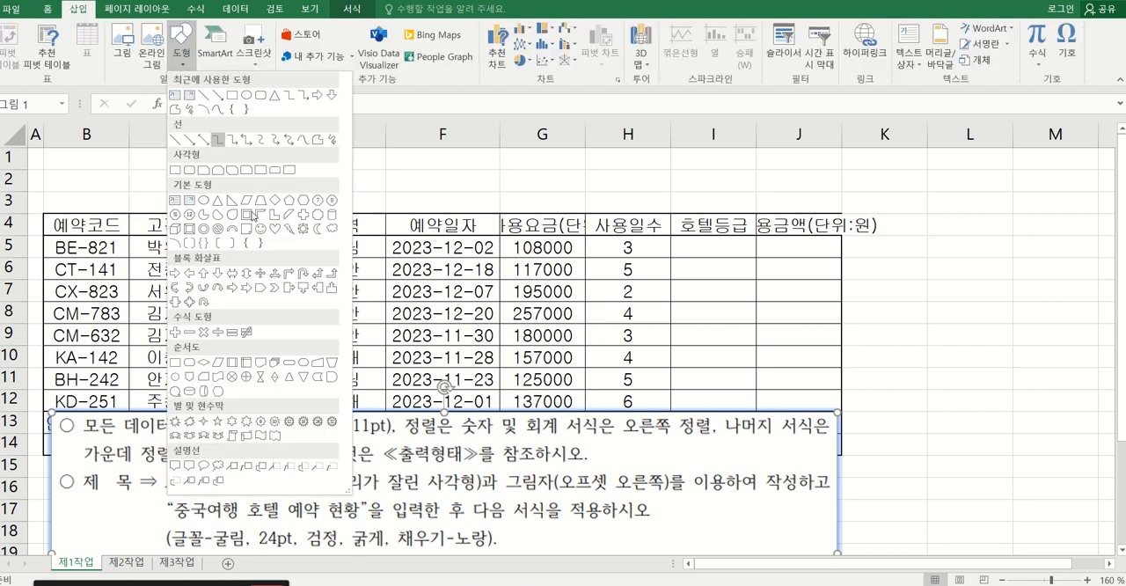
{"action": "left_click", "coordinate": [384, 503]}
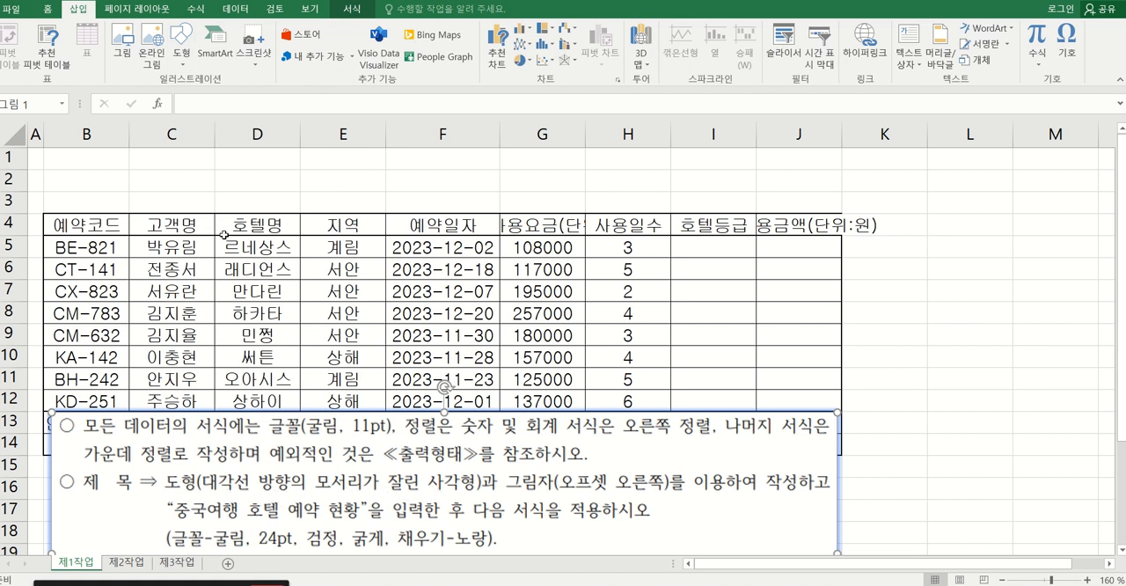
{"action": "left_click", "coordinate": [183, 54]}
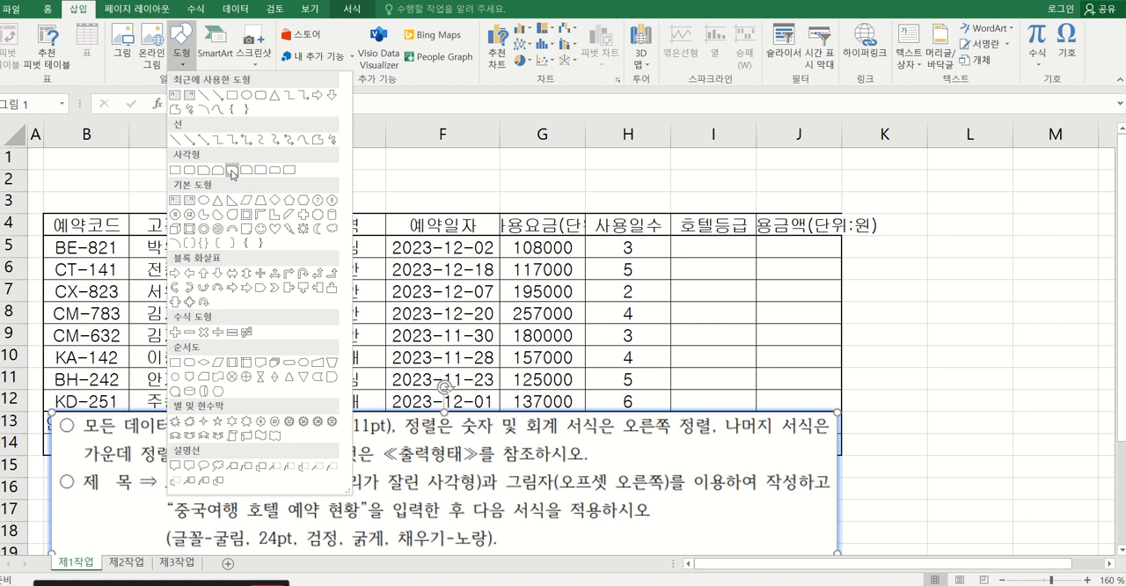
{"action": "left_click", "coordinate": [232, 172]}
{"action": "left_click_drag", "start_coordinate": [52, 152], "coordinate": [526, 206]}
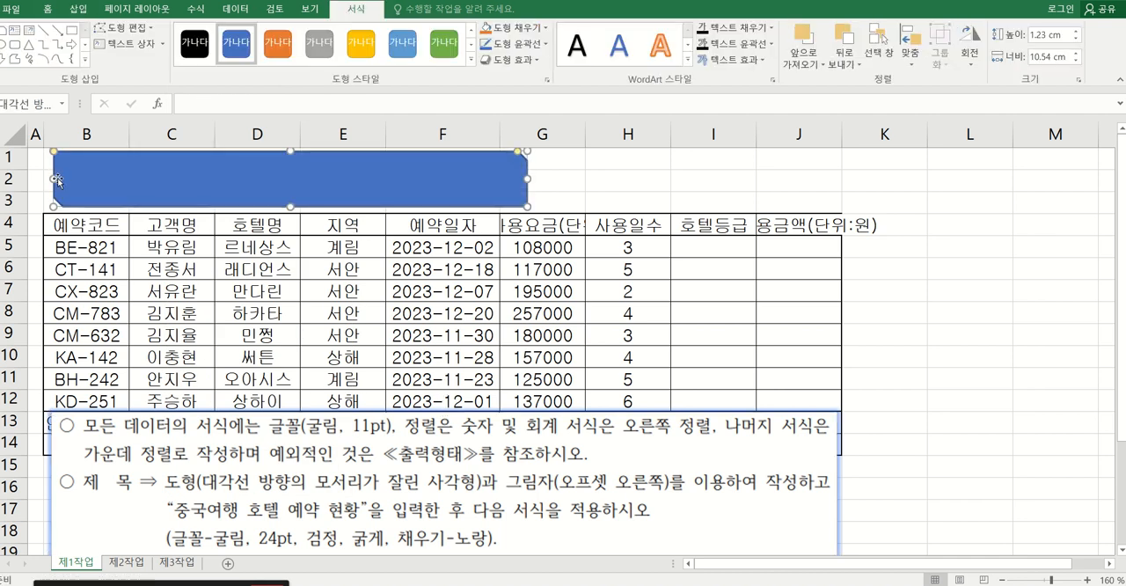
{"action": "left_click_drag", "start_coordinate": [54, 179], "coordinate": [44, 179]}
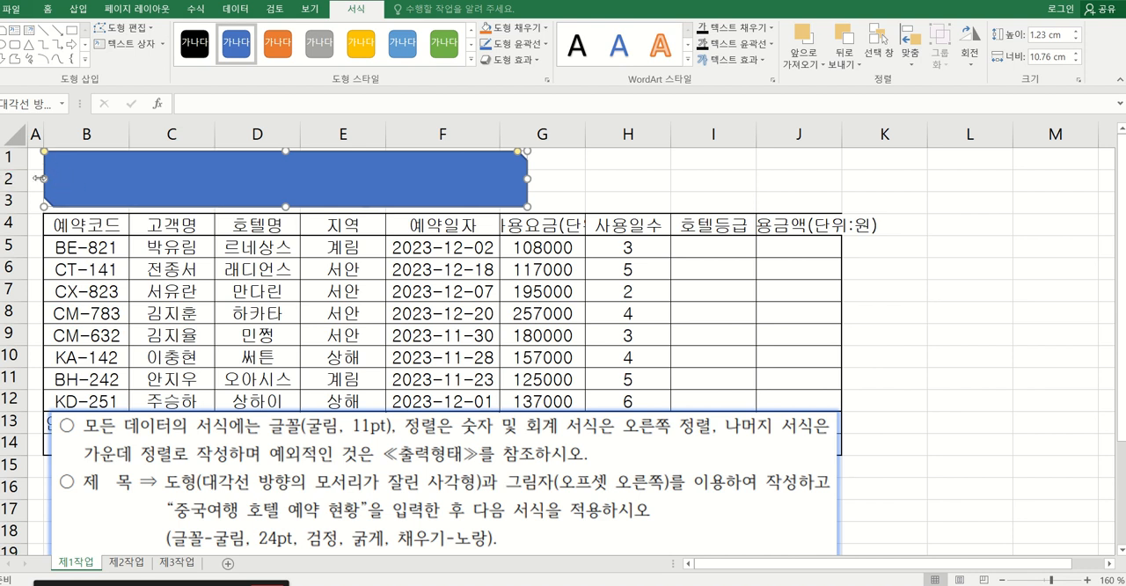
Resize the title shape to about 1.27 cm high and 10.91 cm wide, starting just inside column B's left edge.
{"action": "left_click_drag", "start_coordinate": [44, 178], "coordinate": [48, 178]}
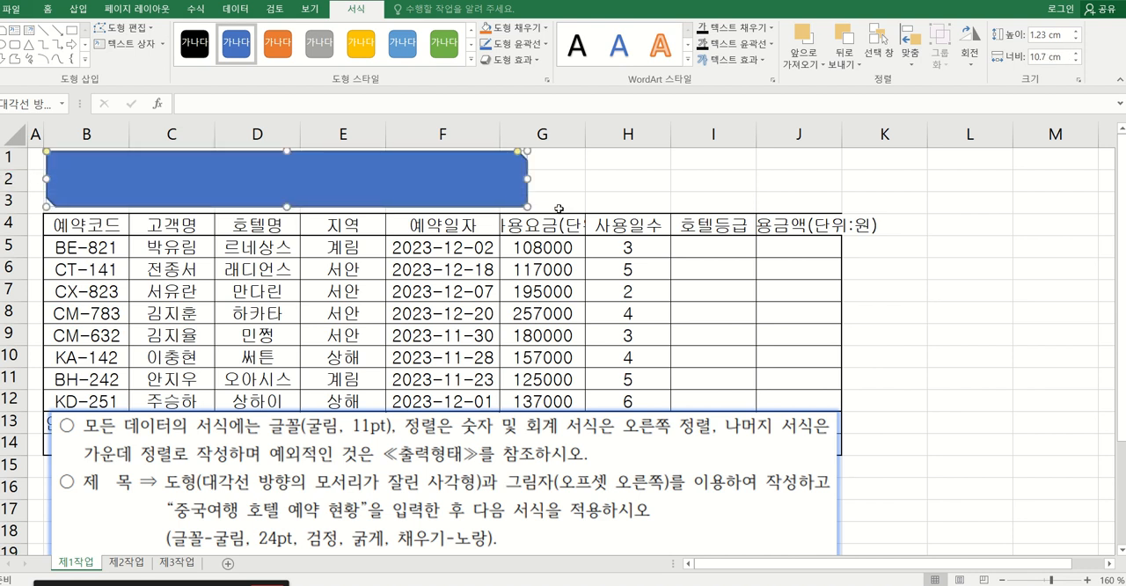
{"action": "left_click_drag", "start_coordinate": [527, 178], "coordinate": [536, 176]}
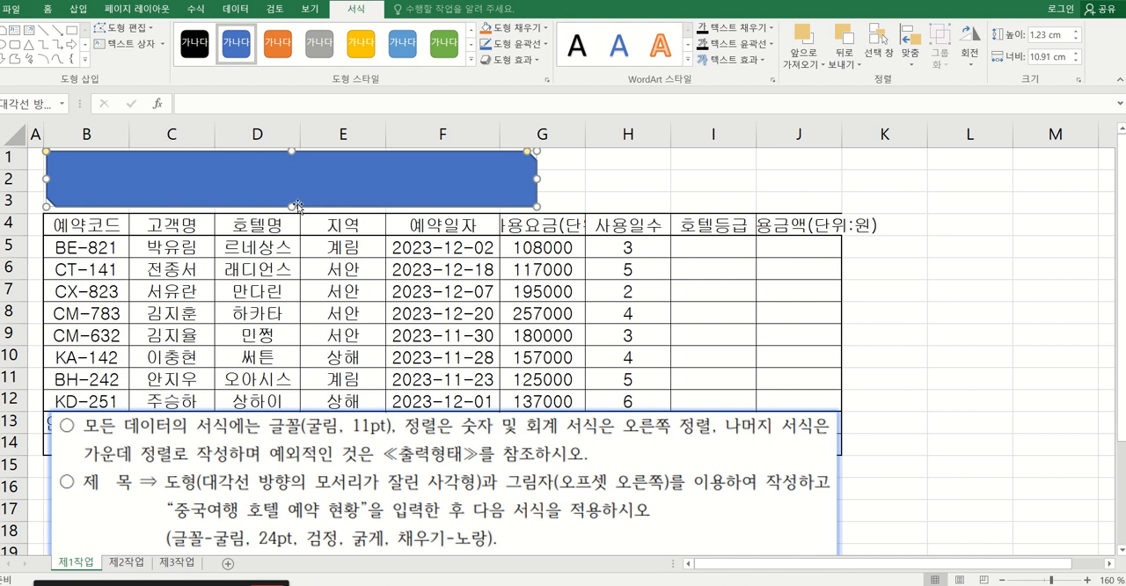
{"action": "left_click_drag", "start_coordinate": [290, 207], "coordinate": [291, 208]}
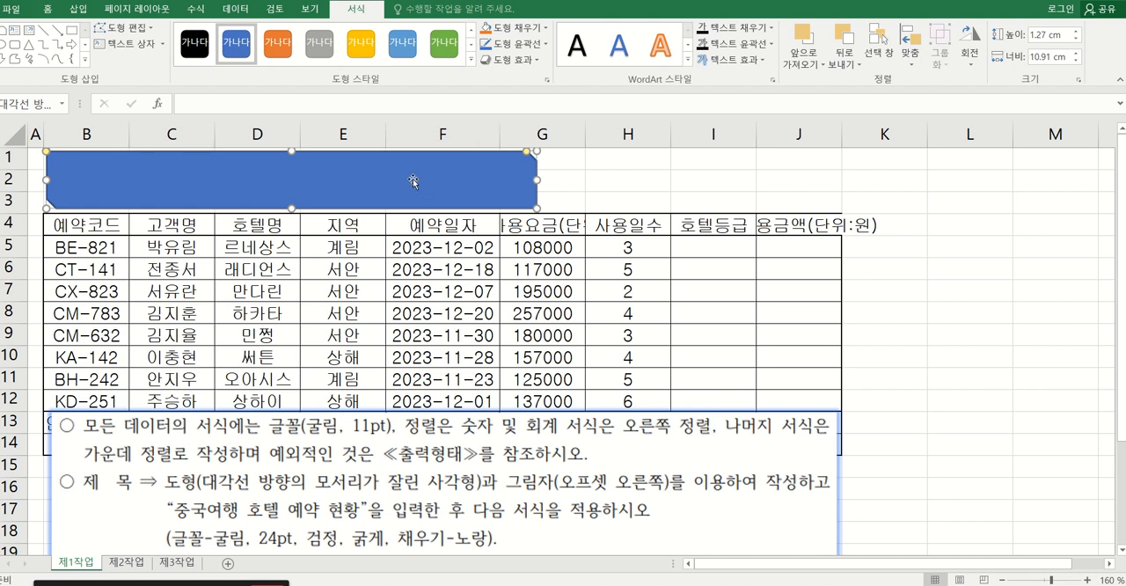
Apply the outer Offset Right shadow (오프셋 오른쪽) to the title shape.
{"action": "left_click", "coordinate": [519, 60]}
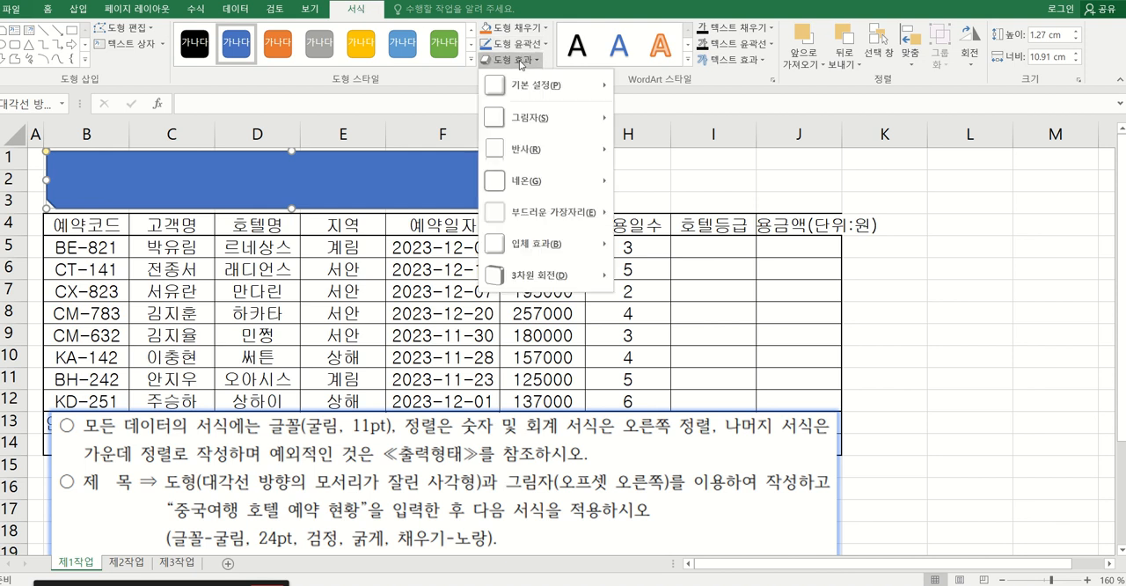
{"action": "mouse_move", "coordinate": [542, 123]}
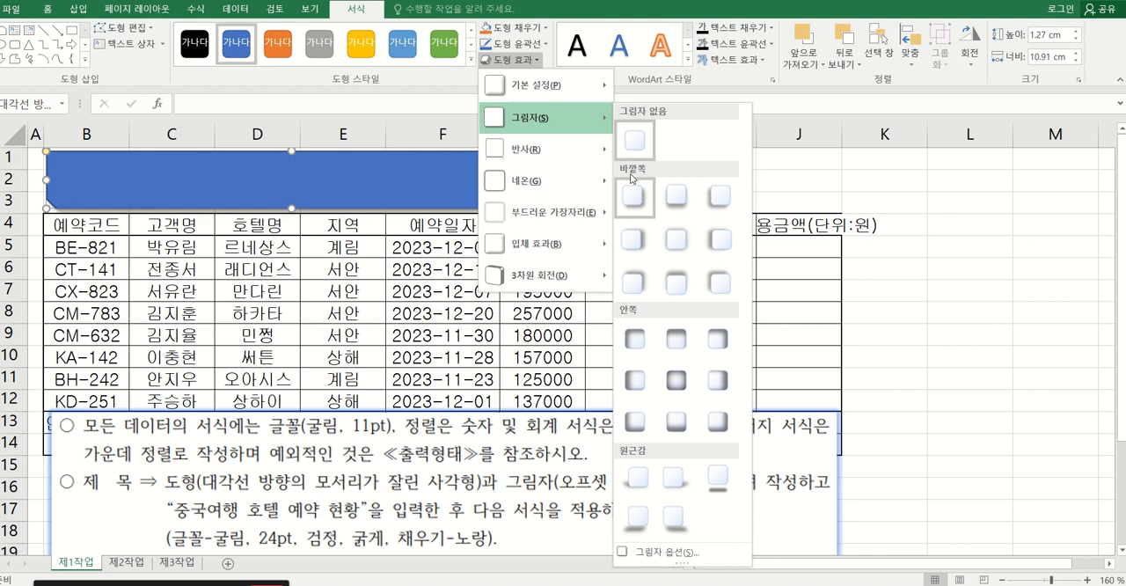
{"action": "left_click", "coordinate": [629, 252]}
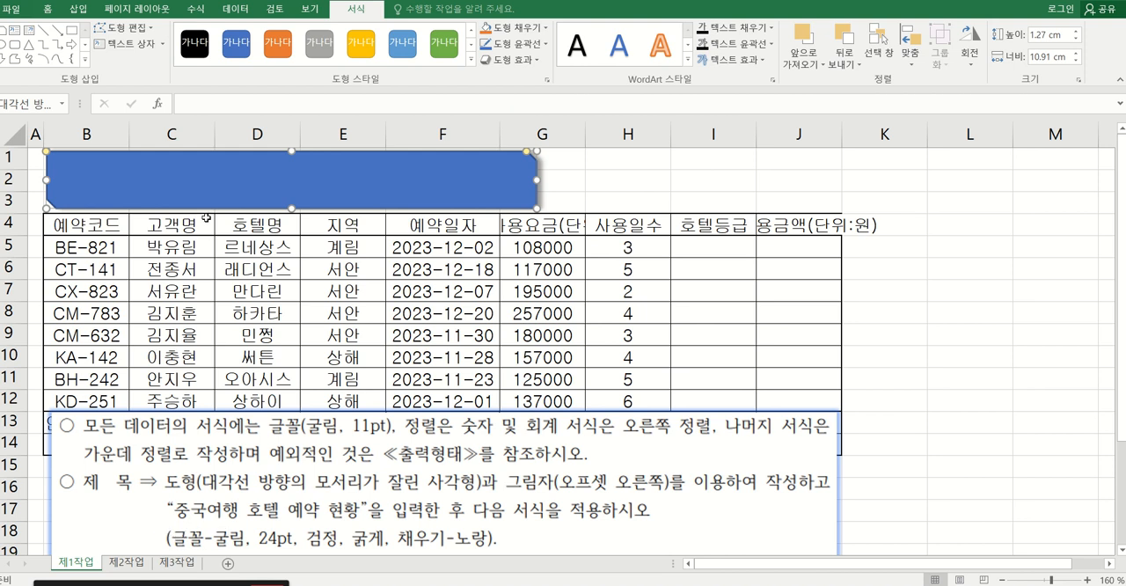
Enter the title 중국여행 호텔 예약 현황 in the snipped-corner shape.
{"action": "type", "text": "중ㄱ"}
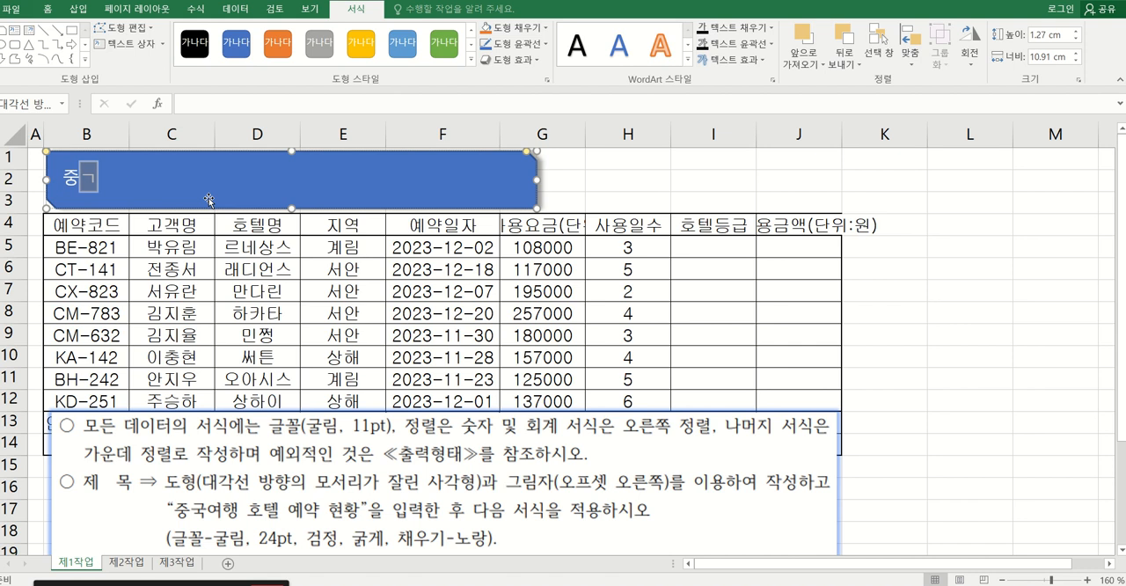
{"action": "type", "text": "여행 호"}
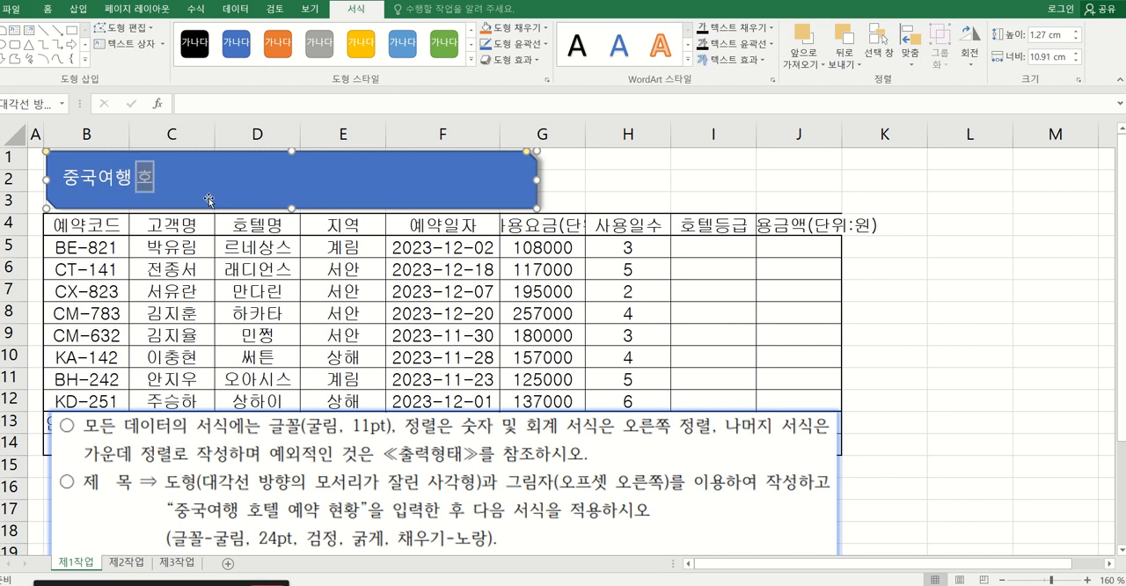
{"action": "type", "text": "텔 예"}
{"action": "type", "text": "ㄱ"}
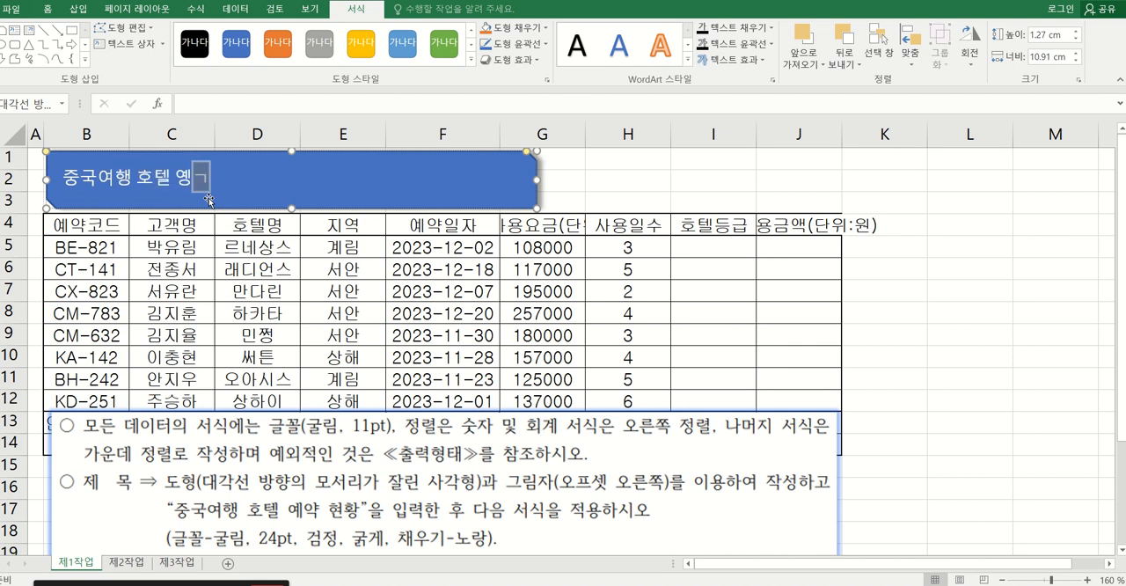
{"action": "key", "text": "BackSpace"}
{"action": "key", "text": "BackSpace"}
{"action": "type", "text": "예약 현황"}
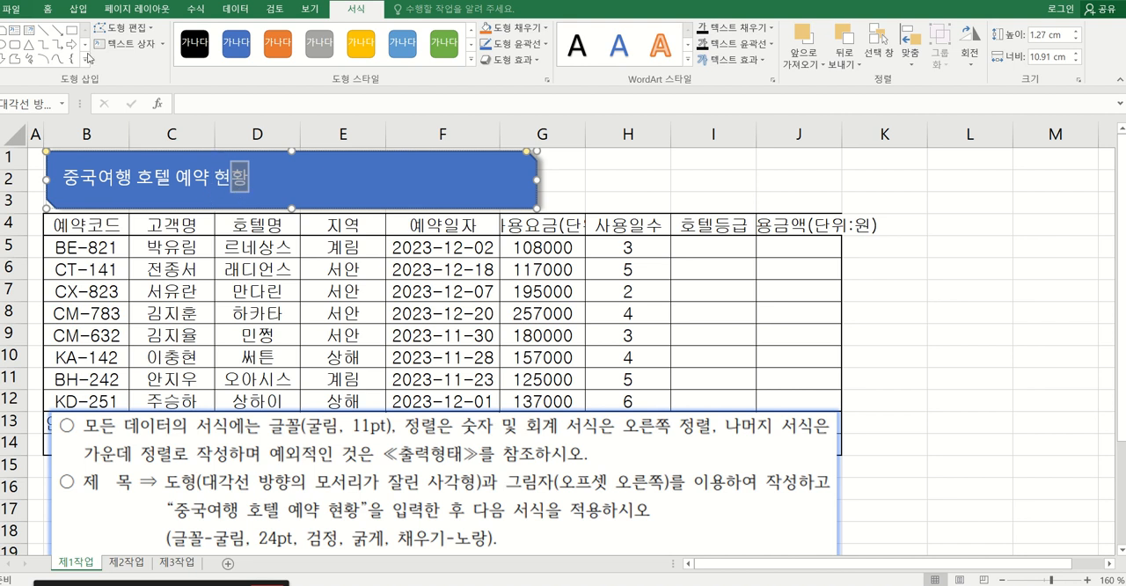
Set the title shape's text to the 굴림 font at 24 pt.
{"action": "left_click", "coordinate": [51, 9]}
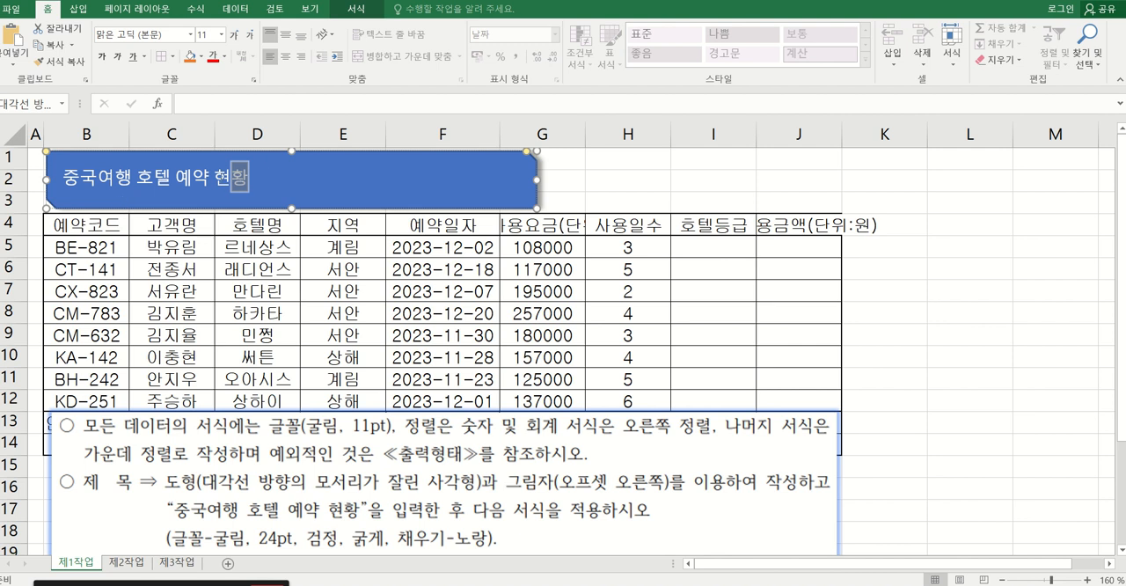
{"action": "left_click", "coordinate": [382, 177]}
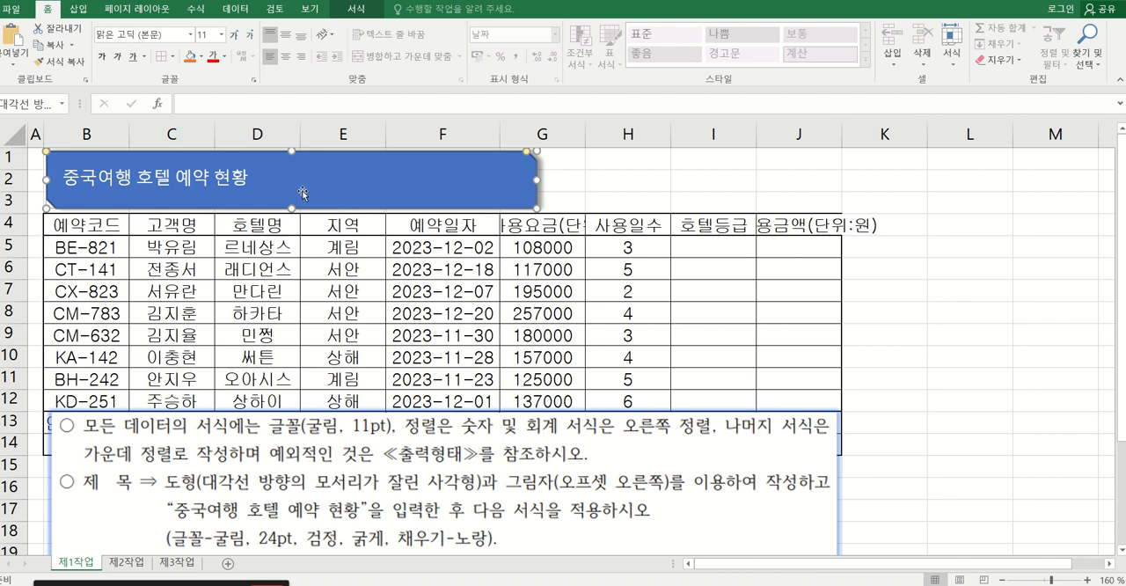
{"action": "left_click", "coordinate": [192, 36]}
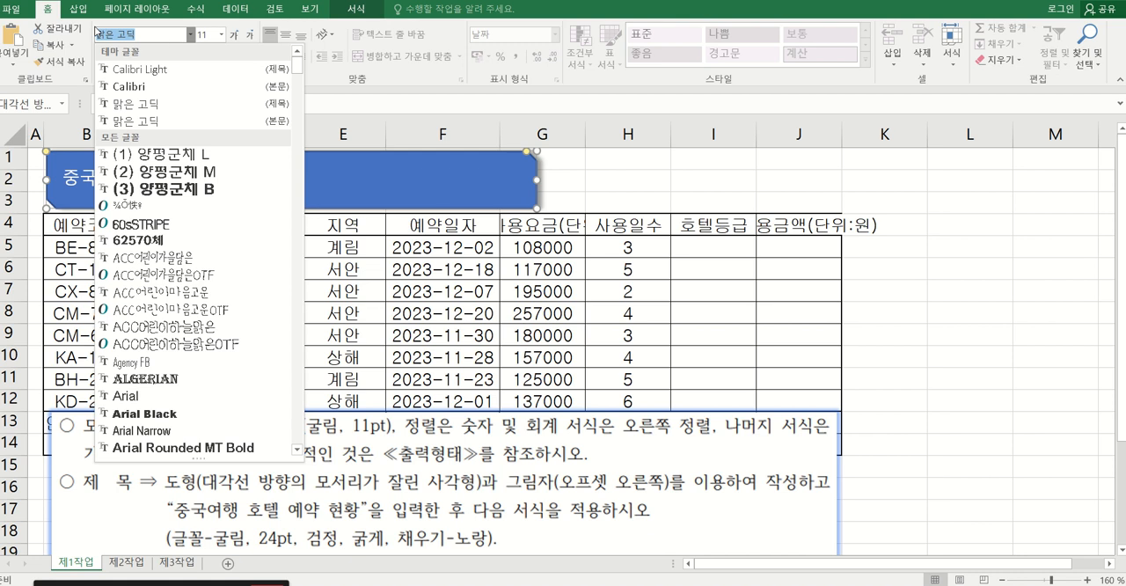
{"action": "type", "text": "굴림"}
{"action": "key", "text": "Return"}
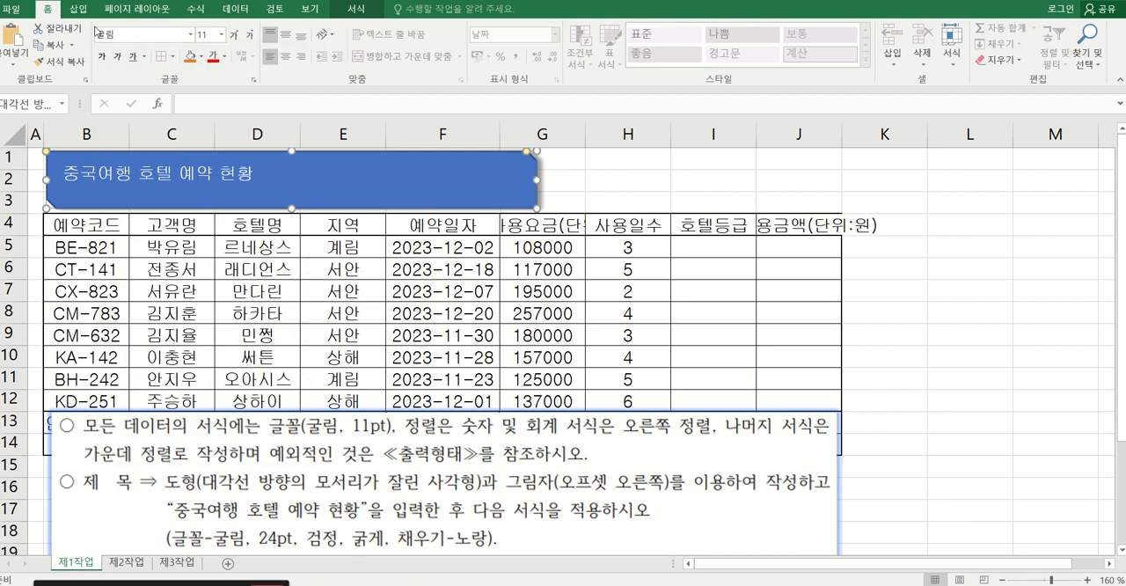
{"action": "left_click", "coordinate": [222, 34]}
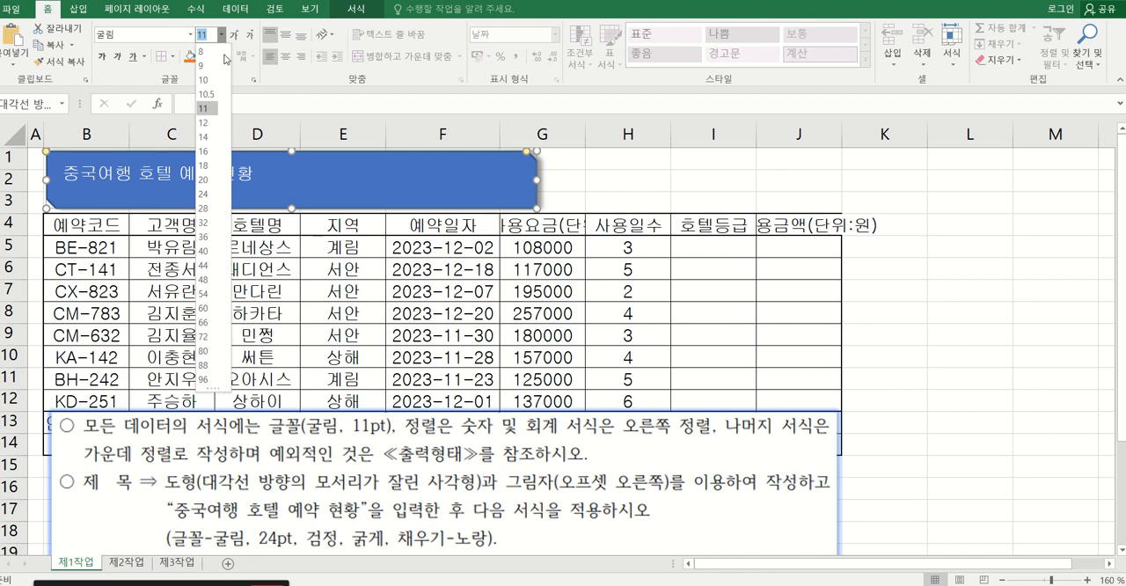
{"action": "left_click", "coordinate": [207, 194]}
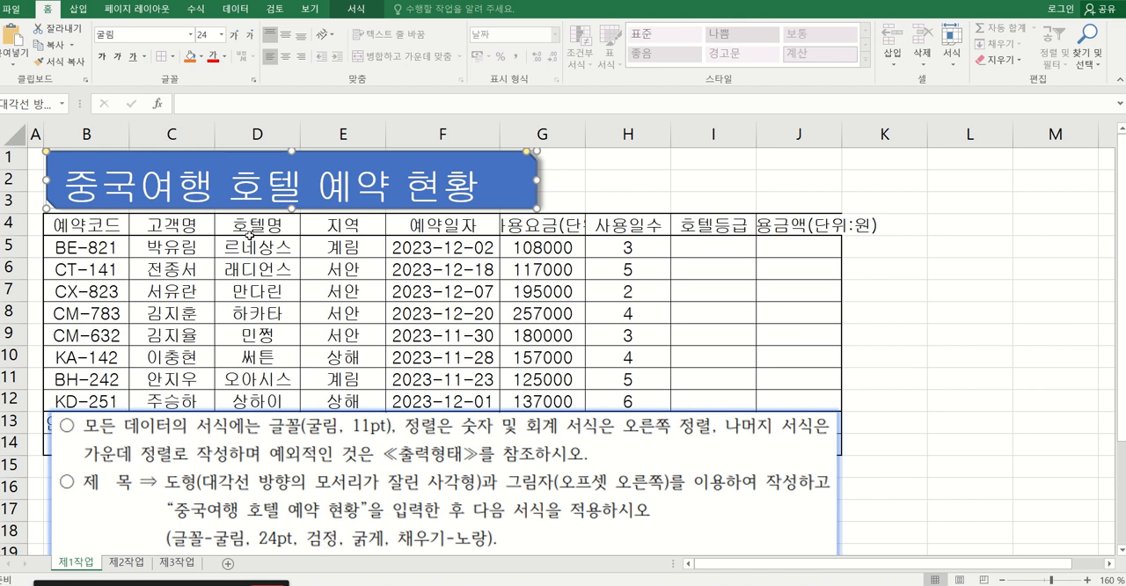
Make the title text black and bold, and fill the title shape with standard yellow.
{"action": "left_click", "coordinate": [224, 56]}
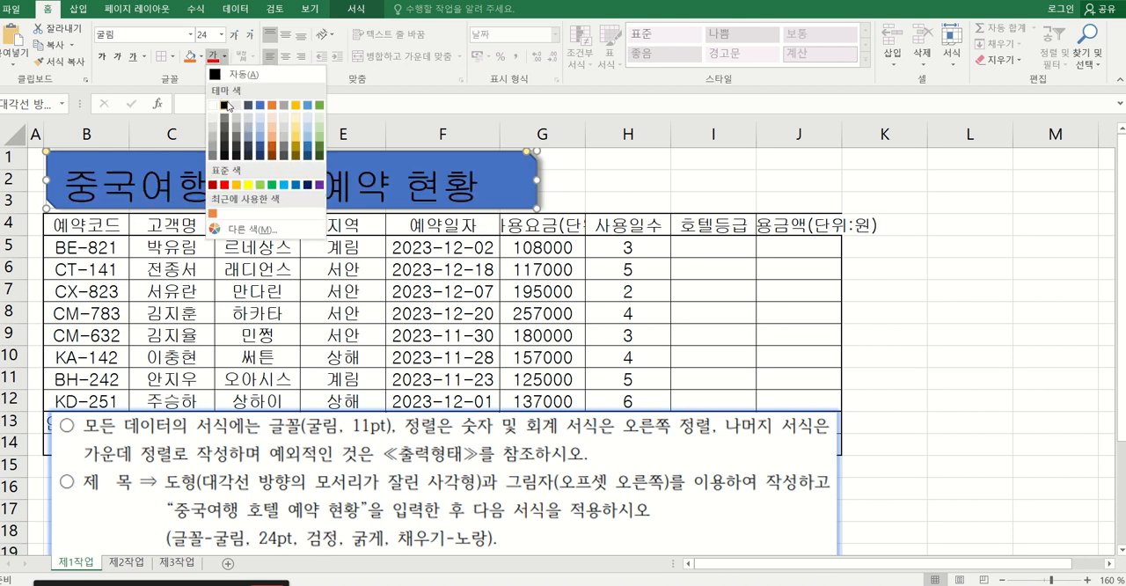
{"action": "left_click", "coordinate": [226, 107]}
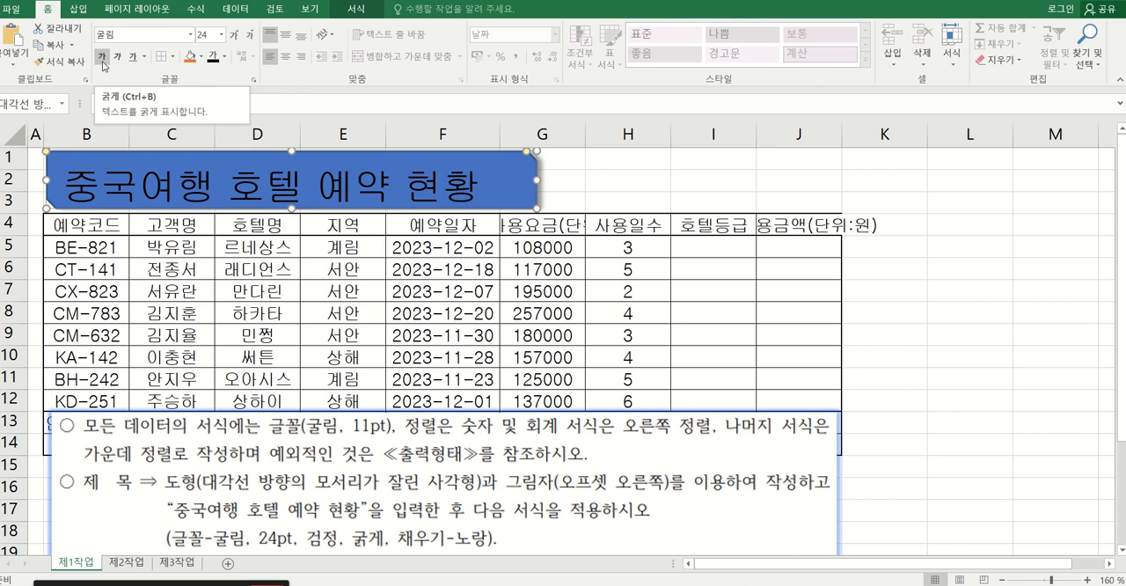
{"action": "left_click", "coordinate": [104, 63]}
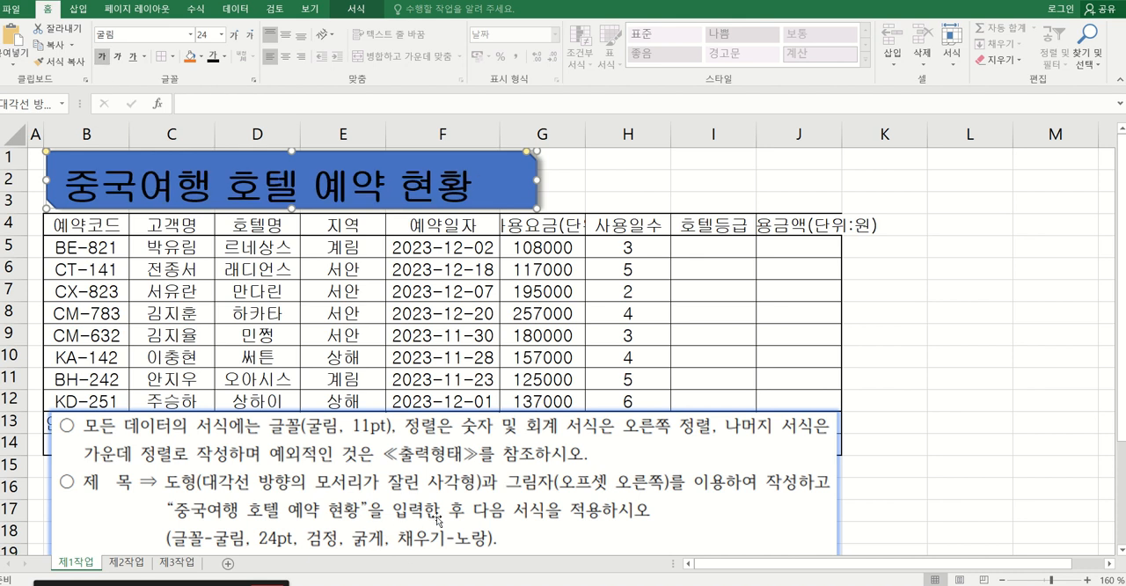
{"action": "left_click", "coordinate": [202, 58]}
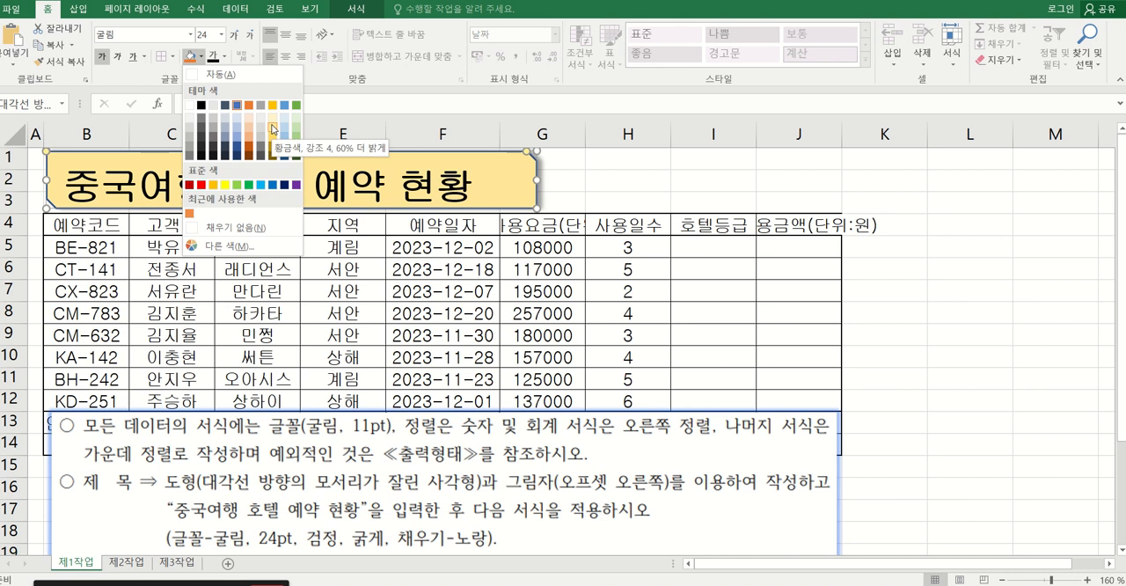
{"action": "left_click", "coordinate": [226, 184]}
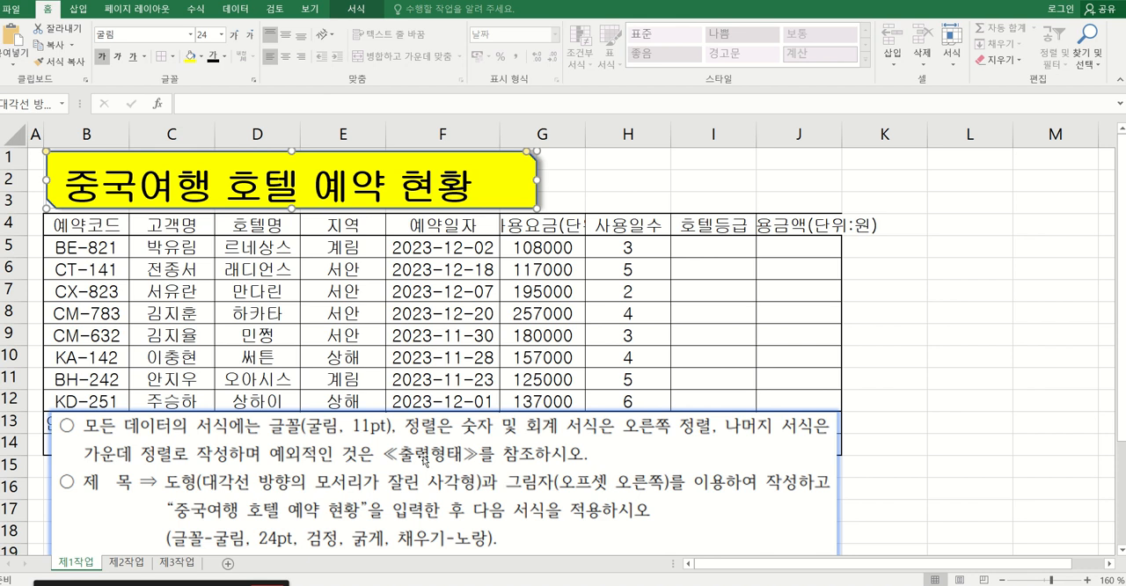
Move the instruction picture up to row 11, and center the title text vertically and horizontally in its shape.
{"action": "left_click_drag", "start_coordinate": [423, 460], "coordinate": [418, 410]}
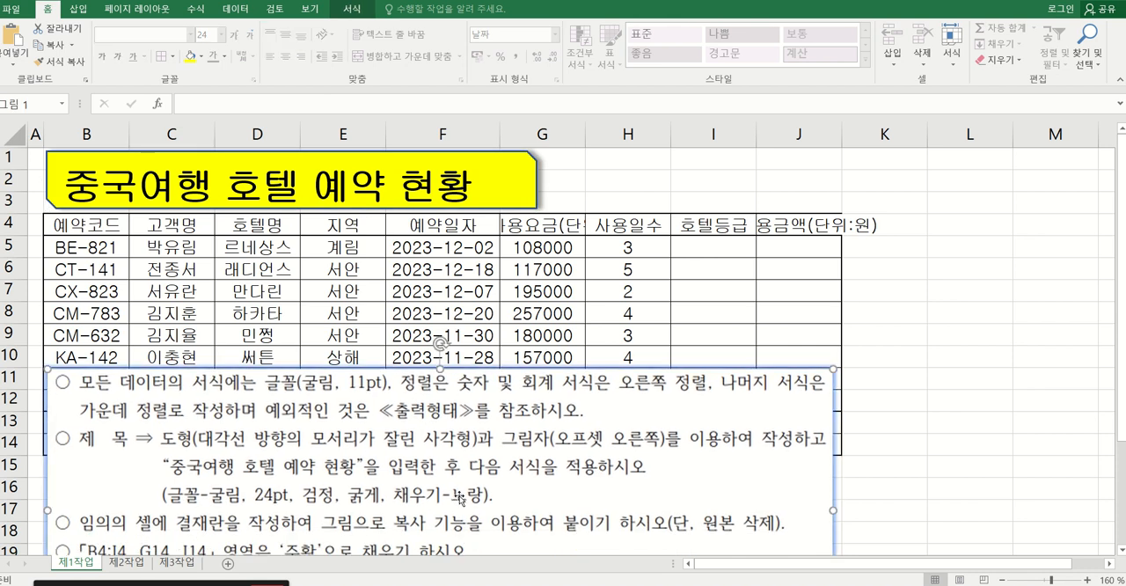
{"action": "left_click", "coordinate": [498, 185]}
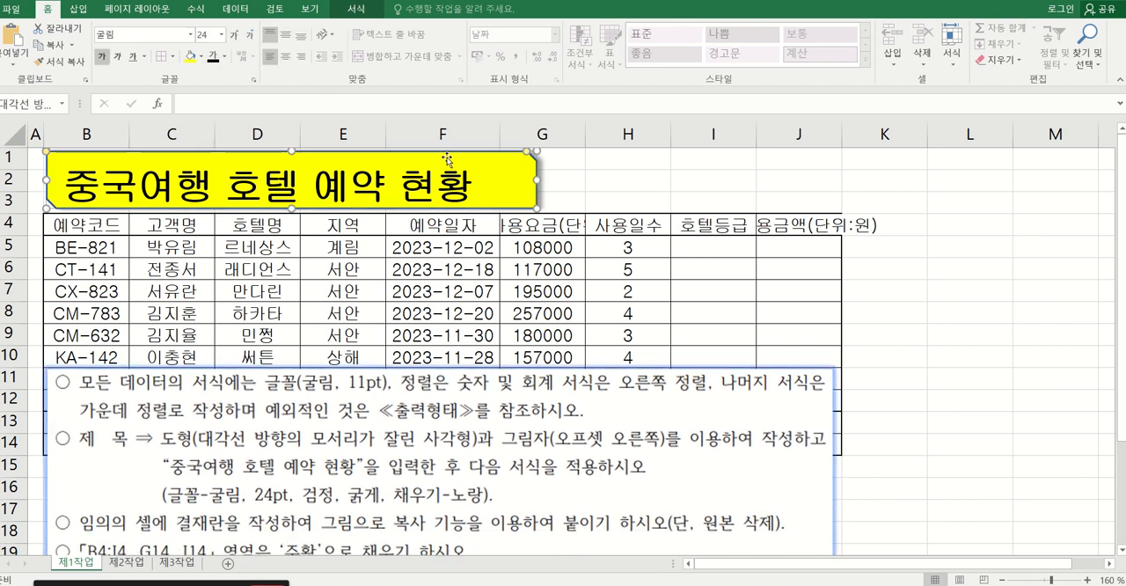
{"action": "left_click", "coordinate": [286, 37]}
{"action": "left_click", "coordinate": [290, 56]}
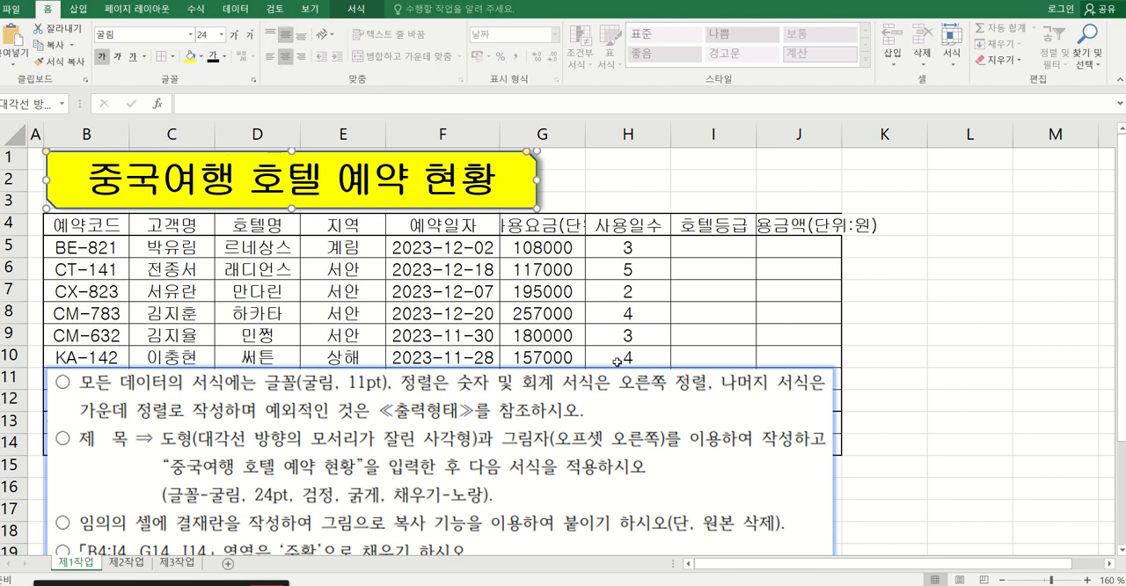
Crop the completed first two instructions off the top of the picture, leaving it 3.19 cm high, and move it over rows 6 to 12.
{"action": "left_click_drag", "start_coordinate": [435, 440], "coordinate": [444, 388]}
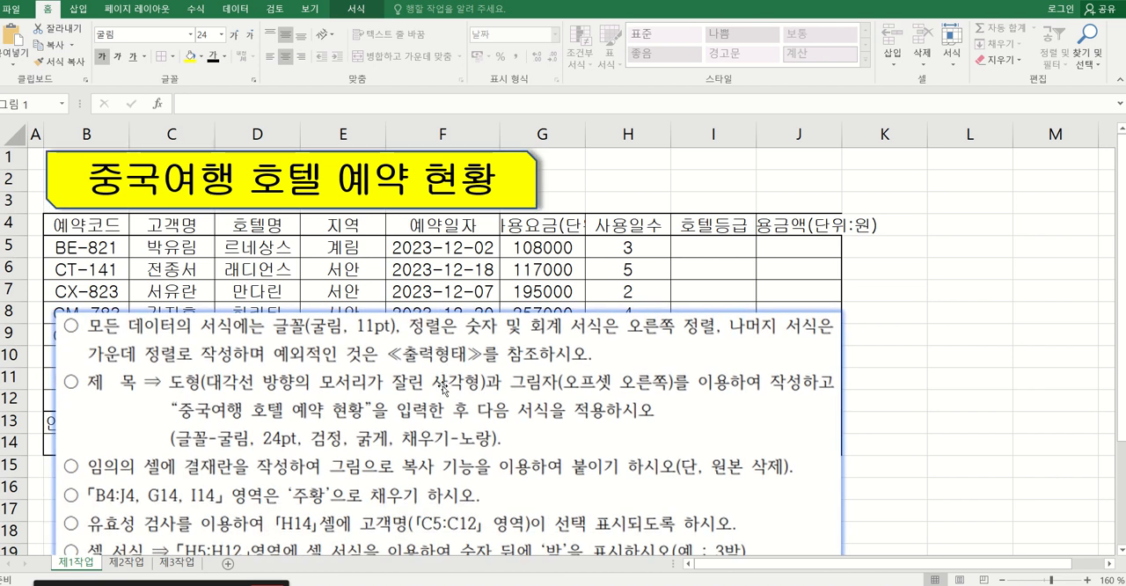
{"action": "left_click", "coordinate": [368, 6]}
{"action": "left_click", "coordinate": [973, 40]}
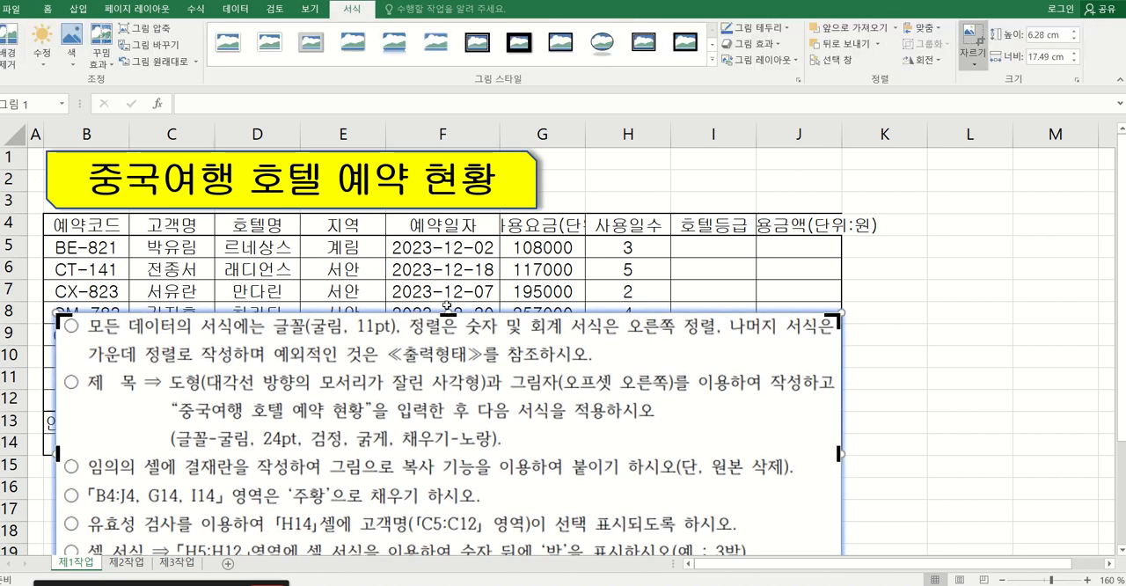
{"action": "left_click_drag", "start_coordinate": [448, 315], "coordinate": [444, 453]}
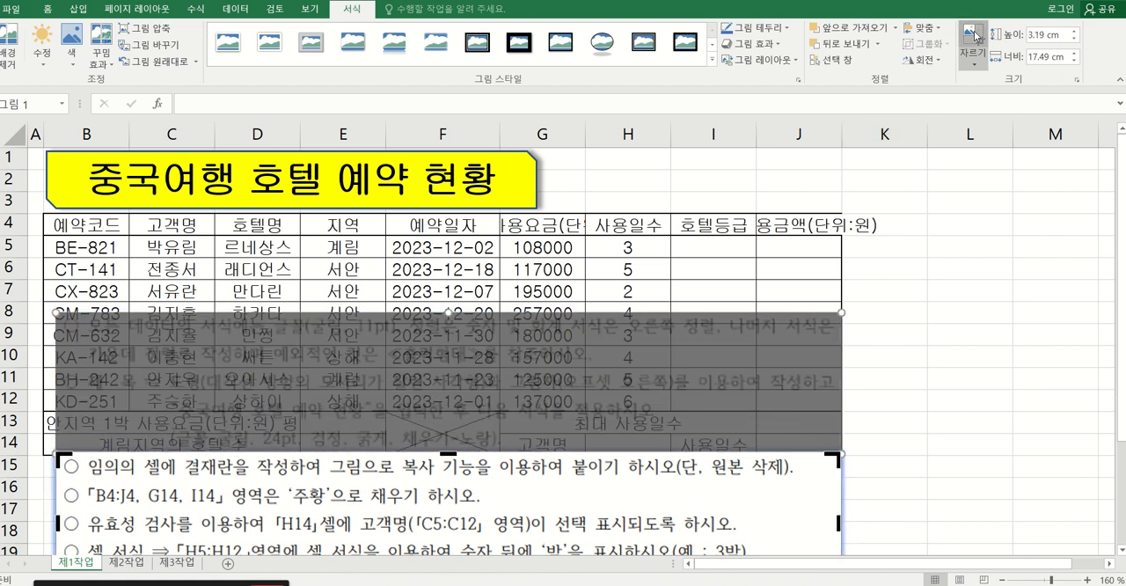
{"action": "left_click", "coordinate": [972, 40]}
{"action": "left_click_drag", "start_coordinate": [461, 491], "coordinate": [450, 305]}
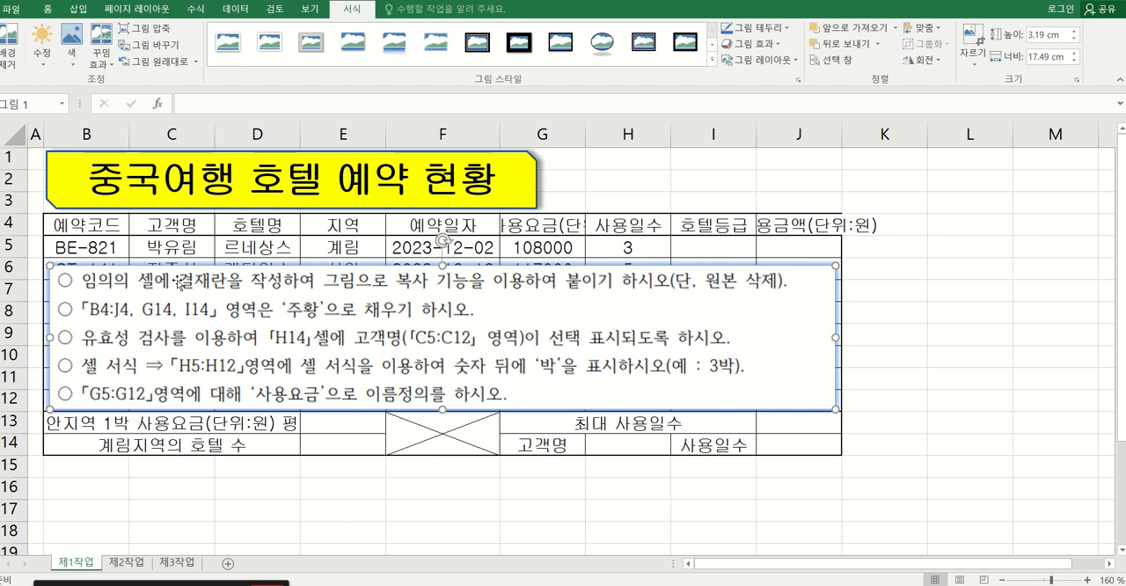
Select cell L16 in the blank area, two columns and two rows away from the table's end at J14.
{"action": "left_click", "coordinate": [788, 135]}
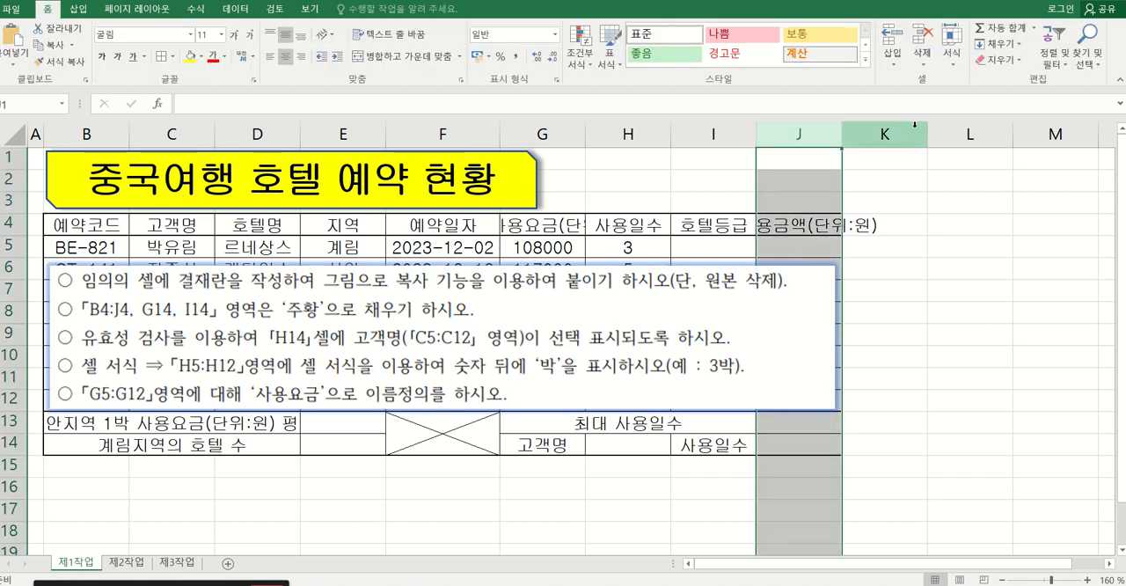
{"action": "left_click", "coordinate": [965, 135]}
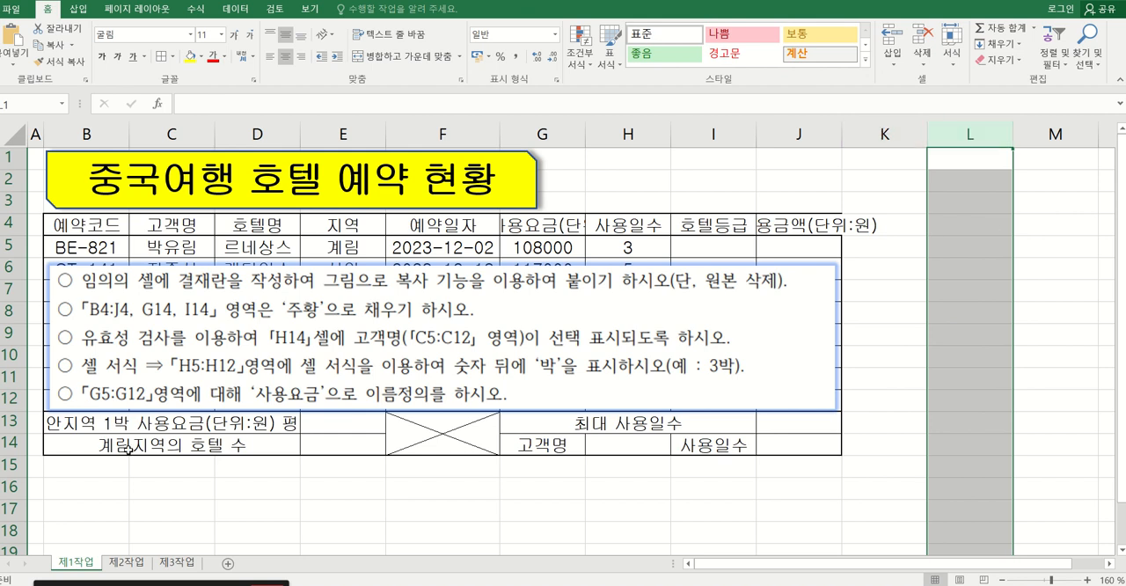
{"action": "left_click", "coordinate": [16, 443]}
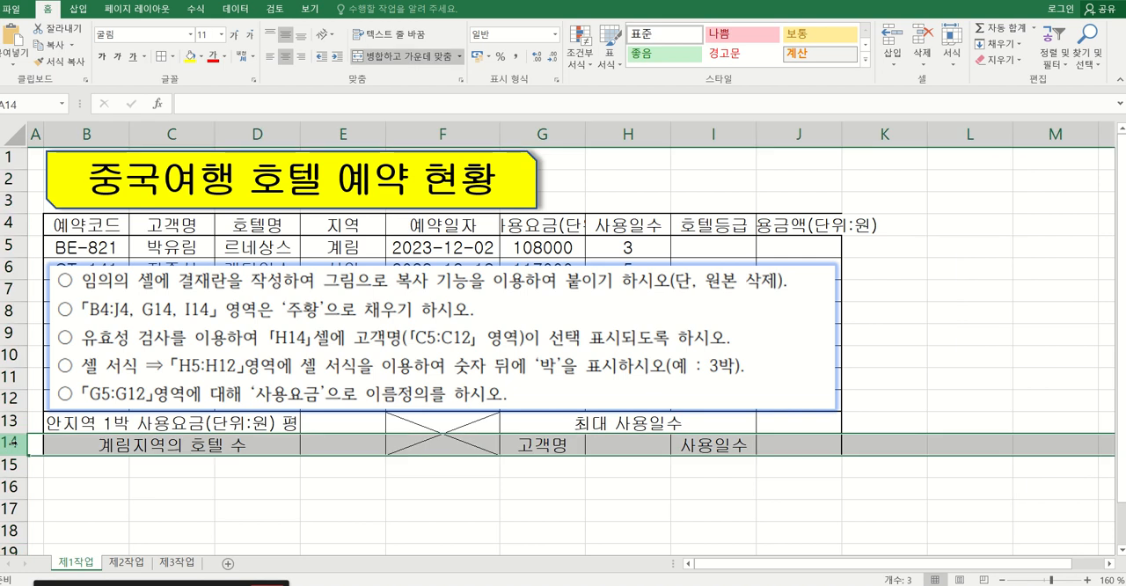
{"action": "left_click", "coordinate": [14, 465]}
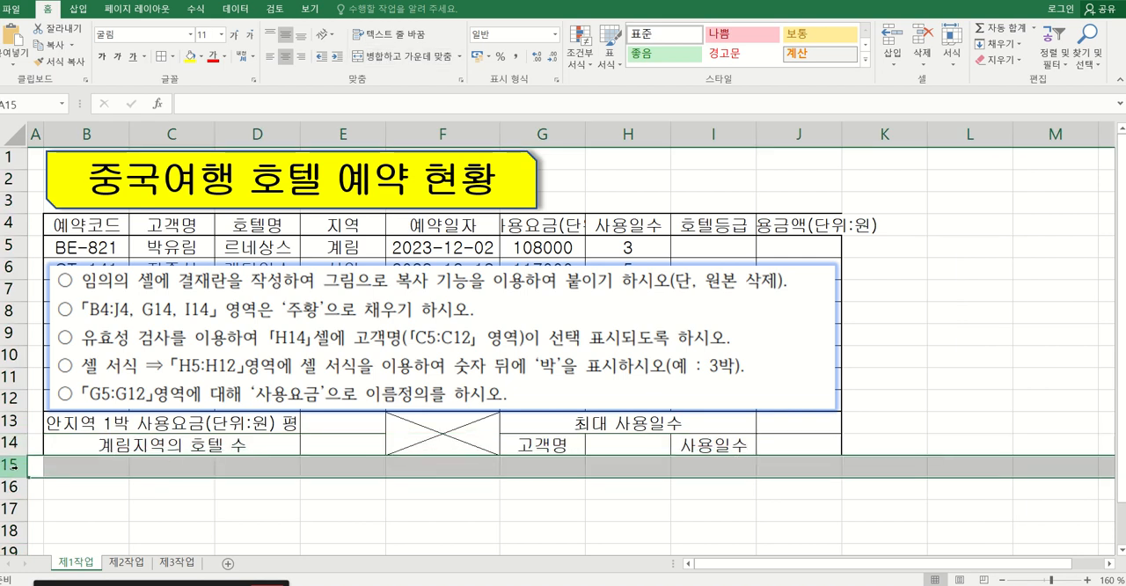
{"action": "left_click", "coordinate": [13, 487]}
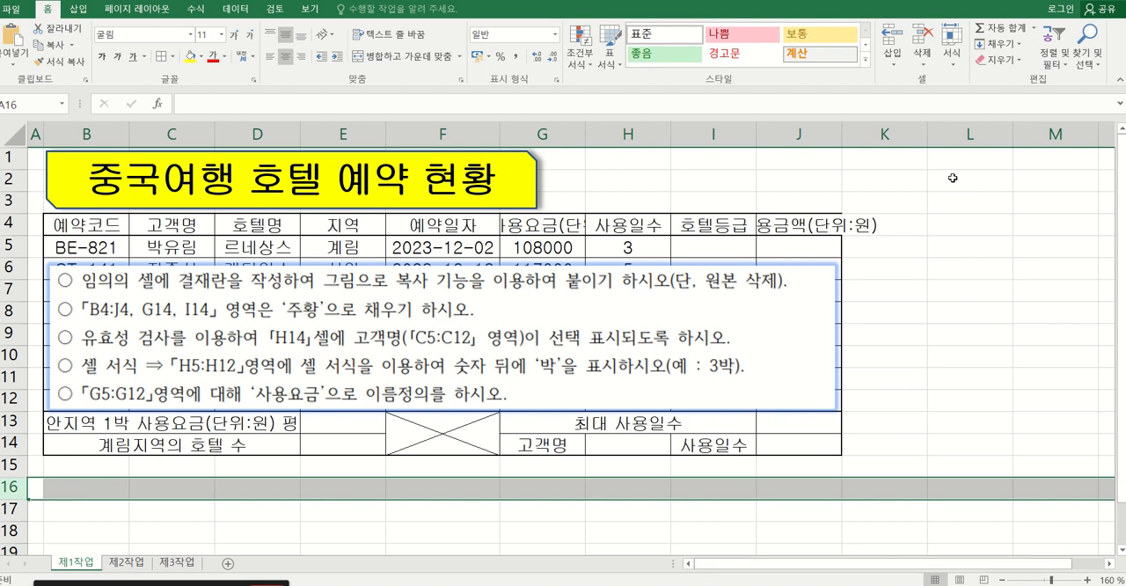
{"action": "left_click", "coordinate": [963, 133]}
{"action": "left_click", "coordinate": [20, 491]}
{"action": "left_click", "coordinate": [975, 491]}
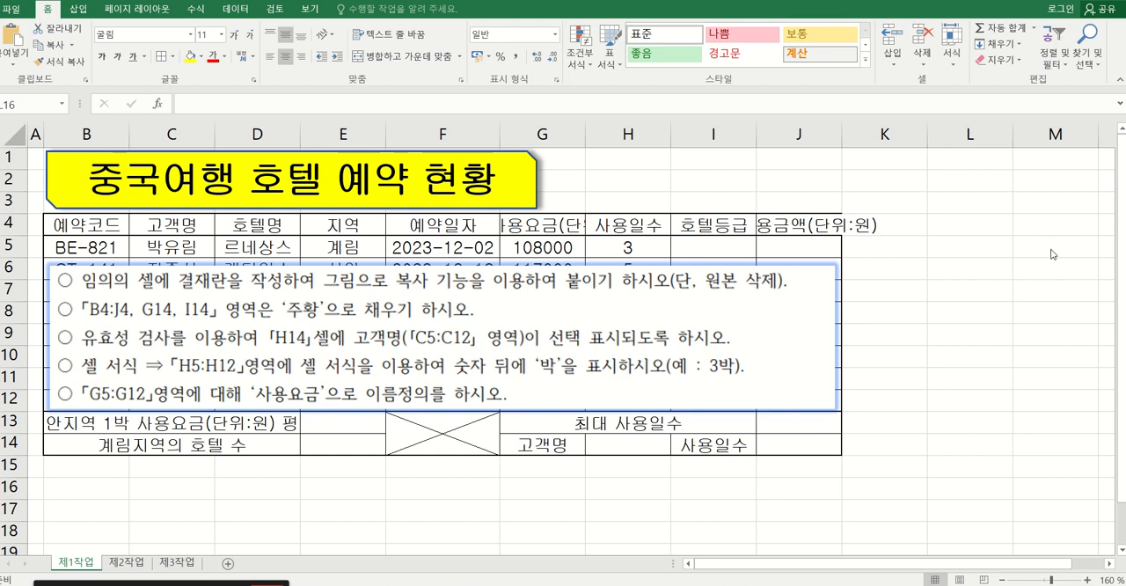
{"action": "left_click_drag", "start_coordinate": [1111, 564], "coordinate": [1110, 564]}
{"action": "left_click", "coordinate": [1122, 553]}
{"action": "scroll", "coordinate": [1122, 552], "scroll_direction": "down", "scroll_amount": 2}
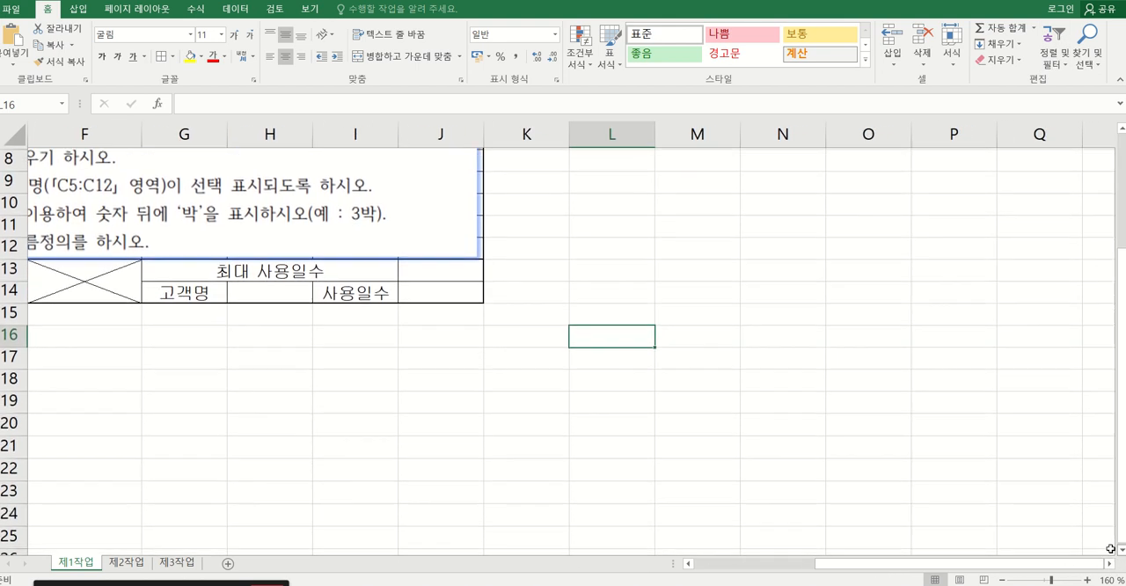
Enter 확인 in cell M18, split onto two lines with one syllable per line.
{"action": "left_click", "coordinate": [615, 361]}
{"action": "left_click", "coordinate": [711, 384]}
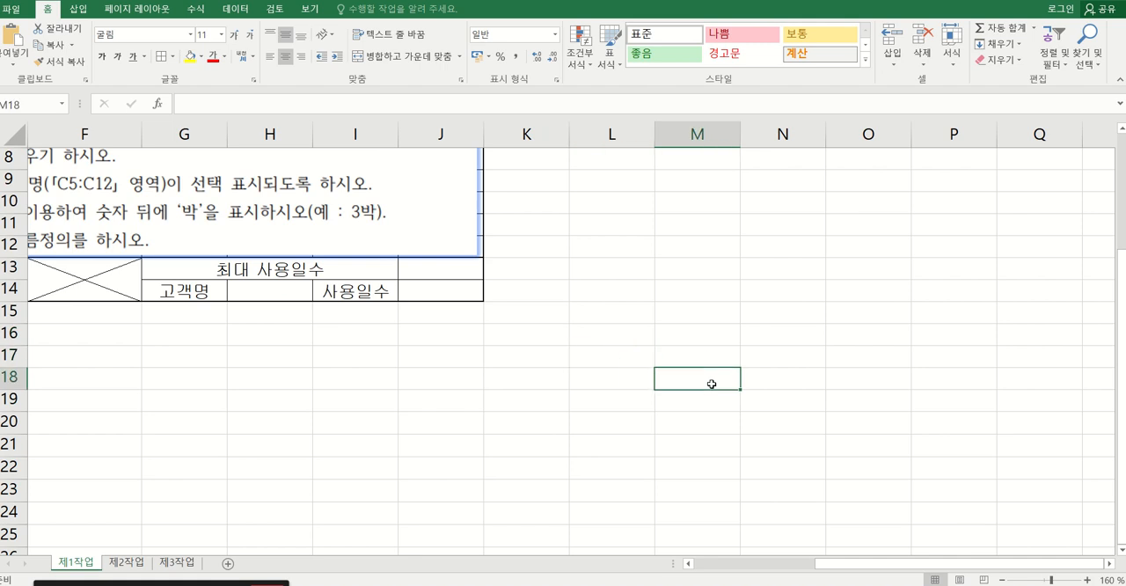
{"action": "scroll", "coordinate": [518, 382], "scroll_direction": "up", "scroll_amount": 3}
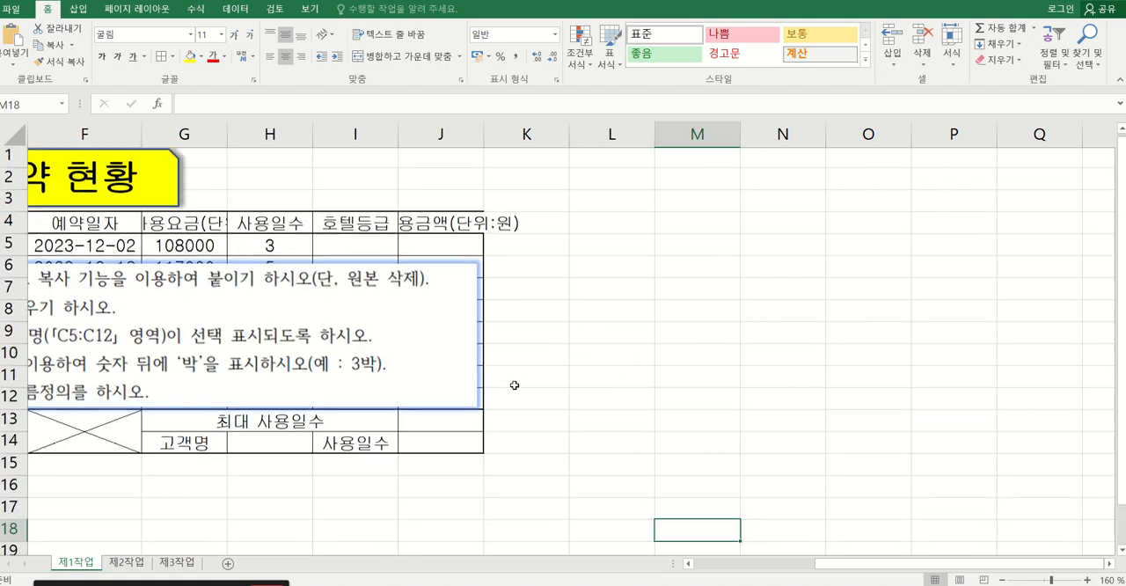
{"action": "scroll", "coordinate": [402, 423], "scroll_direction": "down", "scroll_amount": 4}
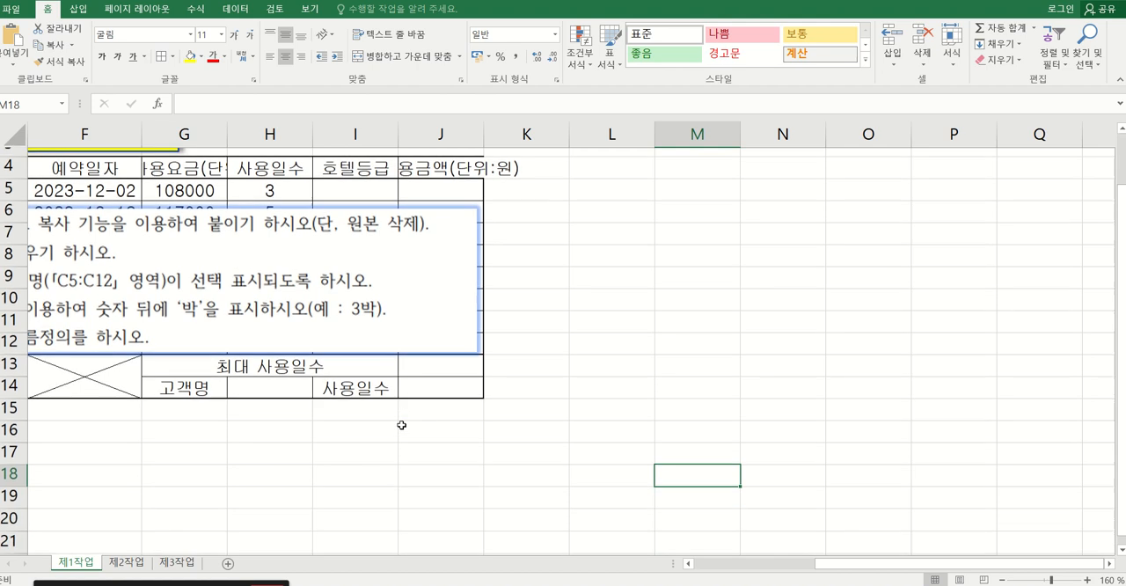
{"action": "scroll", "coordinate": [402, 425], "scroll_direction": "down", "scroll_amount": 2}
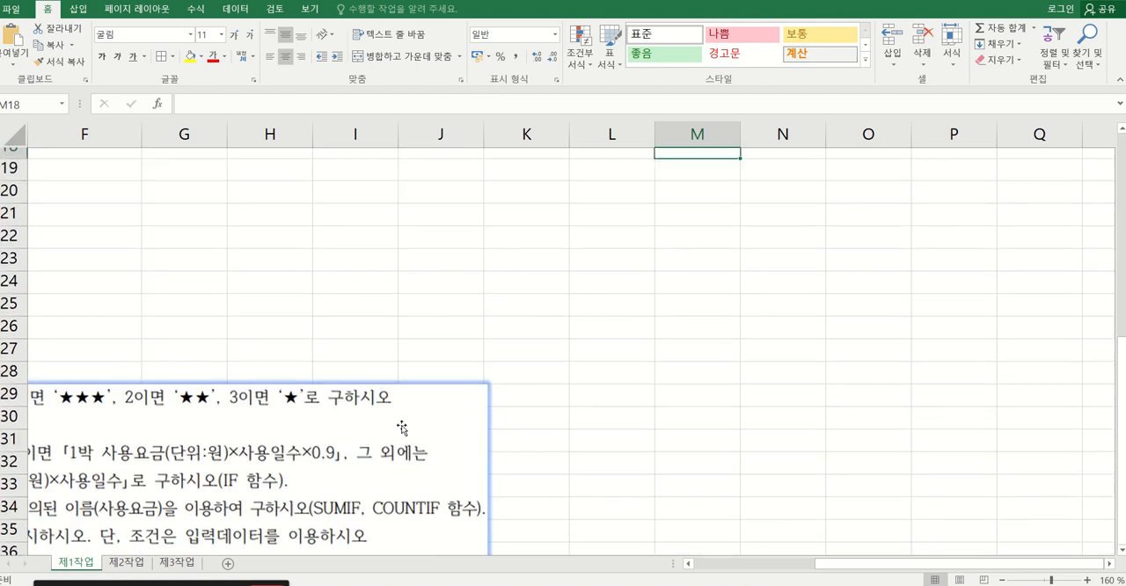
{"action": "scroll", "coordinate": [402, 424], "scroll_direction": "up", "scroll_amount": 6}
{"action": "scroll", "coordinate": [402, 424], "scroll_direction": "down", "scroll_amount": 1}
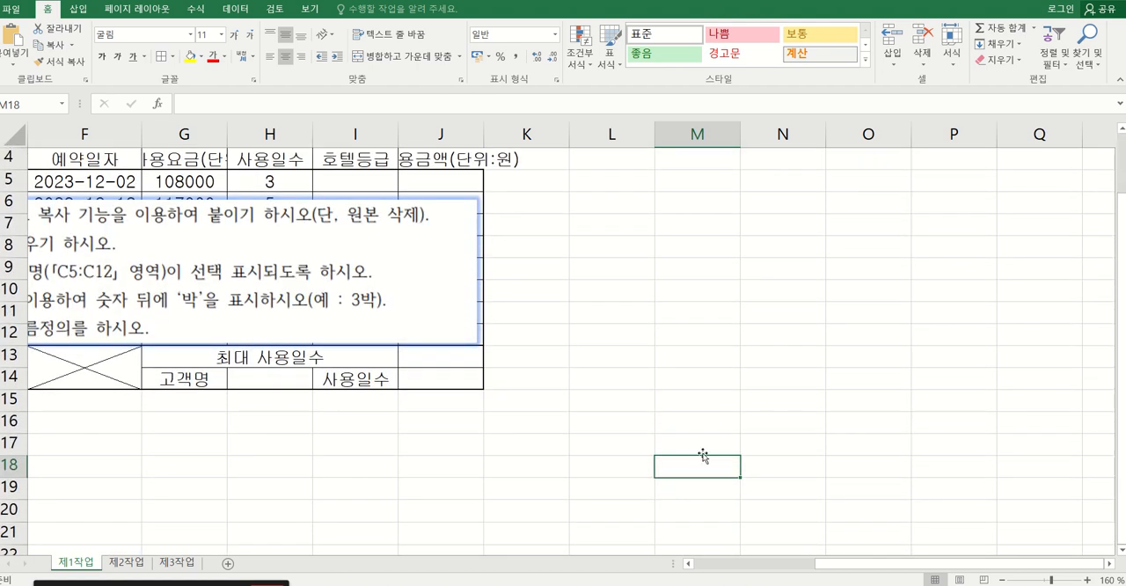
{"action": "type", "text": "확"}
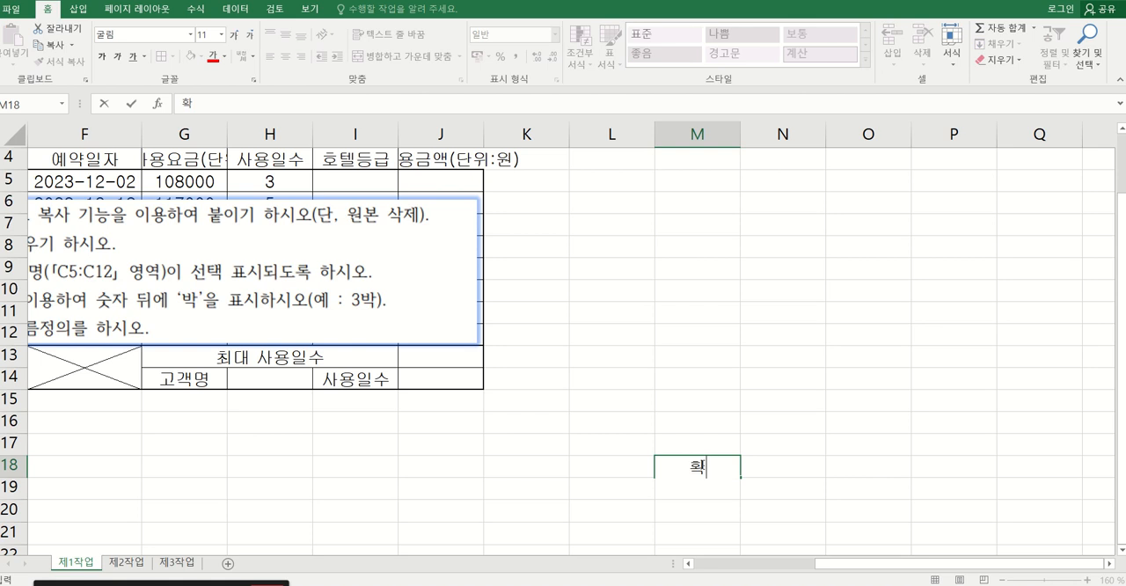
{"action": "key", "text": "alt+Return"}
{"action": "key", "text": "Return"}
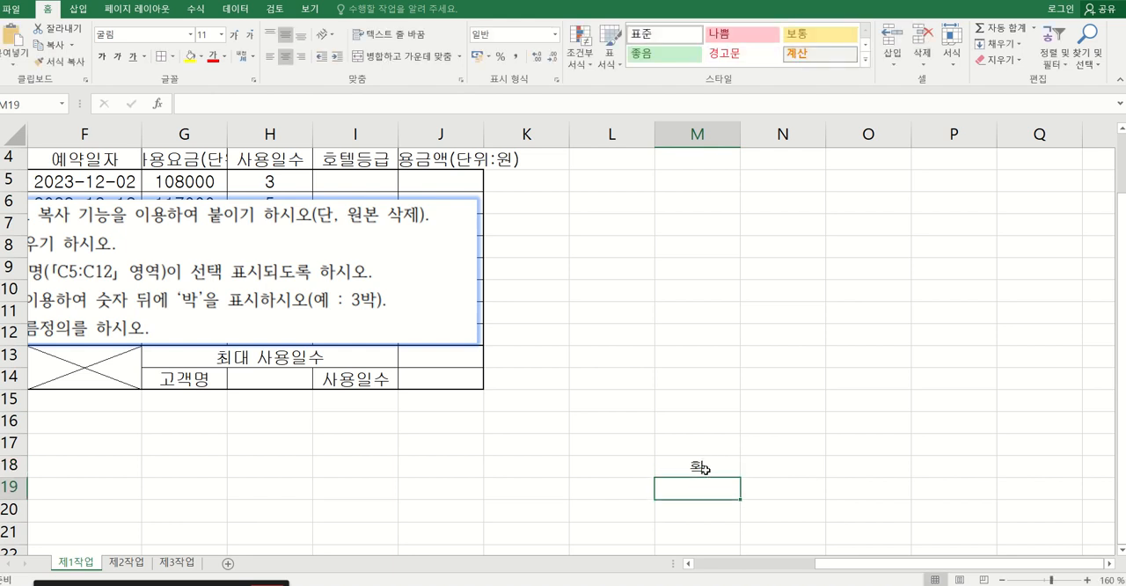
Merge and center M18:M19, and narrow column M to about half its width to fit the vertical 확인 label.
{"action": "left_click", "coordinate": [704, 469]}
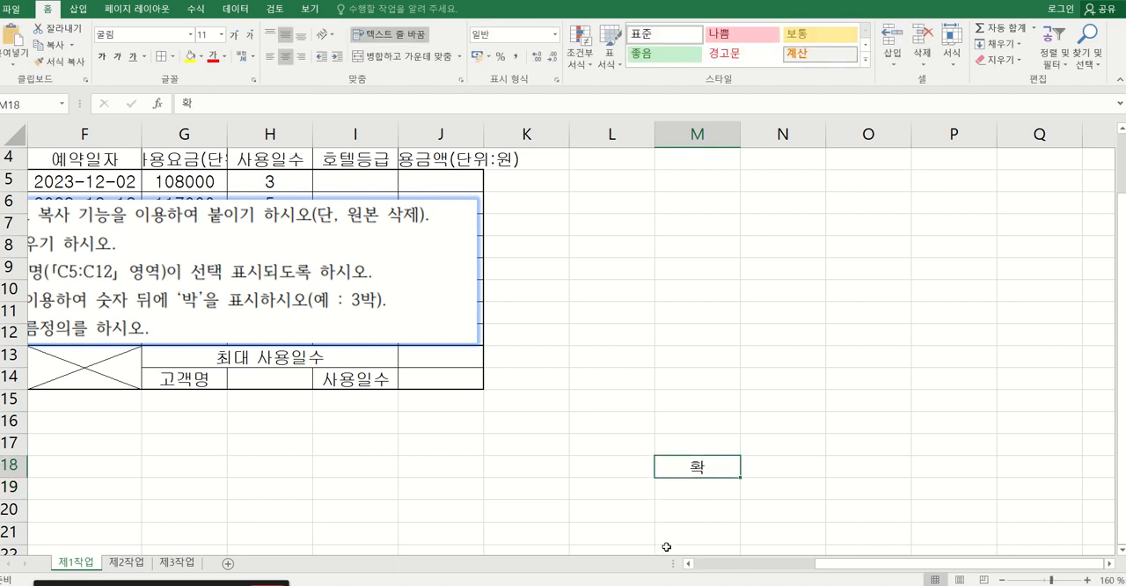
{"action": "left_click_drag", "start_coordinate": [678, 469], "coordinate": [674, 487]}
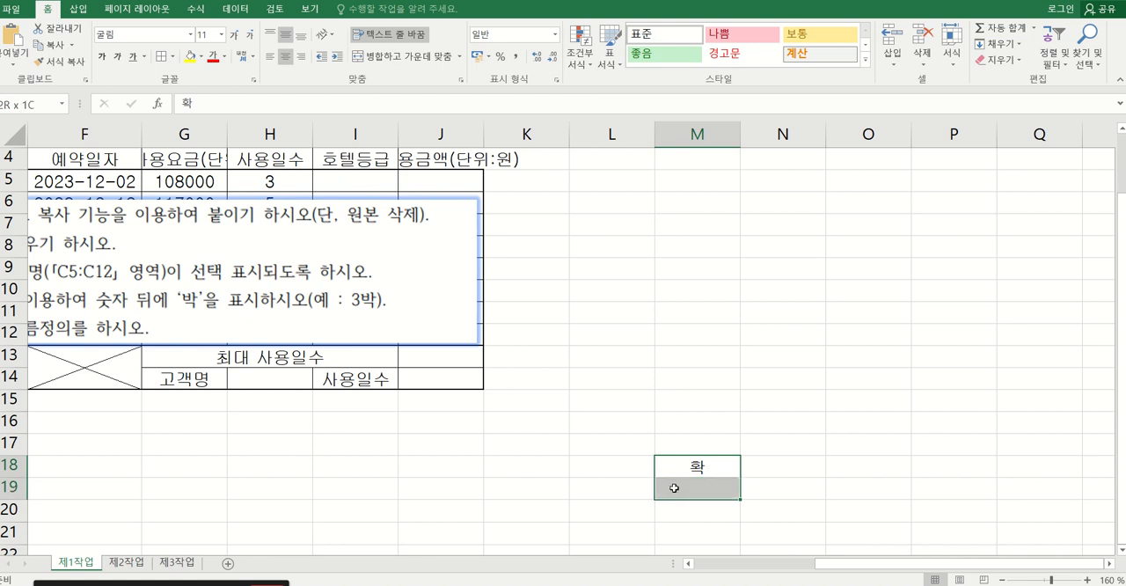
{"action": "left_click", "coordinate": [396, 56]}
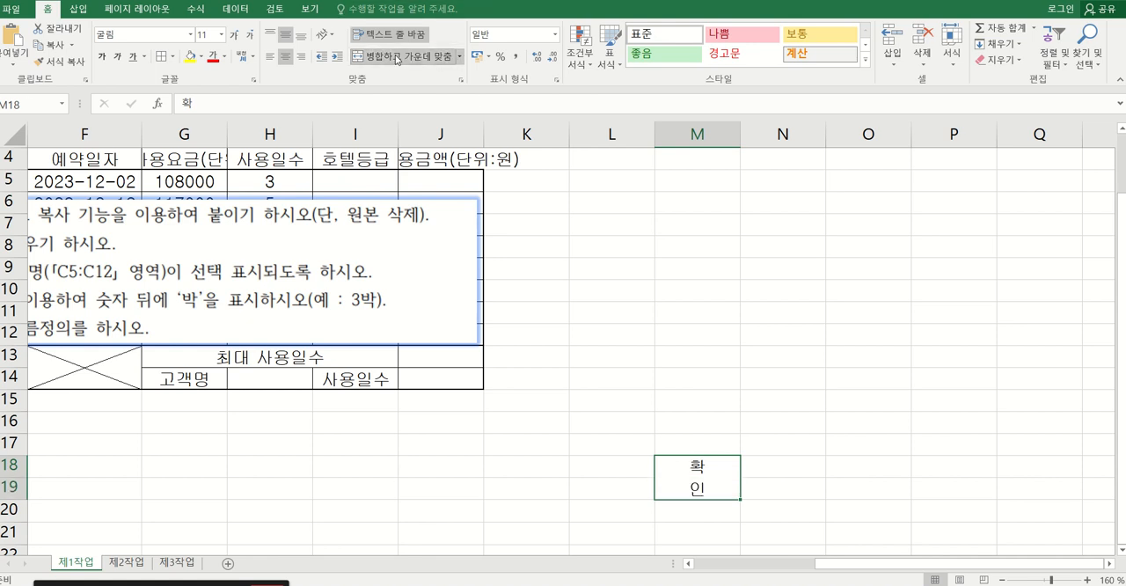
{"action": "left_click_drag", "start_coordinate": [742, 132], "coordinate": [699, 132]}
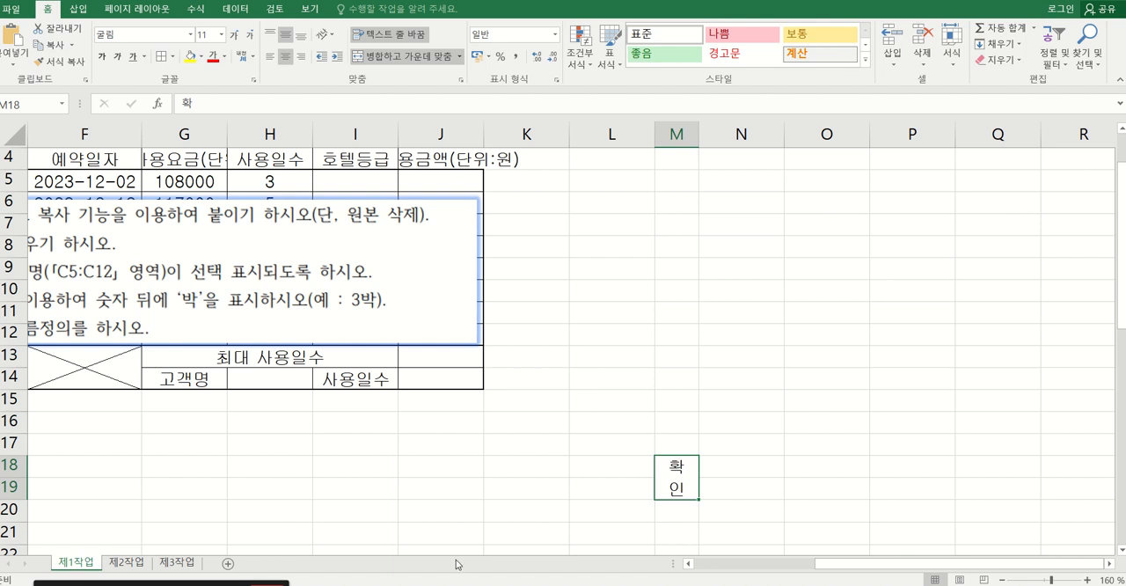
Check the approval box in the exam PDF, and enter 담당, 과장 and 부장 in N18, O18 and P18.
{"action": "mouse_move", "coordinate": [407, 583]}
{"action": "left_click", "coordinate": [398, 563]}
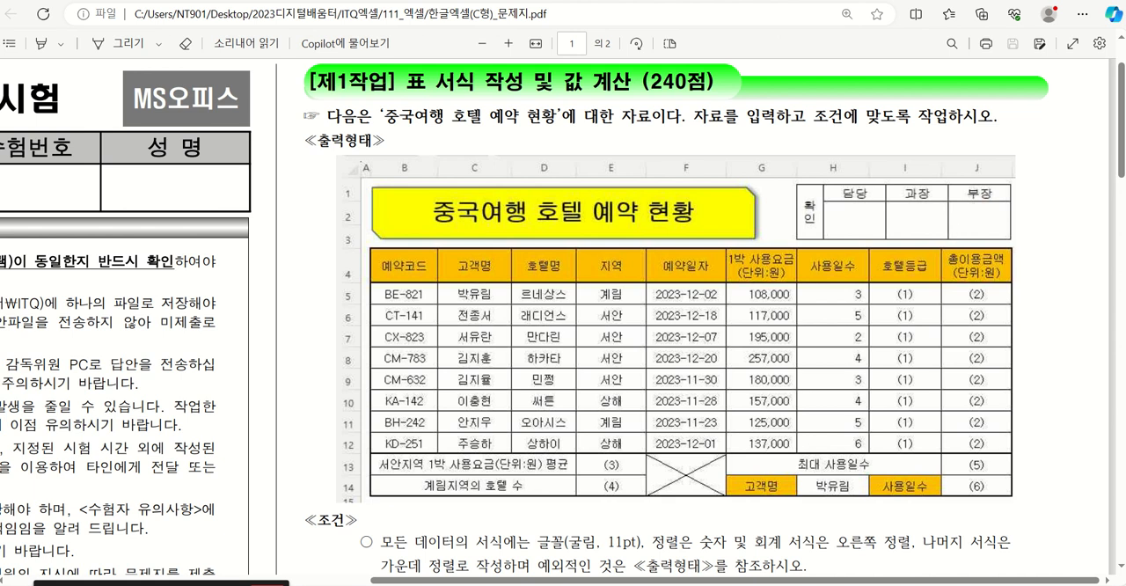
{"action": "left_click", "coordinate": [625, 550]}
{"action": "left_click", "coordinate": [736, 467]}
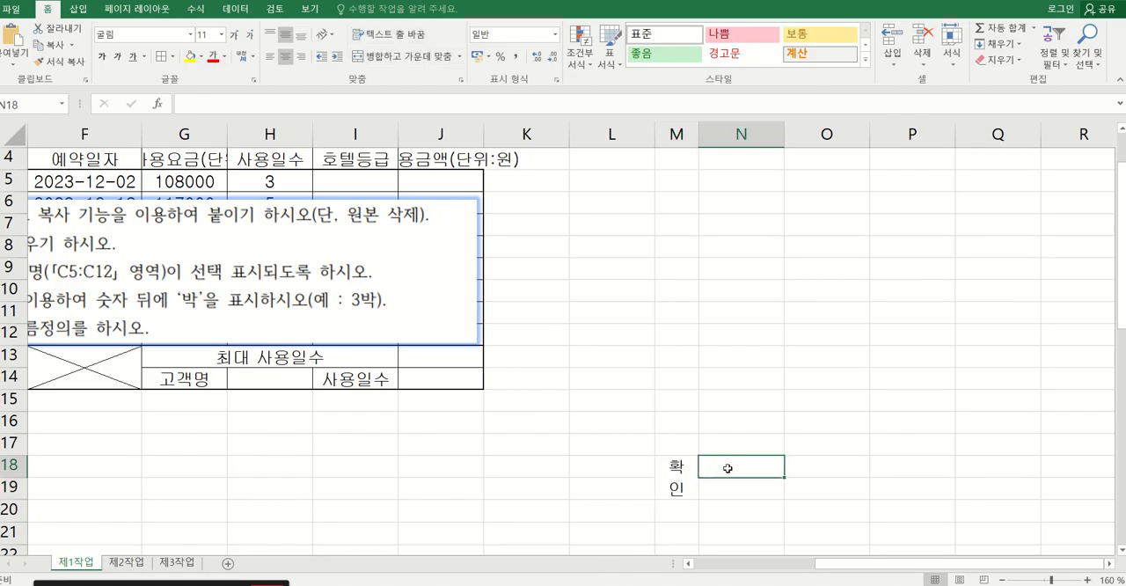
{"action": "type", "text": "ㄷ다"}
{"action": "key", "text": "BackSpace"}
{"action": "key", "text": "BackSpace"}
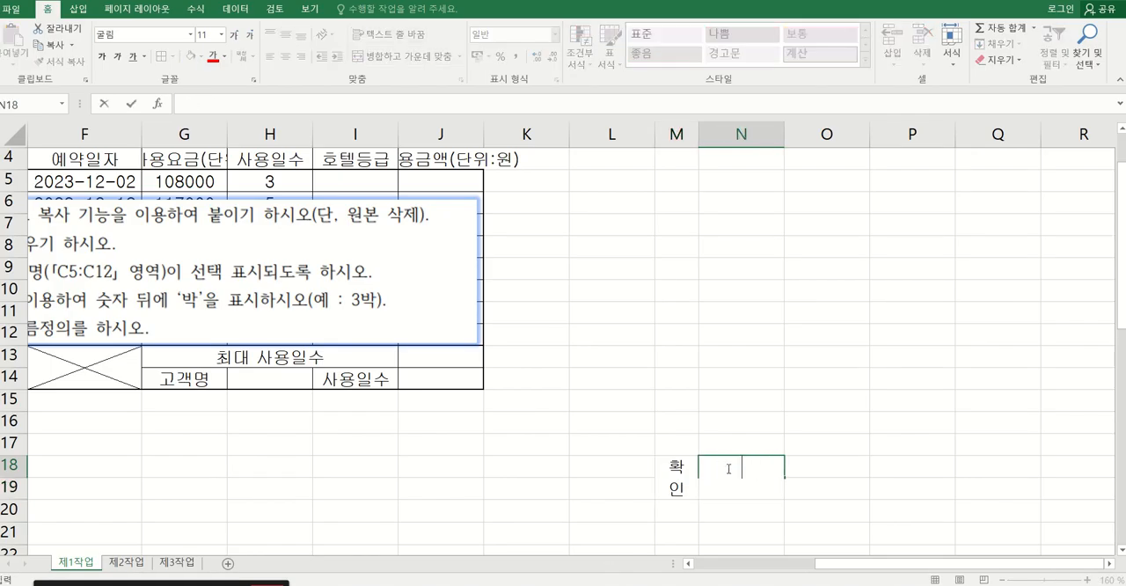
{"action": "type", "text": "다ㅁ당"}
{"action": "key", "text": "Tab"}
{"action": "type", "text": "과자"}
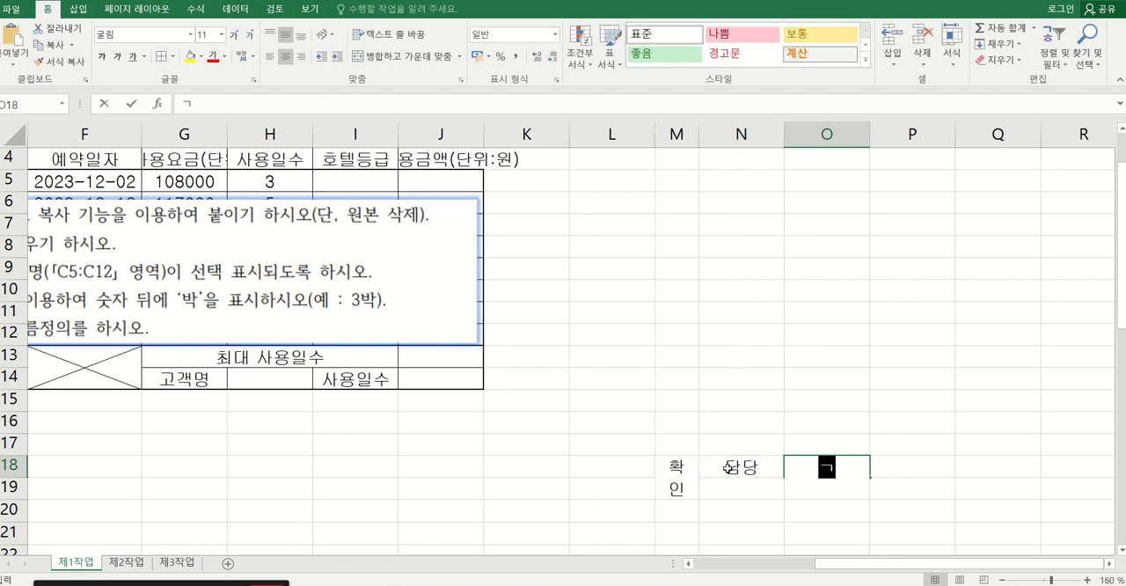
{"action": "type", "text": "ㅇ"}
{"action": "key", "text": "Tab"}
{"action": "type", "text": "부장"}
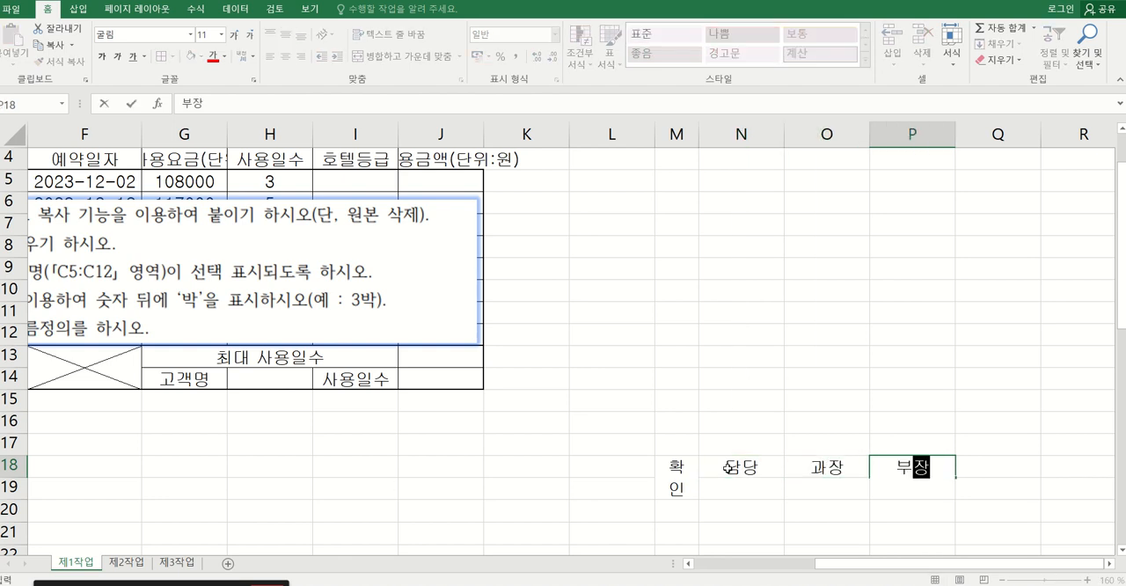
{"action": "key", "text": "Down"}
Increase the height of row 19 to about twice that of row 18 to make room for signatures.
{"action": "left_click", "coordinate": [715, 491]}
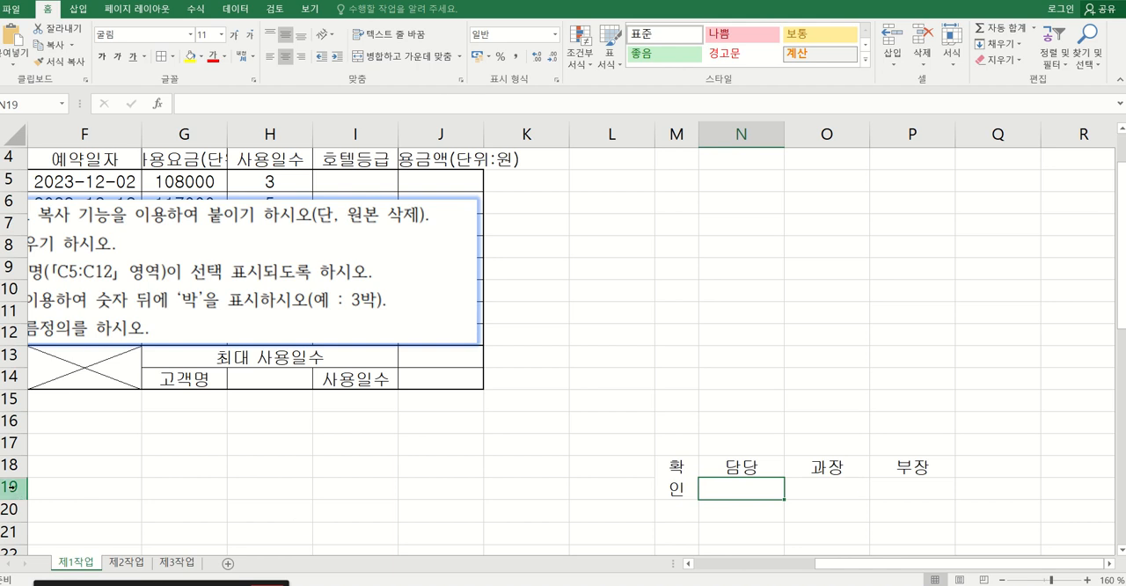
{"action": "left_click_drag", "start_coordinate": [14, 499], "coordinate": [14, 523]}
{"action": "left_click", "coordinate": [848, 516]}
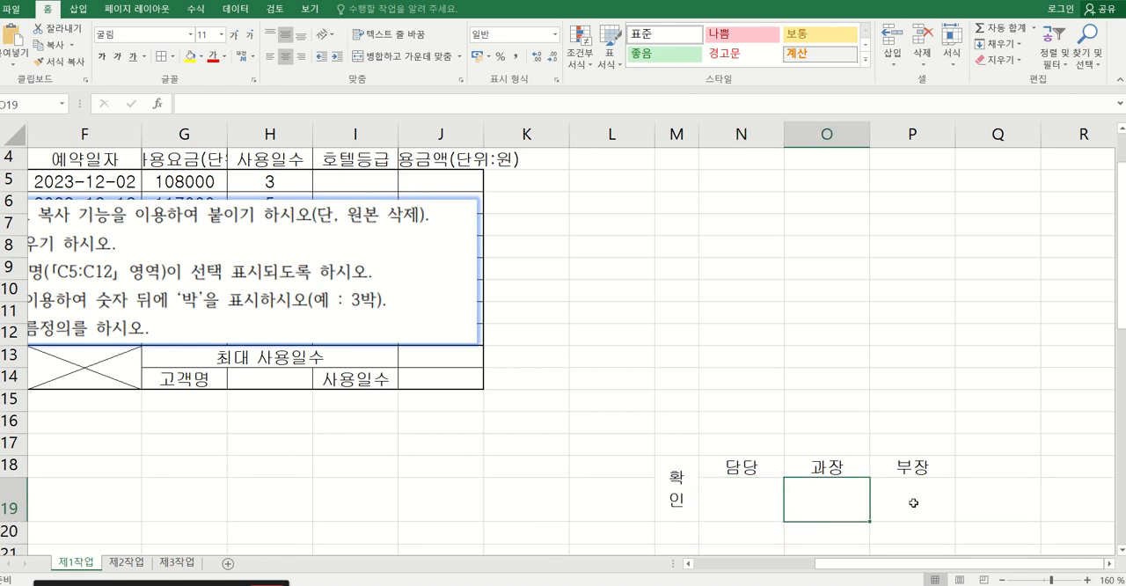
Apply all borders to the approval box in M18:P19.
{"action": "left_click", "coordinate": [751, 493]}
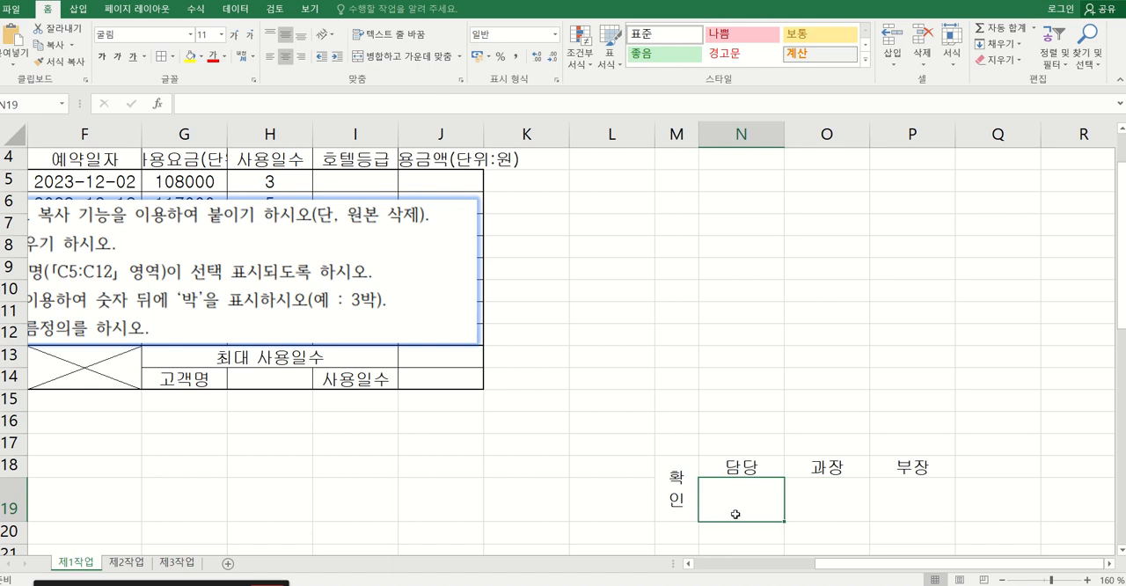
{"action": "left_click", "coordinate": [674, 495]}
{"action": "left_click_drag", "start_coordinate": [674, 494], "coordinate": [945, 503]}
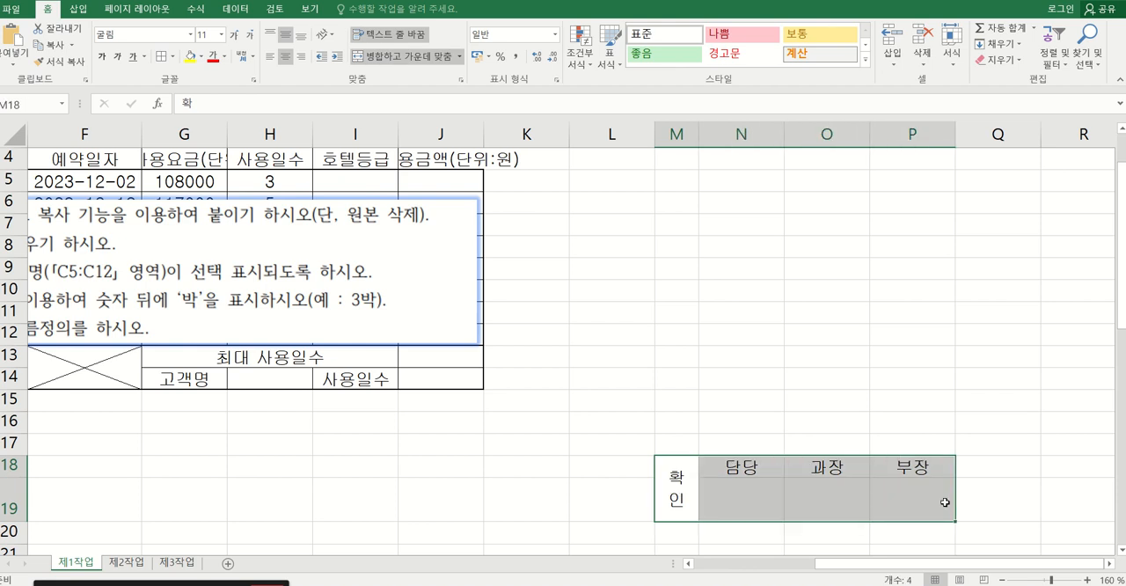
{"action": "left_click", "coordinate": [172, 58]}
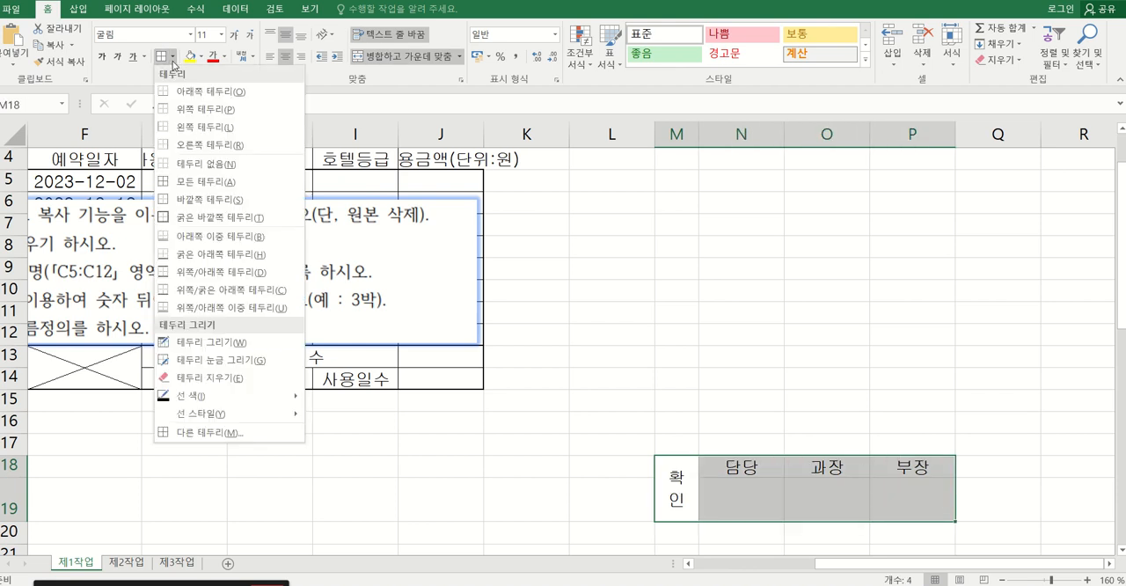
{"action": "left_click", "coordinate": [202, 183]}
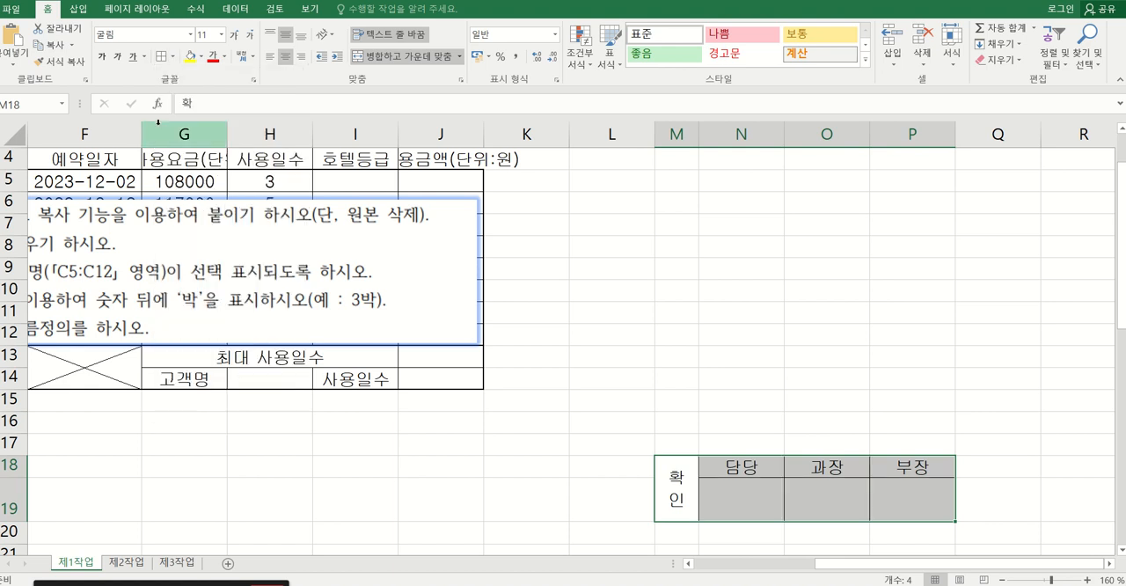
Copy M18:P19 as a picture, as shown on screen in picture format, and paste it onto the sheet.
{"action": "left_click", "coordinate": [74, 45]}
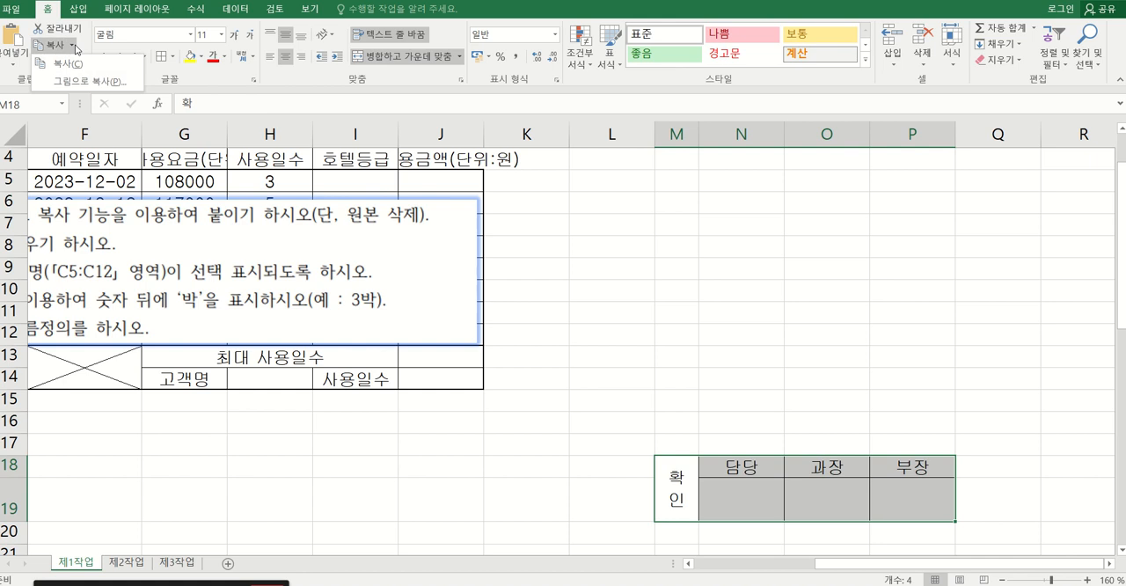
{"action": "left_click", "coordinate": [75, 48]}
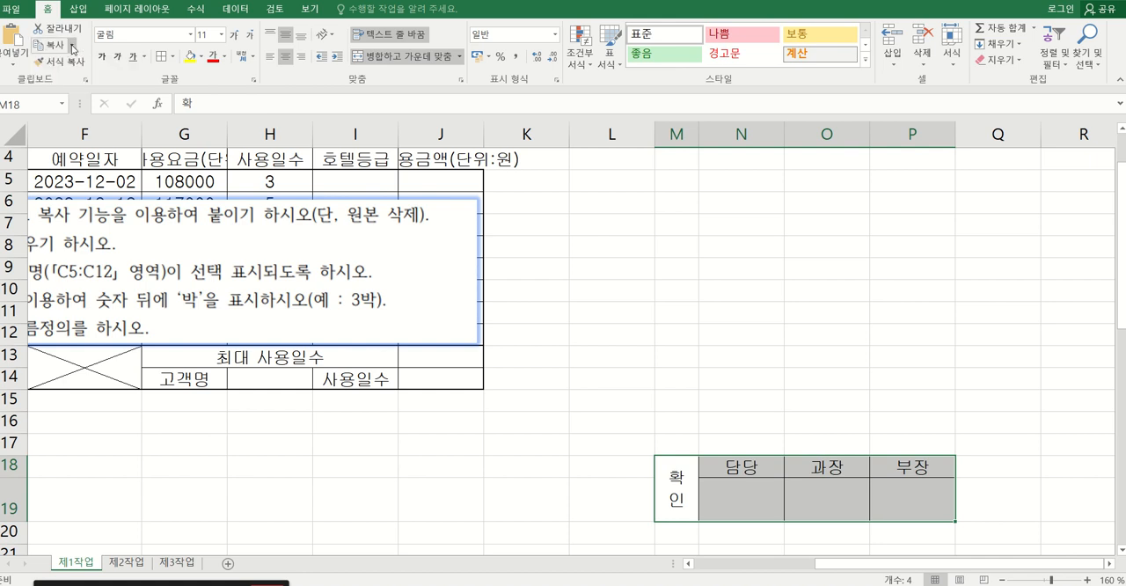
{"action": "left_click", "coordinate": [74, 49]}
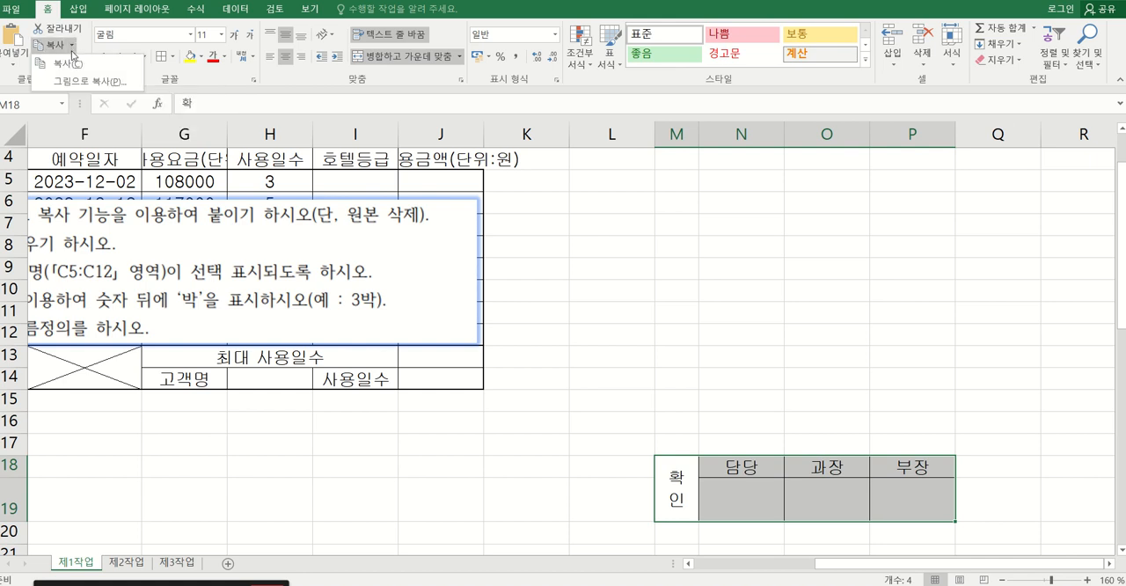
{"action": "left_click", "coordinate": [79, 81]}
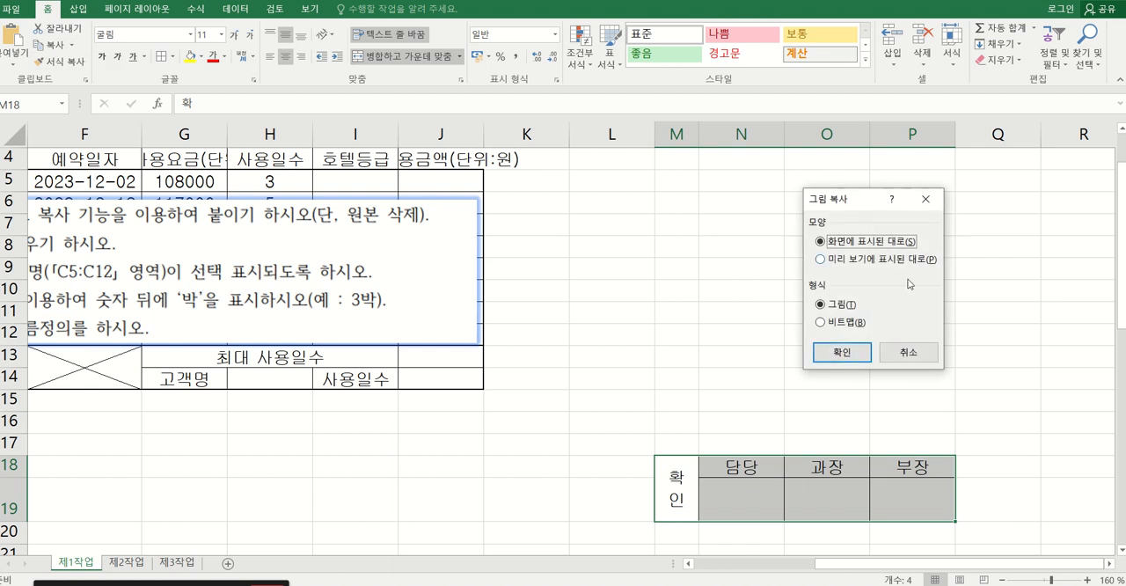
{"action": "left_click", "coordinate": [852, 353]}
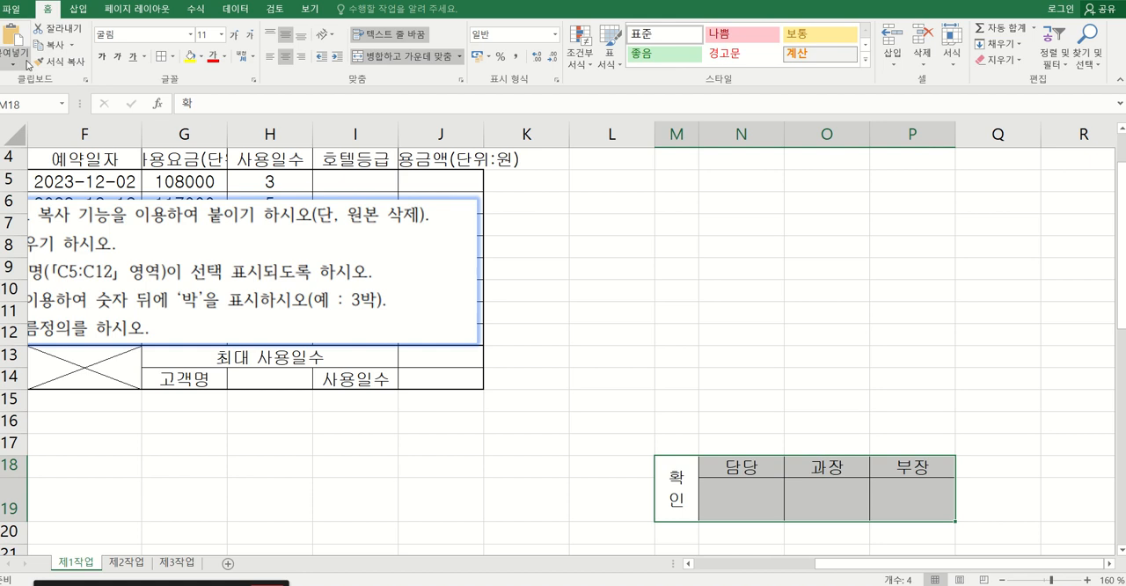
{"action": "left_click", "coordinate": [26, 64]}
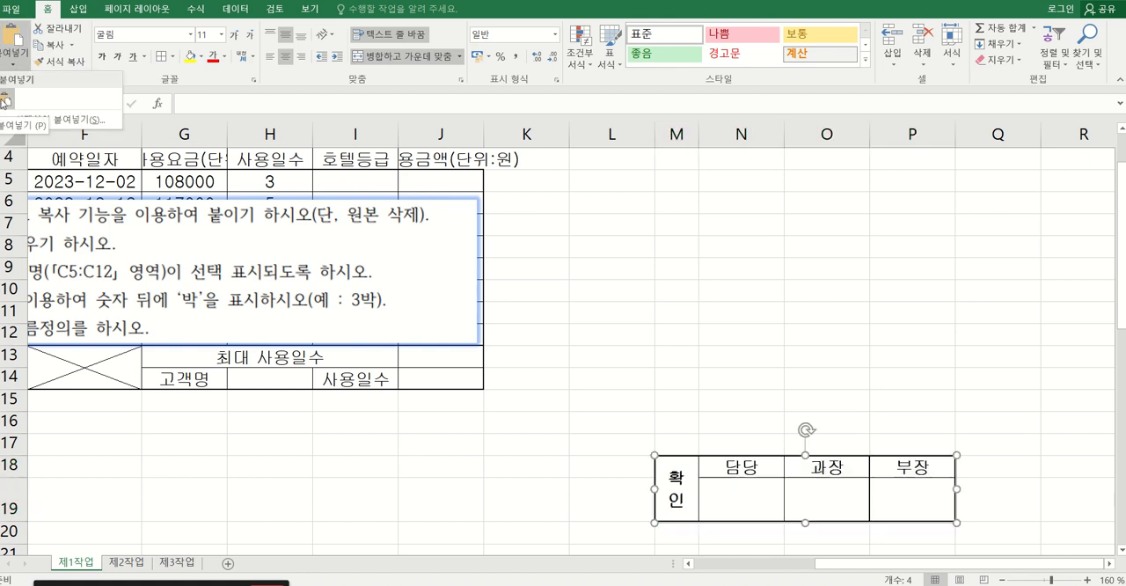
{"action": "left_click", "coordinate": [4, 101]}
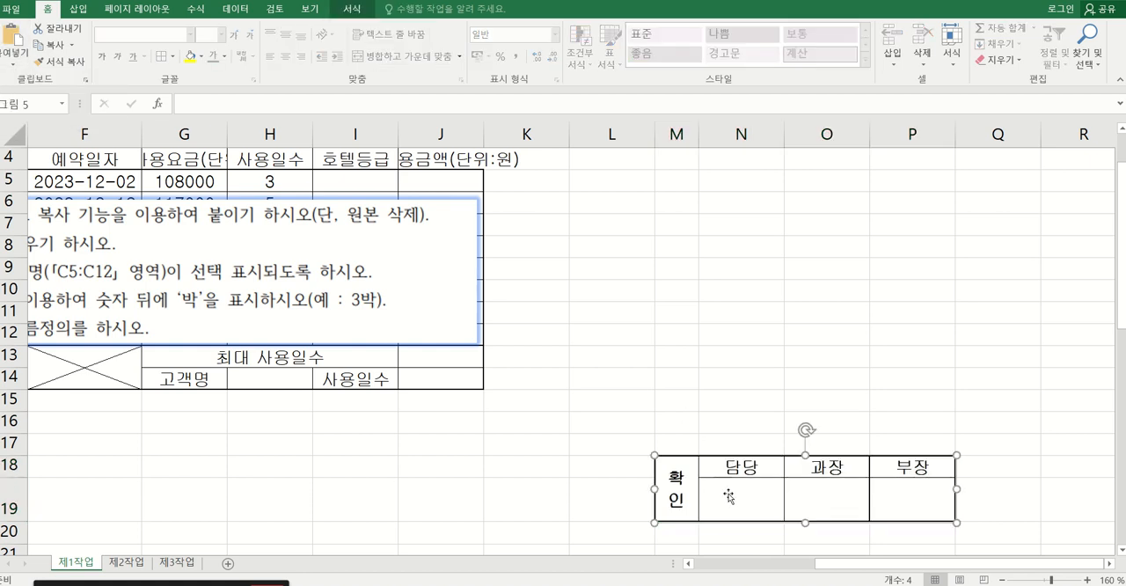
Move the pasted approval picture above the table beside the title, and resize it to fit within H1:J3.
{"action": "left_click_drag", "start_coordinate": [791, 494], "coordinate": [677, 364]}
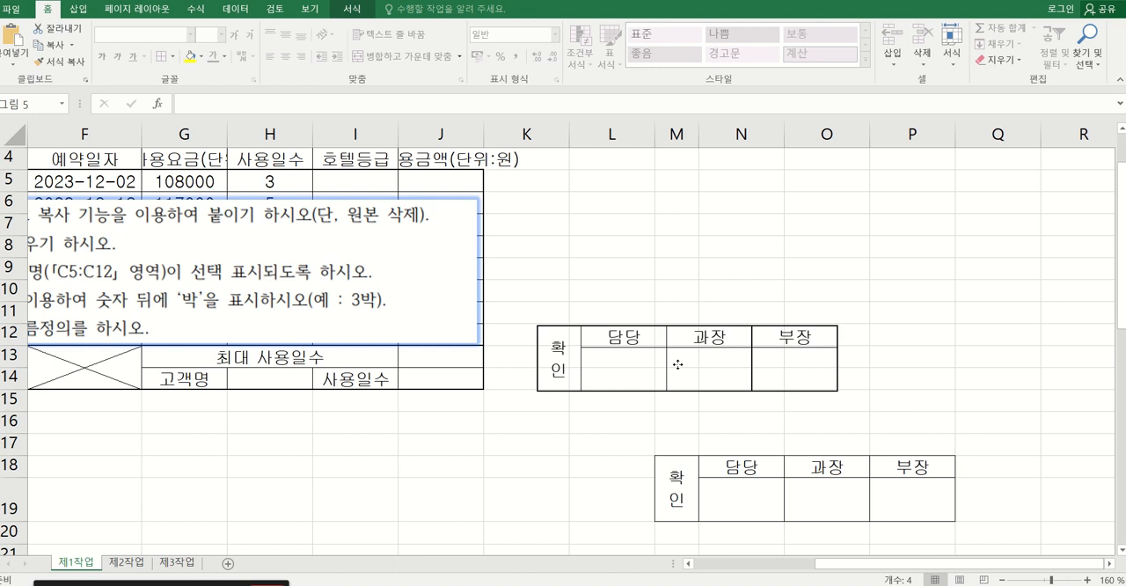
{"action": "scroll", "coordinate": [677, 365], "scroll_direction": "up", "scroll_amount": 1}
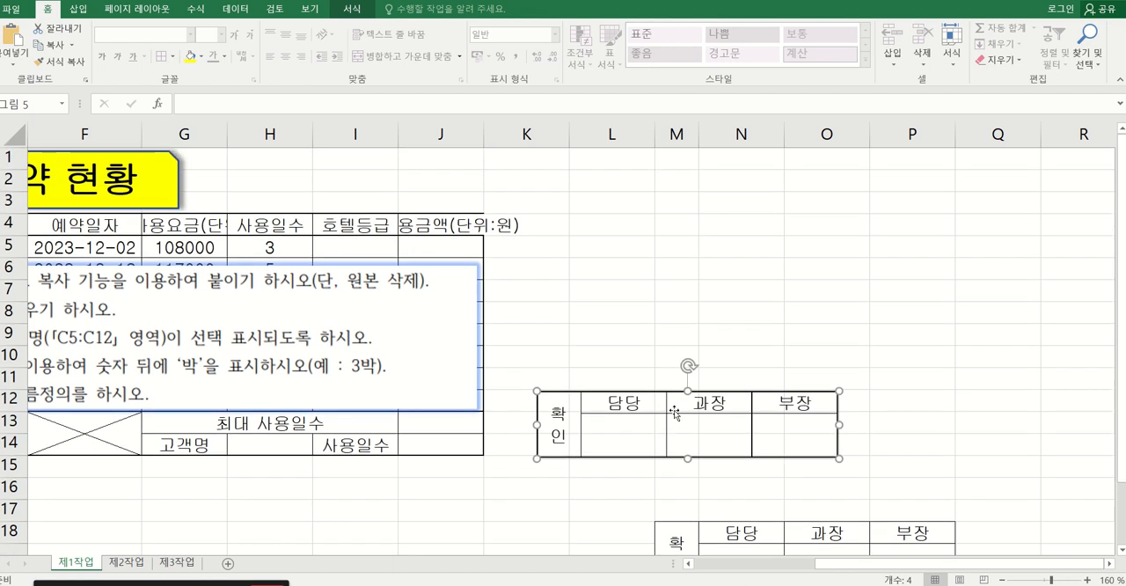
{"action": "left_click_drag", "start_coordinate": [638, 431], "coordinate": [334, 181]}
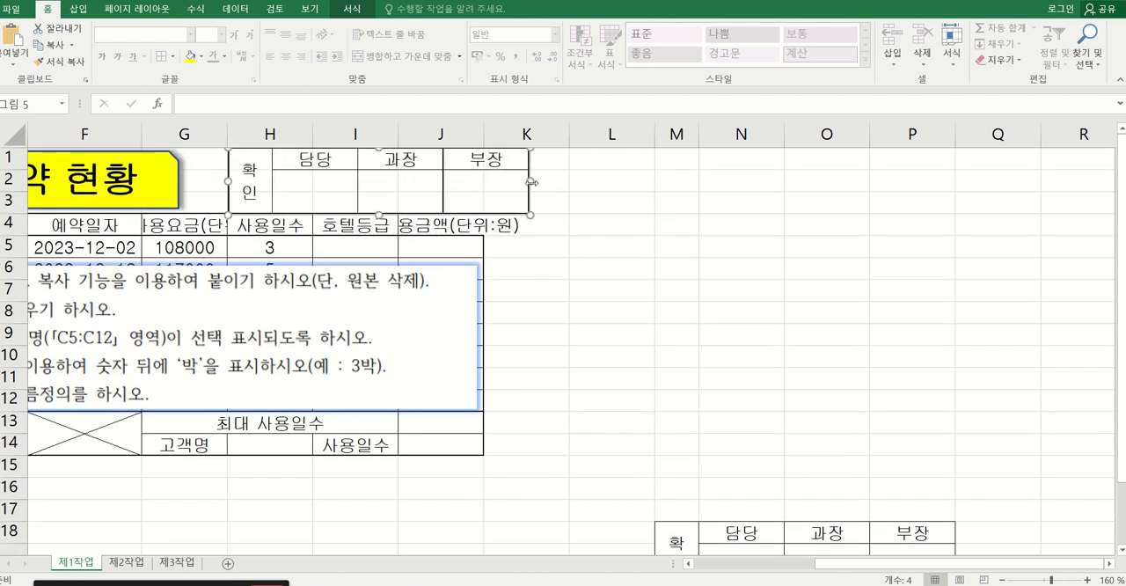
{"action": "left_click_drag", "start_coordinate": [503, 183], "coordinate": [468, 183]}
{"action": "left_click_drag", "start_coordinate": [356, 212], "coordinate": [357, 209]}
{"action": "left_click", "coordinate": [533, 205]}
{"action": "left_click", "coordinate": [744, 282]}
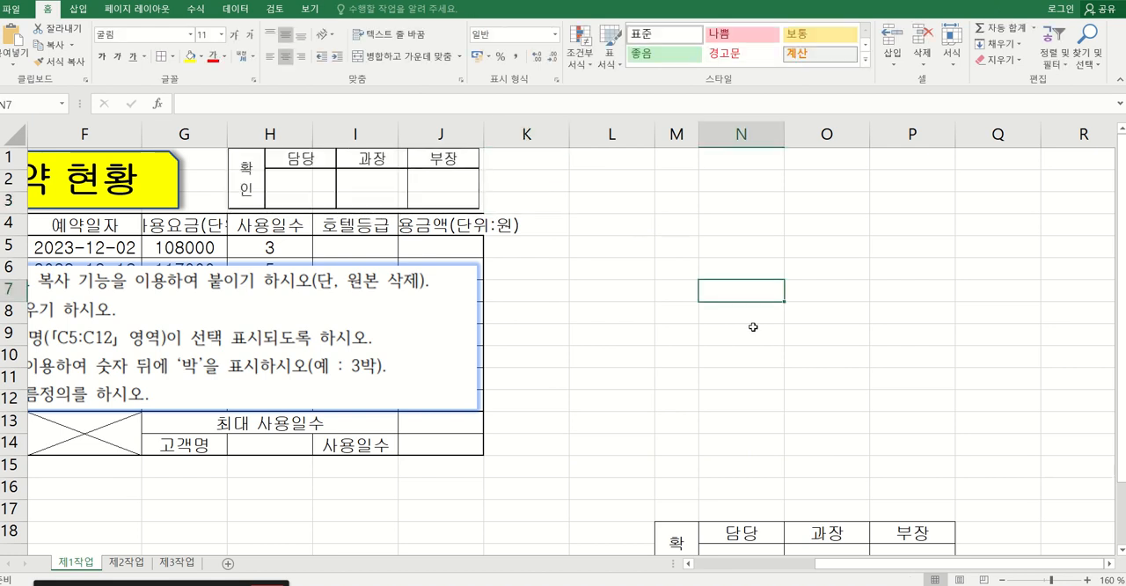
{"action": "scroll", "coordinate": [818, 359], "scroll_direction": "down", "scroll_amount": 2}
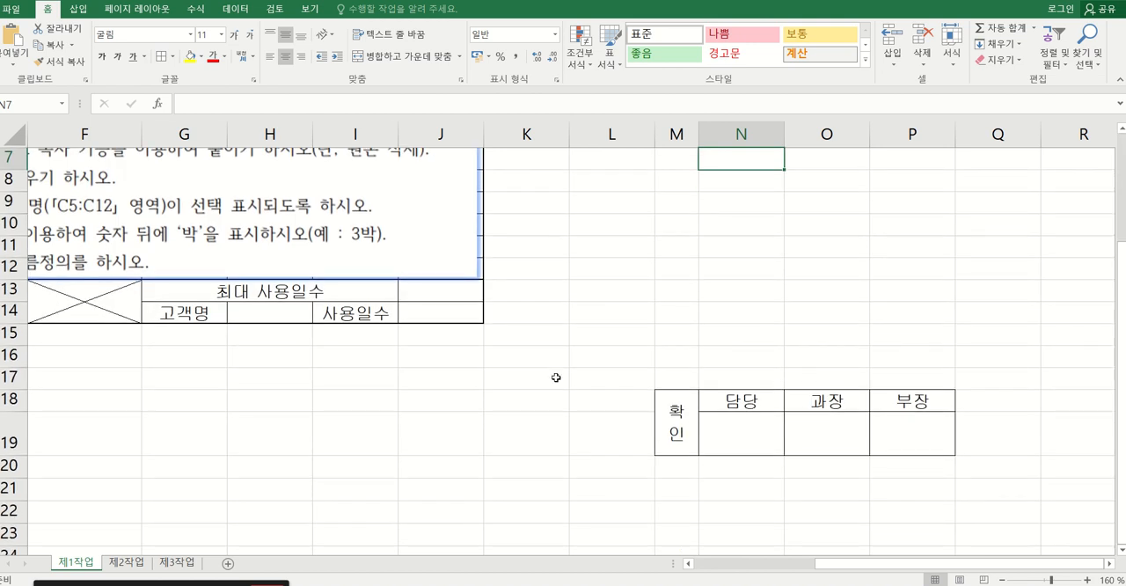
{"action": "scroll", "coordinate": [527, 349], "scroll_direction": "up", "scroll_amount": 2}
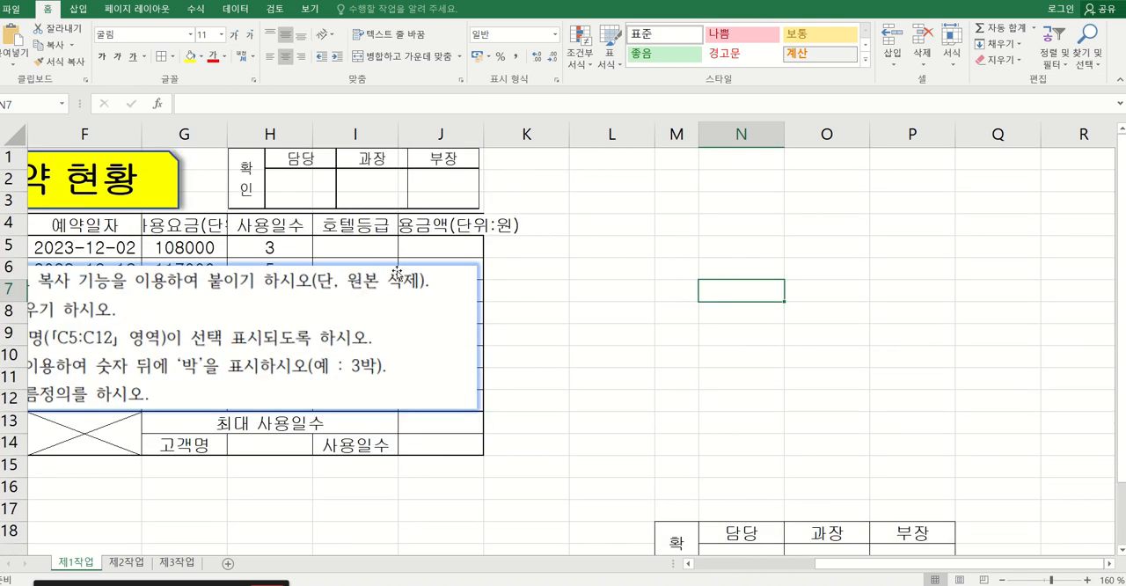
Clear the contents of the original approval box in M18:P19 and delete rows 18 and 19.
{"action": "scroll", "coordinate": [630, 354], "scroll_direction": "down", "scroll_amount": 1}
{"action": "left_click_drag", "start_coordinate": [670, 479], "coordinate": [924, 489]}
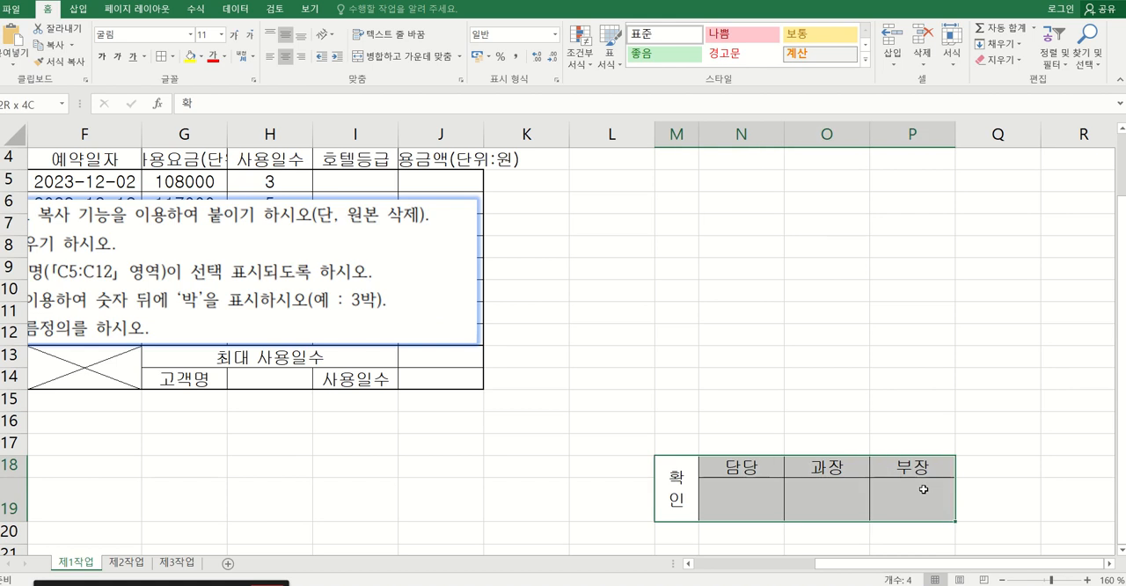
{"action": "key", "text": "Delete"}
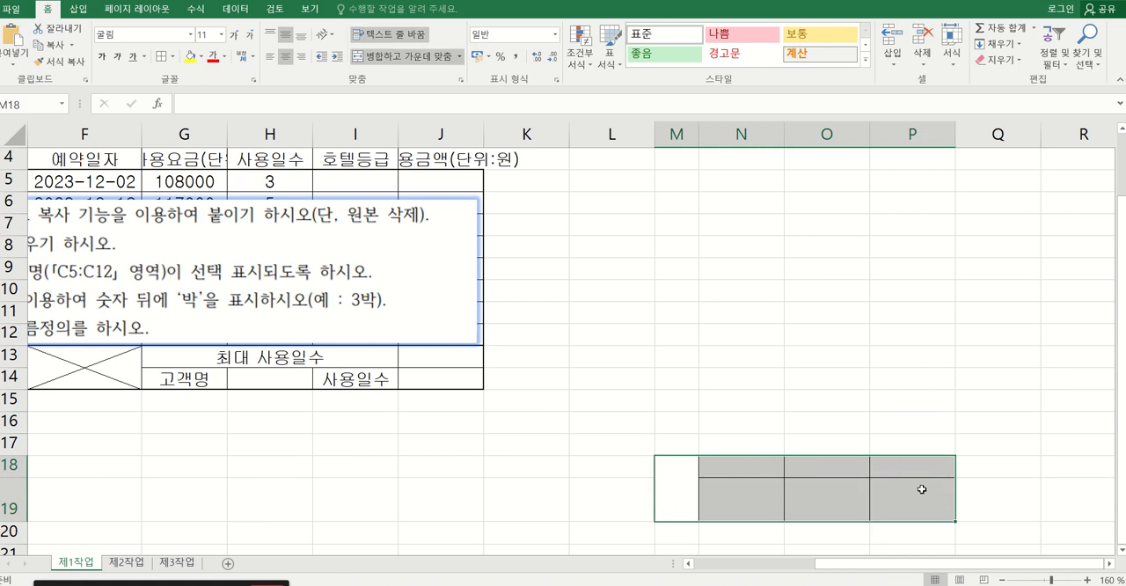
{"action": "left_click", "coordinate": [890, 448]}
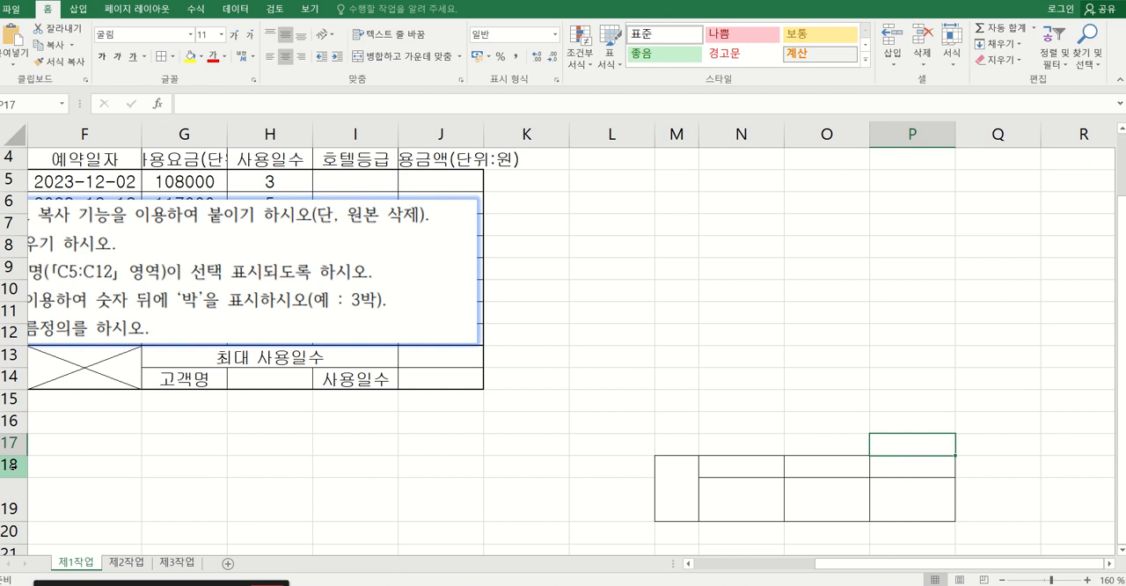
{"action": "left_click_drag", "start_coordinate": [16, 466], "coordinate": [7, 507]}
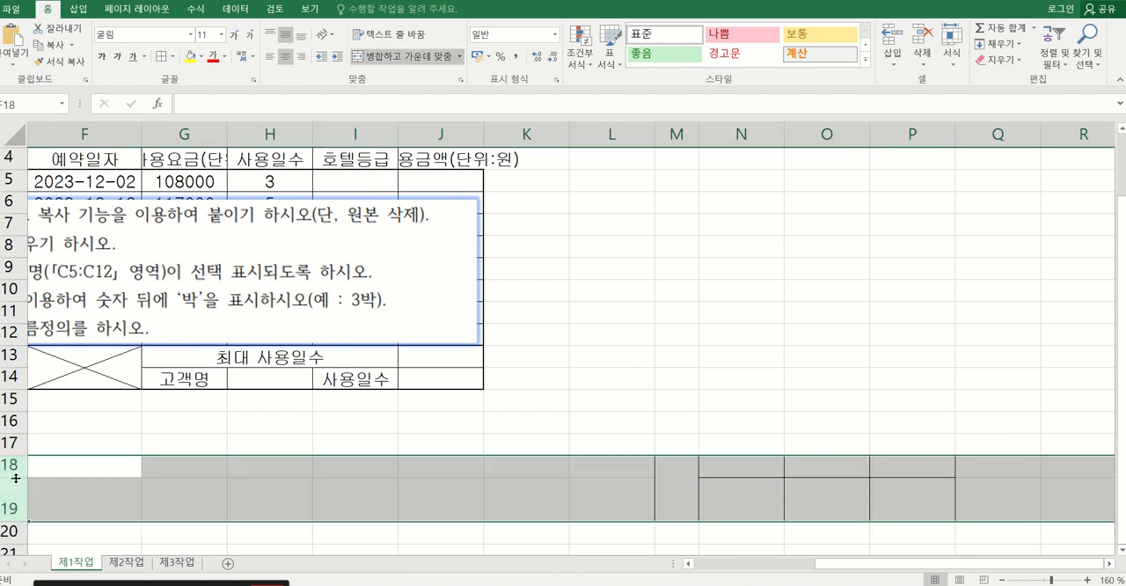
{"action": "right_click", "coordinate": [10, 494]}
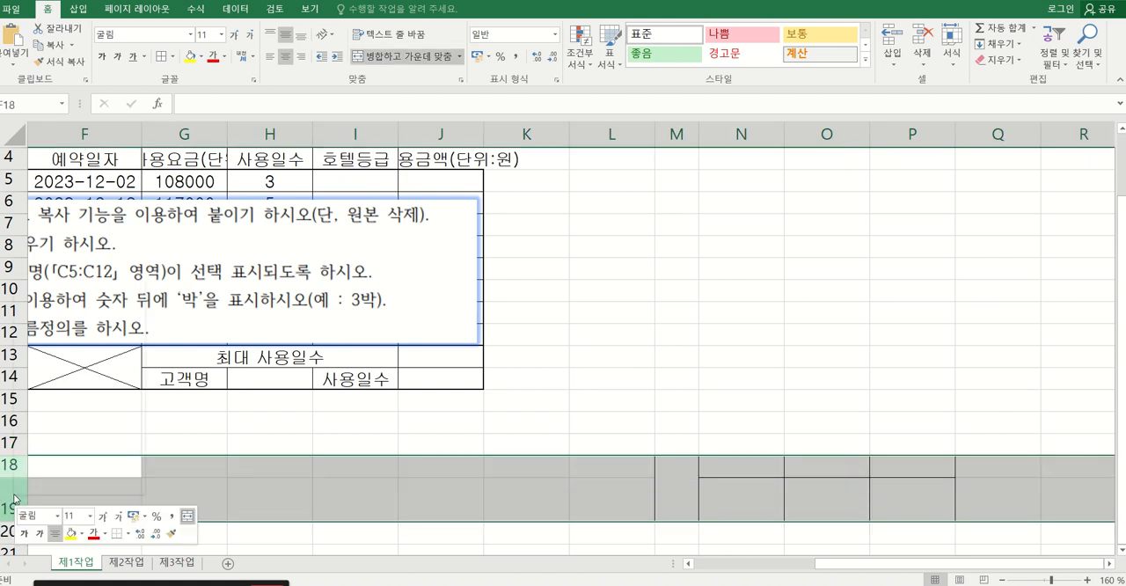
{"action": "left_click", "coordinate": [61, 394]}
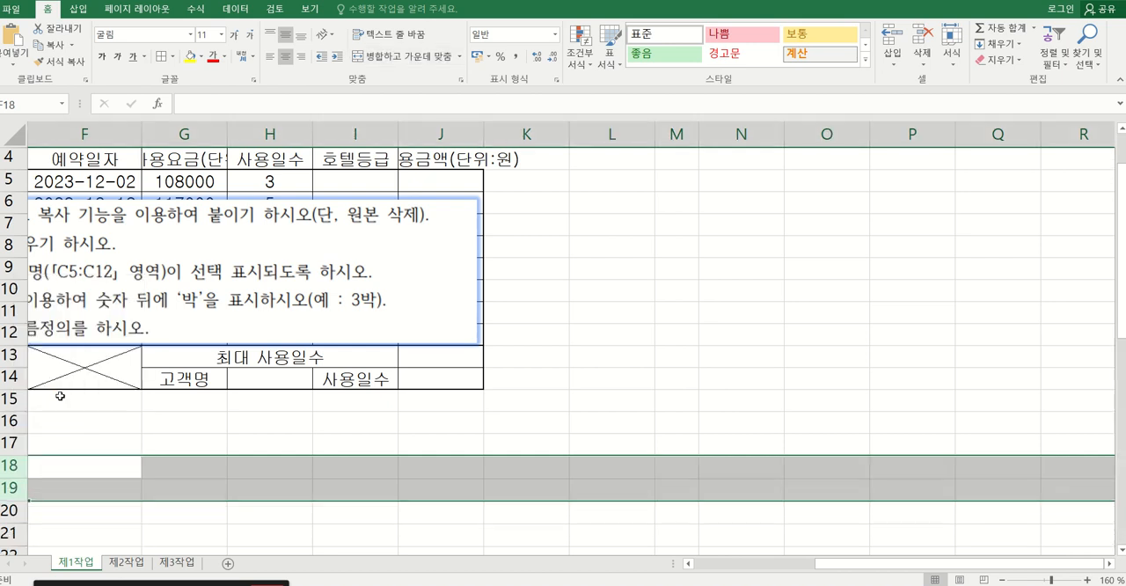
{"action": "left_click", "coordinate": [558, 483]}
{"action": "left_click", "coordinate": [756, 495]}
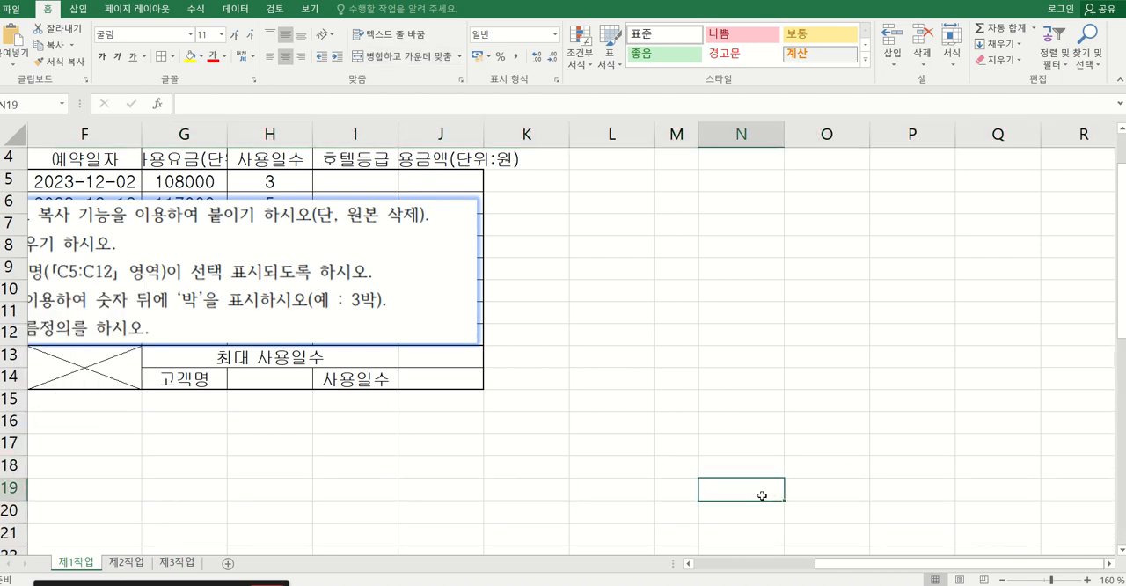
{"action": "scroll", "coordinate": [757, 502], "scroll_direction": "up", "scroll_amount": 1}
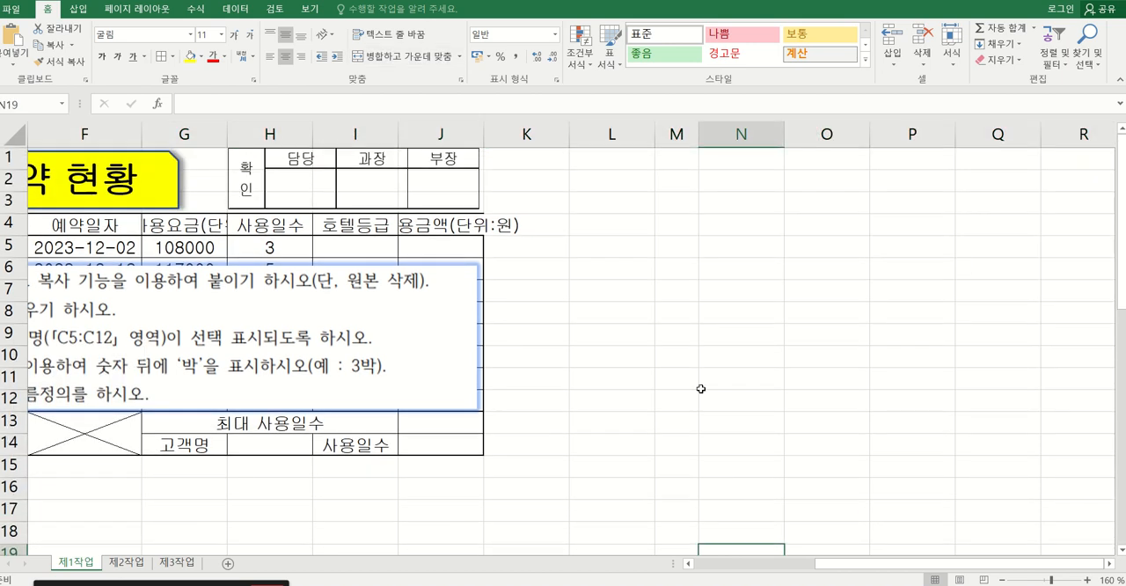
{"action": "left_click", "coordinate": [672, 134]}
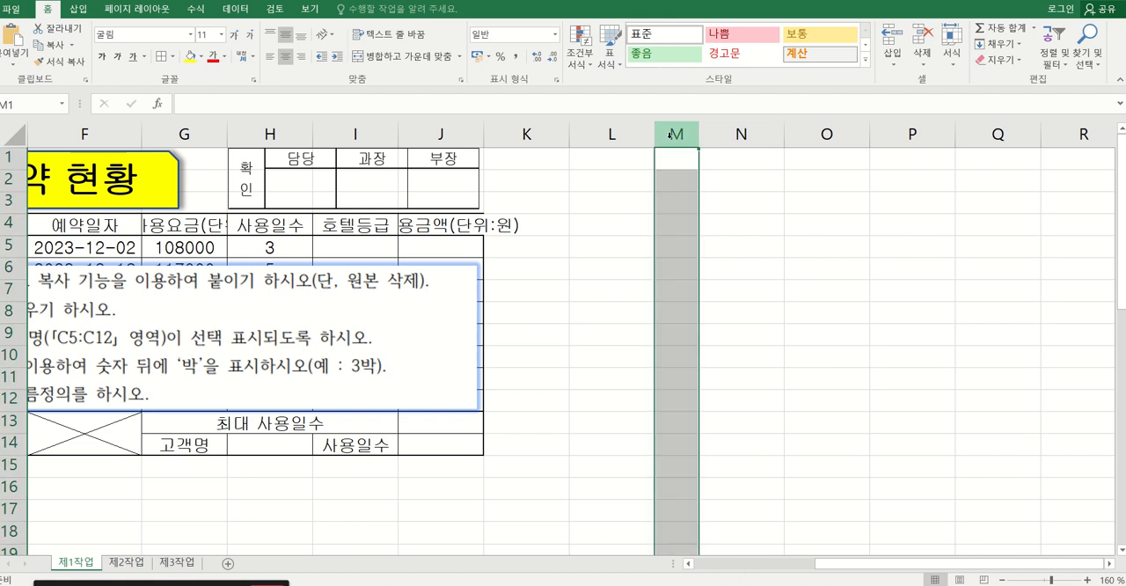
{"action": "left_click", "coordinate": [667, 217]}
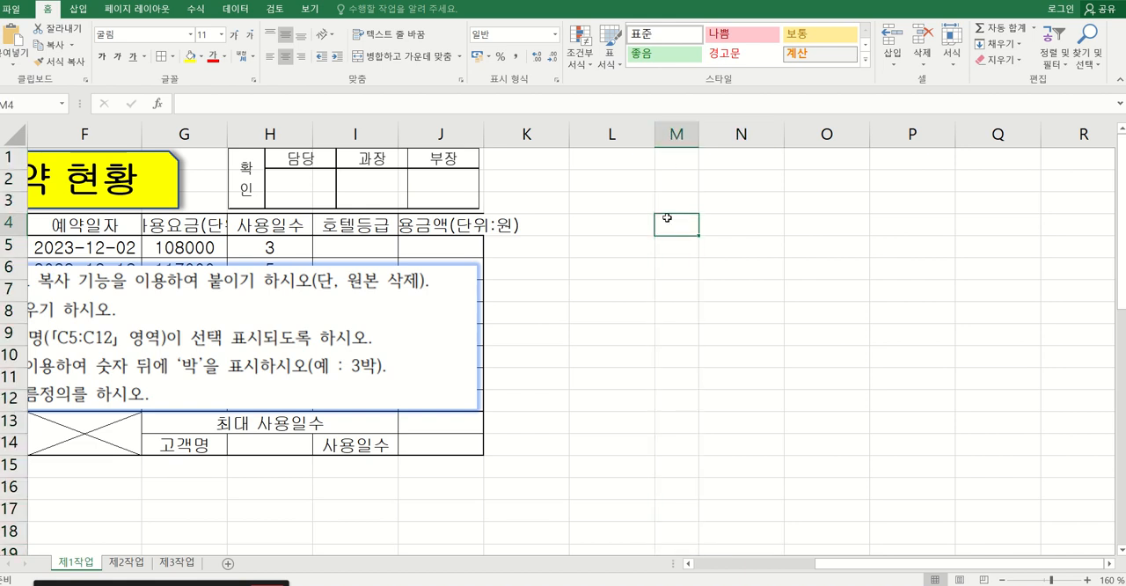
{"action": "scroll", "coordinate": [722, 448], "scroll_direction": "down", "scroll_amount": 3}
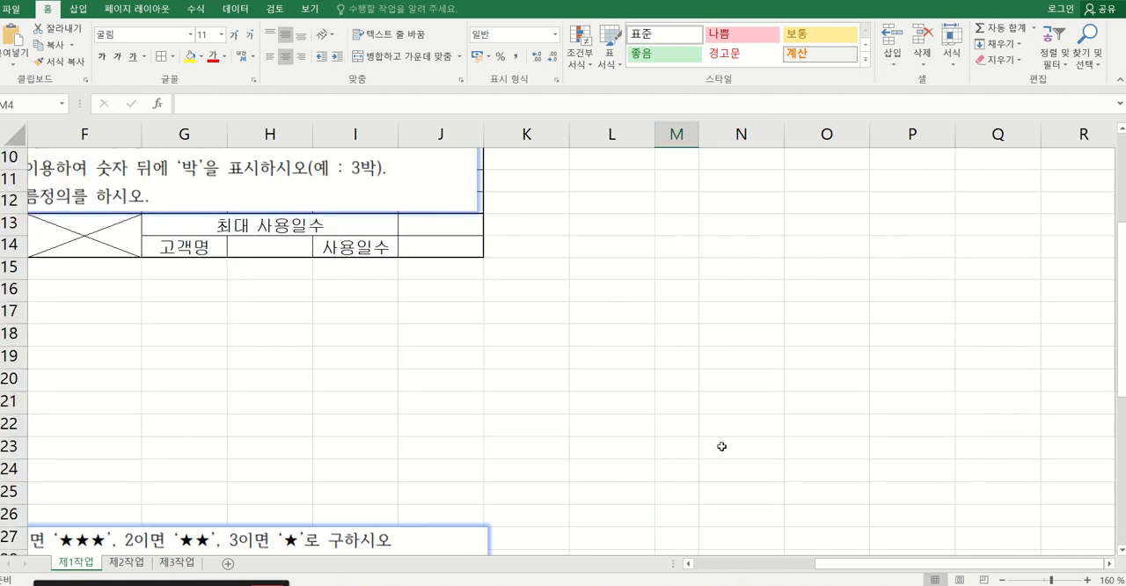
{"action": "scroll", "coordinate": [855, 355], "scroll_direction": "up", "scroll_amount": 2}
{"action": "left_click", "coordinate": [595, 424]}
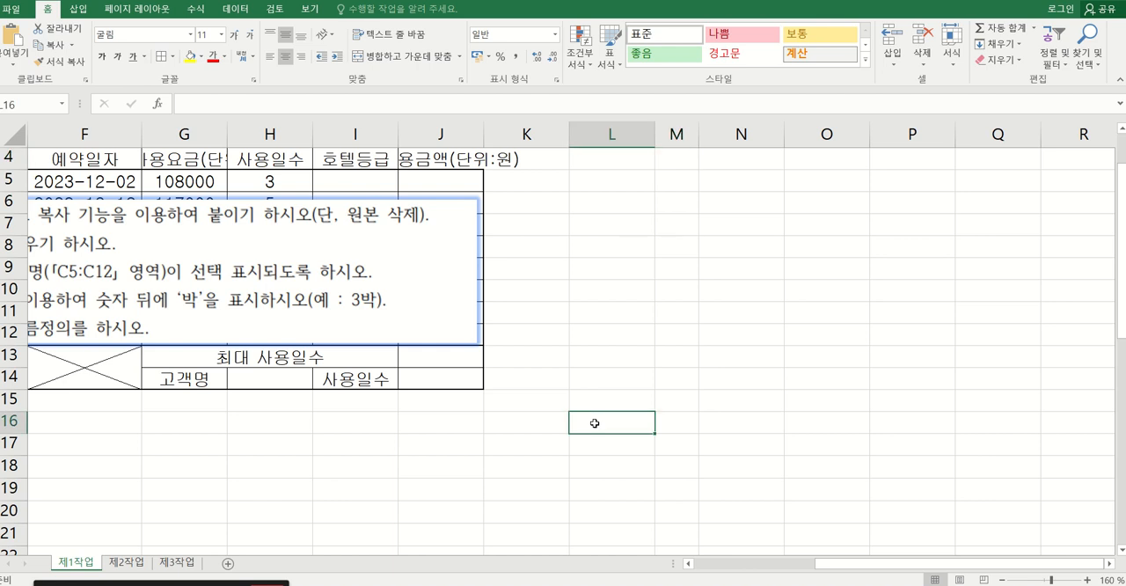
Move the instruction picture off the table data to just below row 14.
{"action": "key", "text": "Left"}
{"action": "key", "text": "Home"}
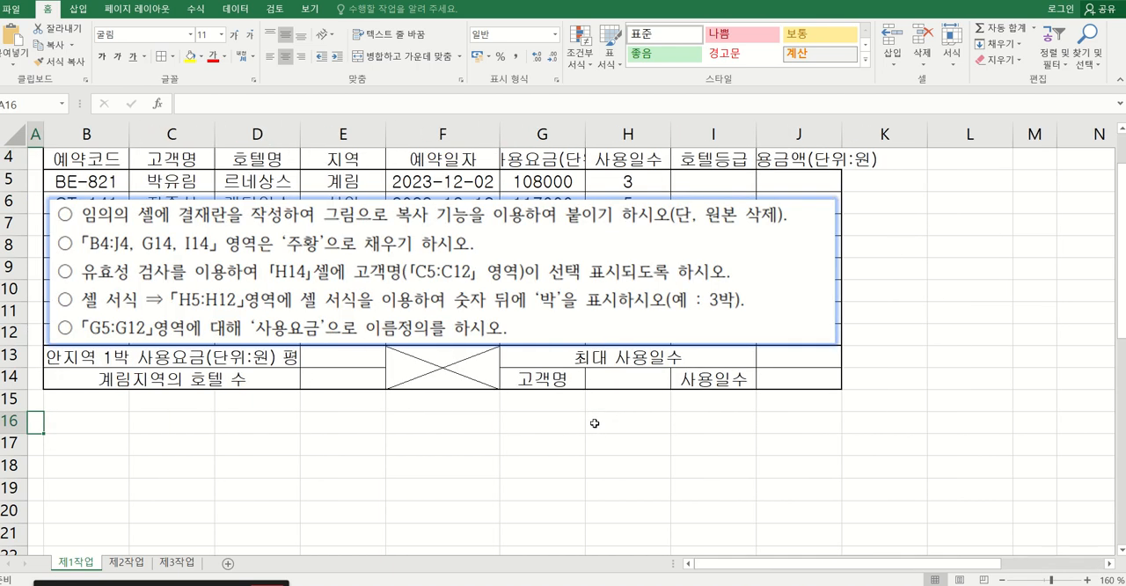
{"action": "left_click_drag", "start_coordinate": [294, 264], "coordinate": [291, 457]}
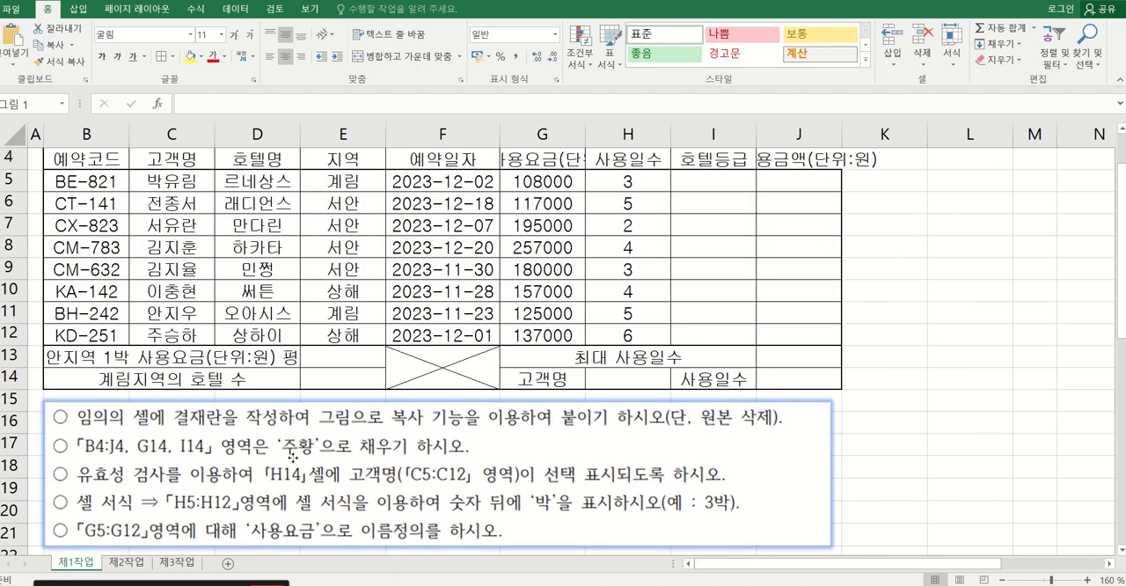
Crop the first instruction line about the approval box off the instruction picture and move the picture back up beneath the table.
{"action": "left_click", "coordinate": [352, 9]}
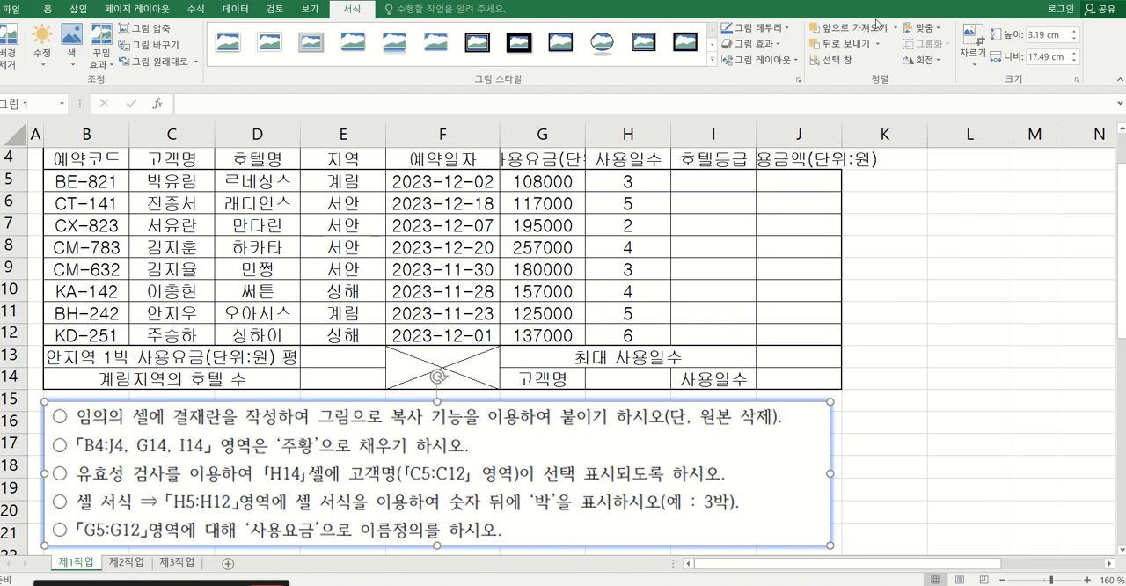
{"action": "left_click", "coordinate": [971, 33]}
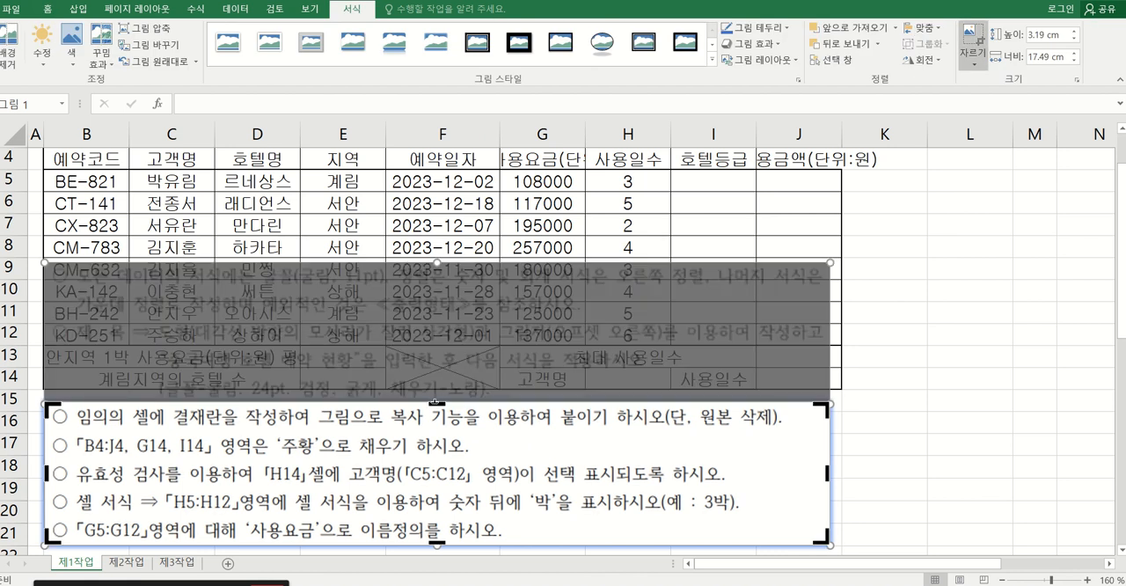
{"action": "left_click_drag", "start_coordinate": [428, 430], "coordinate": [428, 441]}
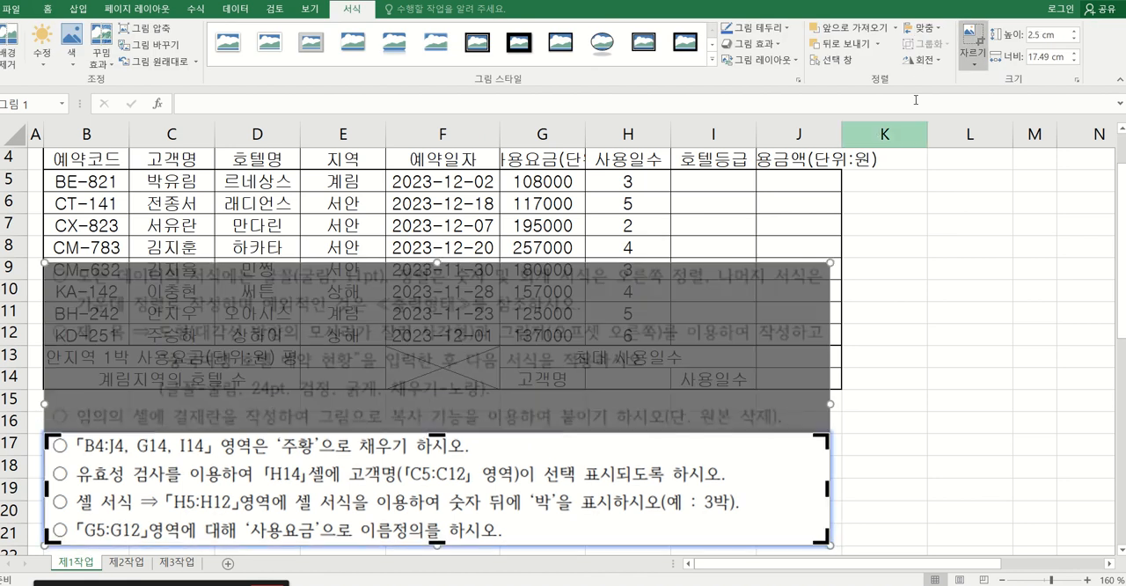
{"action": "left_click", "coordinate": [971, 36]}
{"action": "left_click_drag", "start_coordinate": [421, 478], "coordinate": [421, 453]}
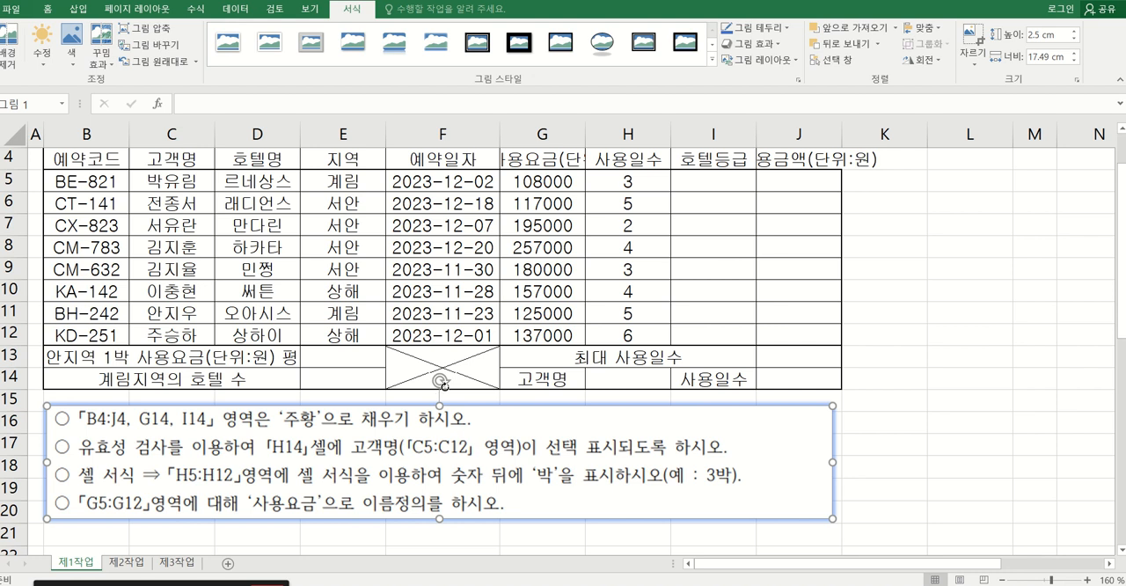
Fill the header cells B4:J4 together with G14 and I14 with the standard orange colour (주황).
{"action": "scroll", "coordinate": [356, 436], "scroll_direction": "up", "scroll_amount": 1}
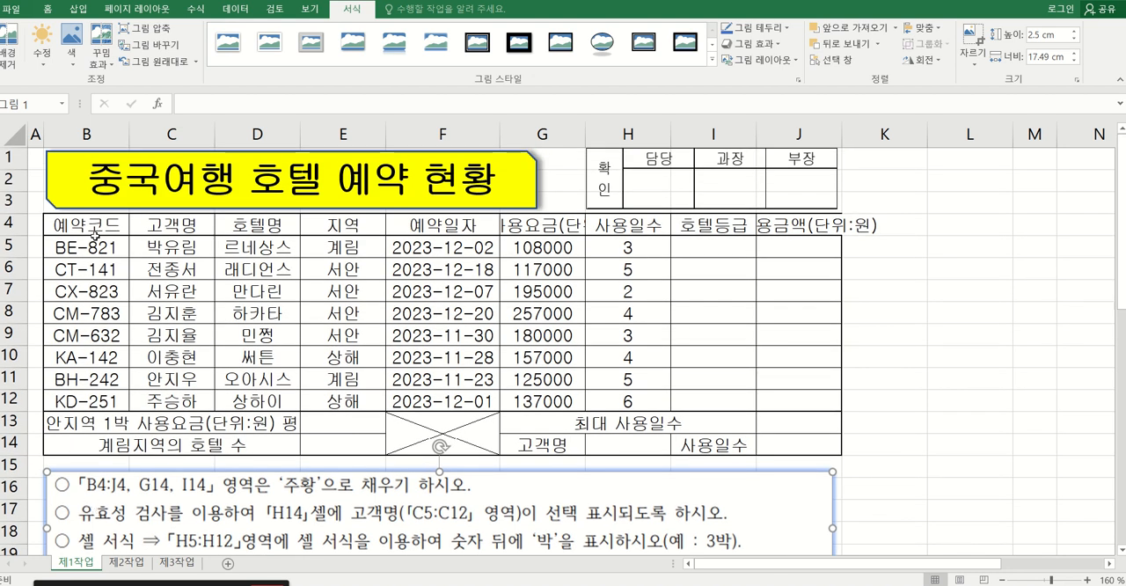
{"action": "left_click_drag", "start_coordinate": [91, 224], "coordinate": [796, 225]}
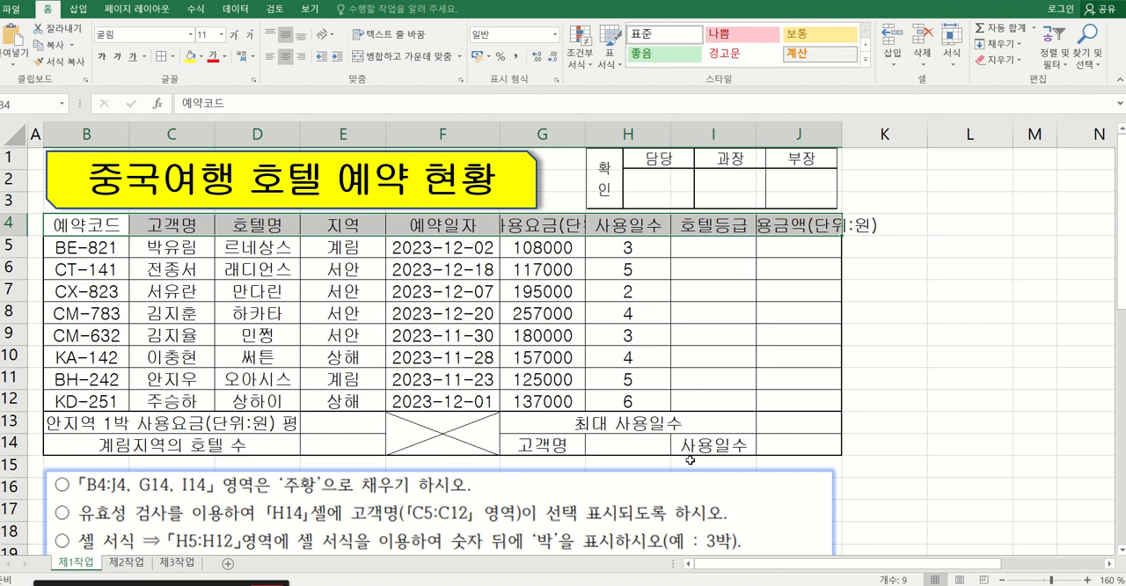
{"action": "left_click", "coordinate": [551, 444], "text": "ctrl"}
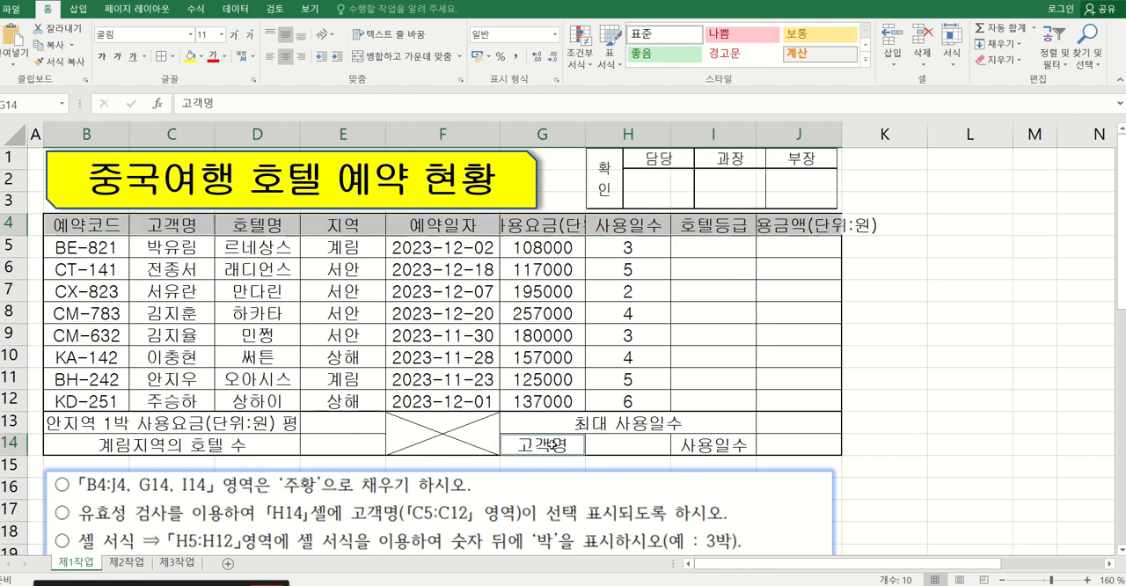
{"action": "left_click", "coordinate": [723, 449], "text": "ctrl"}
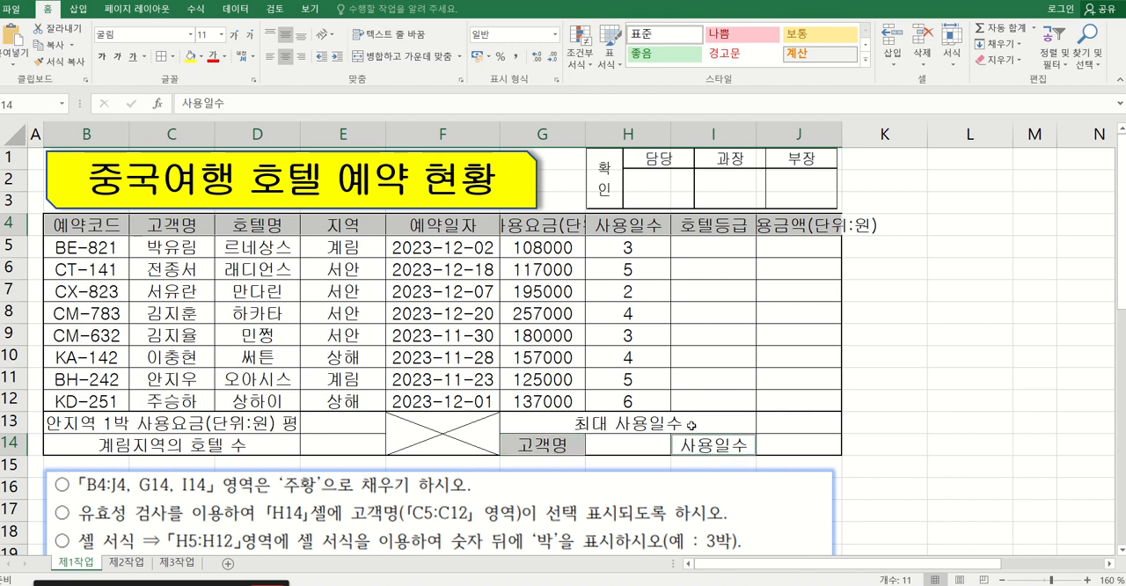
{"action": "left_click", "coordinate": [201, 58]}
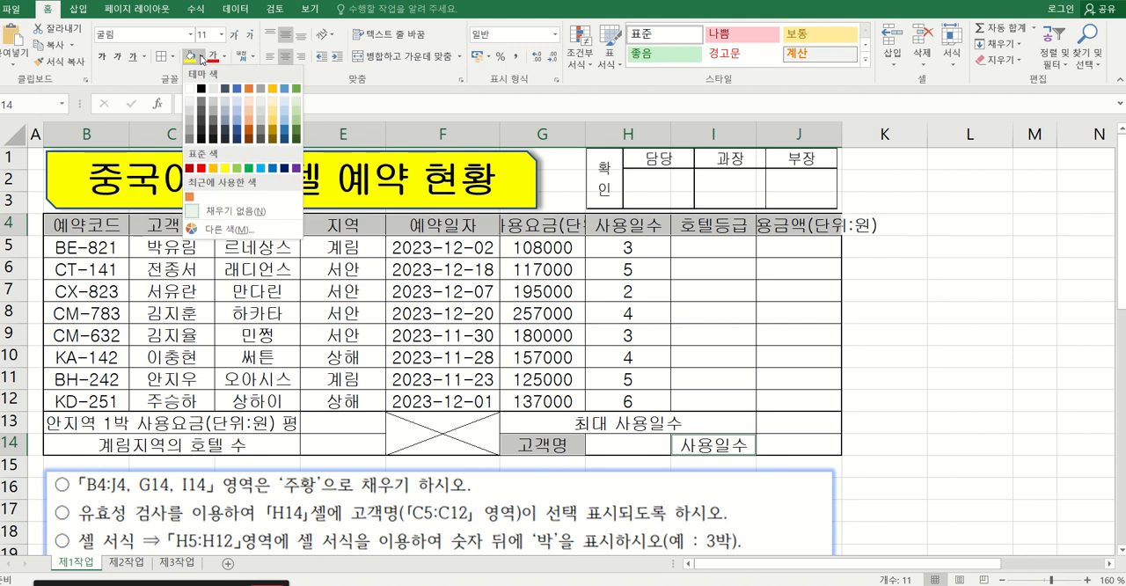
{"action": "left_click", "coordinate": [215, 169]}
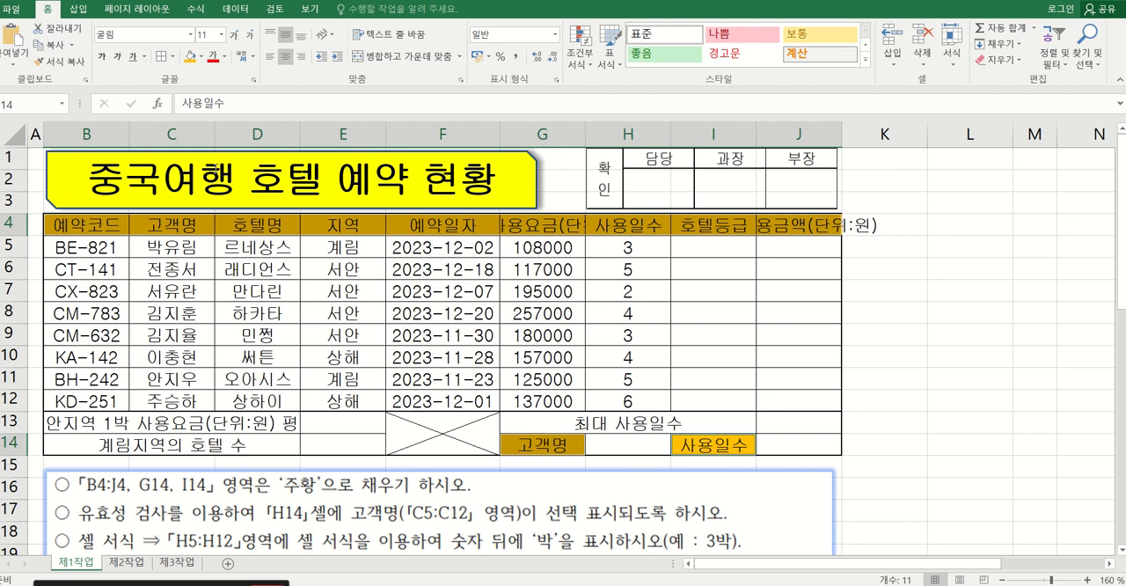
{"action": "left_click", "coordinate": [537, 292]}
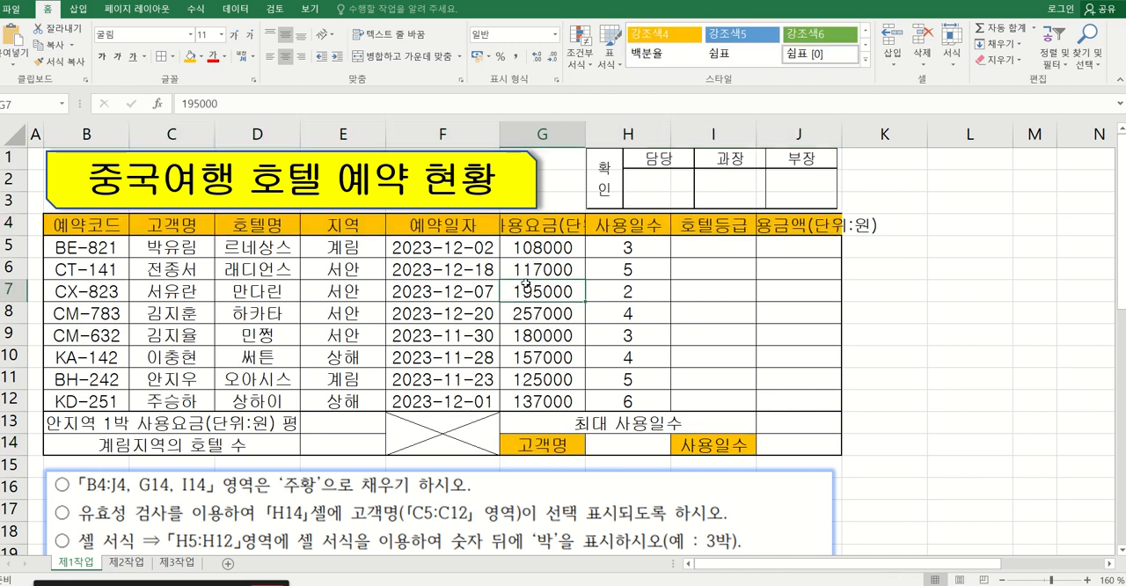
Insert a line break before (단위:원) in headers G4 and J4, checking the layout in the exam PDF.
{"action": "double_click", "coordinate": [552, 226]}
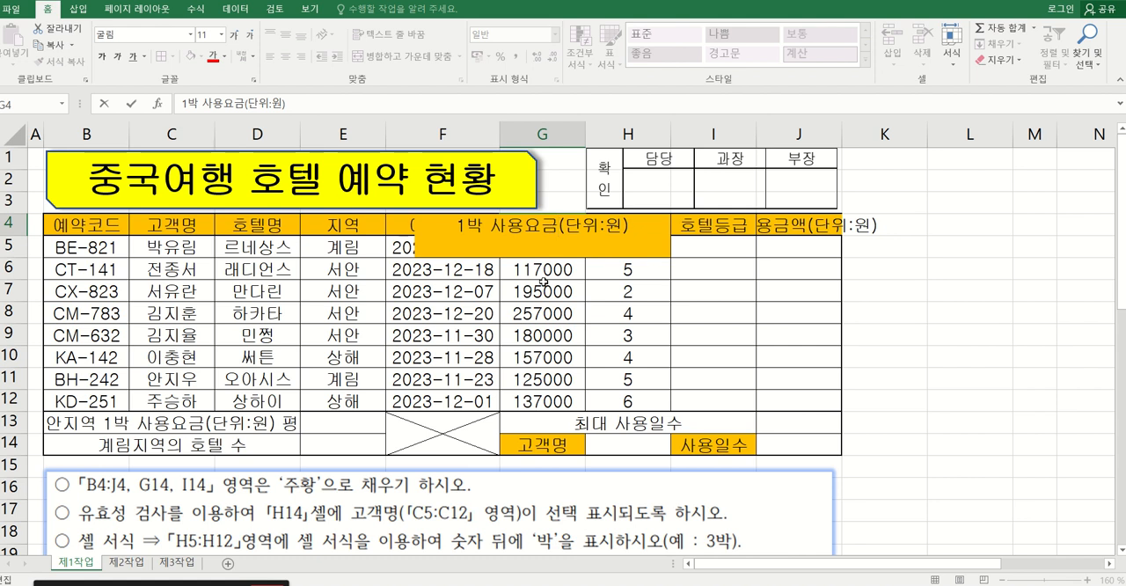
{"action": "key", "text": "alt+Tab"}
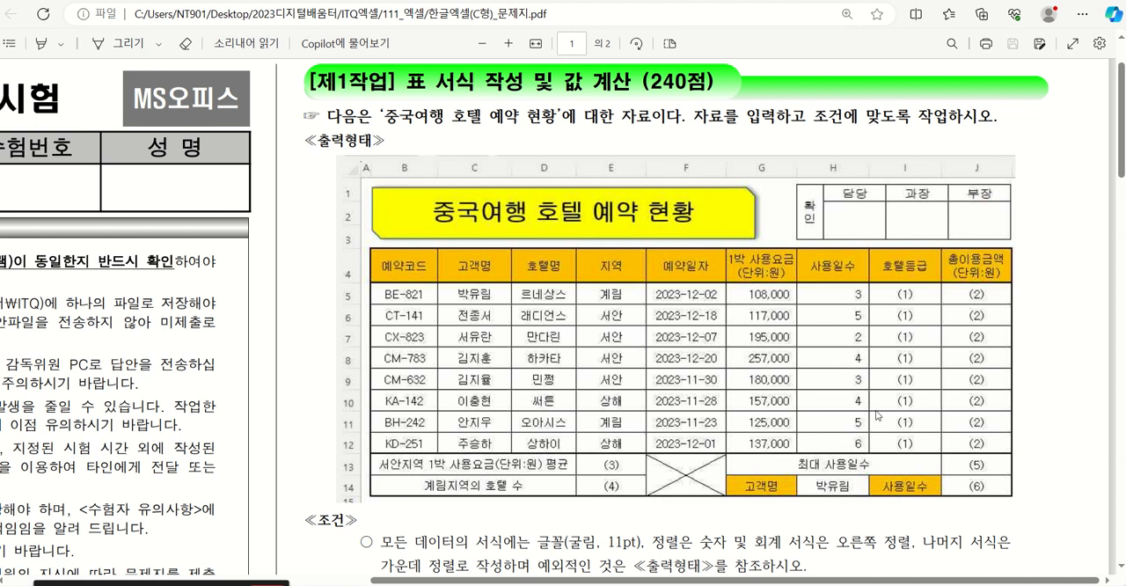
{"action": "key", "text": "alt+Tab"}
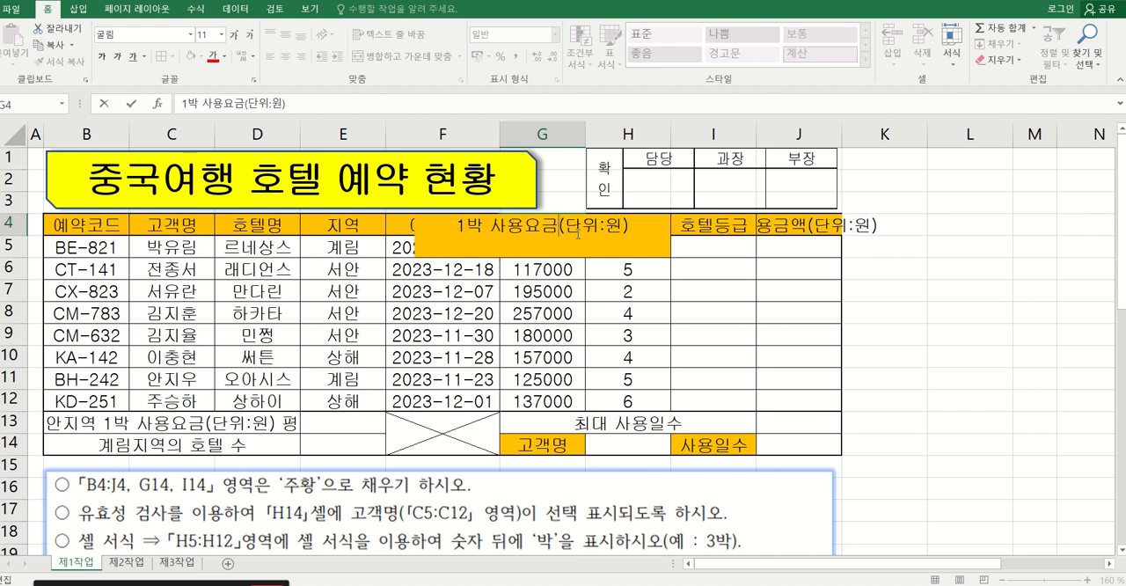
{"action": "key", "text": "alt+Return"}
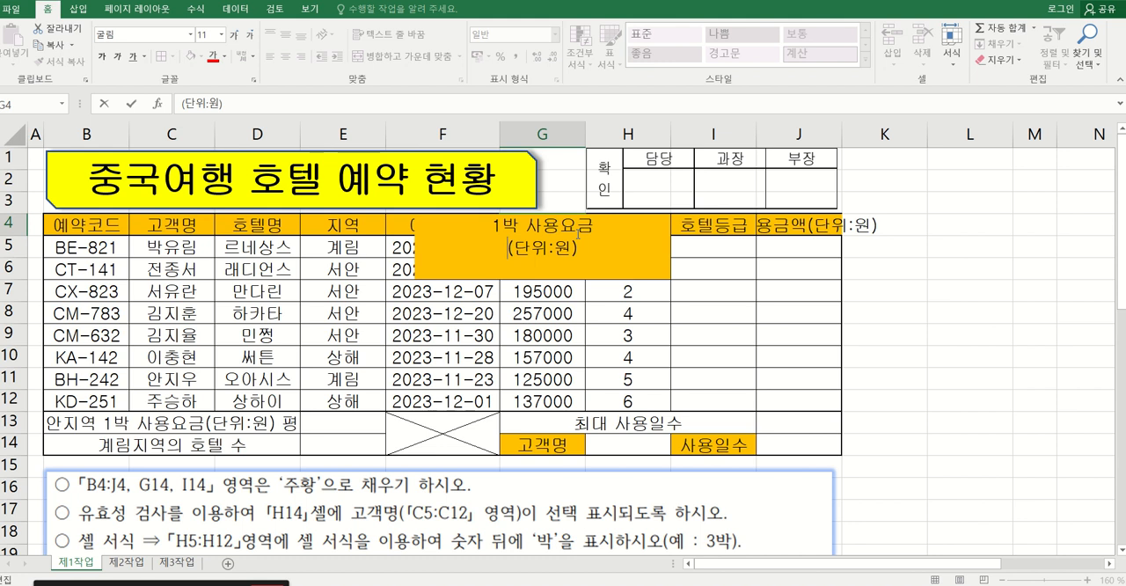
{"action": "double_click", "coordinate": [806, 224]}
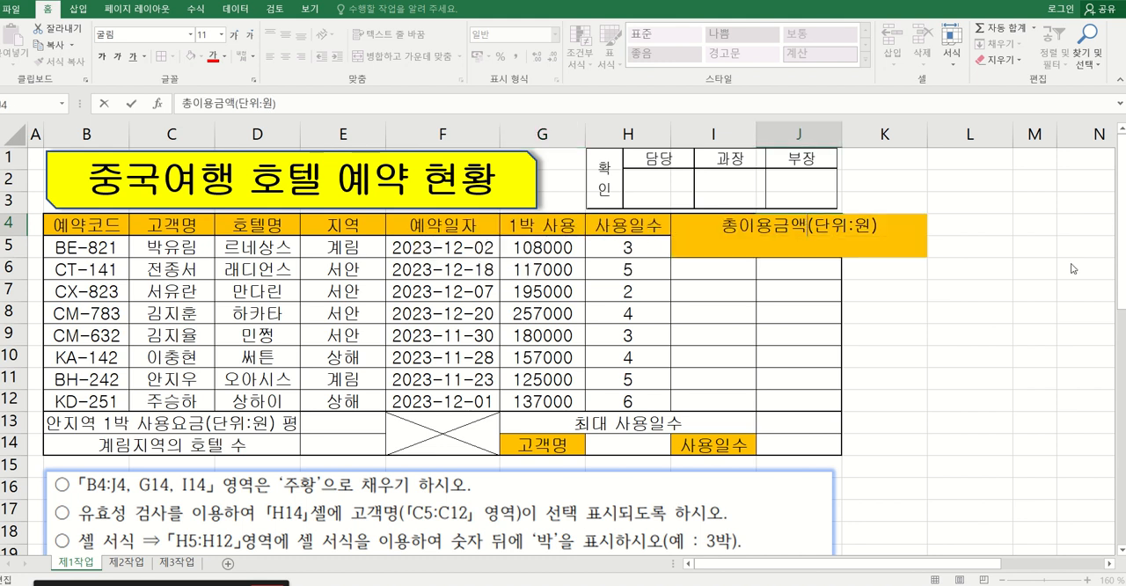
{"action": "key", "text": "alt+Return"}
{"action": "left_click", "coordinate": [781, 357]}
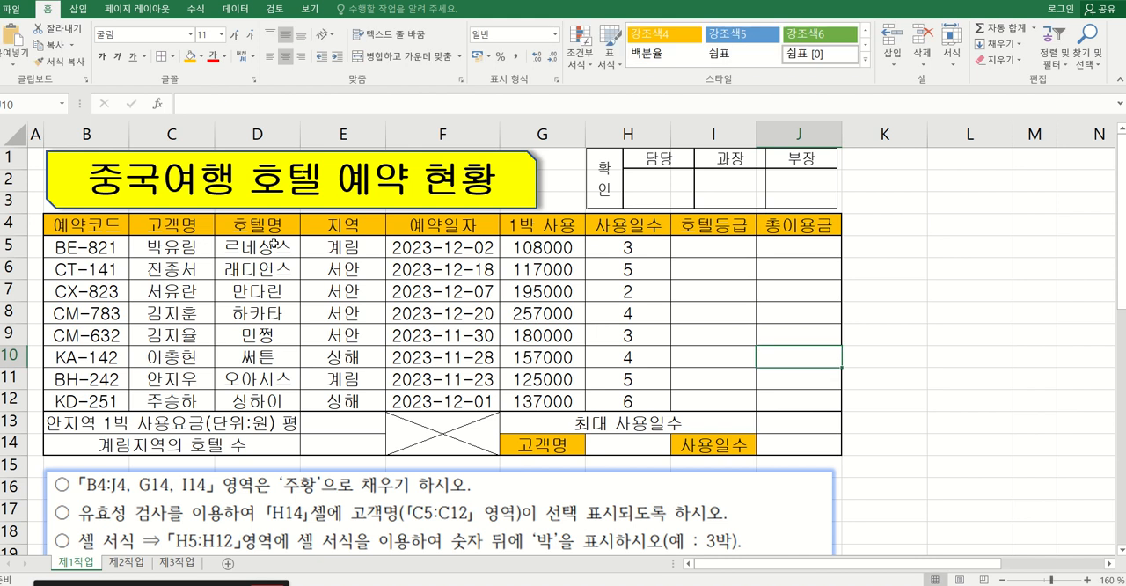
Roughly double the height of row 4 and widen columns G and J so their headers fit on two lines.
{"action": "left_click_drag", "start_coordinate": [11, 236], "coordinate": [11, 257]}
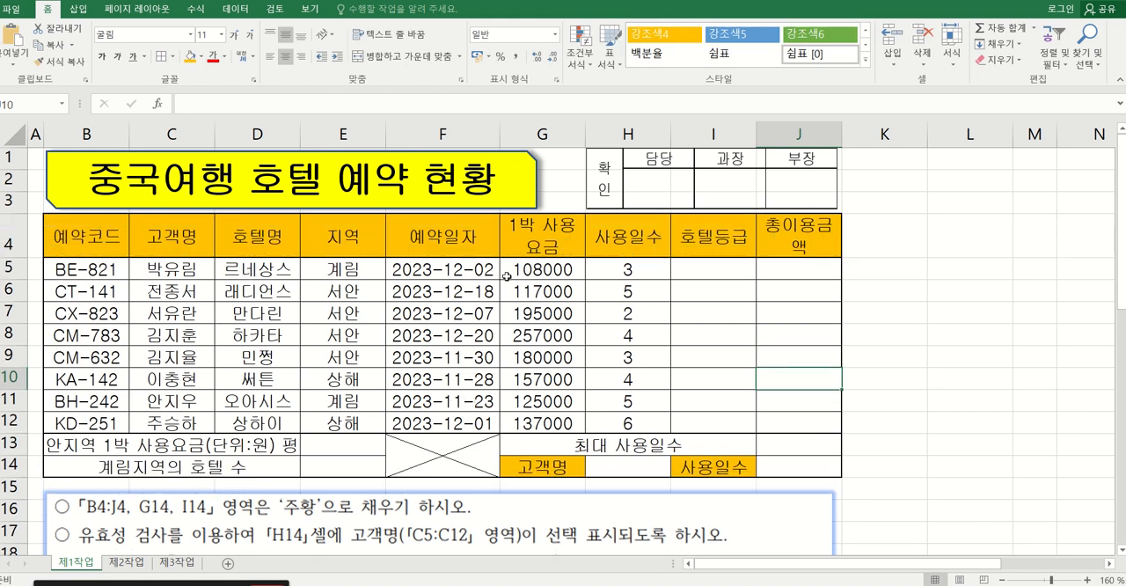
{"action": "left_click", "coordinate": [556, 248]}
{"action": "left_click_drag", "start_coordinate": [586, 130], "coordinate": [623, 132]}
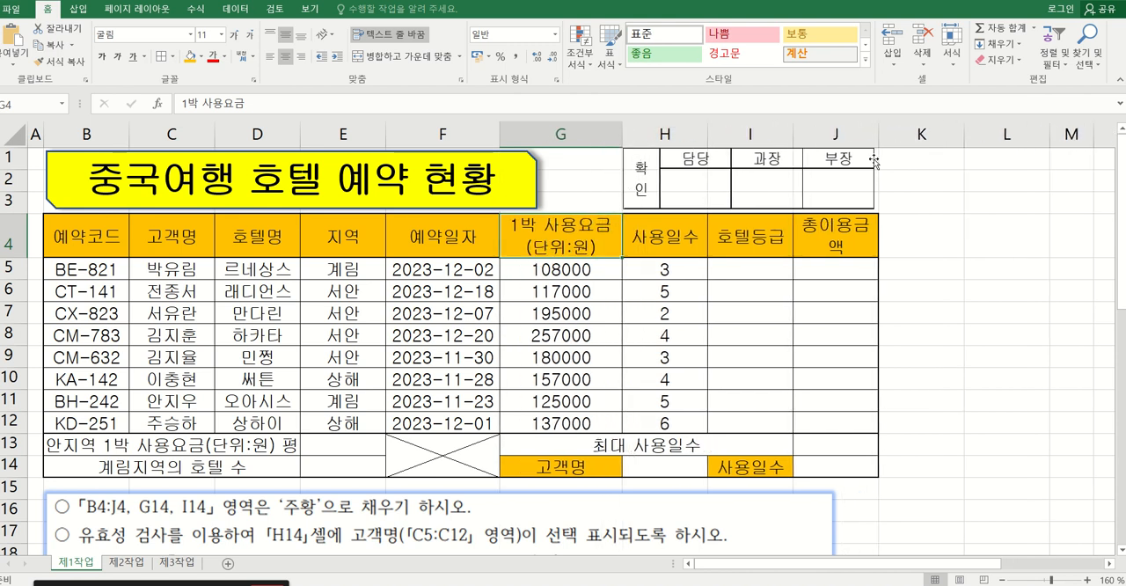
{"action": "left_click_drag", "start_coordinate": [883, 133], "coordinate": [900, 130]}
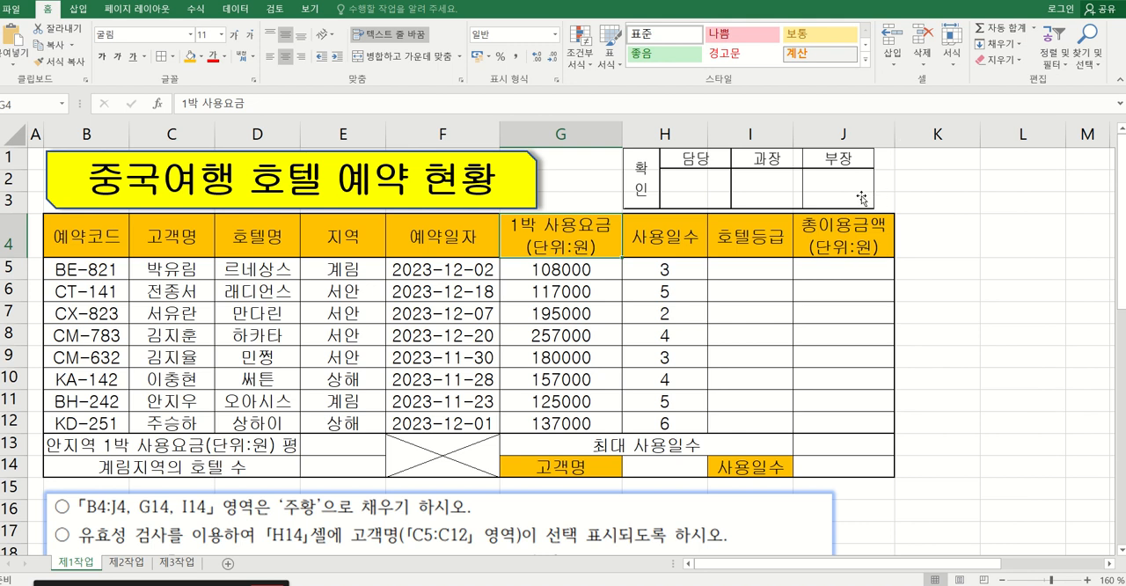
Reposition and slightly enlarge the approval picture to fit within the widened H1:J3 area.
{"action": "left_click_drag", "start_coordinate": [848, 197], "coordinate": [888, 180]}
{"action": "left_click", "coordinate": [920, 191]}
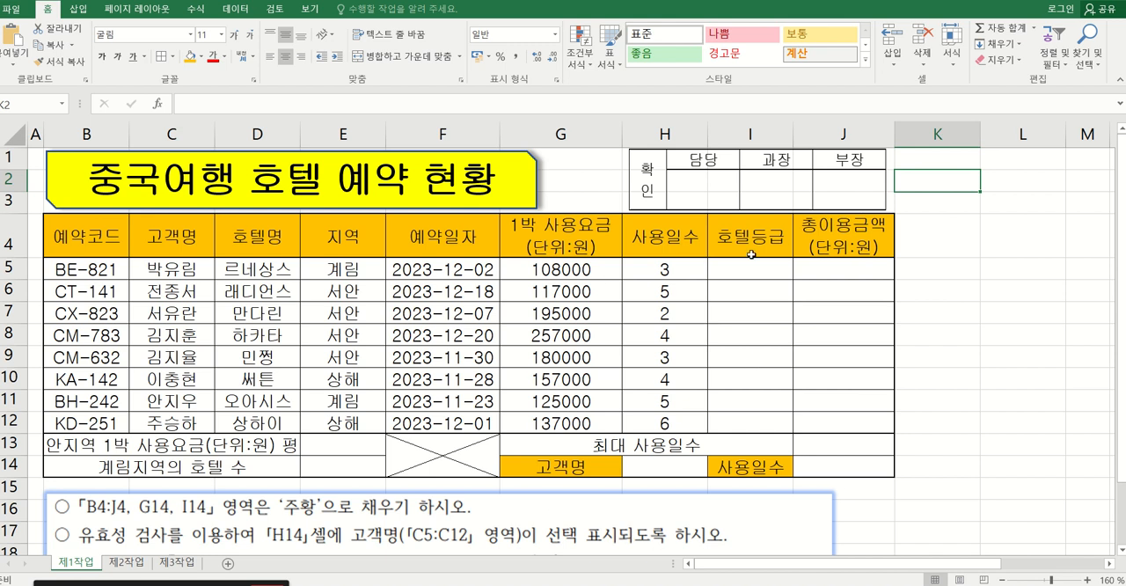
Start a data validation rule for cell H14 that allows only values from a list (목록).
{"action": "left_click", "coordinate": [717, 183]}
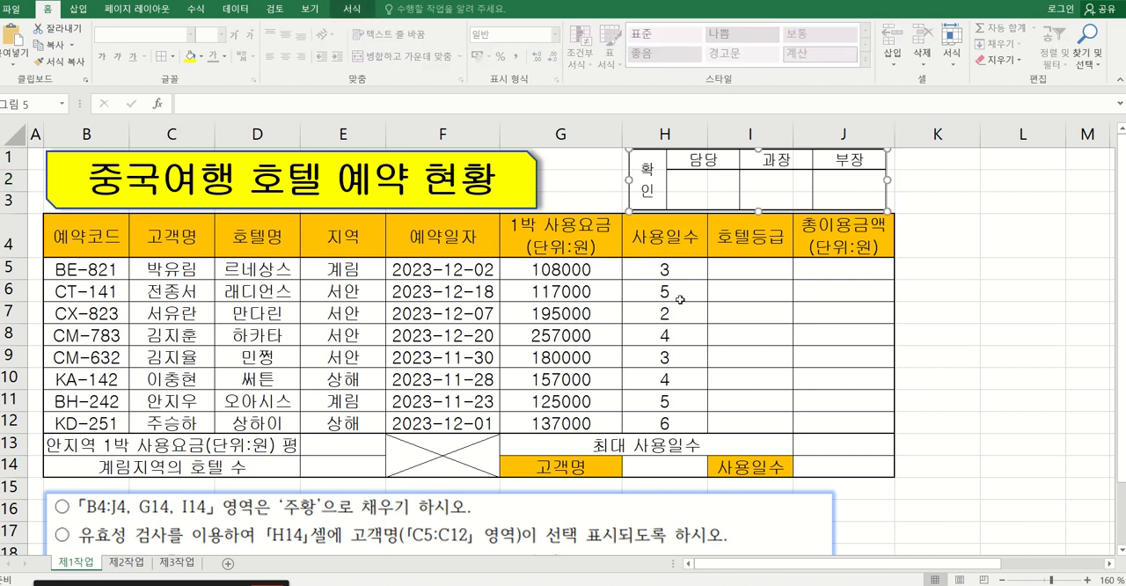
{"action": "left_click", "coordinate": [747, 307]}
{"action": "scroll", "coordinate": [747, 307], "scroll_direction": "down", "scroll_amount": 1}
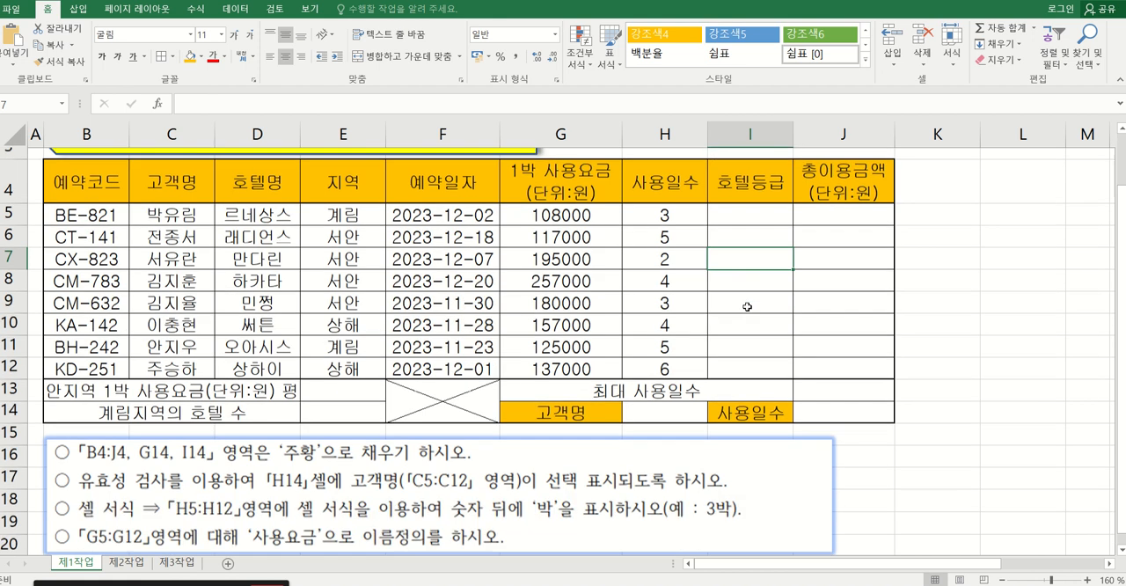
{"action": "mouse_move", "coordinate": [543, 485]}
{"action": "left_mouse_down"}
{"action": "mouse_move", "coordinate": [545, 390]}
{"action": "mouse_move", "coordinate": [557, 511]}
{"action": "mouse_move", "coordinate": [543, 488]}
{"action": "left_mouse_up"}
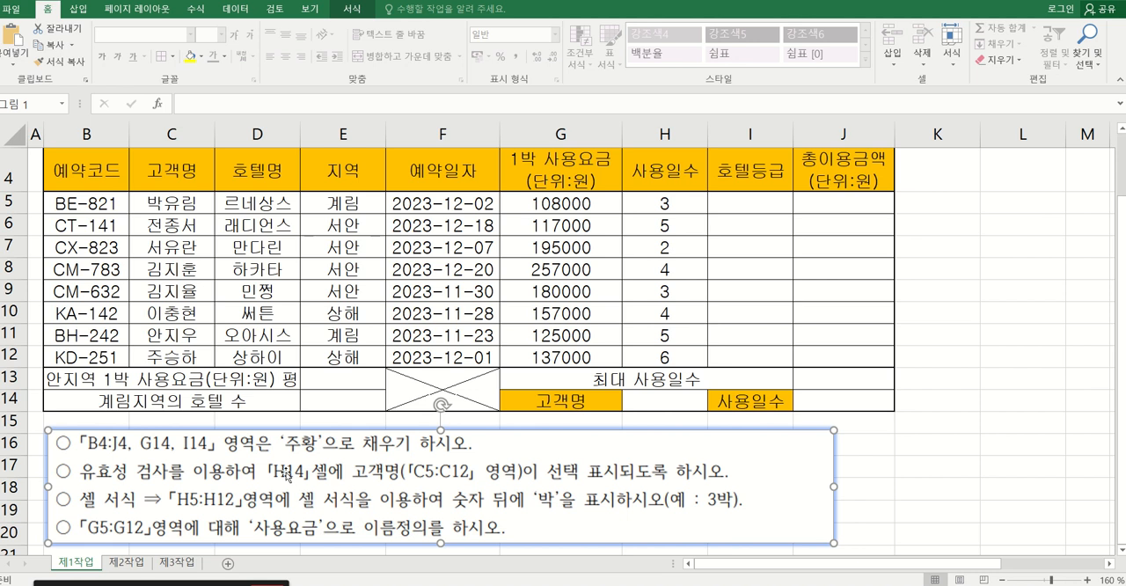
{"action": "left_click", "coordinate": [667, 402]}
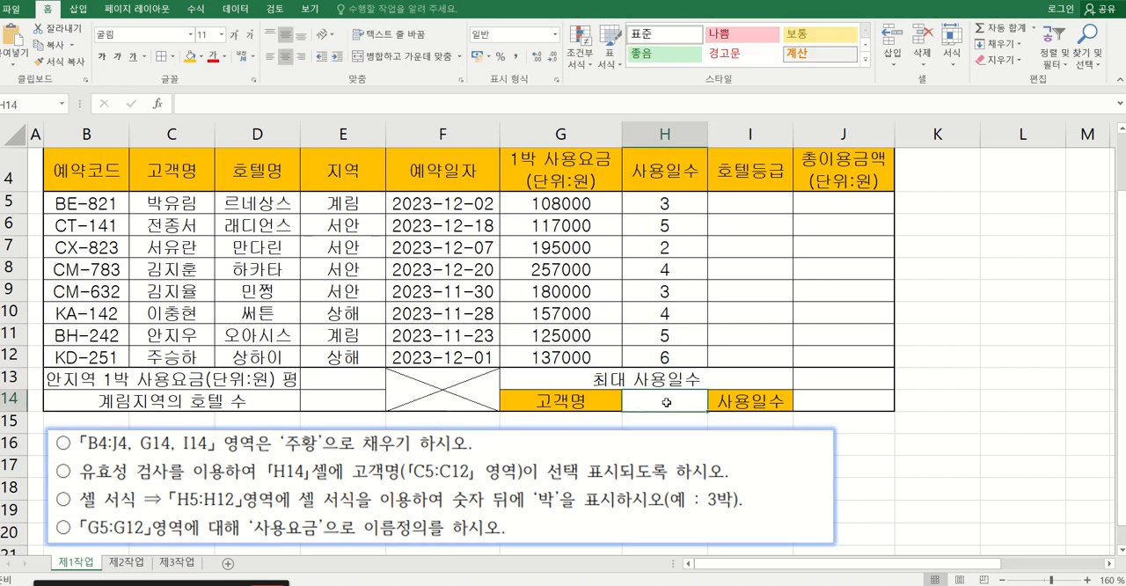
{"action": "left_click", "coordinate": [255, 8]}
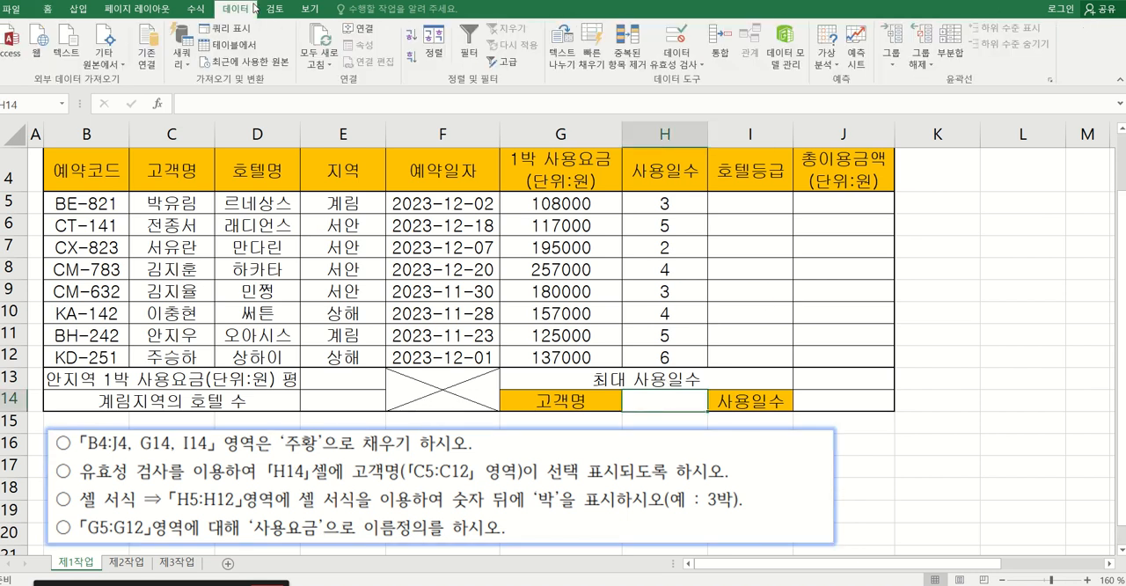
{"action": "left_click", "coordinate": [678, 62]}
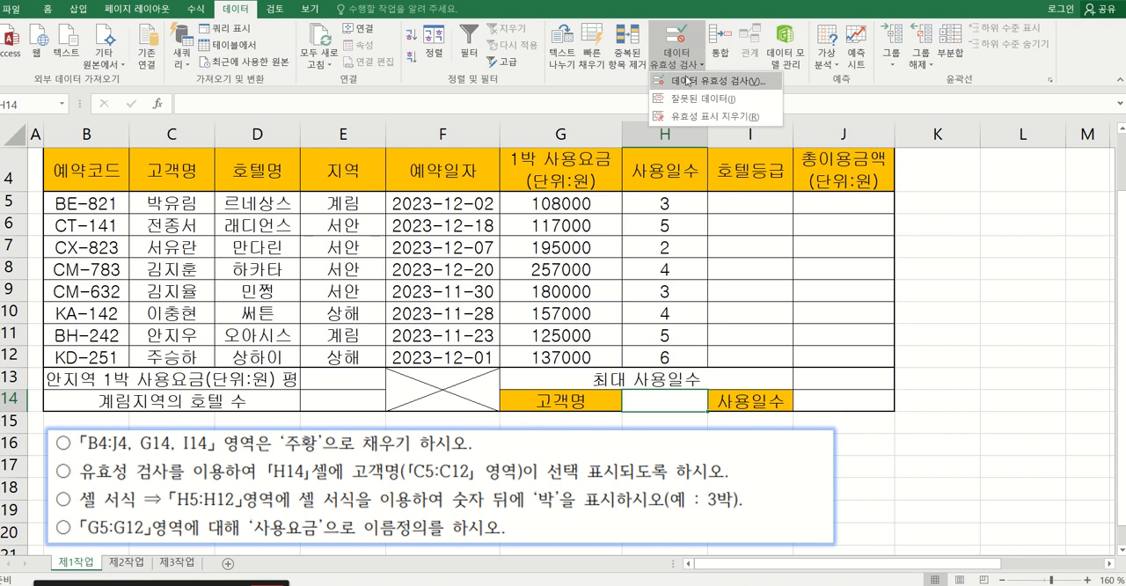
{"action": "left_click", "coordinate": [687, 80]}
{"action": "left_click", "coordinate": [778, 241]}
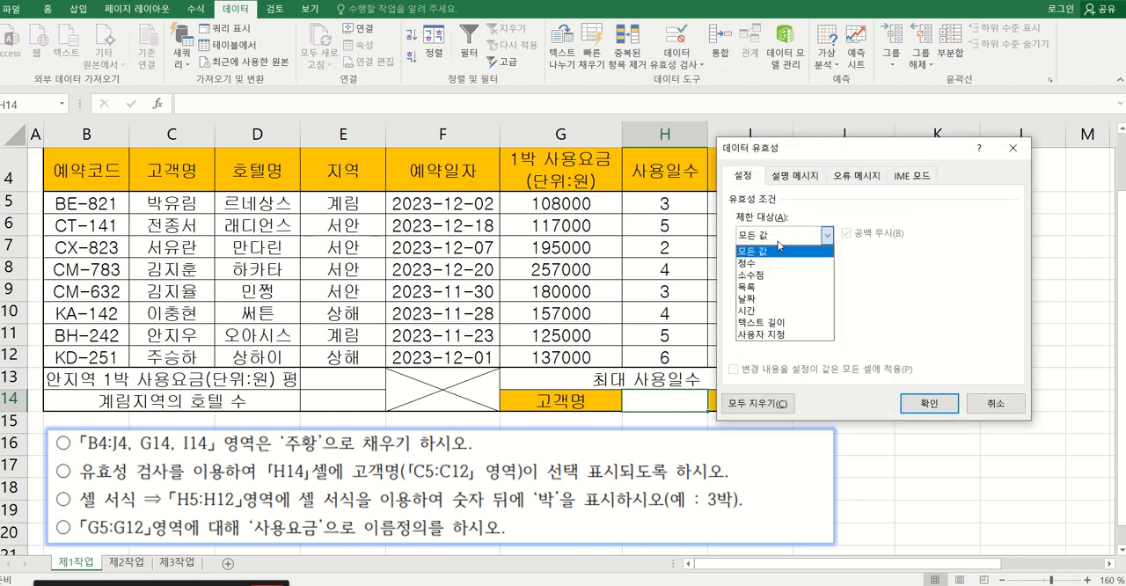
{"action": "left_click", "coordinate": [758, 287]}
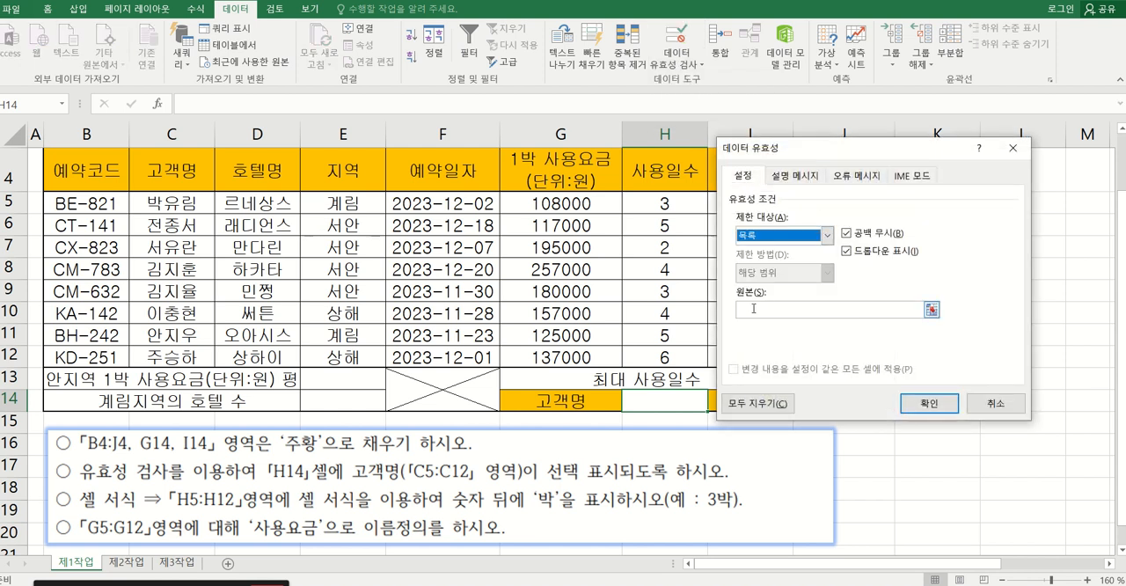
Use the customer names in C5:C12 as the validation source and choose the first listed customer in H14.
{"action": "left_click", "coordinate": [755, 309]}
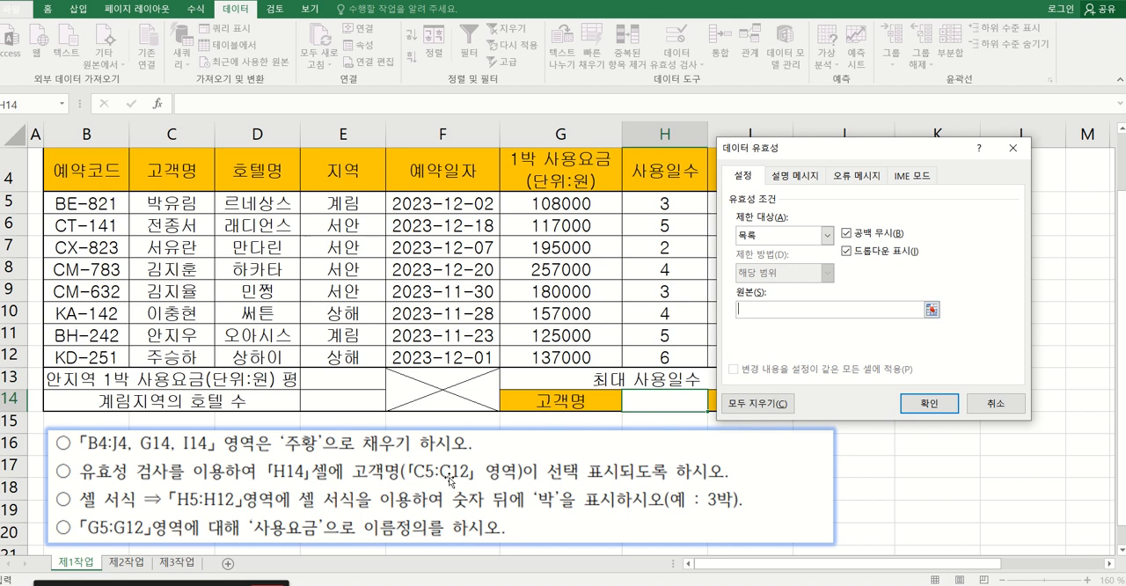
{"action": "left_click", "coordinate": [172, 203]}
{"action": "left_click_drag", "start_coordinate": [171, 203], "coordinate": [173, 357]}
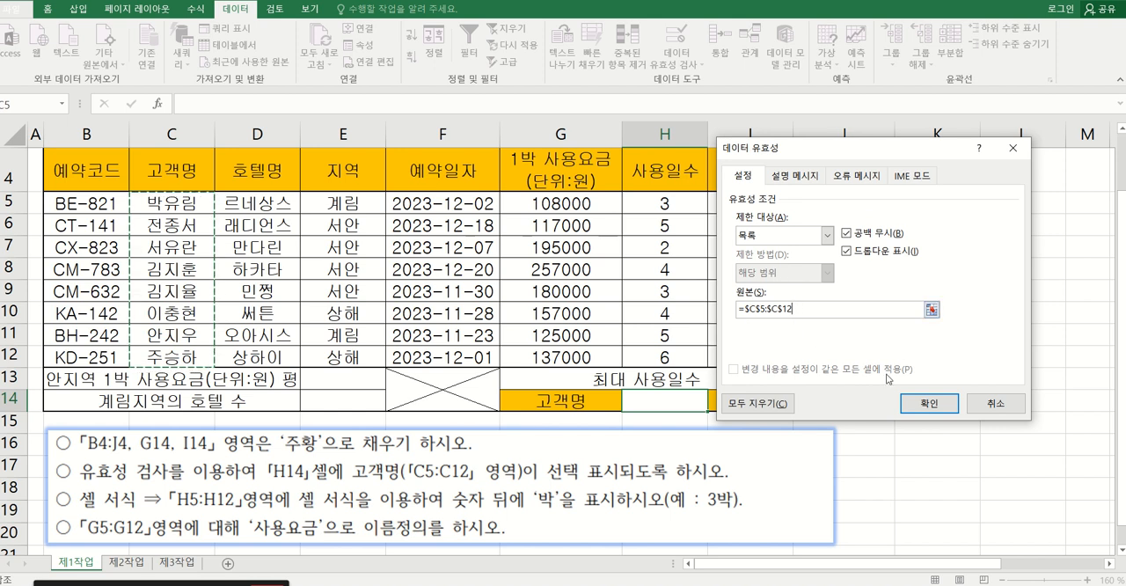
{"action": "left_click", "coordinate": [926, 405]}
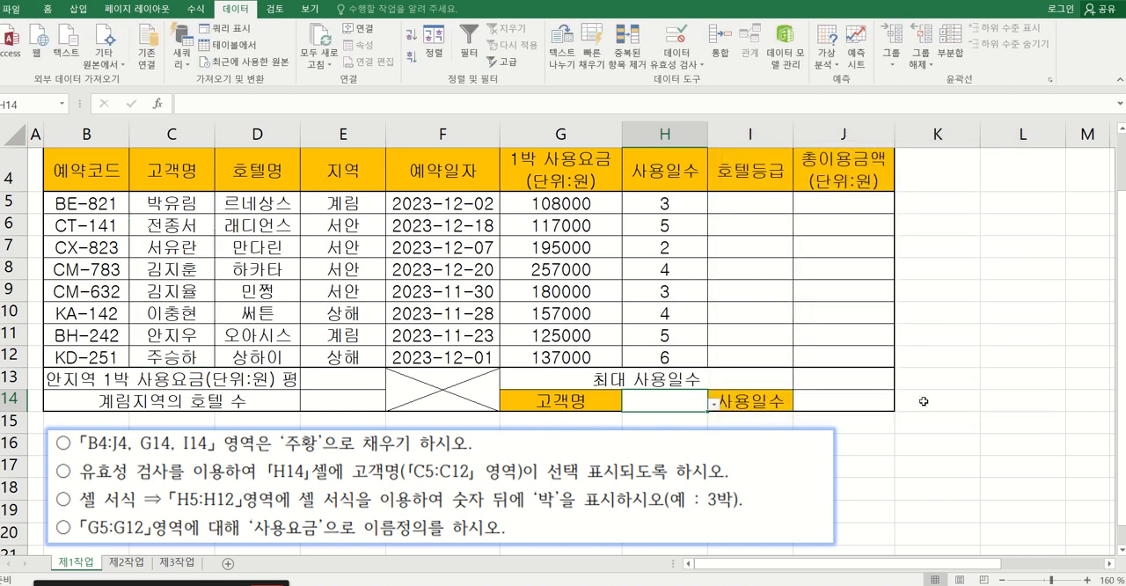
{"action": "left_click", "coordinate": [713, 405]}
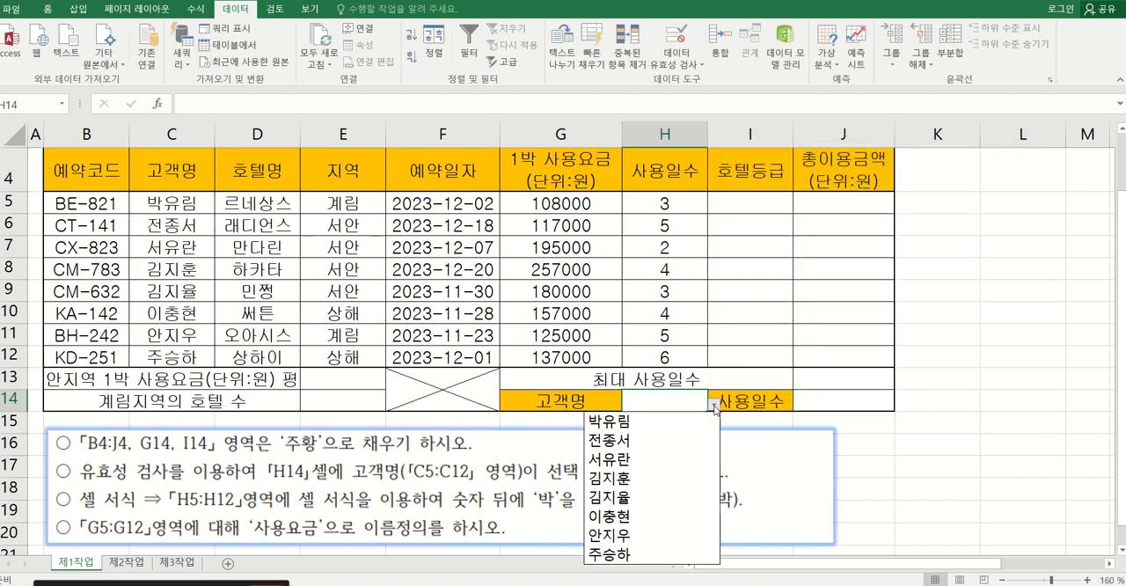
{"action": "left_click", "coordinate": [621, 423]}
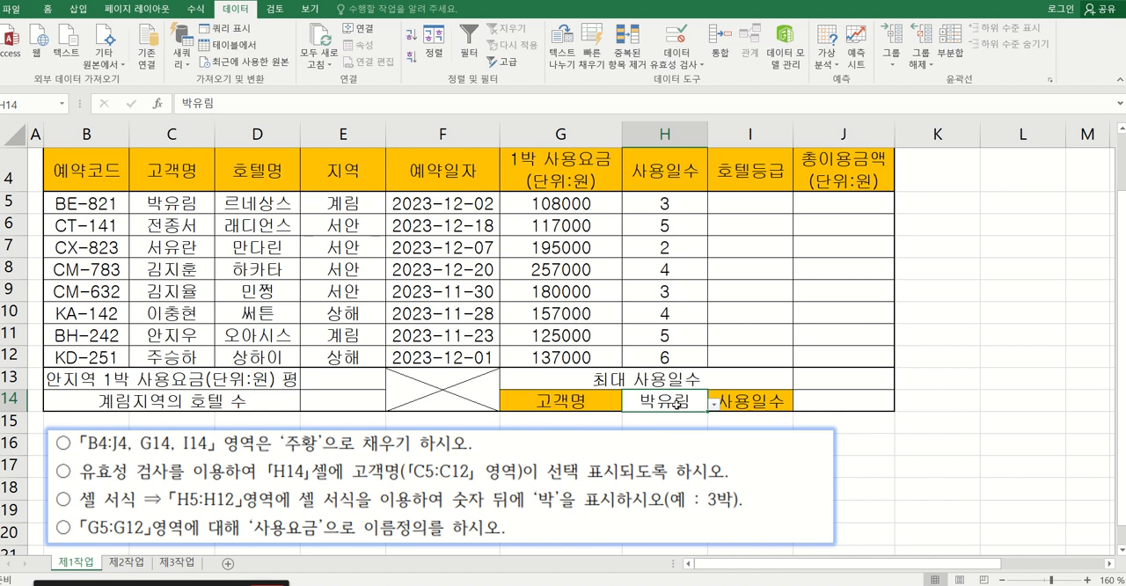
Apply the custom number format #,##0"박" to the days-used values in H5:H12.
{"action": "left_click", "coordinate": [255, 505]}
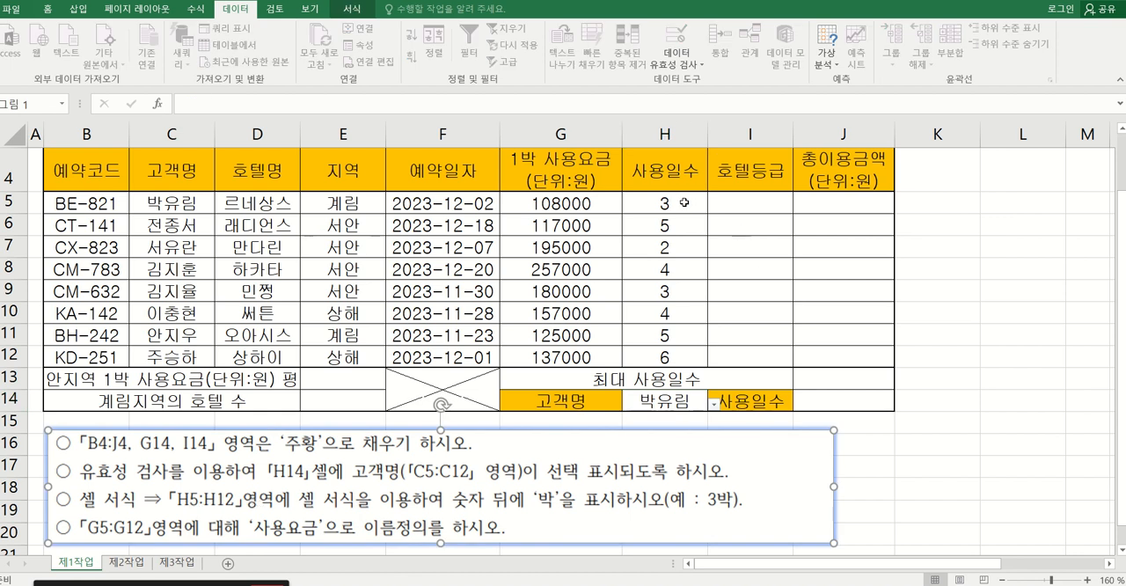
{"action": "left_click_drag", "start_coordinate": [683, 202], "coordinate": [666, 356]}
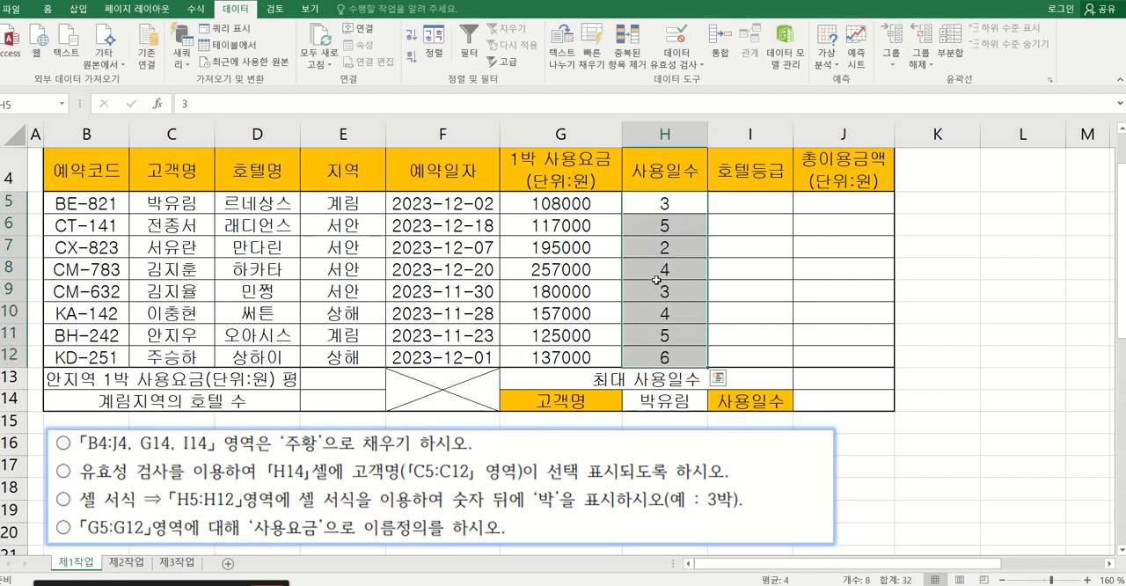
{"action": "right_click", "coordinate": [687, 203]}
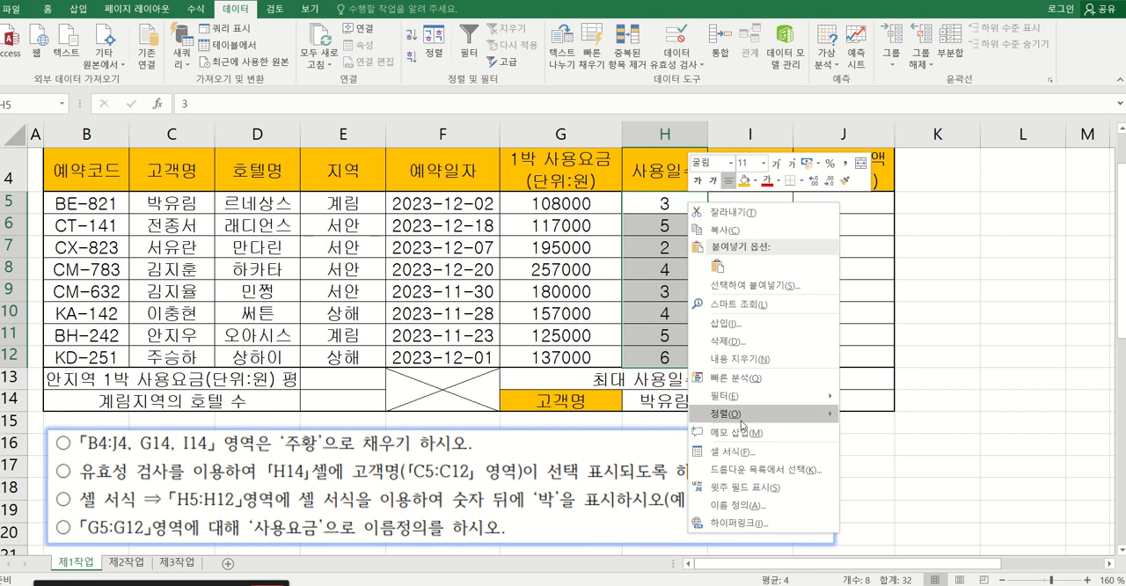
{"action": "left_click", "coordinate": [747, 452]}
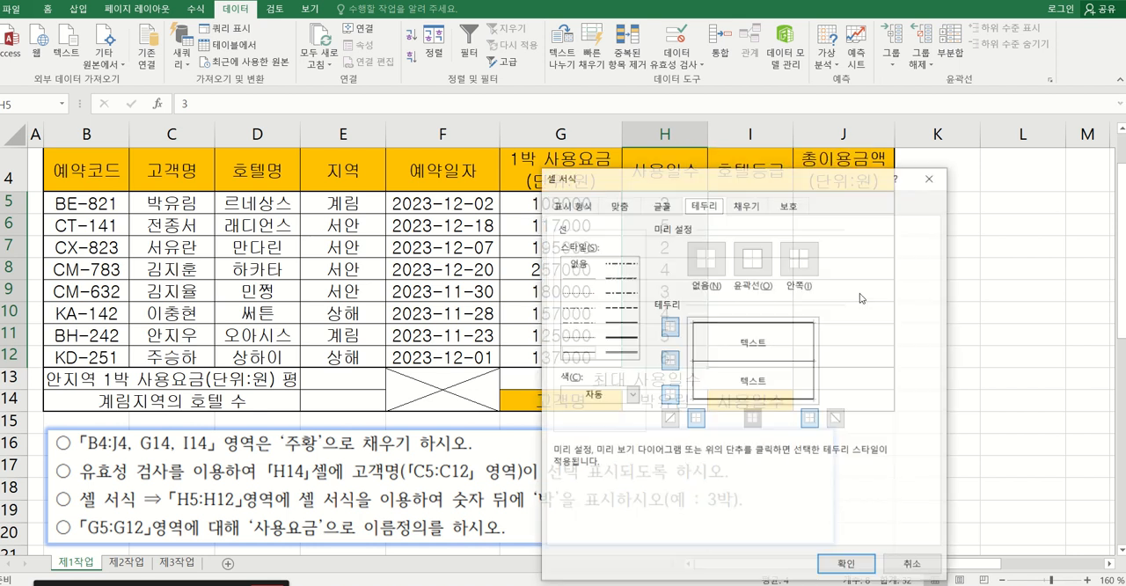
{"action": "left_click_drag", "start_coordinate": [664, 170], "coordinate": [806, 100]}
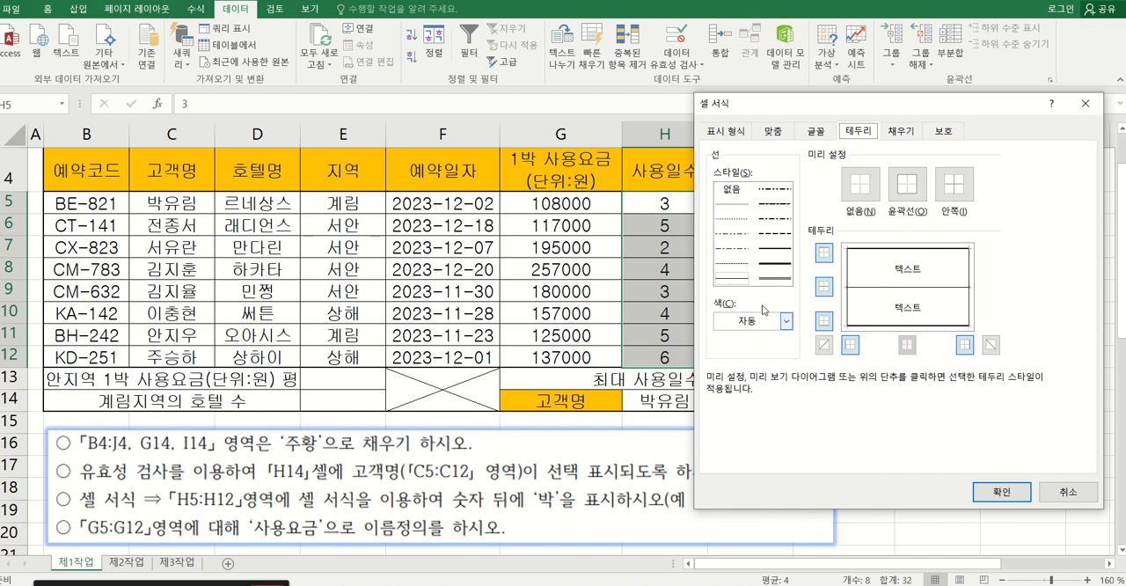
{"action": "left_click", "coordinate": [731, 131]}
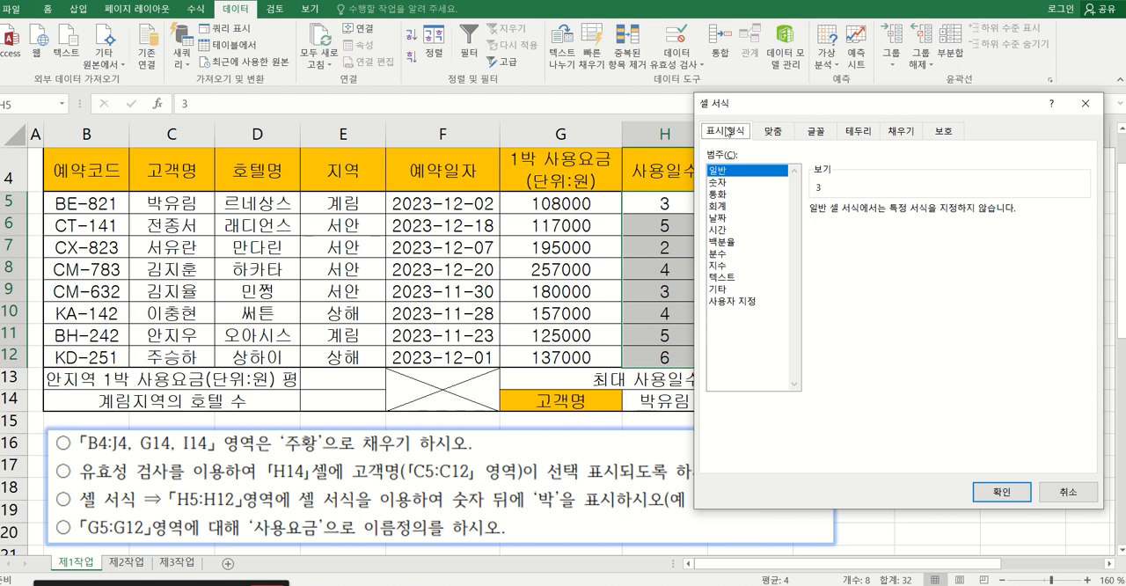
{"action": "left_click", "coordinate": [733, 302]}
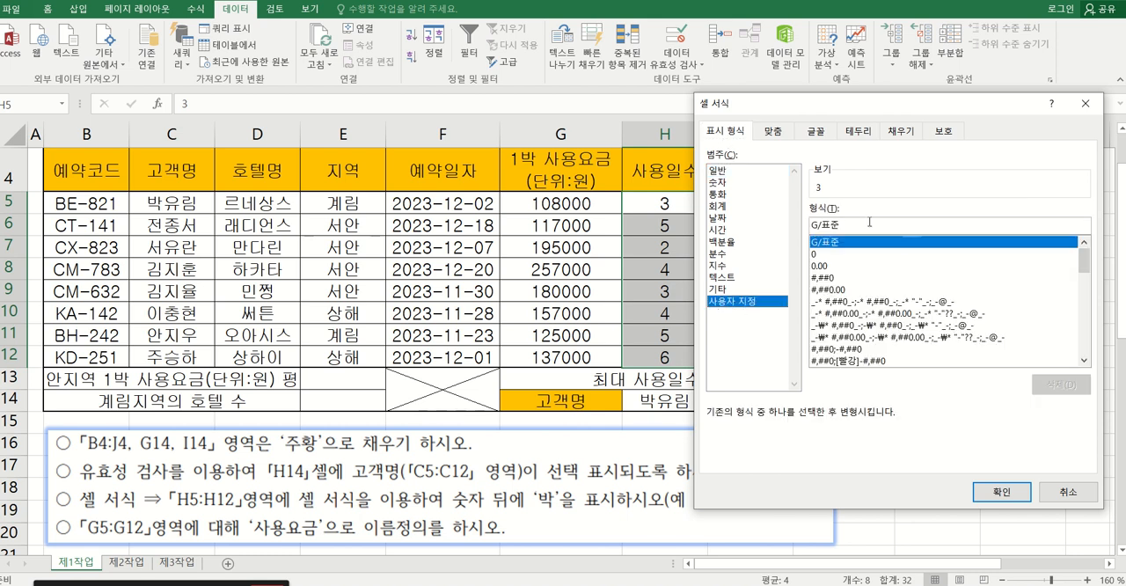
{"action": "left_click", "coordinate": [833, 279]}
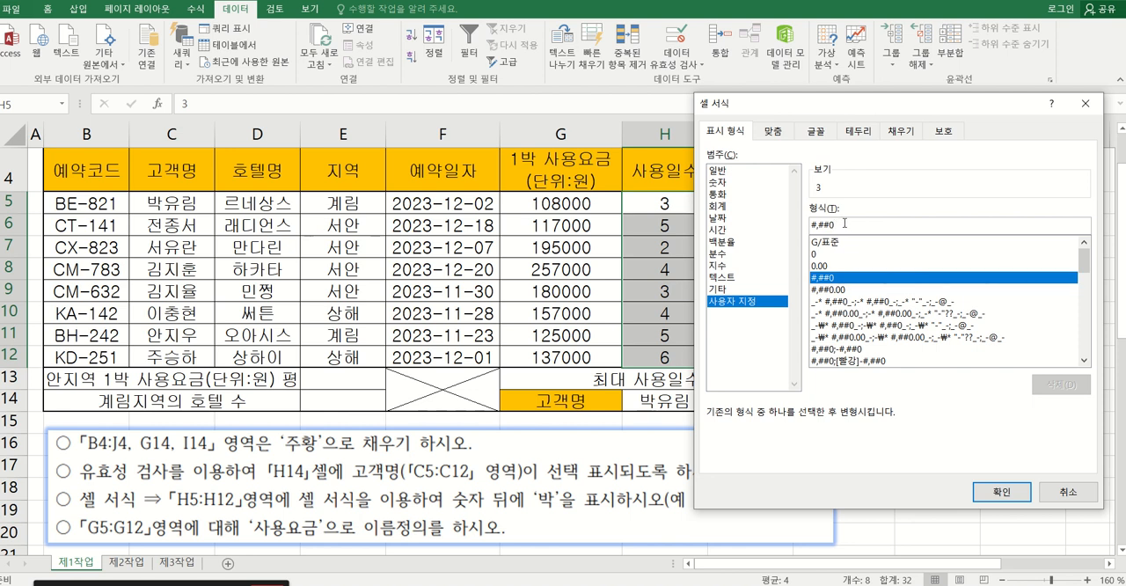
{"action": "type", "text": "\"박"}
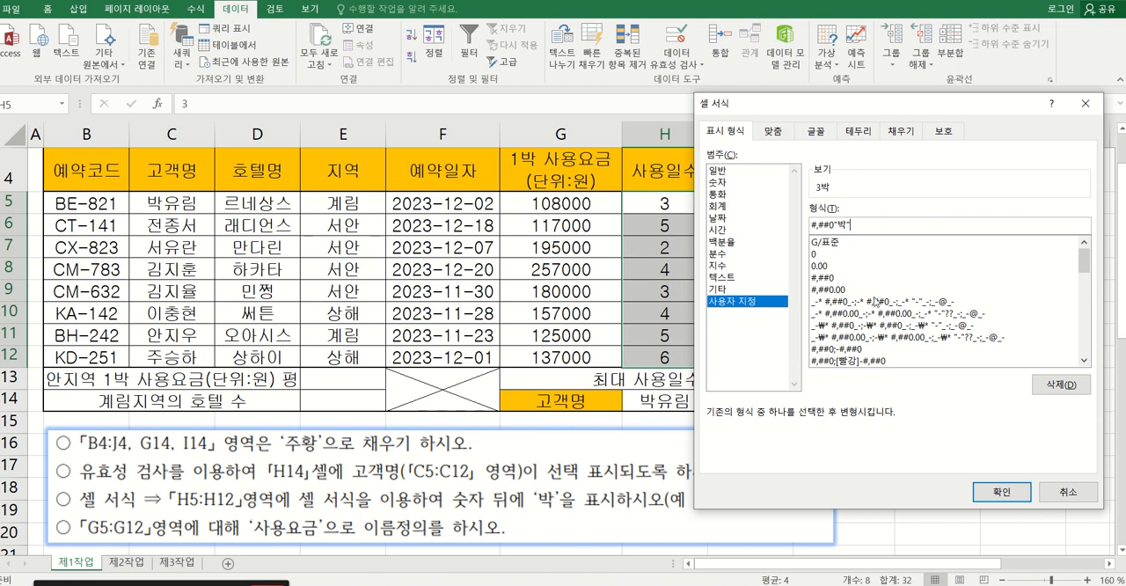
{"action": "left_click", "coordinate": [982, 495]}
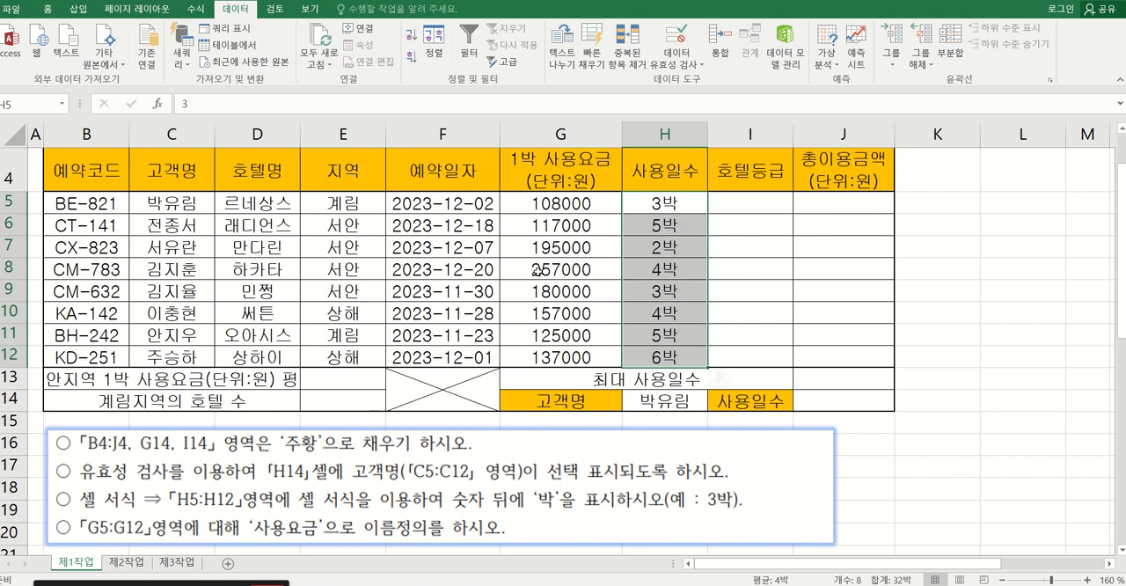
Define the name 사용요금 for the range G5:G12.
{"action": "left_click_drag", "start_coordinate": [532, 208], "coordinate": [531, 356]}
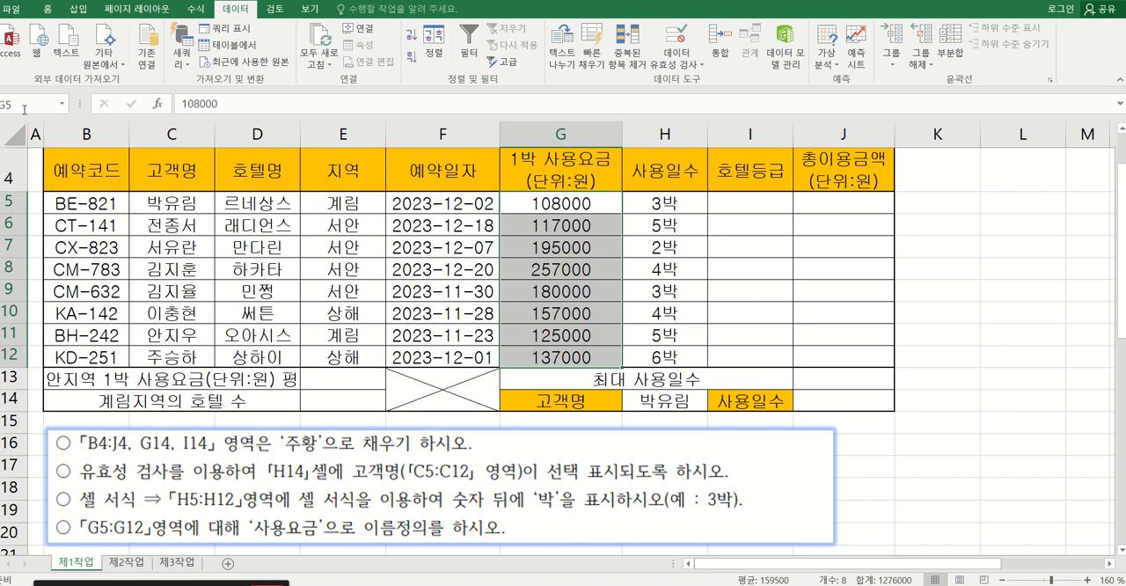
{"action": "left_click", "coordinate": [25, 107]}
{"action": "type", "text": "사용요금"}
{"action": "key", "text": "Return"}
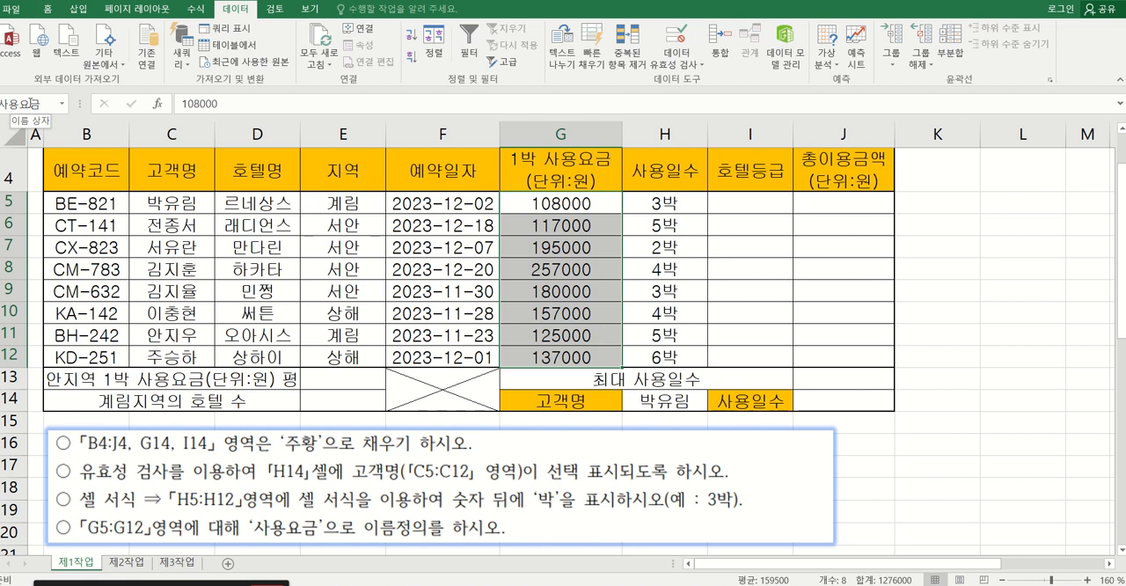
{"action": "left_click", "coordinate": [469, 308]}
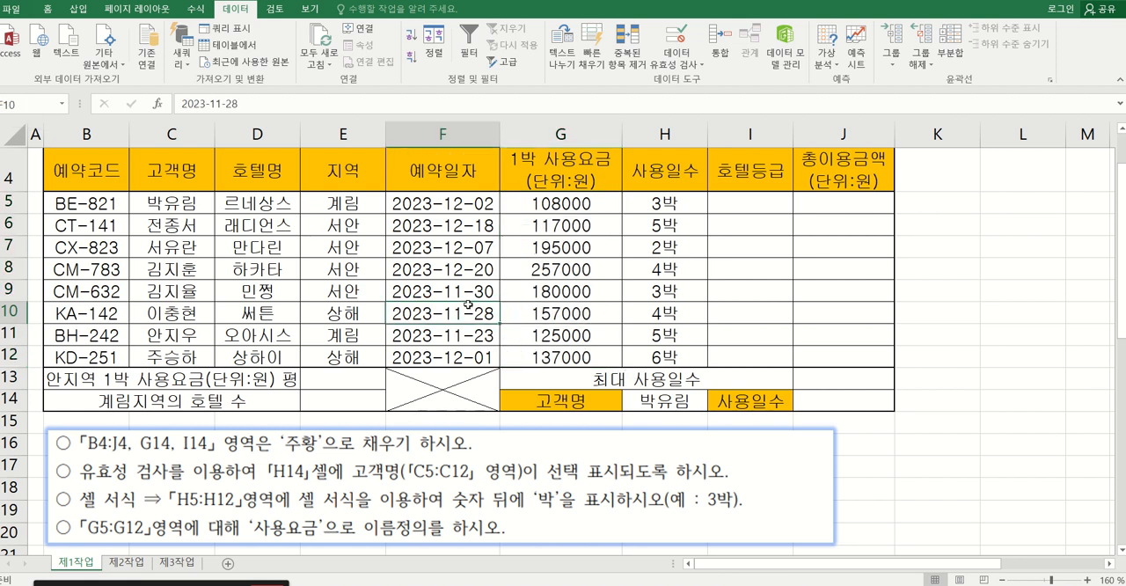
{"action": "left_click", "coordinate": [529, 297]}
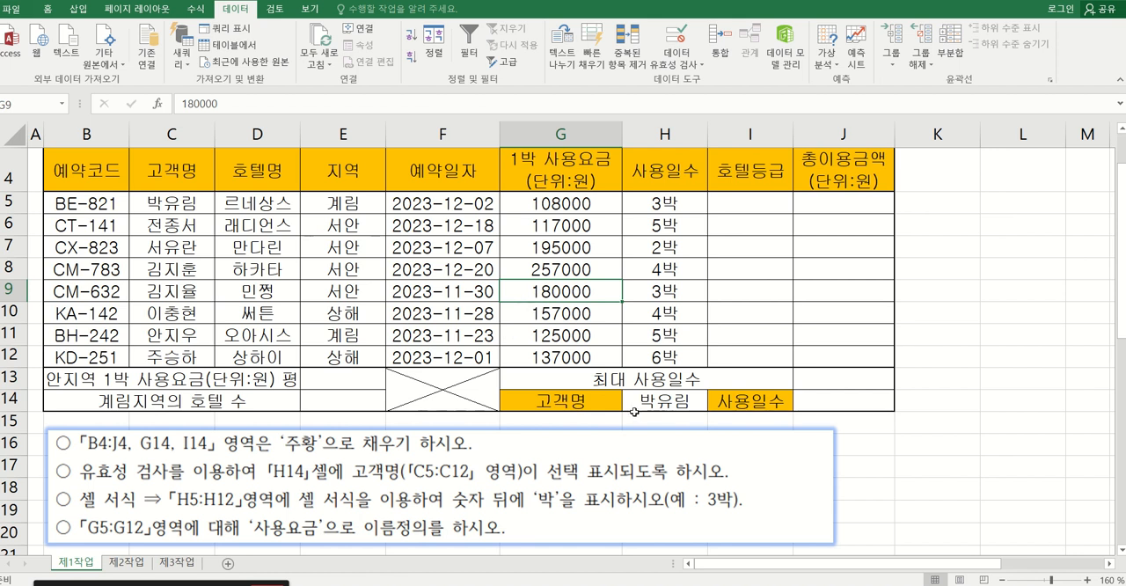
Move the cell-condition picture down to about row 23 and place the numbered function-instruction picture over rows 5 to 18.
{"action": "scroll", "coordinate": [633, 411], "scroll_direction": "down", "scroll_amount": 4}
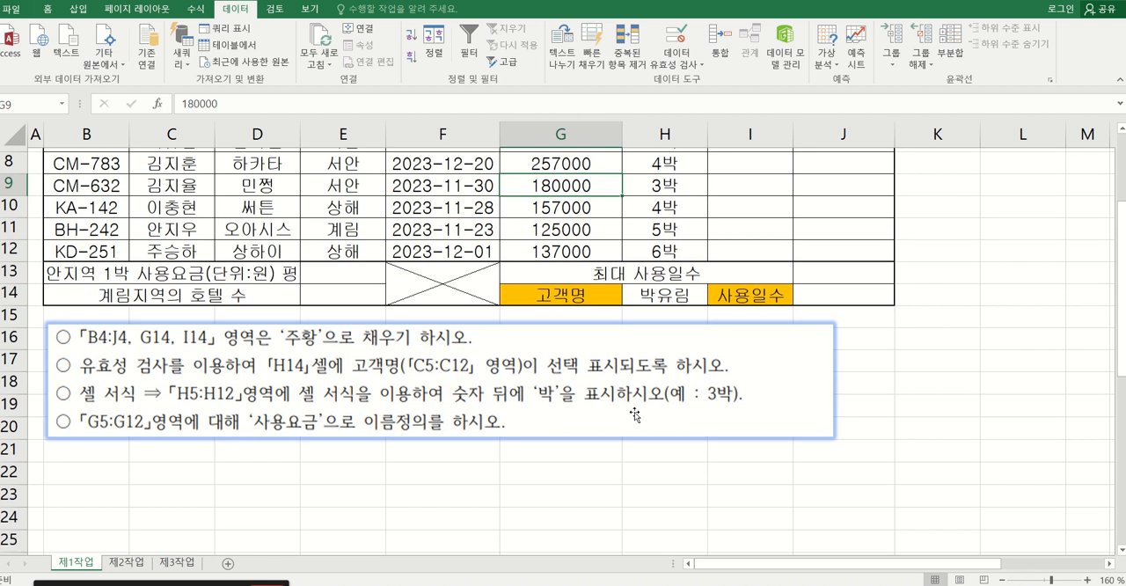
{"action": "left_click", "coordinate": [602, 355]}
{"action": "left_click_drag", "start_coordinate": [602, 356], "coordinate": [609, 286]}
{"action": "scroll", "coordinate": [522, 410], "scroll_direction": "up", "scroll_amount": 3}
{"action": "left_click_drag", "start_coordinate": [440, 458], "coordinate": [429, 350]}
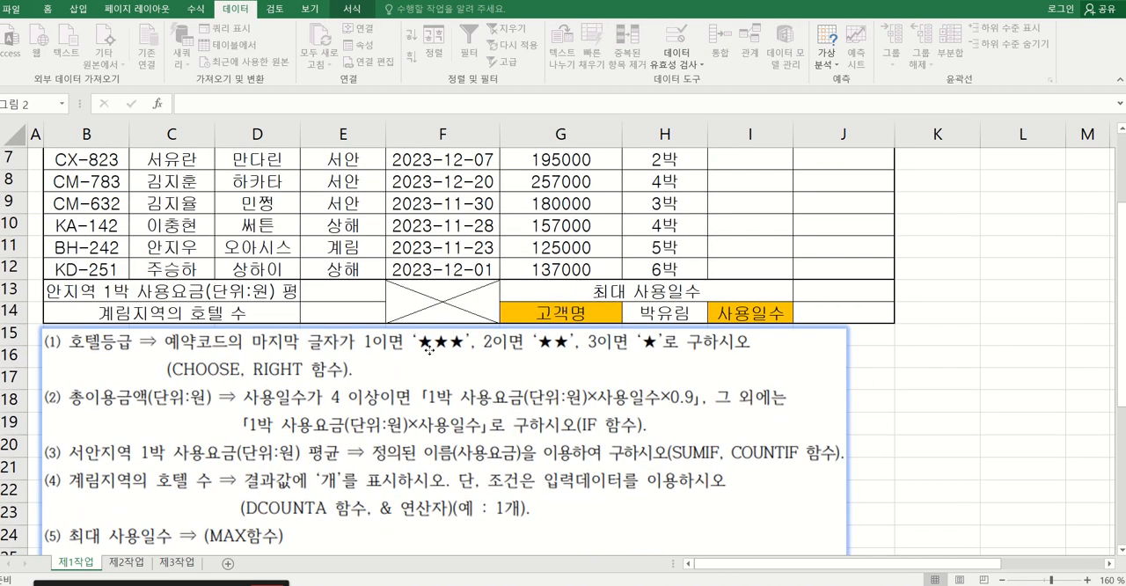
{"action": "left_click_drag", "start_coordinate": [404, 397], "coordinate": [469, 247]}
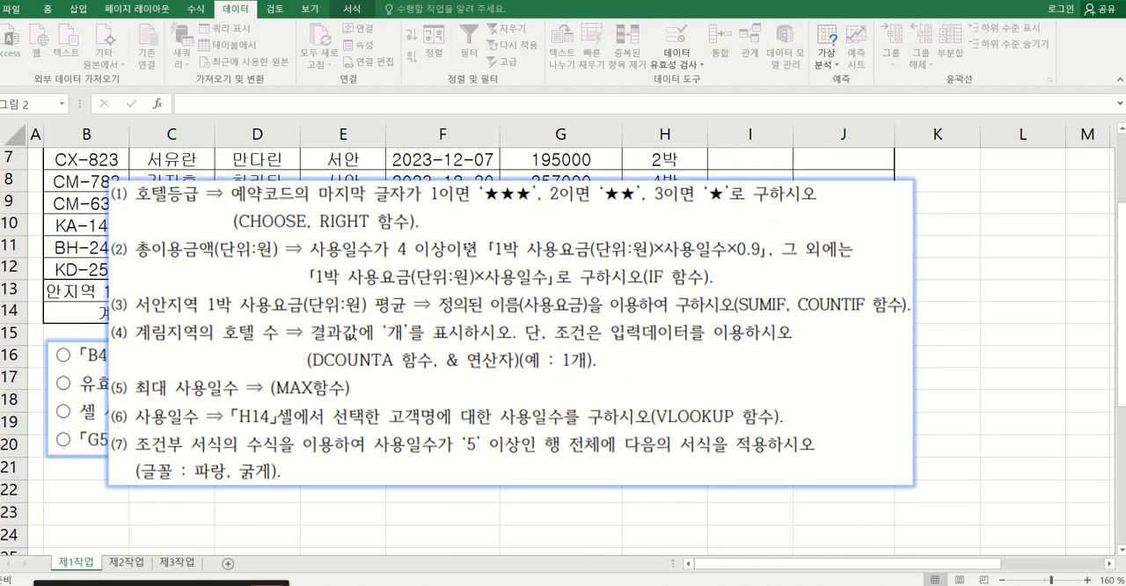
{"action": "left_click_drag", "start_coordinate": [66, 371], "coordinate": [64, 536]}
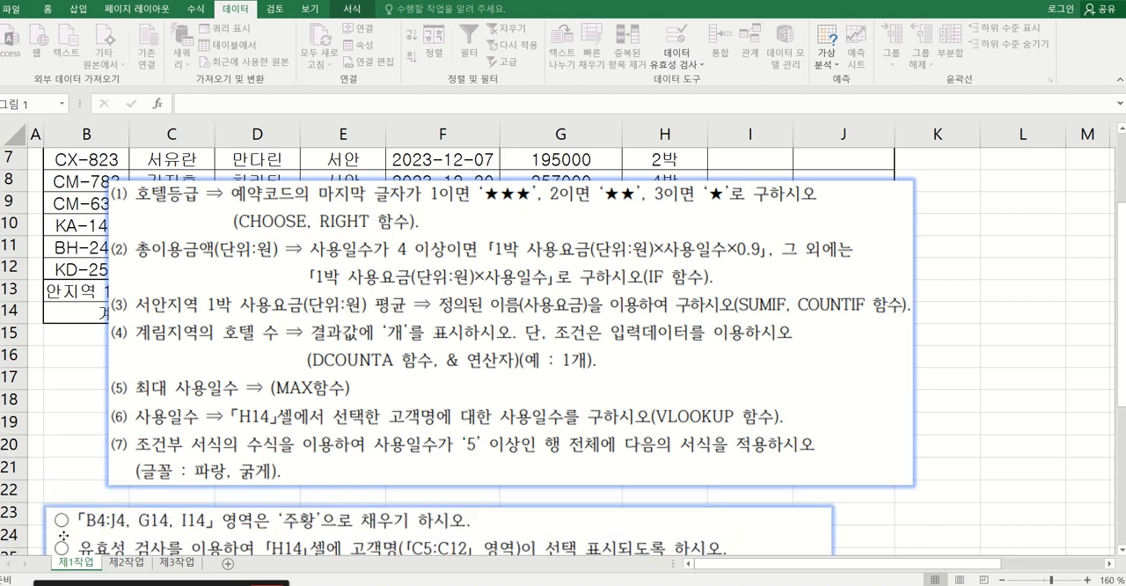
{"action": "left_click_drag", "start_coordinate": [278, 387], "coordinate": [235, 365]}
{"action": "scroll", "coordinate": [421, 434], "scroll_direction": "up", "scroll_amount": 1}
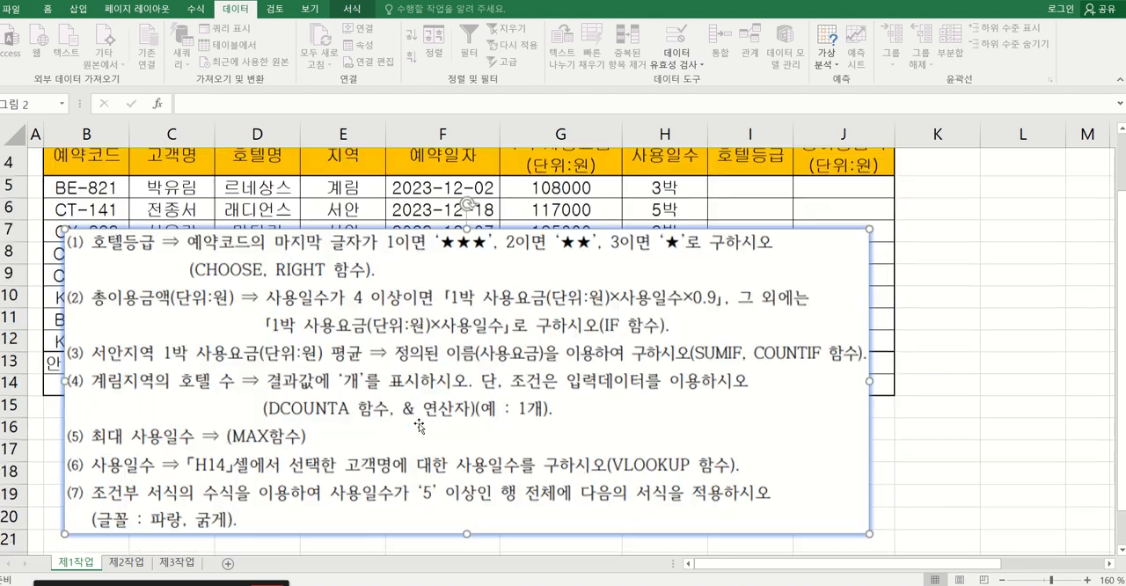
{"action": "left_click_drag", "start_coordinate": [421, 434], "coordinate": [388, 370]}
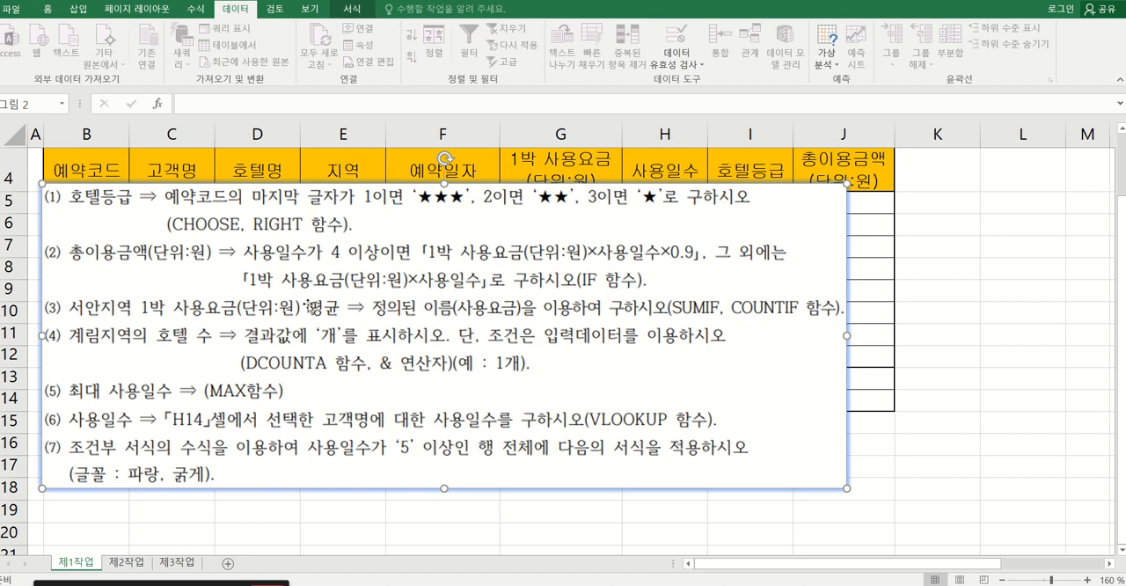
Crop the function-instruction picture so that only the conditional-formatting instruction (7) remains below the table.
{"action": "left_click", "coordinate": [352, 10]}
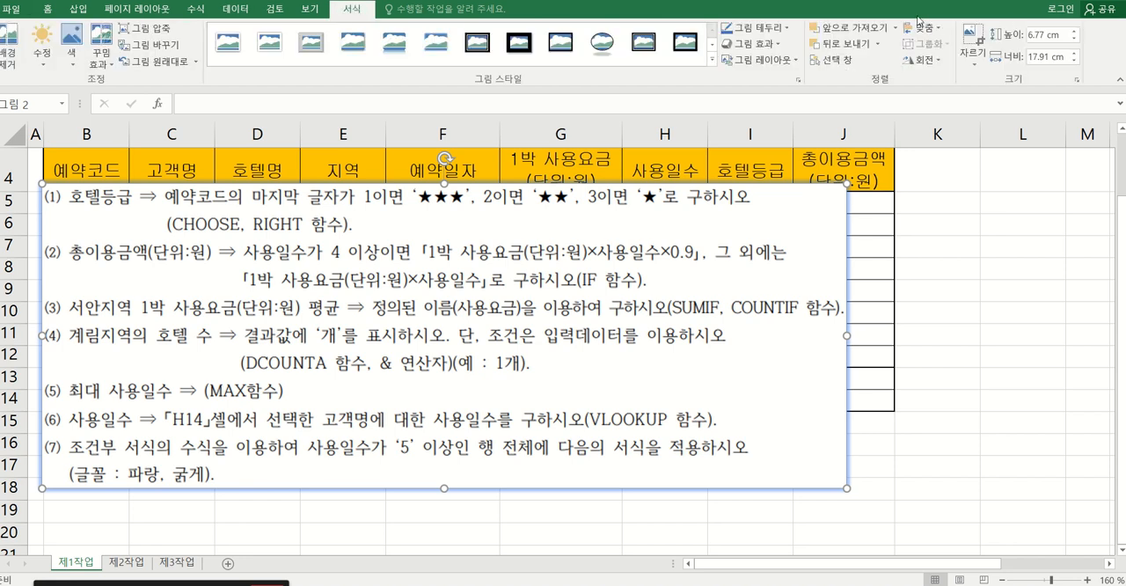
{"action": "left_click", "coordinate": [973, 35]}
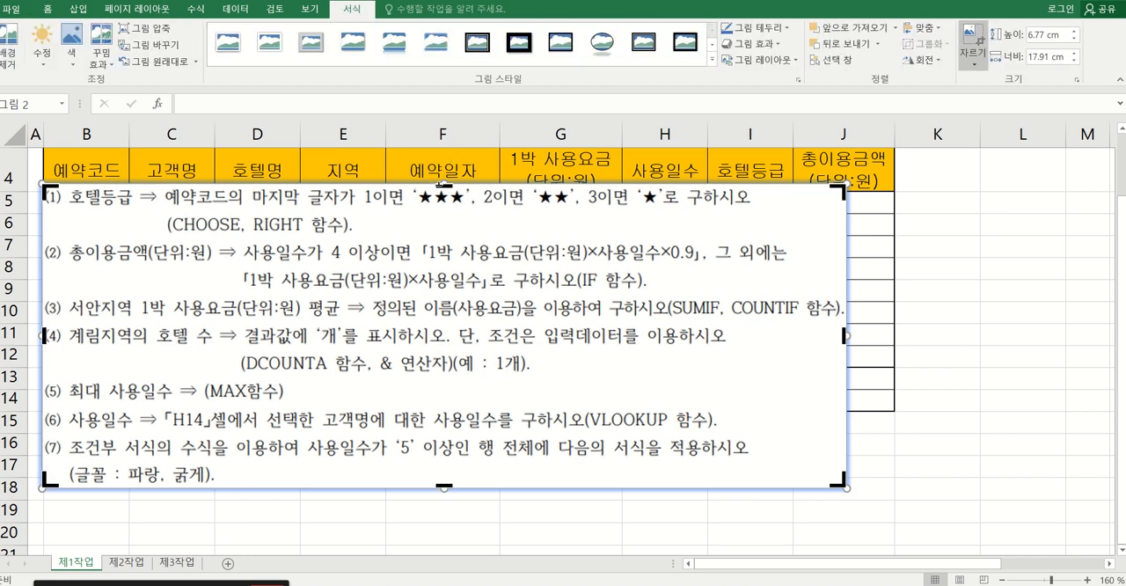
{"action": "left_click_drag", "start_coordinate": [444, 187], "coordinate": [418, 473]}
{"action": "left_click", "coordinate": [971, 37]}
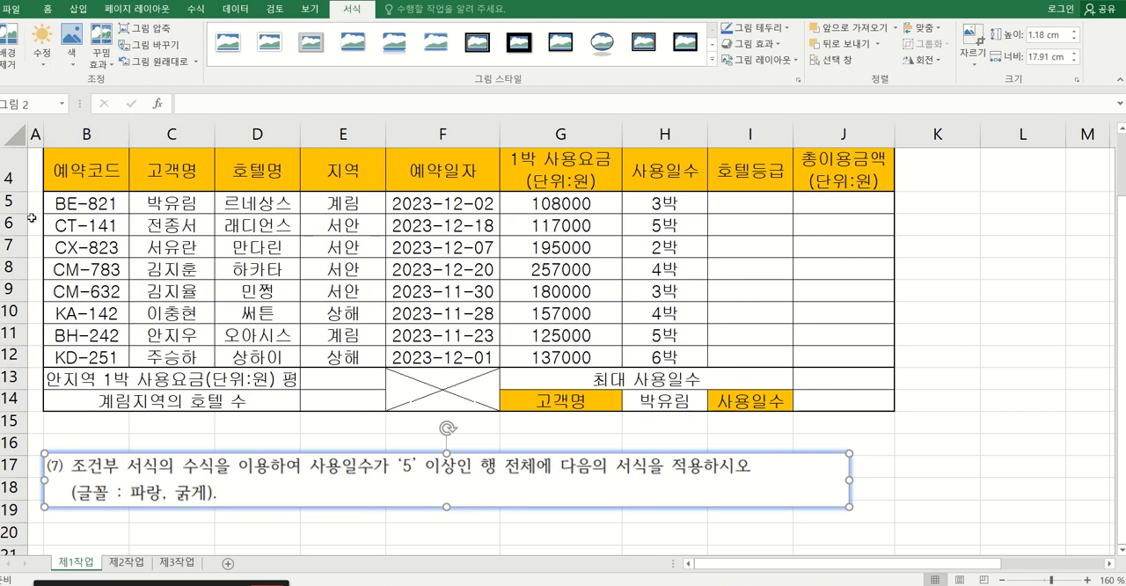
Start a formula-based conditional formatting rule for B5:J12 with the condition =$H5>=5.
{"action": "left_click_drag", "start_coordinate": [79, 204], "coordinate": [823, 360]}
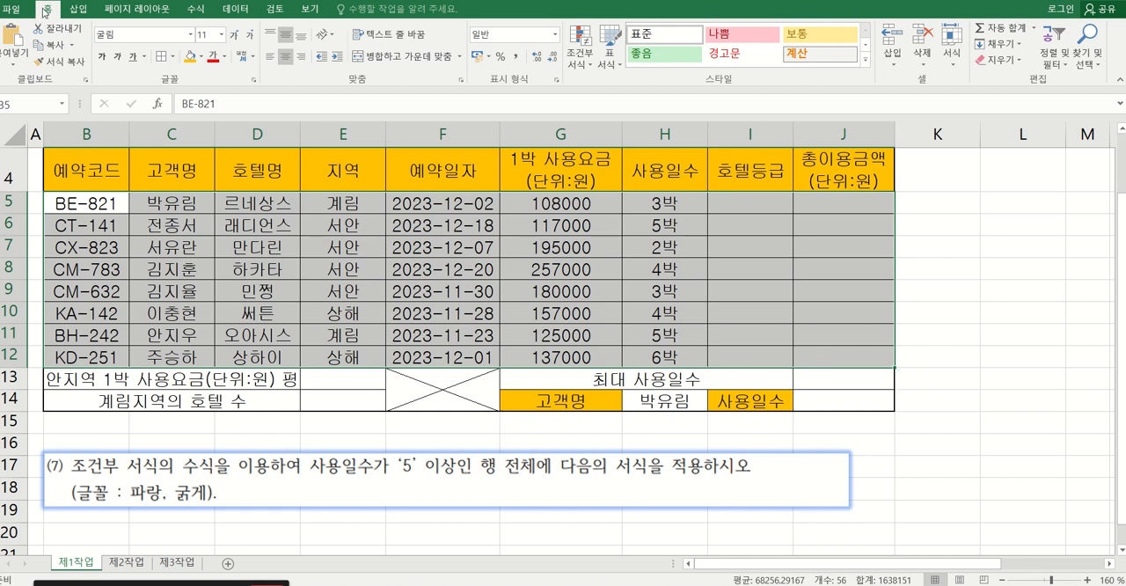
{"action": "left_click", "coordinate": [579, 48]}
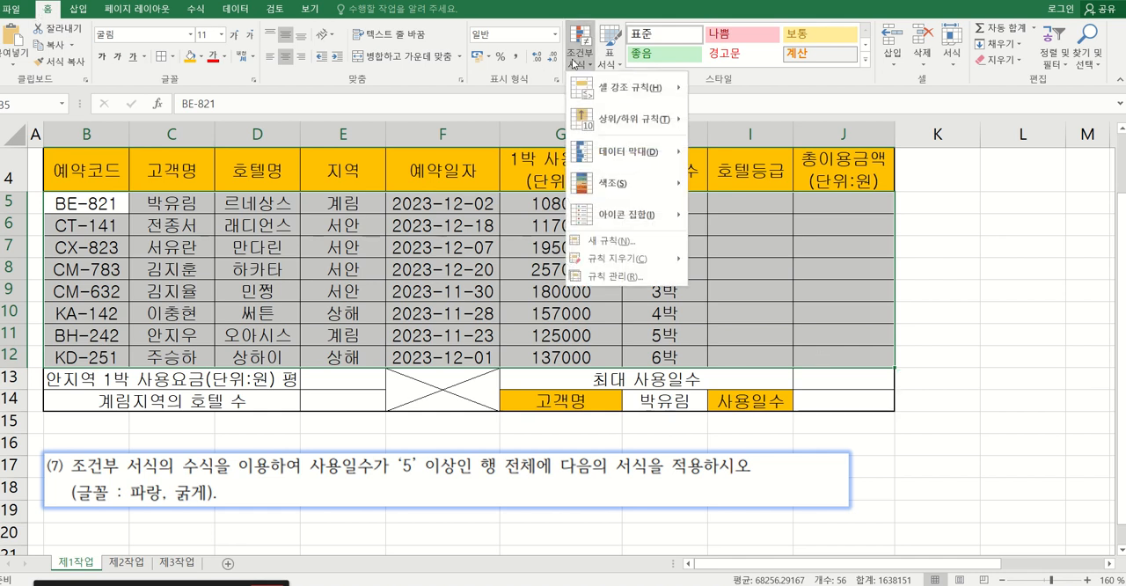
{"action": "left_click", "coordinate": [622, 242]}
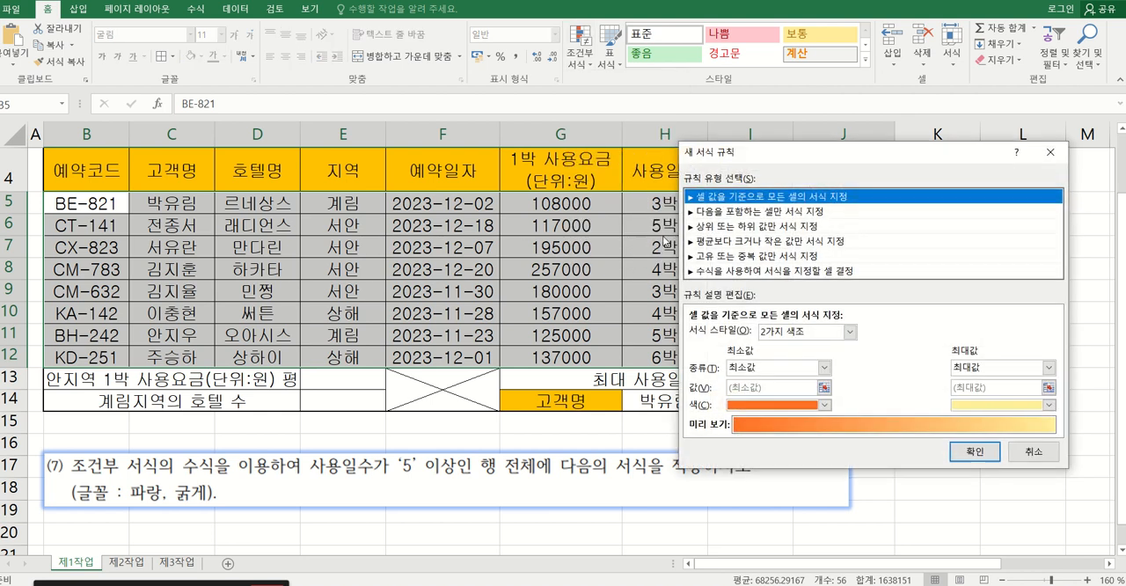
{"action": "left_click", "coordinate": [733, 272]}
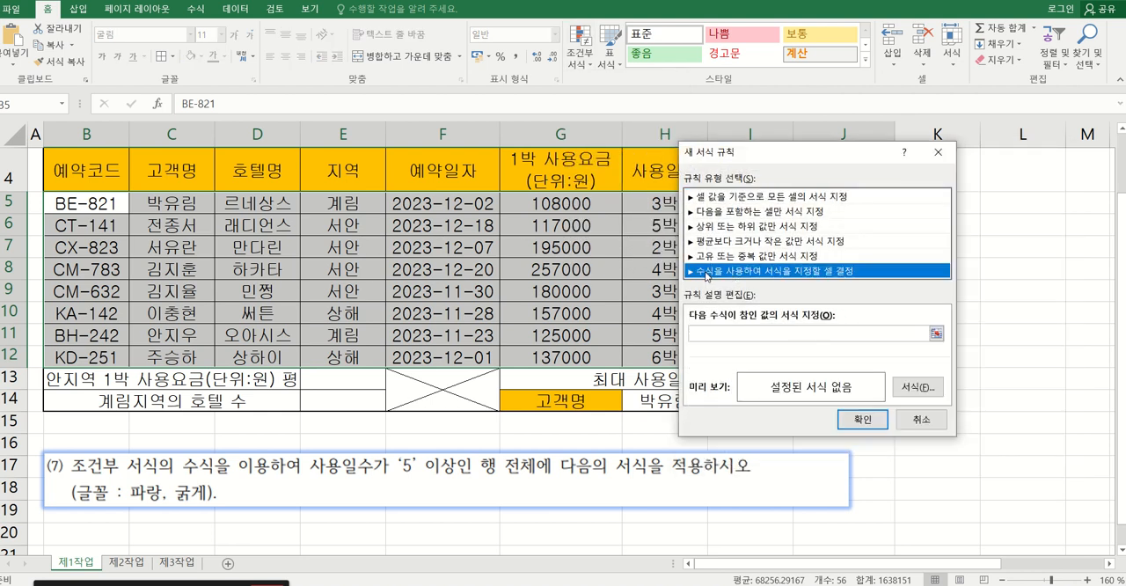
{"action": "left_click", "coordinate": [729, 336]}
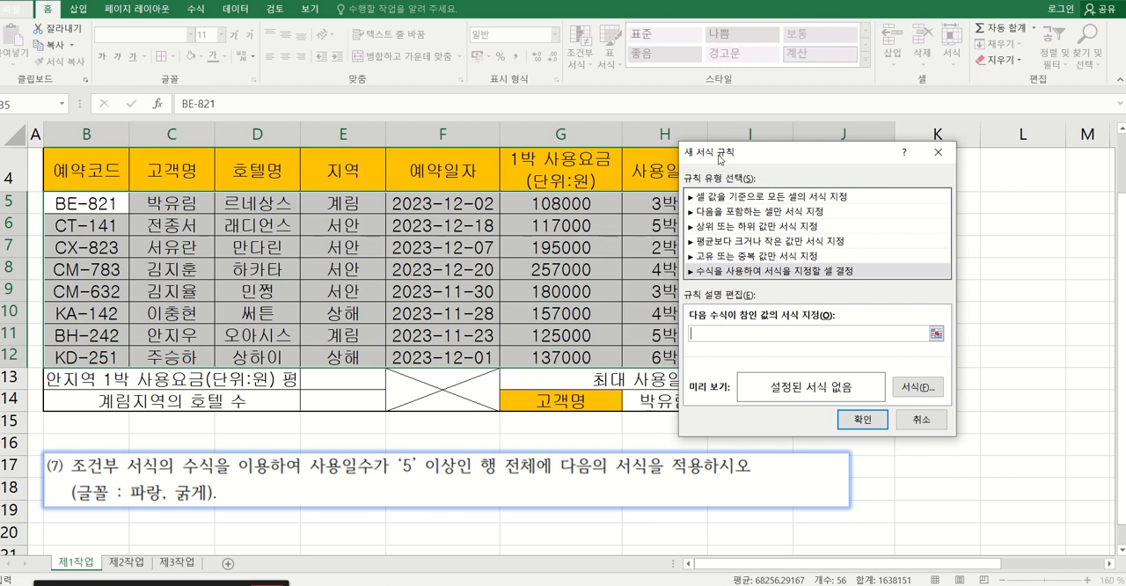
{"action": "left_click_drag", "start_coordinate": [719, 157], "coordinate": [811, 149]}
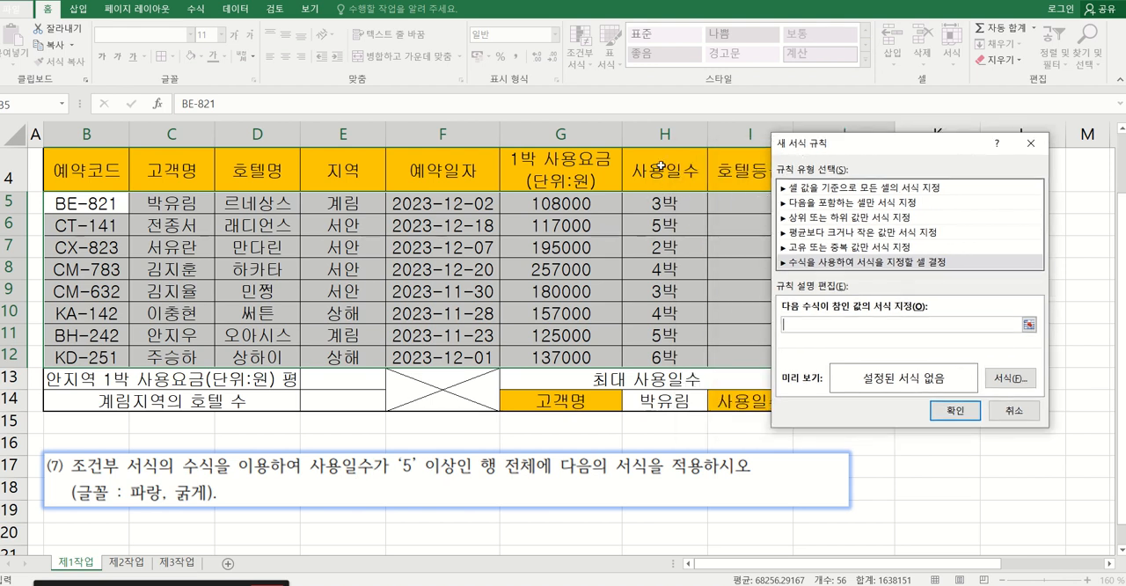
{"action": "left_click", "coordinate": [669, 203]}
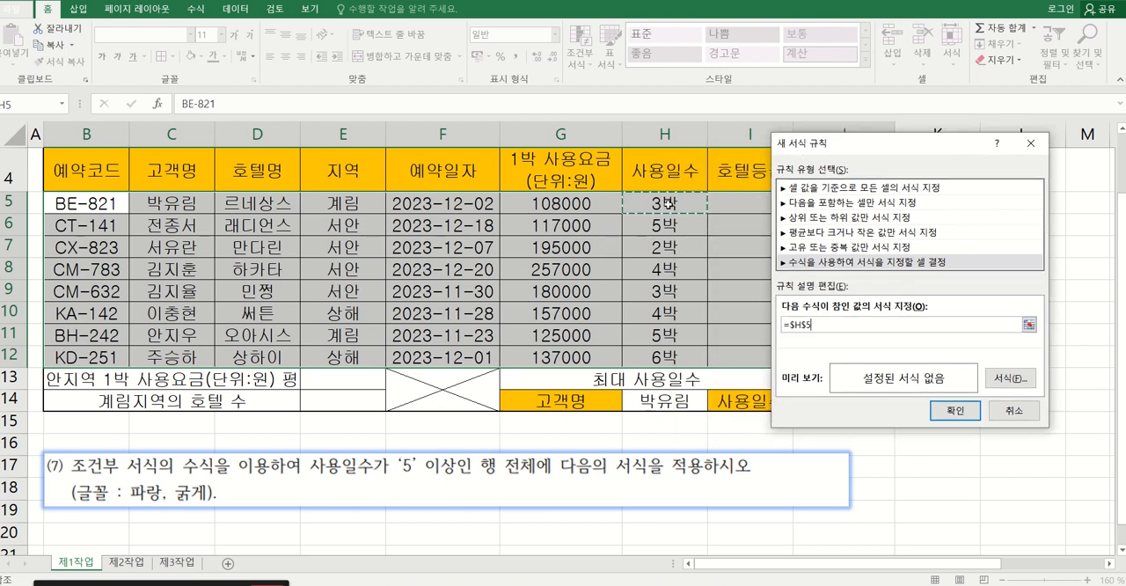
{"action": "left_click", "coordinate": [785, 327]}
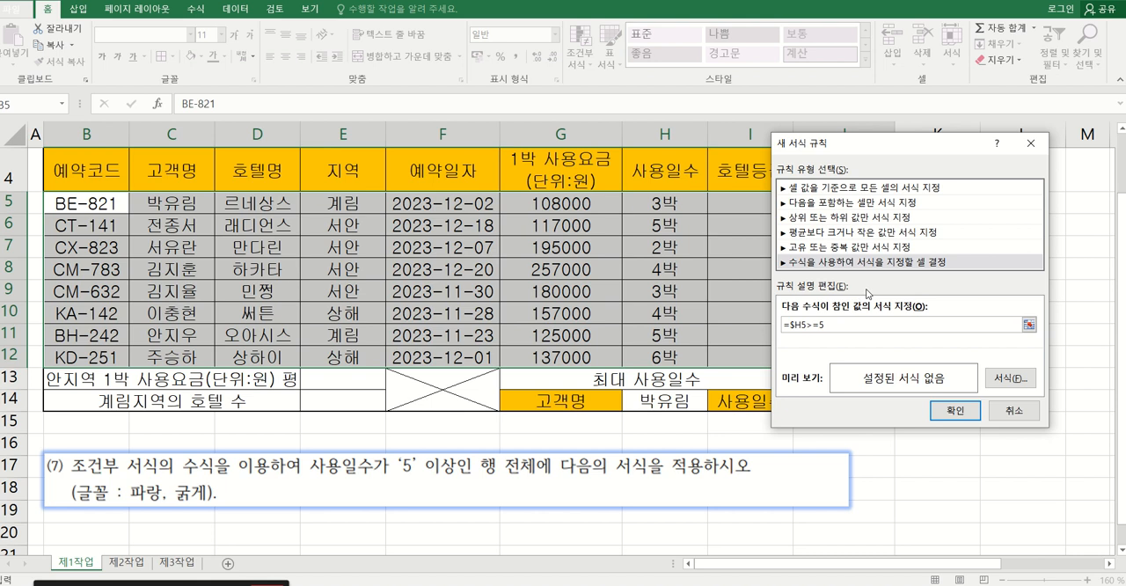
{"action": "left_click", "coordinate": [1073, 38]}
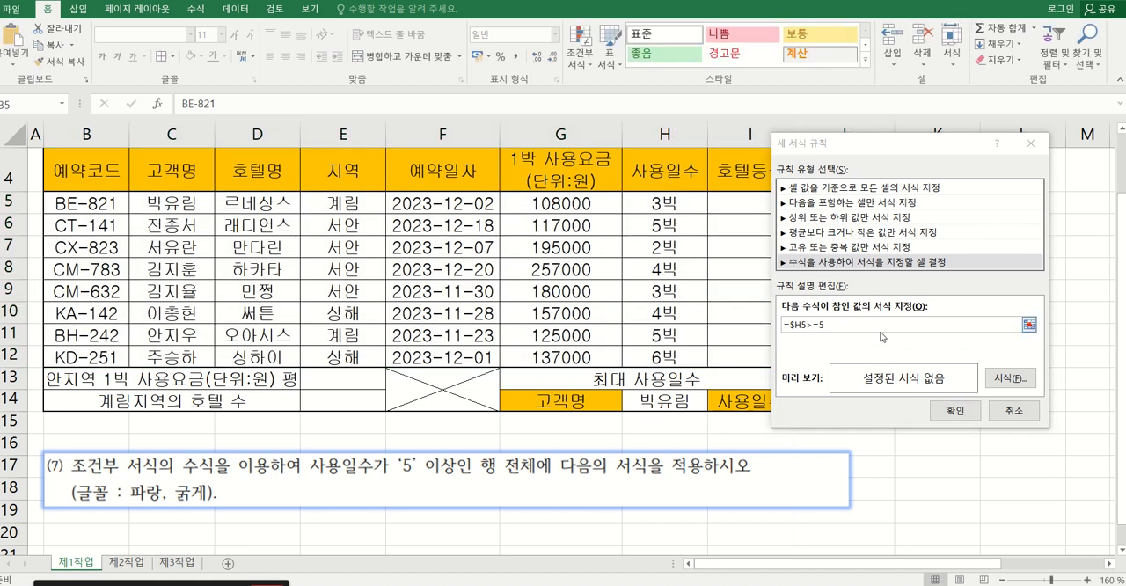
{"action": "right_click", "coordinate": [1056, 36]}
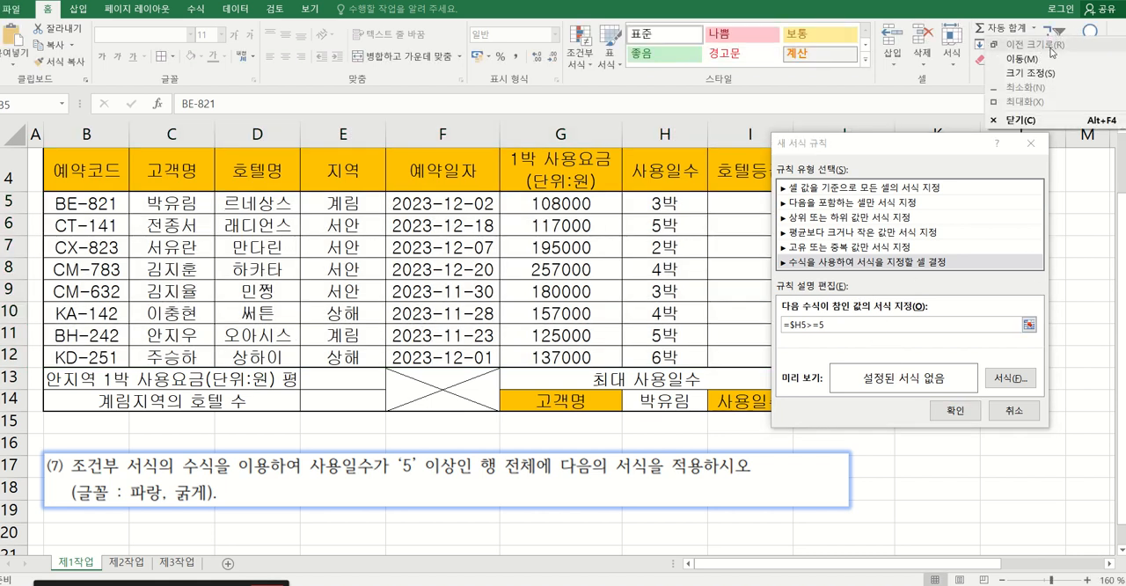
{"action": "left_click", "coordinate": [1041, 26]}
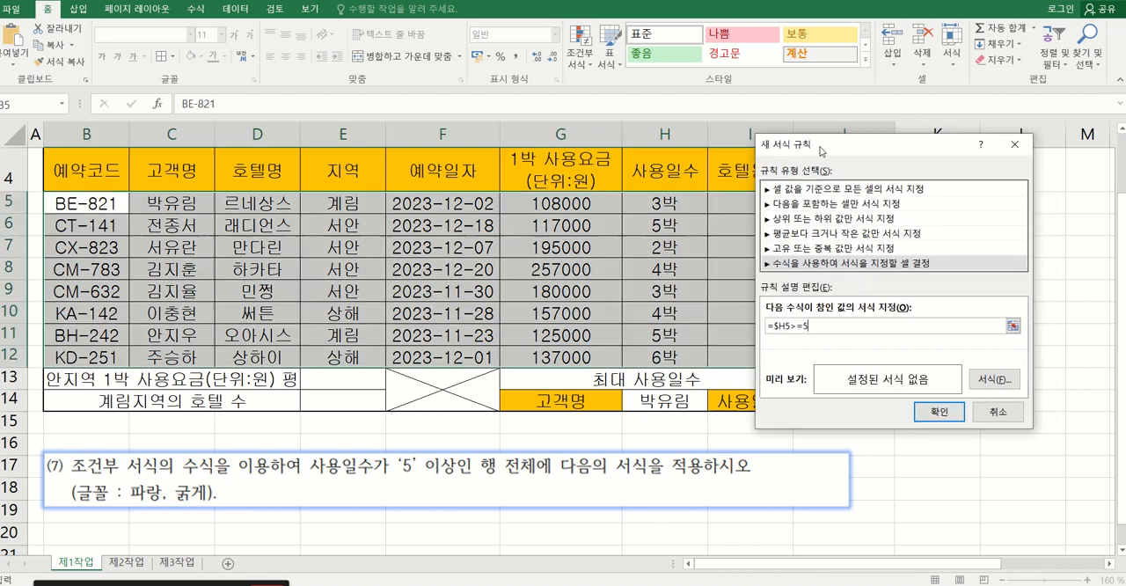
Give the conditional formatting rule a blue (파랑), bold (굵게) font and apply it to the selected range.
{"action": "left_click_drag", "start_coordinate": [843, 144], "coordinate": [793, 146]}
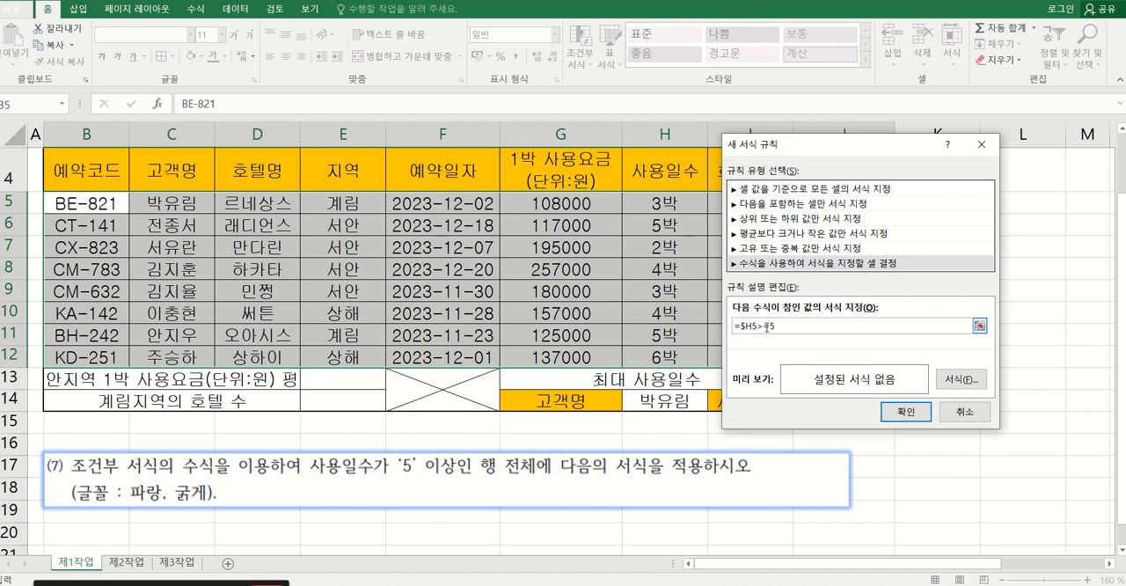
{"action": "left_click", "coordinate": [959, 381]}
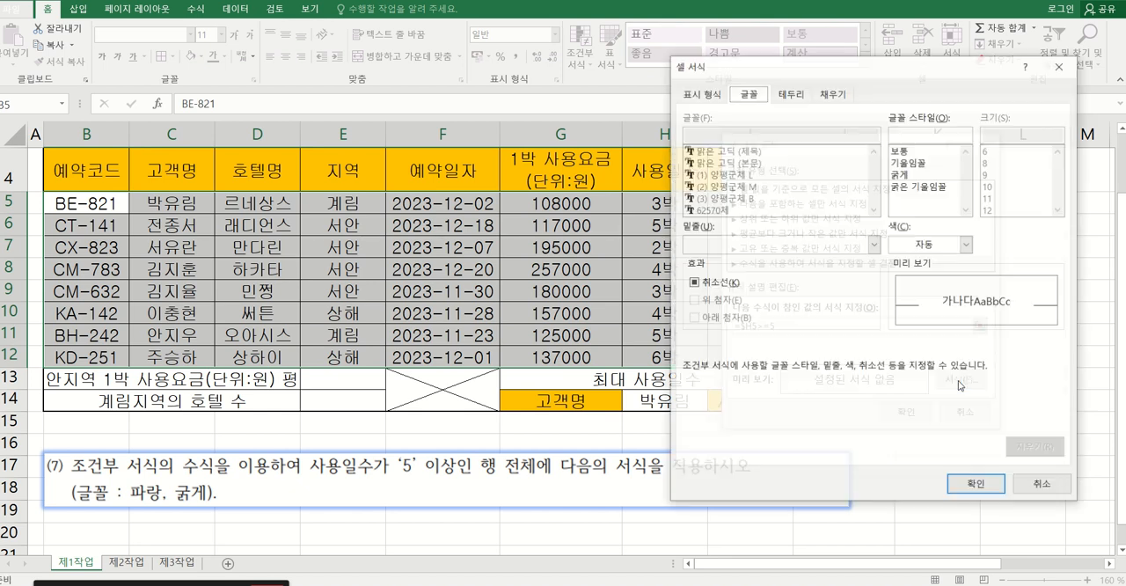
{"action": "left_click", "coordinate": [933, 246]}
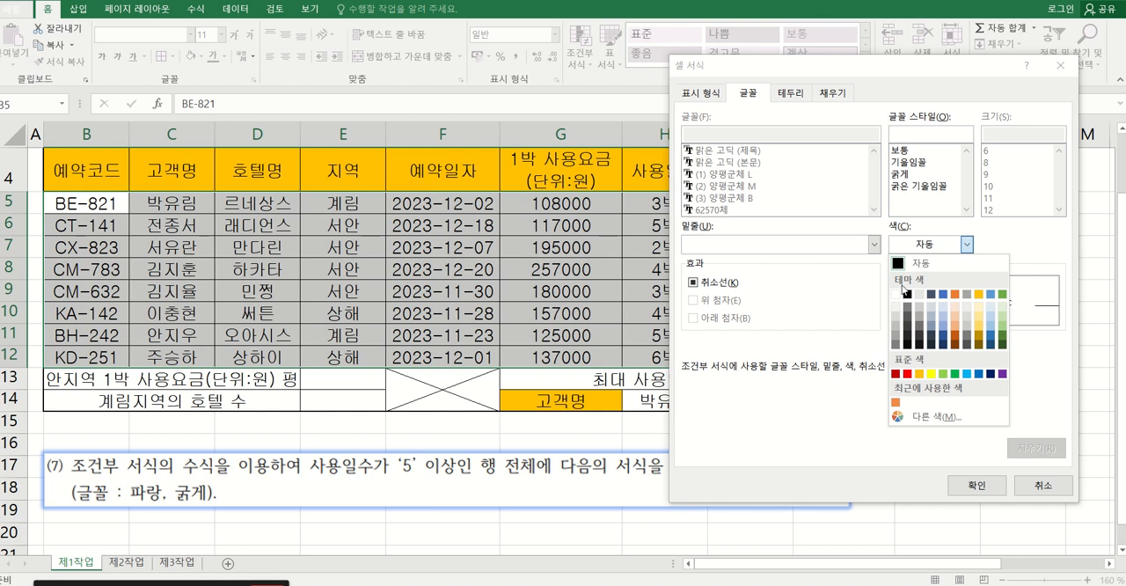
{"action": "left_click", "coordinate": [980, 375]}
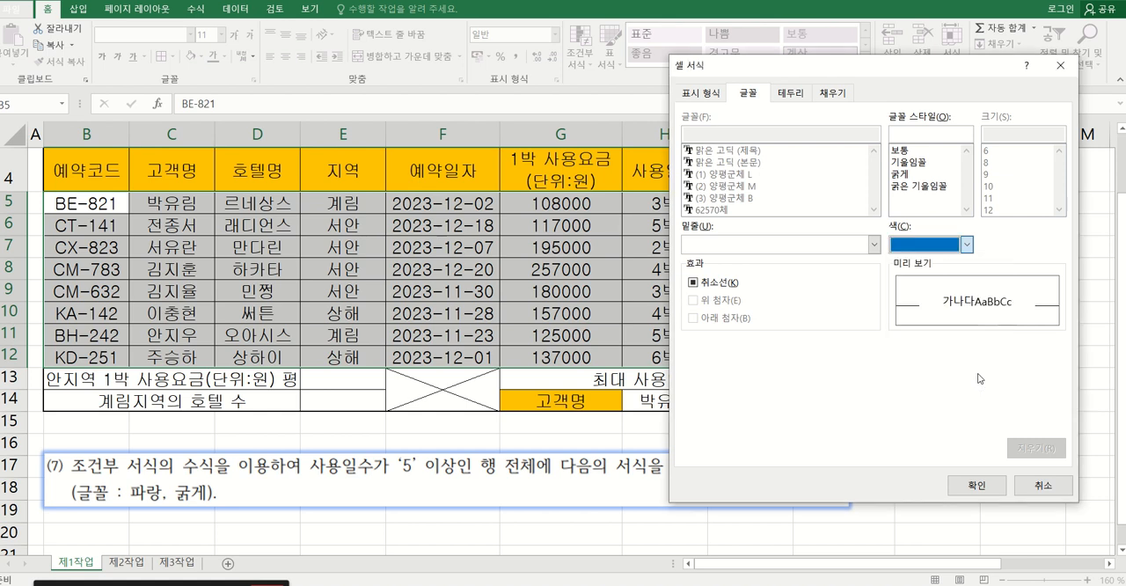
{"action": "left_click", "coordinate": [904, 175]}
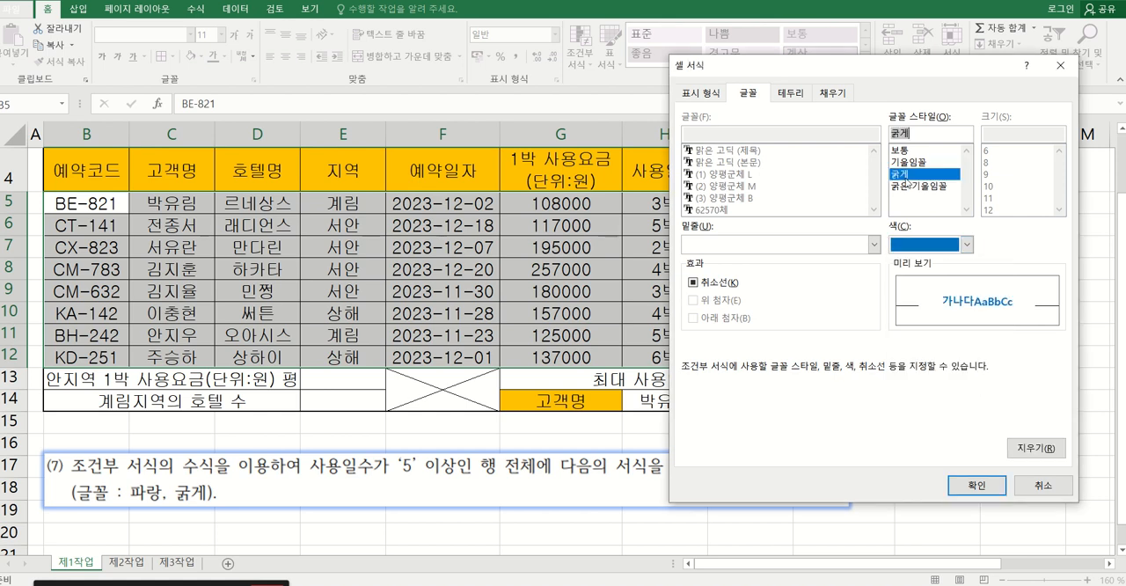
{"action": "left_click", "coordinate": [971, 485]}
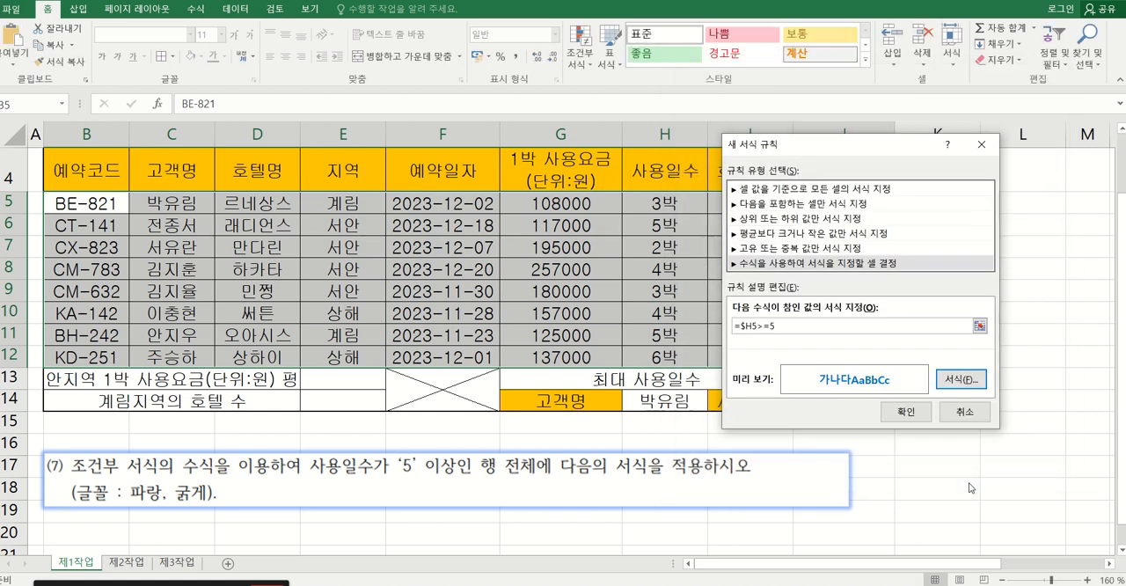
{"action": "left_click", "coordinate": [901, 420]}
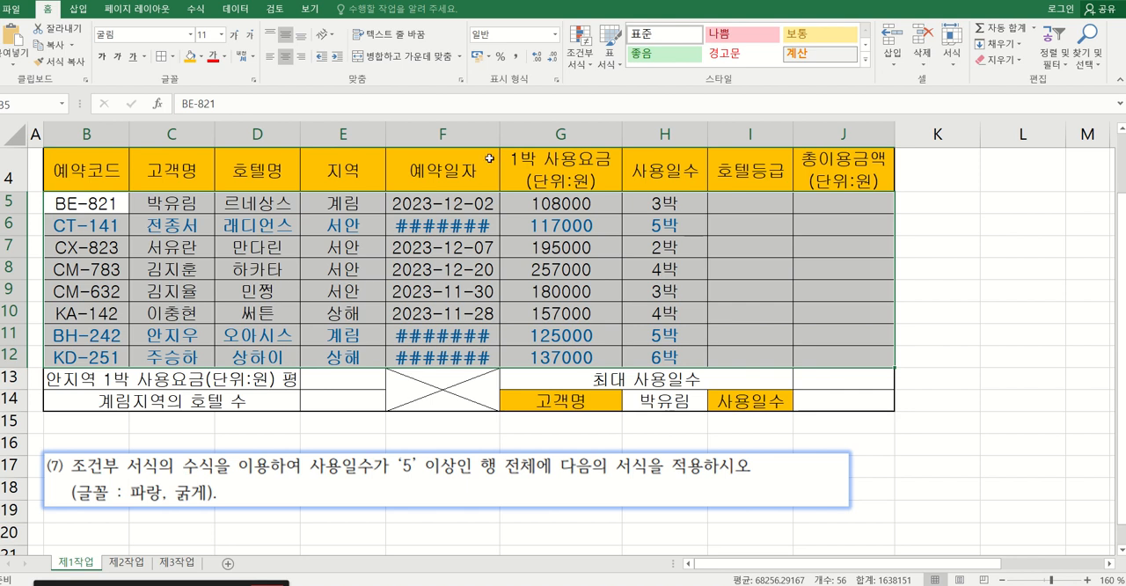
Widen column F so the bold reservation dates fit in their cells.
{"action": "left_click_drag", "start_coordinate": [515, 130], "coordinate": [518, 131]}
{"action": "left_click", "coordinate": [576, 310]}
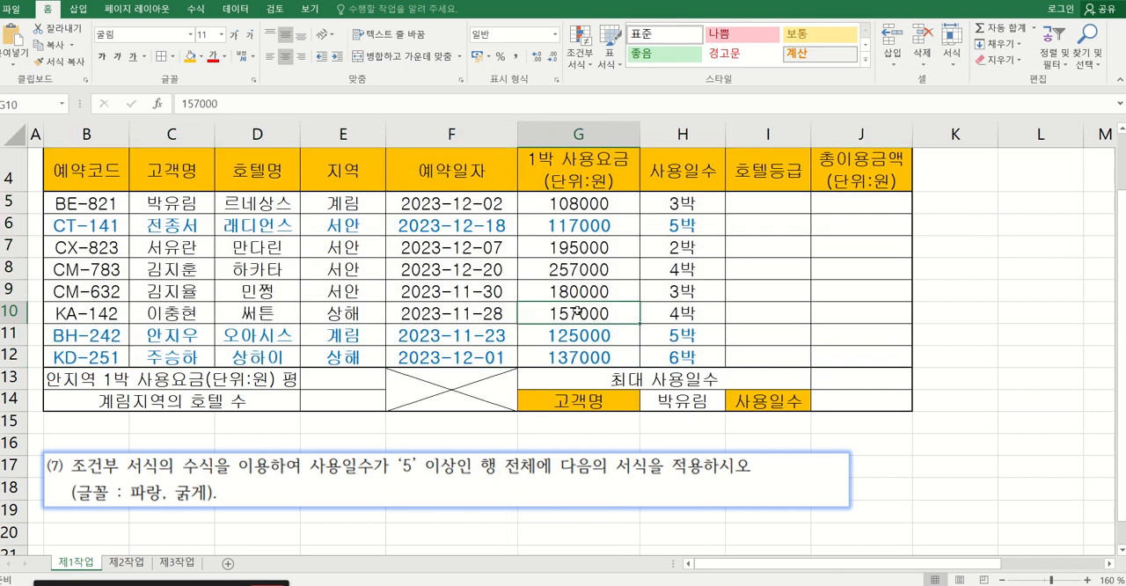
Recrop the instruction picture to show only the VLOOKUP instruction (6) and move it down to rows 18 and 19.
{"action": "left_click", "coordinate": [562, 502]}
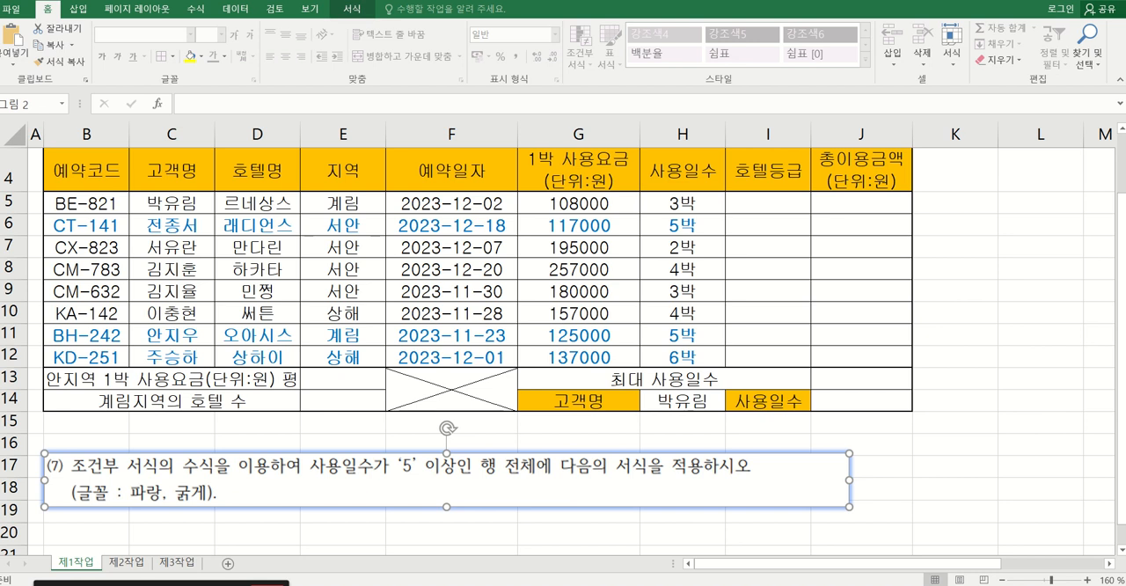
{"action": "left_click", "coordinate": [352, 10]}
{"action": "left_click", "coordinate": [973, 36]}
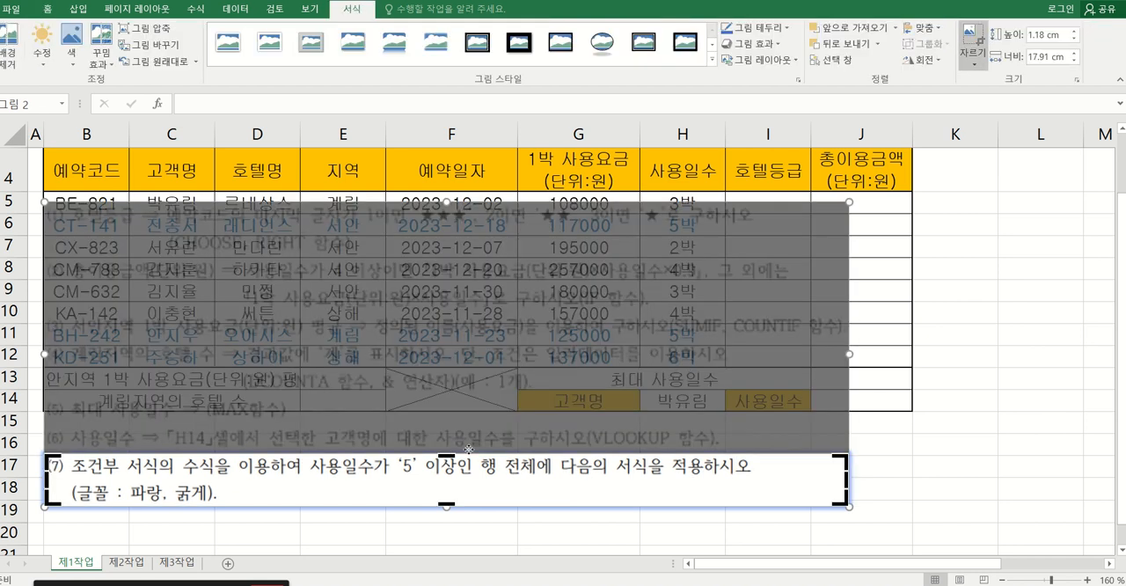
{"action": "left_click_drag", "start_coordinate": [447, 455], "coordinate": [455, 422]}
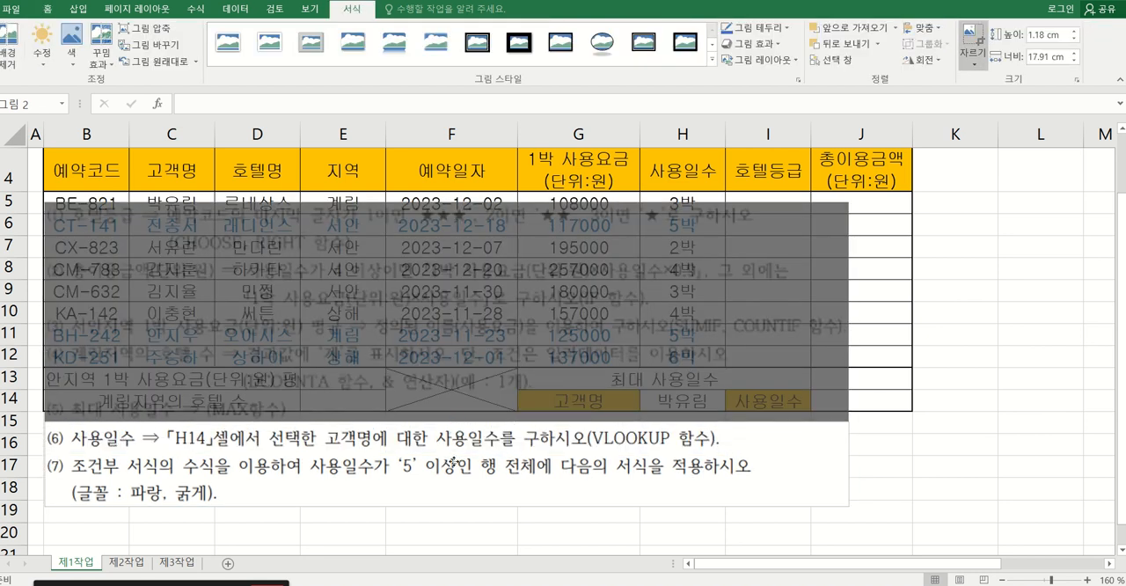
{"action": "left_click_drag", "start_coordinate": [447, 503], "coordinate": [447, 450]}
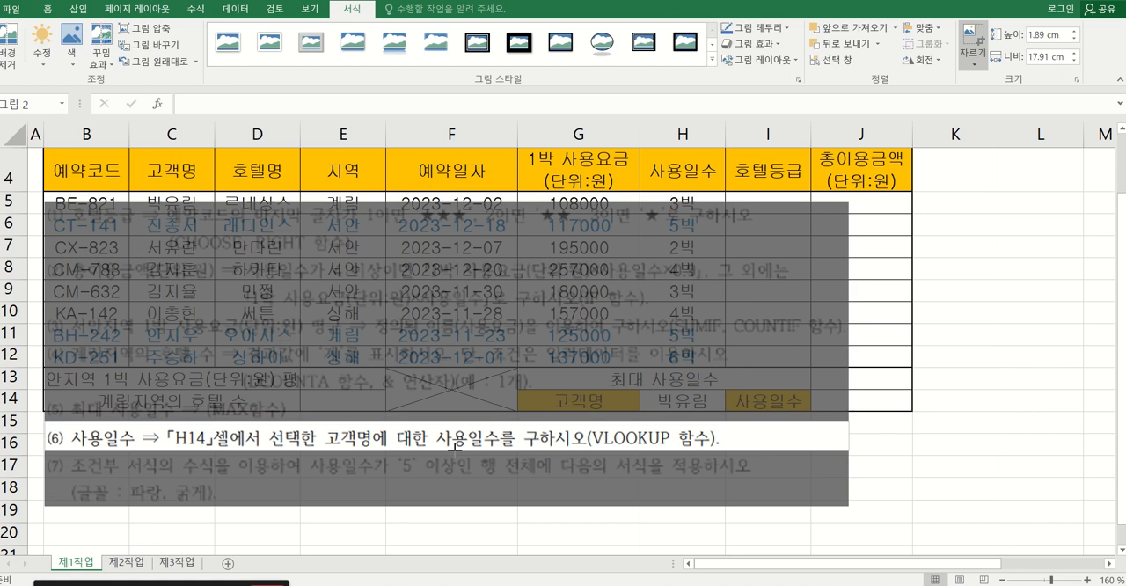
{"action": "left_click", "coordinate": [973, 35]}
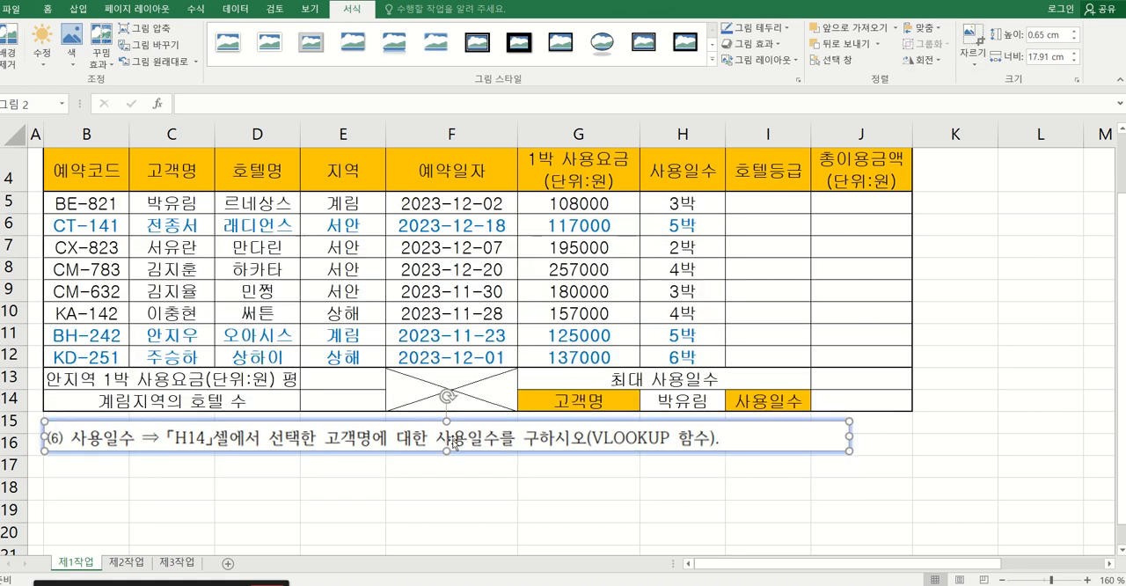
{"action": "left_click_drag", "start_coordinate": [438, 445], "coordinate": [441, 507]}
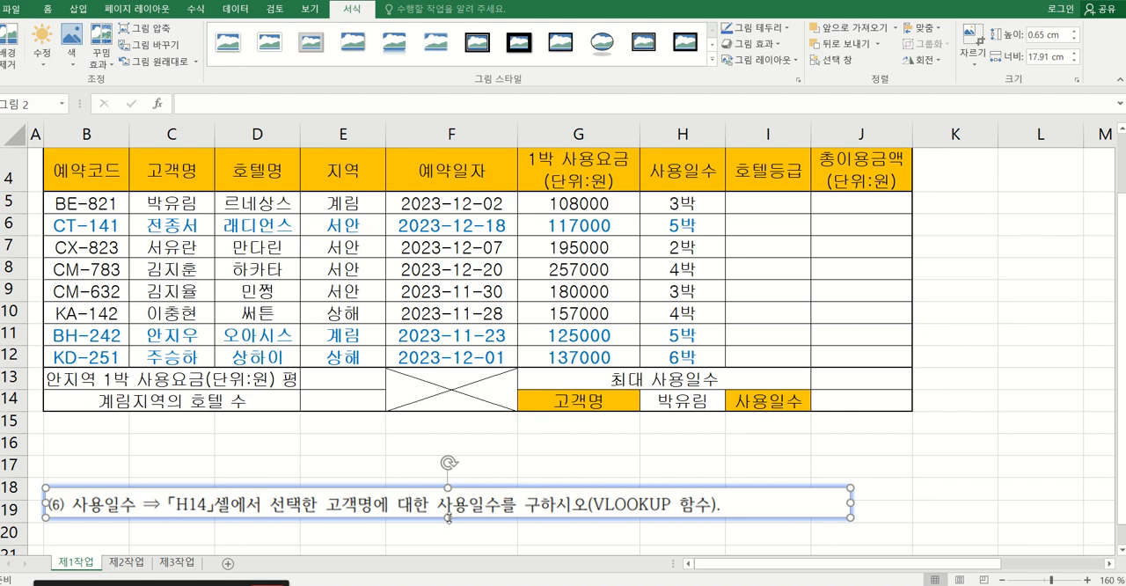
Examine the 고객명 and 사용일수 labels in row 14 and the matching table columns in C4:H12.
{"action": "left_click", "coordinate": [583, 396]}
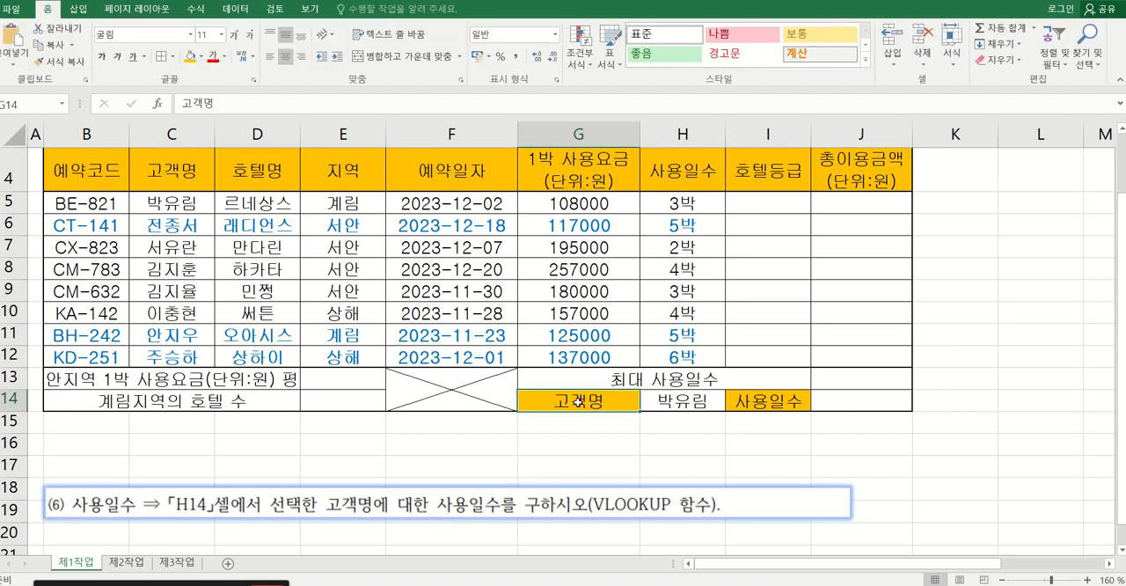
{"action": "left_click", "coordinate": [773, 403]}
{"action": "left_click", "coordinate": [605, 397]}
{"action": "left_click", "coordinate": [787, 397]}
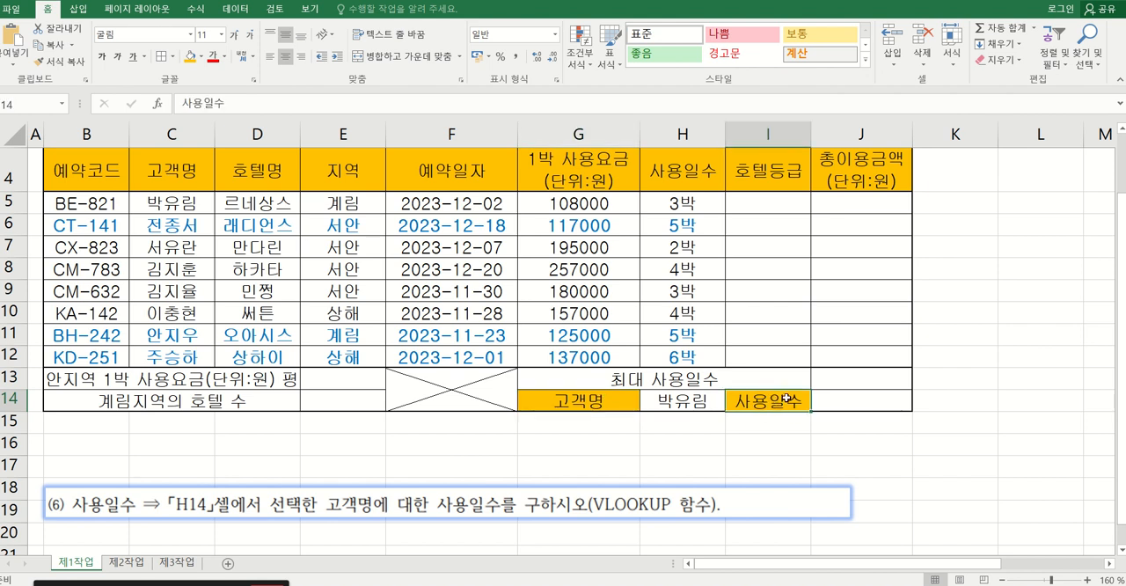
{"action": "left_click", "coordinate": [167, 171]}
{"action": "left_click_drag", "start_coordinate": [168, 177], "coordinate": [682, 348]}
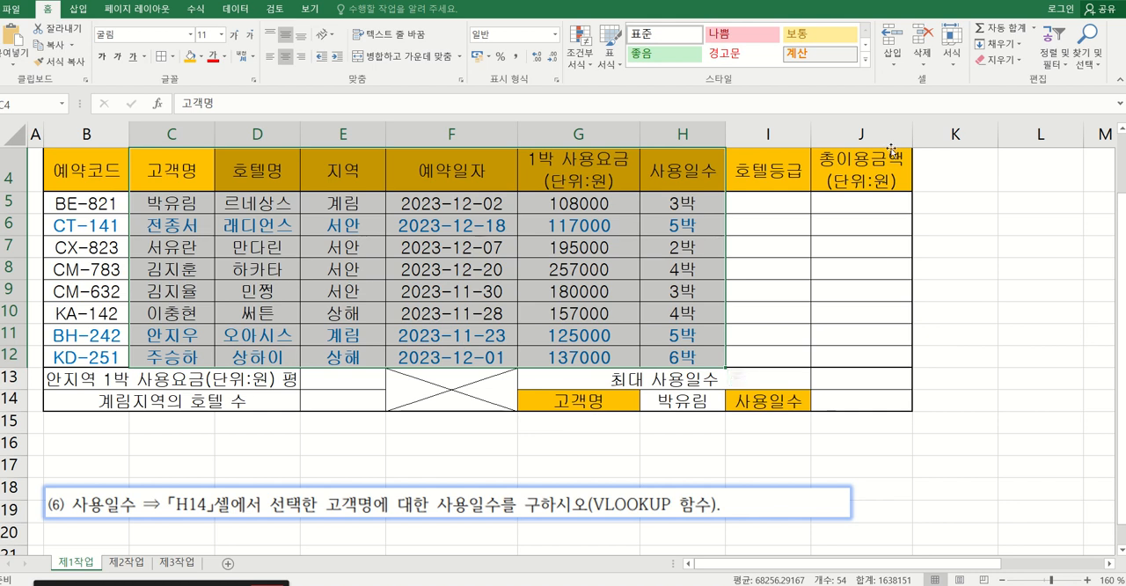
Start a VLOOKUP function in J14 with H14 as the lookup value and C5:H12 as the table array.
{"action": "left_click", "coordinate": [862, 409]}
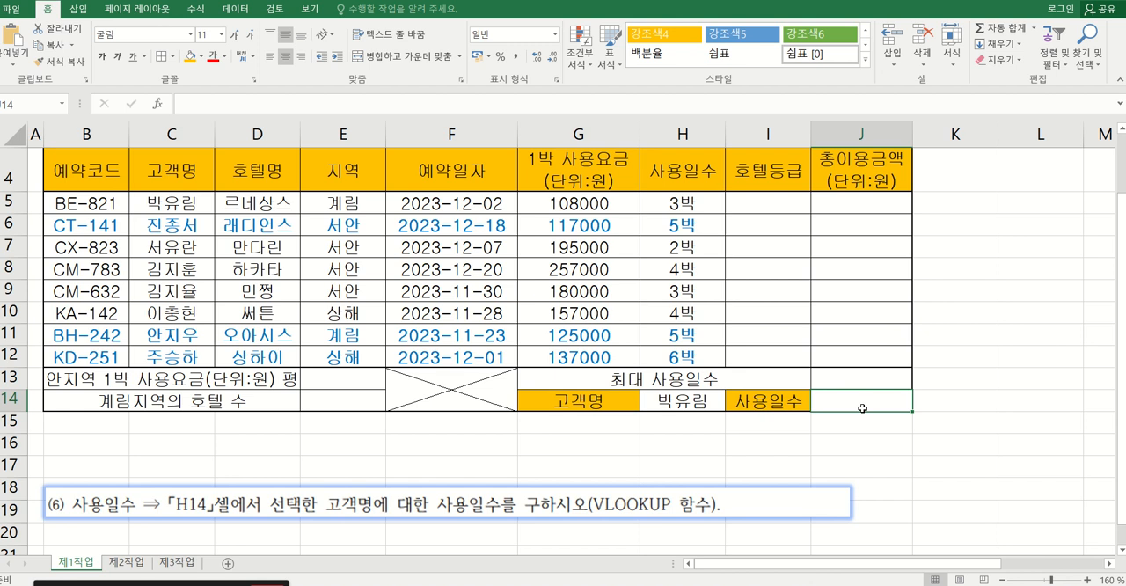
{"action": "type", "text": "="}
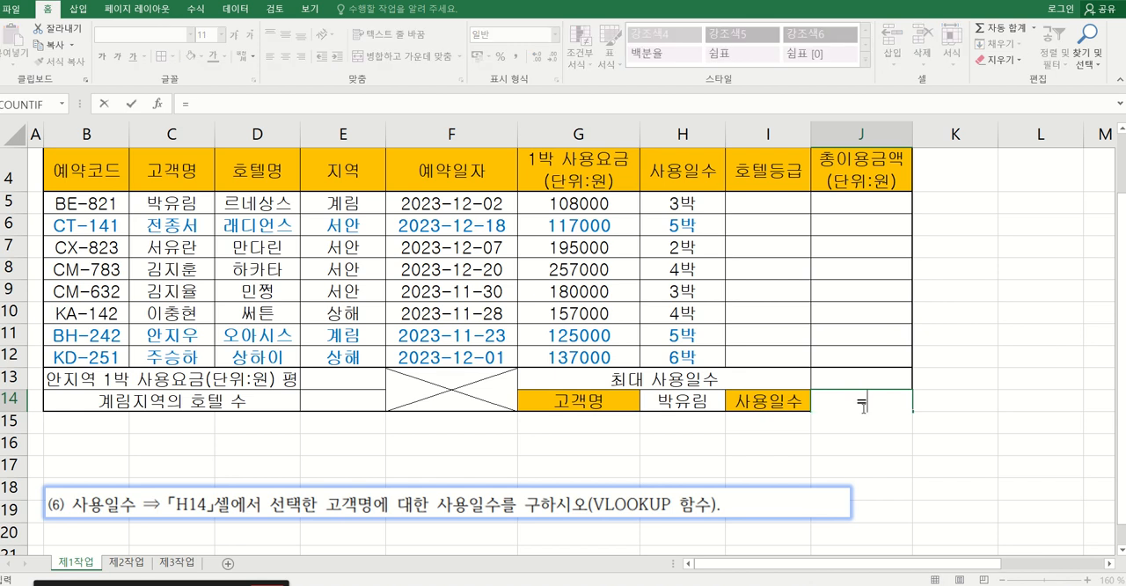
{"action": "type", "text": "vloo"}
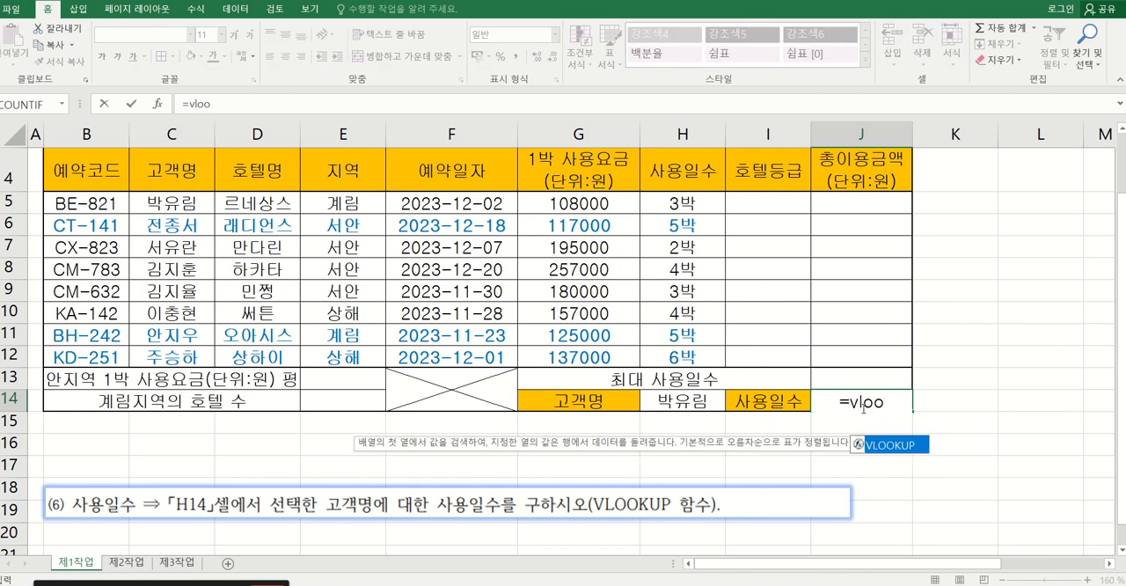
{"action": "key", "text": "Tab"}
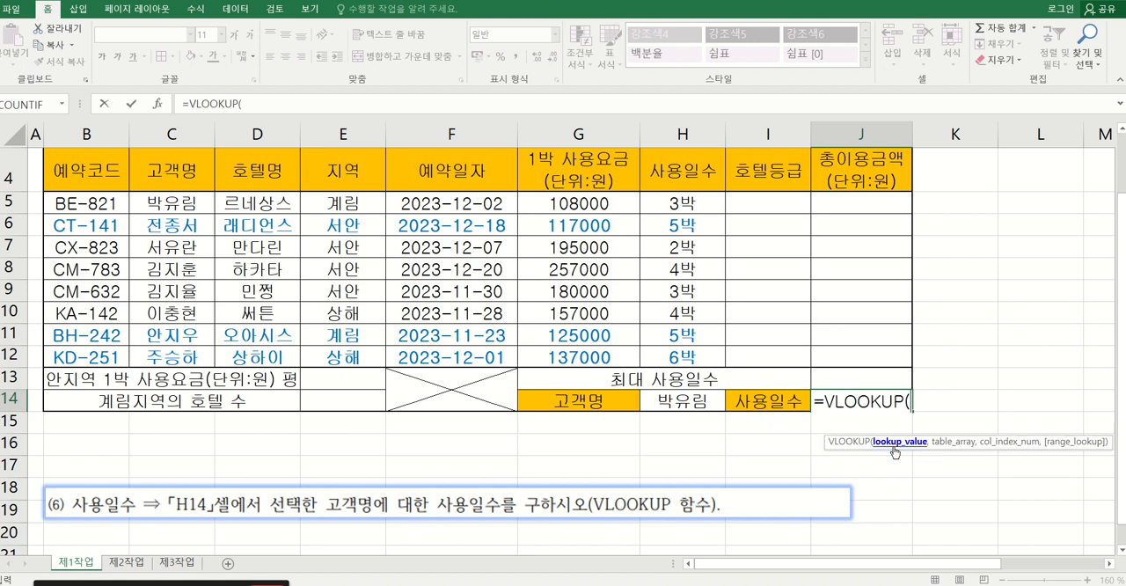
{"action": "left_click", "coordinate": [159, 105]}
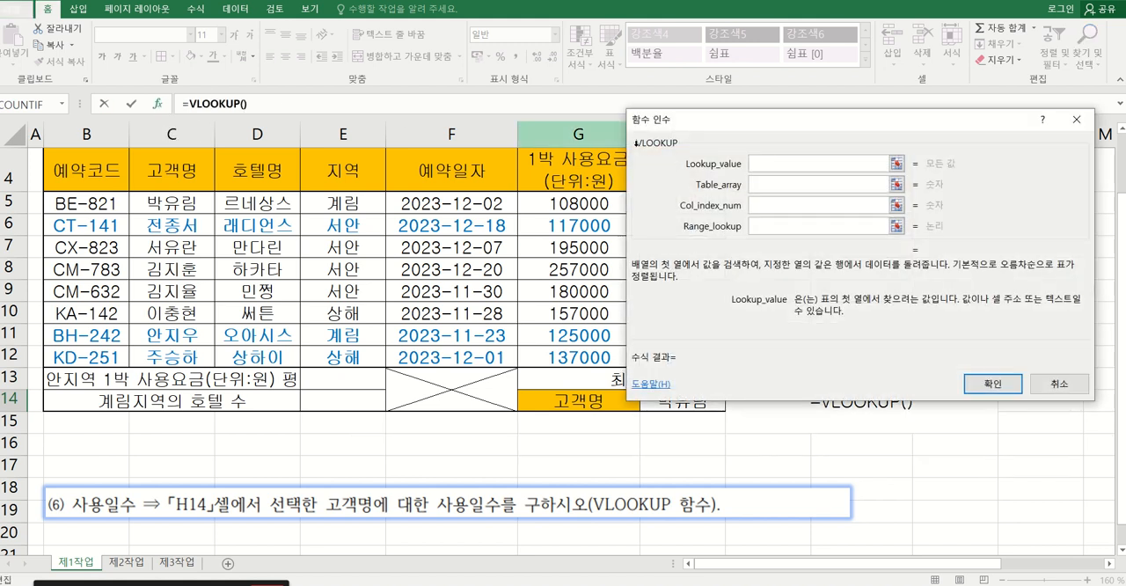
{"action": "left_click_drag", "start_coordinate": [699, 126], "coordinate": [811, 164]}
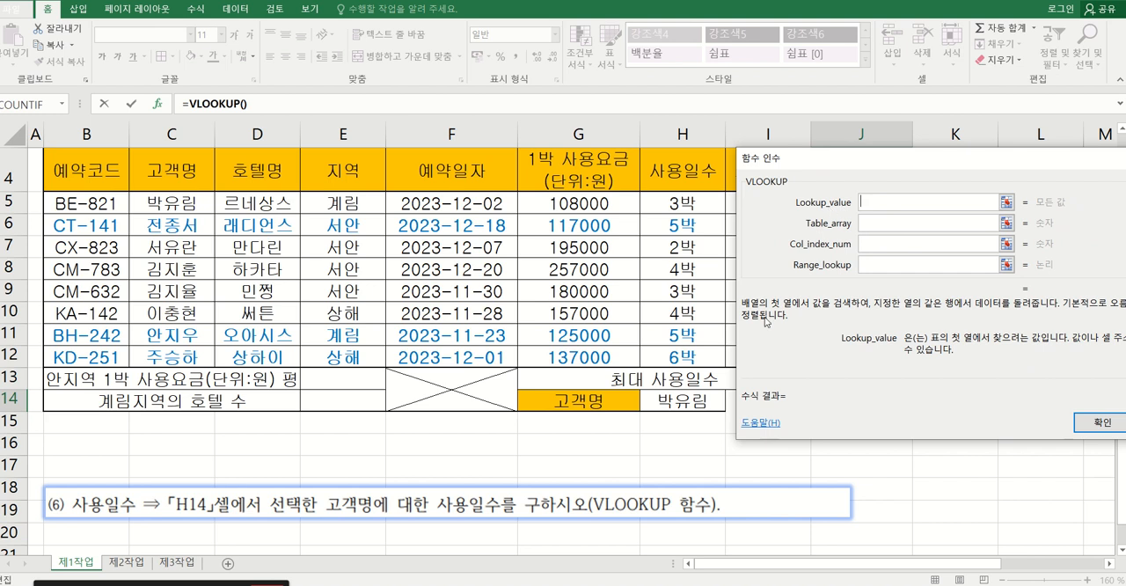
{"action": "left_click", "coordinate": [683, 401]}
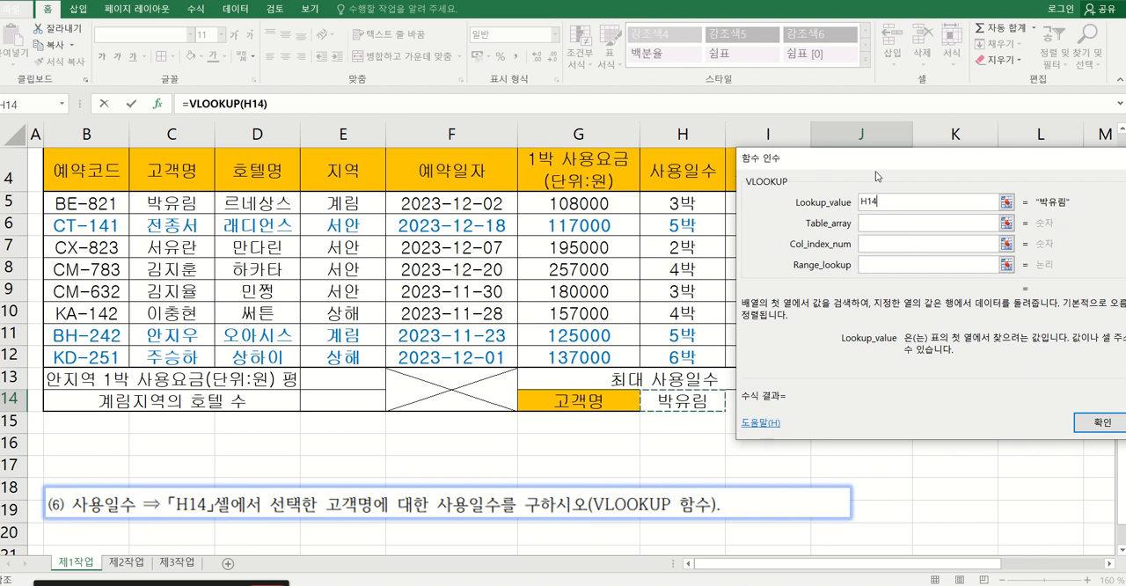
{"action": "left_click", "coordinate": [876, 224]}
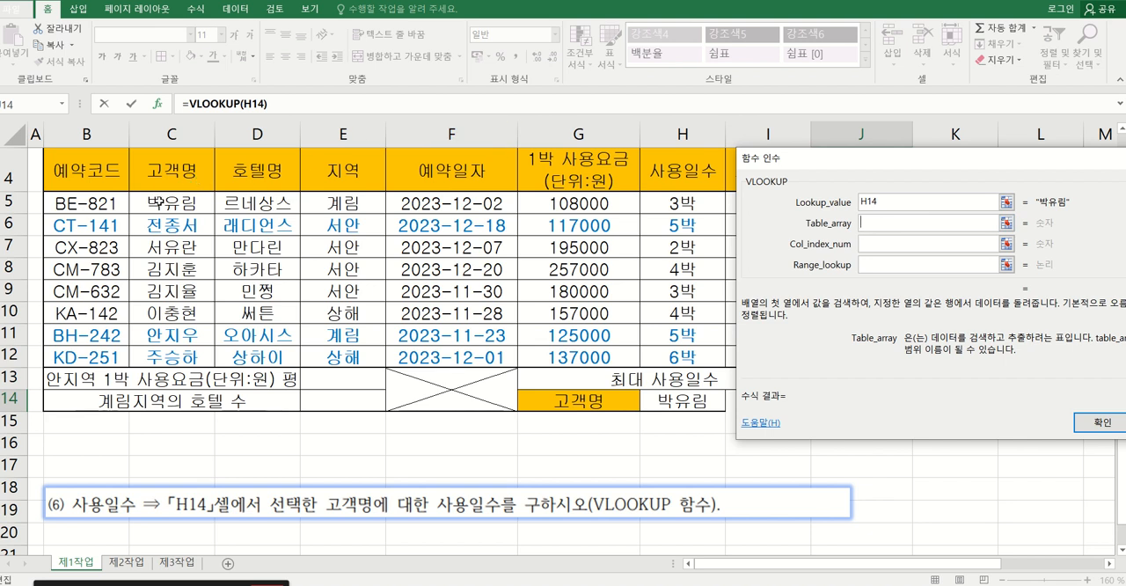
{"action": "left_click_drag", "start_coordinate": [158, 200], "coordinate": [676, 361]}
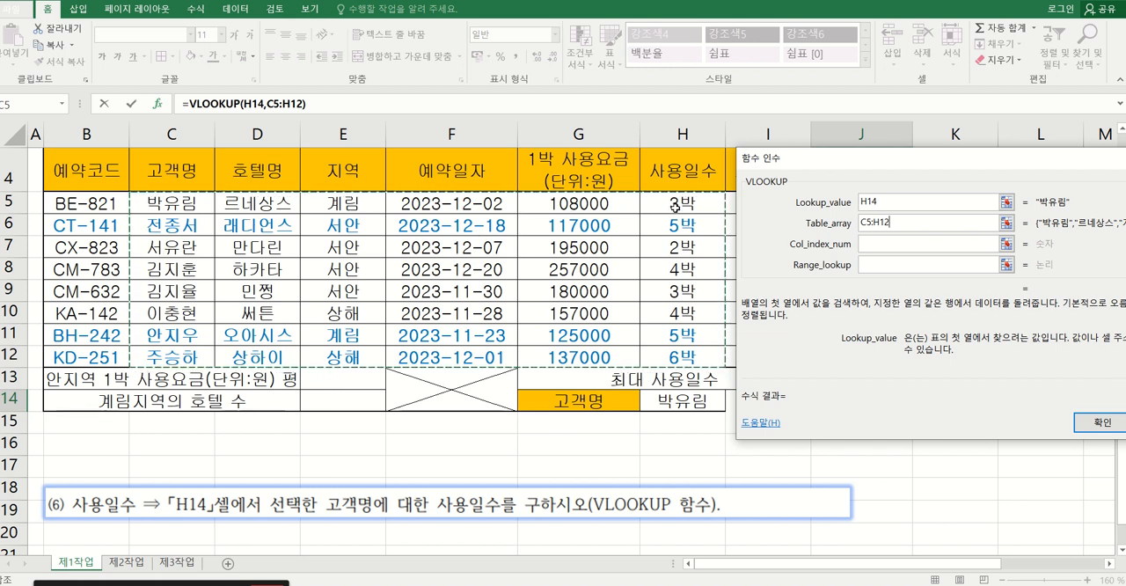
Complete the VLOOKUP in J14 with column index 6 and range lookup 0.
{"action": "left_click", "coordinate": [862, 248]}
{"action": "type", "text": "6"}
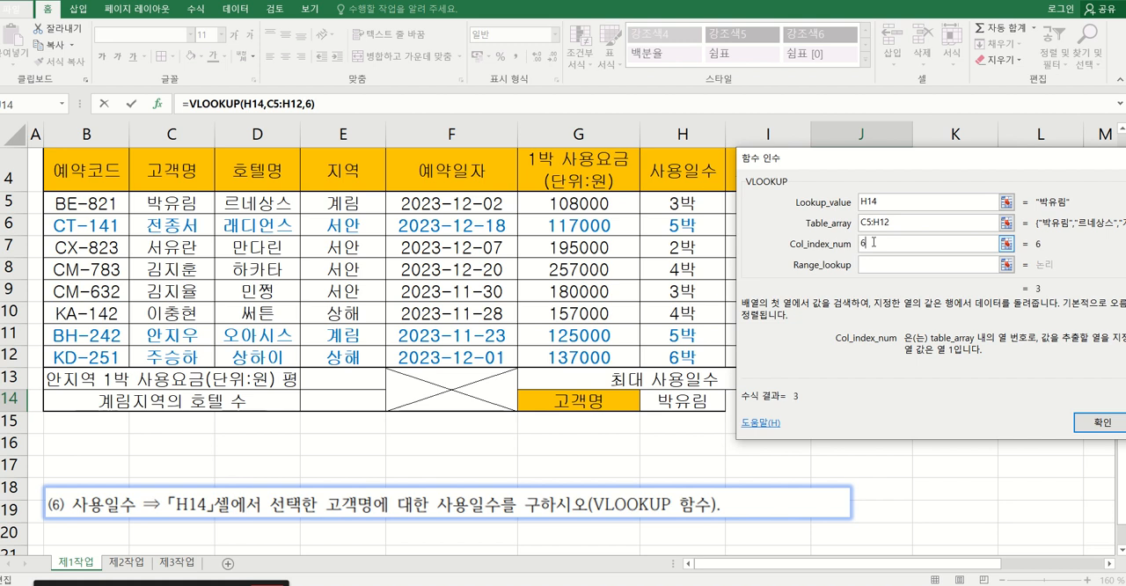
{"action": "left_click", "coordinate": [873, 264]}
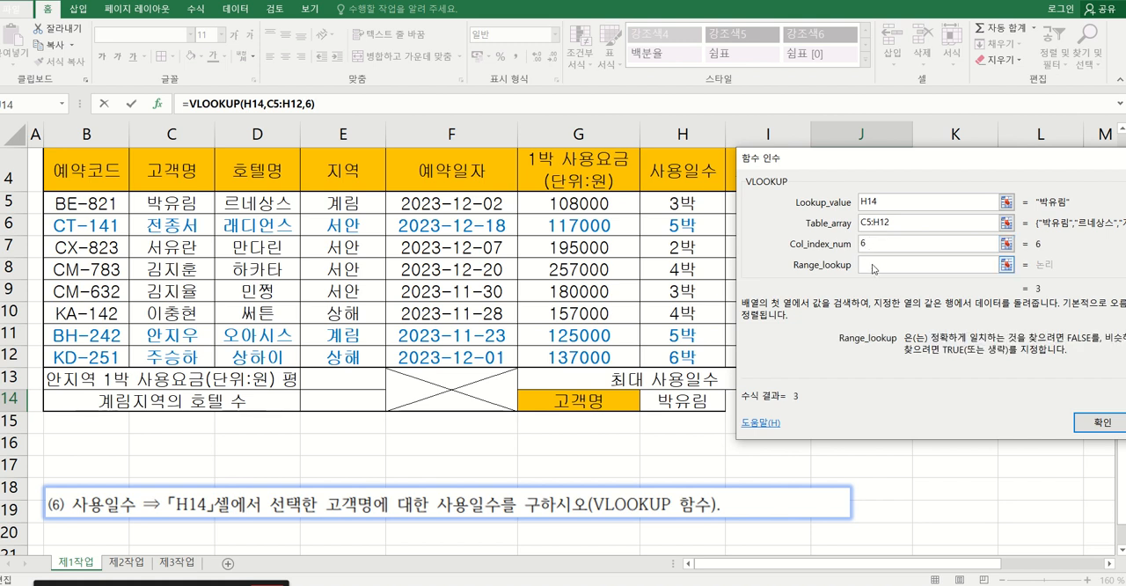
{"action": "type", "text": "0"}
{"action": "left_click", "coordinate": [1097, 422]}
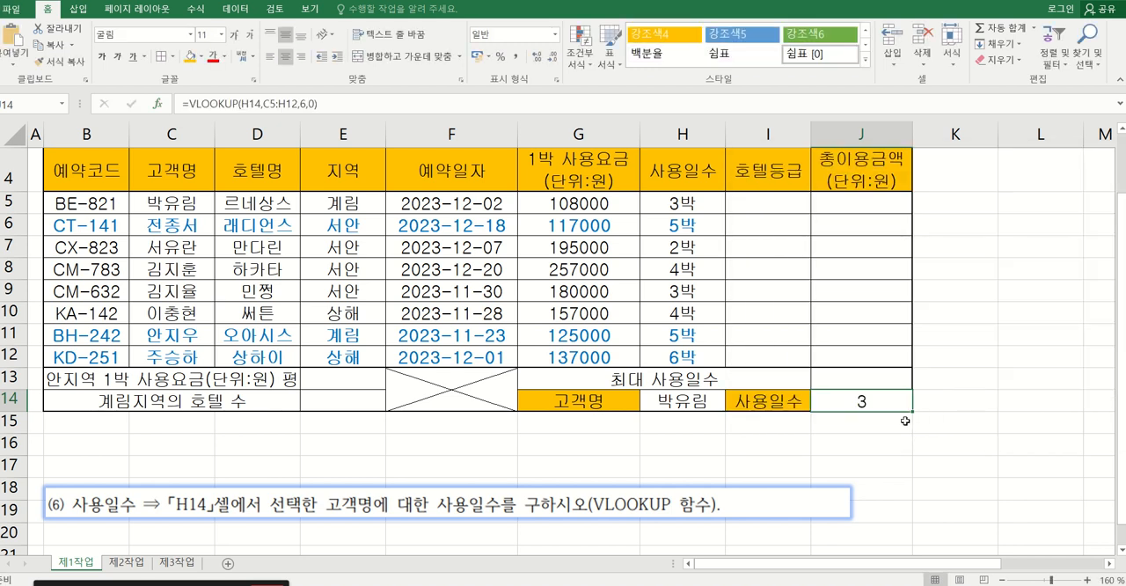
Recrop the instruction picture to show only the MAX instruction (5) and move it down to row 18.
{"action": "left_click", "coordinate": [365, 515]}
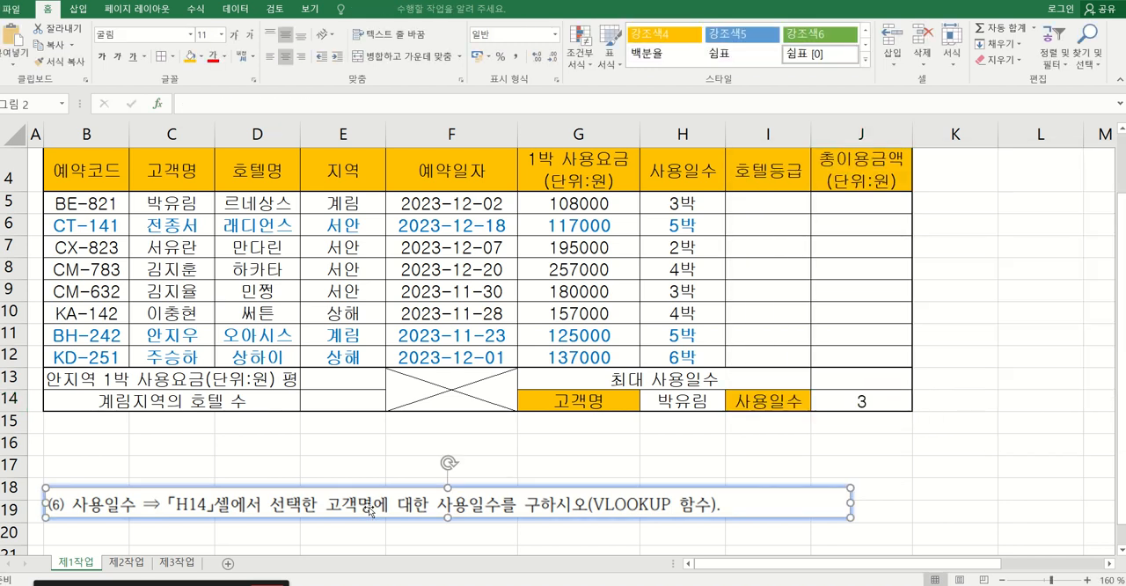
{"action": "left_click", "coordinate": [352, 9]}
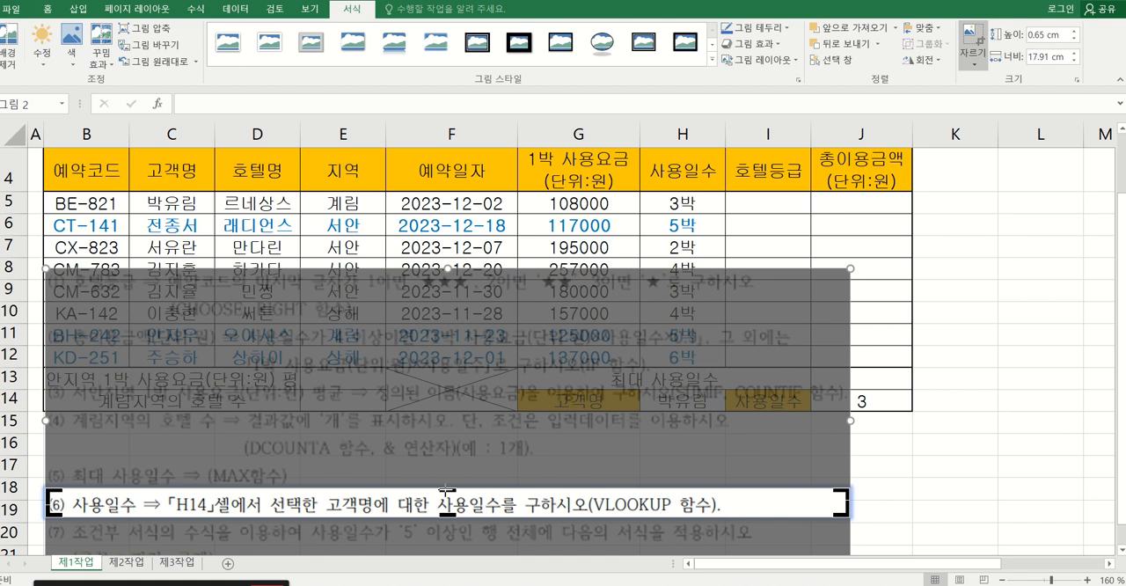
{"action": "left_click_drag", "start_coordinate": [446, 490], "coordinate": [446, 462]}
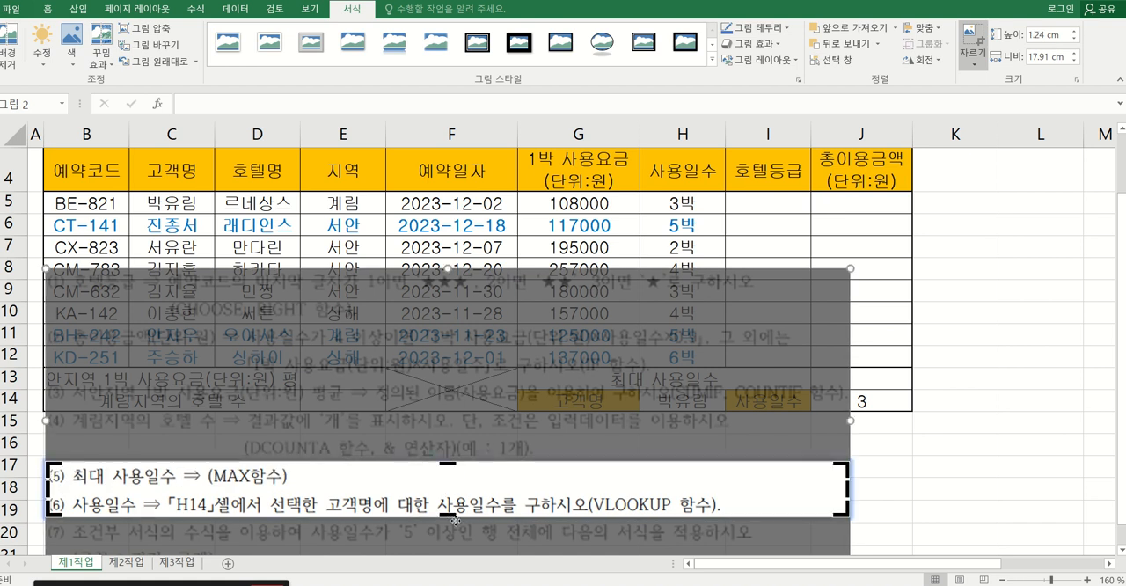
{"action": "left_click_drag", "start_coordinate": [447, 513], "coordinate": [447, 485]}
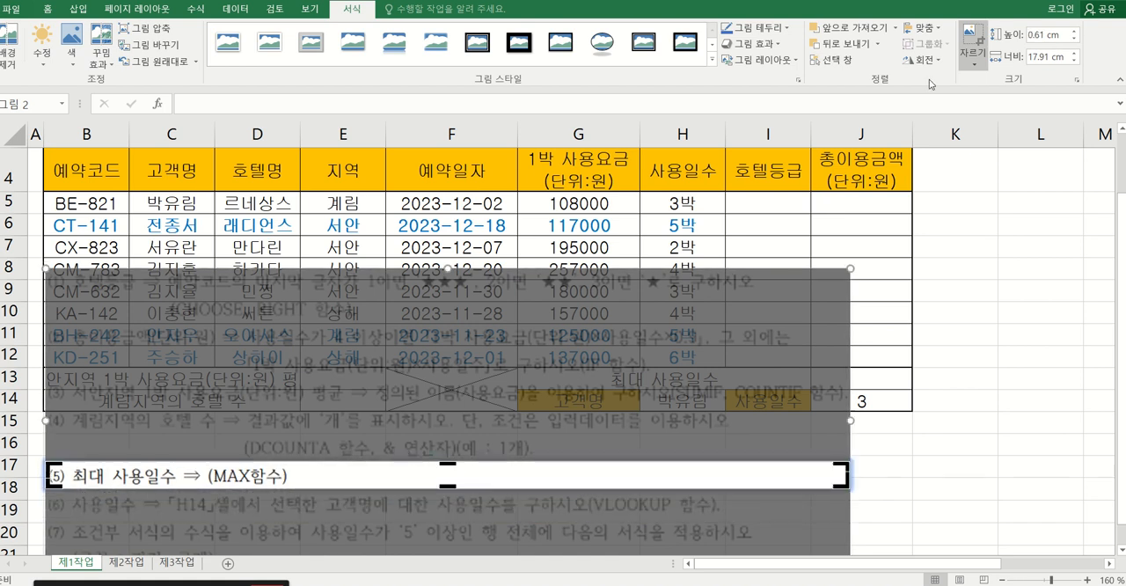
{"action": "left_click", "coordinate": [970, 34]}
{"action": "left_click_drag", "start_coordinate": [235, 479], "coordinate": [235, 494]}
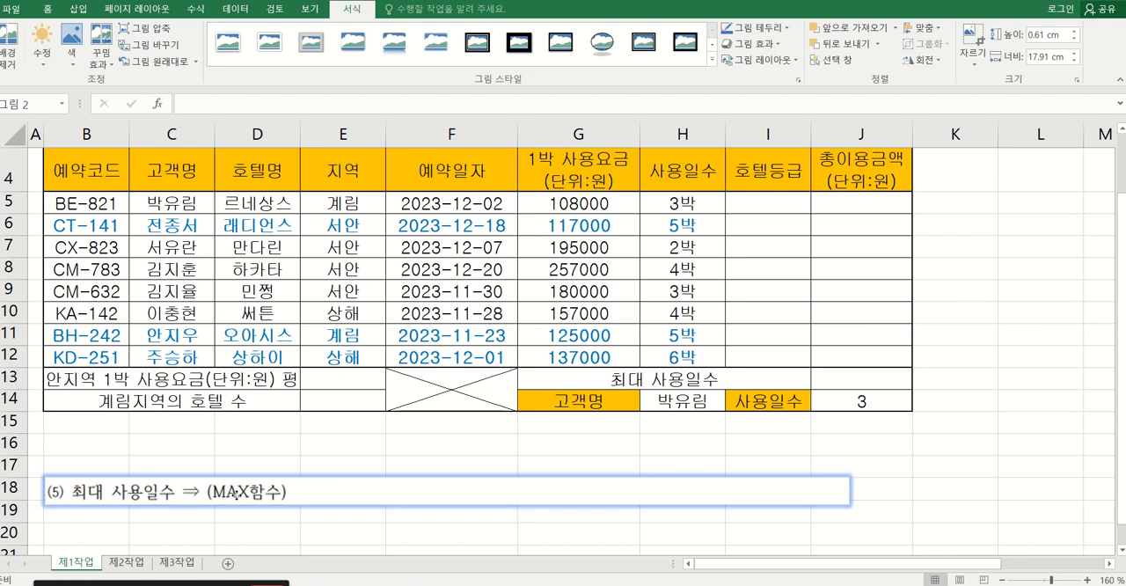
Calculate the 최대 사용일수 in J13 with a MAX function over H5:H12.
{"action": "left_click", "coordinate": [843, 380]}
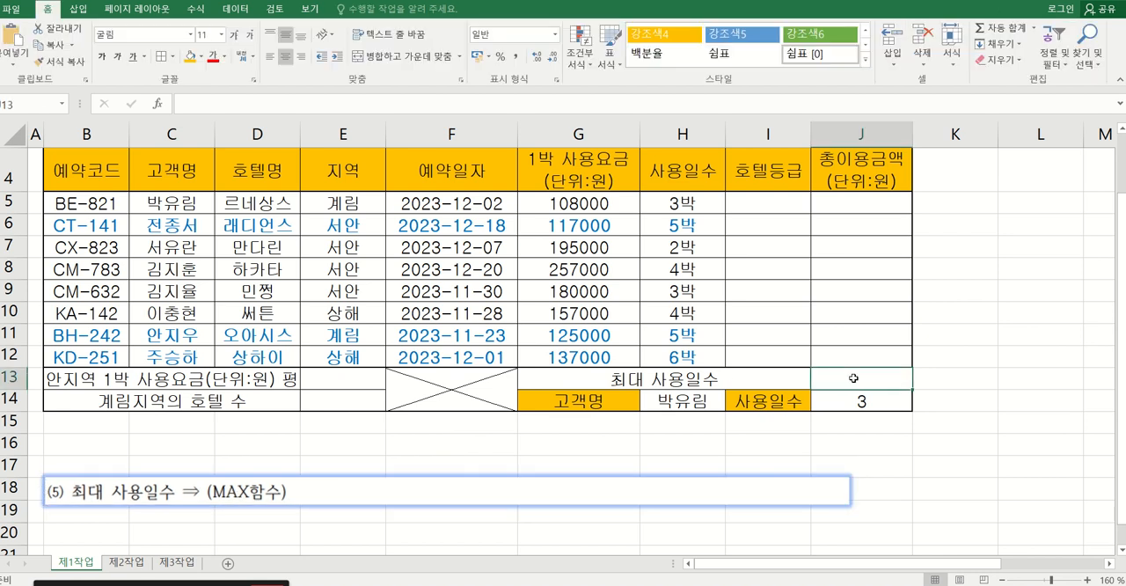
{"action": "type", "text": "="}
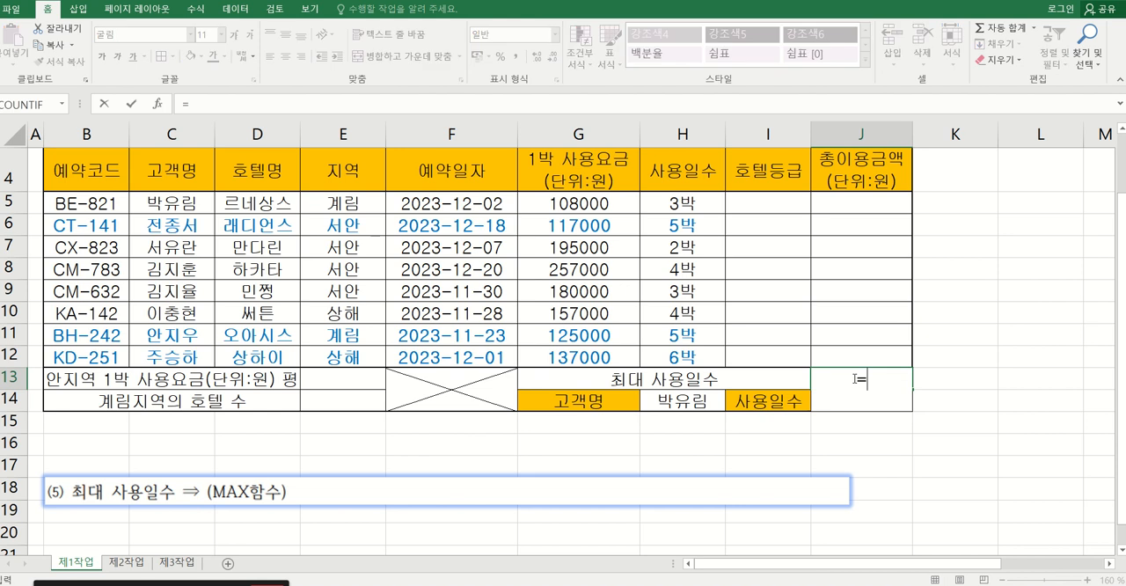
{"action": "type", "text": "max"}
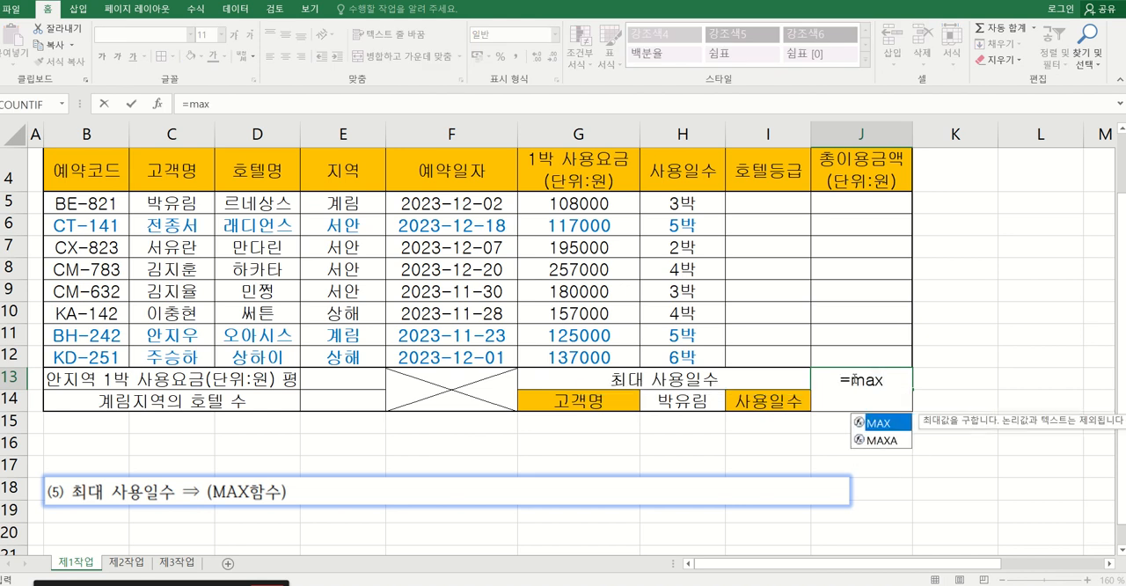
{"action": "double_click", "coordinate": [878, 425]}
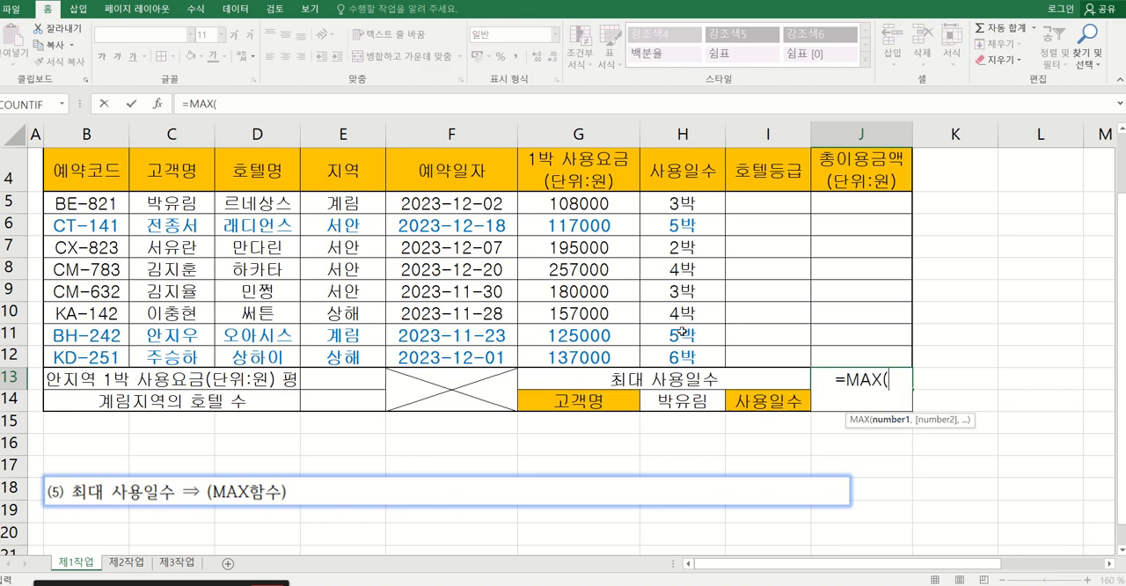
{"action": "left_click", "coordinate": [158, 106]}
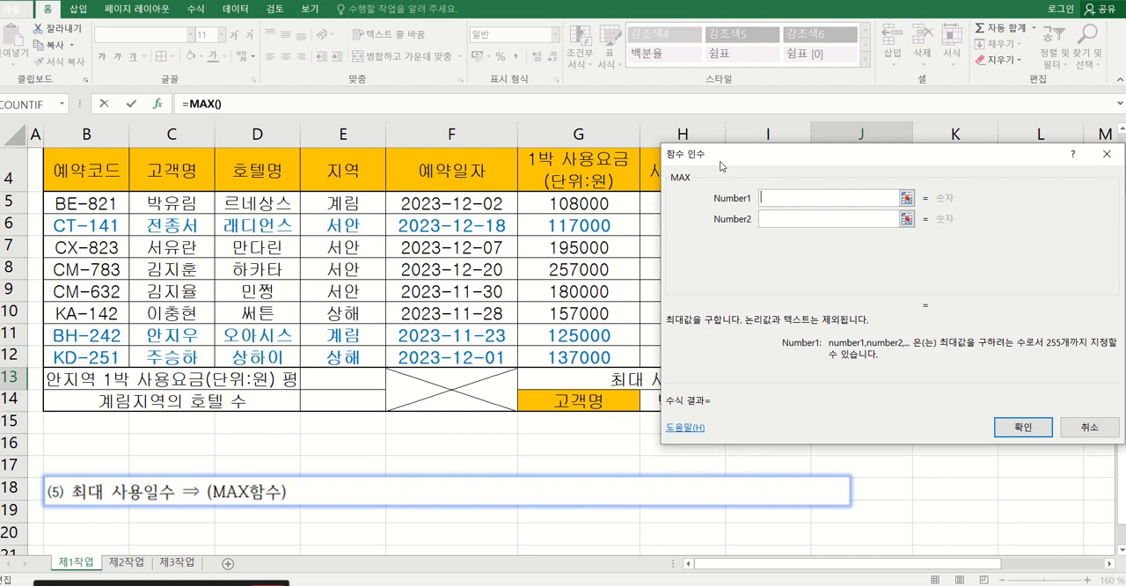
{"action": "left_click_drag", "start_coordinate": [730, 164], "coordinate": [800, 158]}
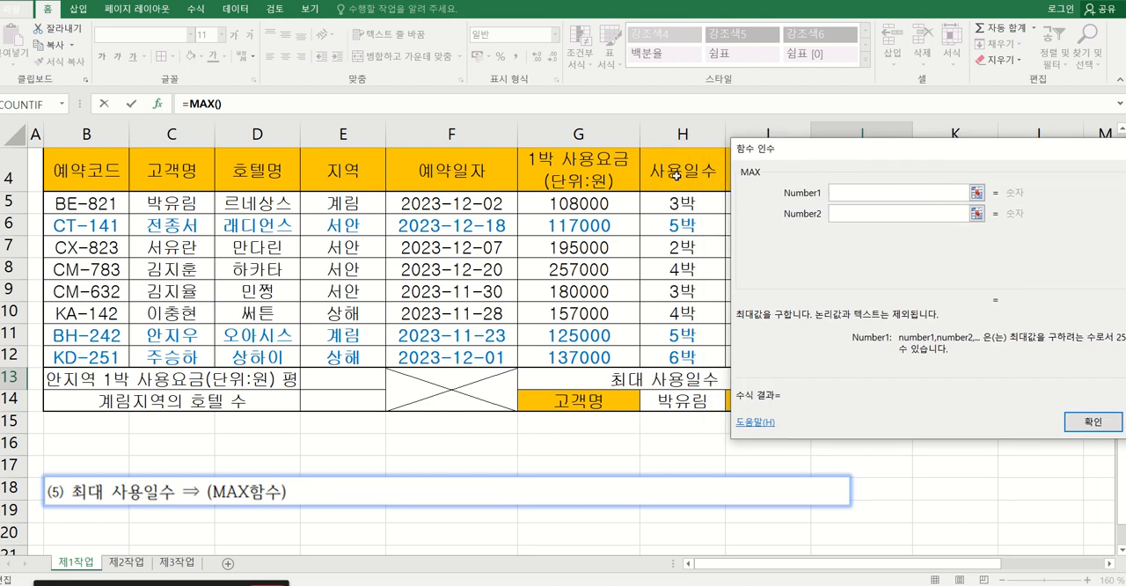
{"action": "left_click_drag", "start_coordinate": [650, 204], "coordinate": [656, 358]}
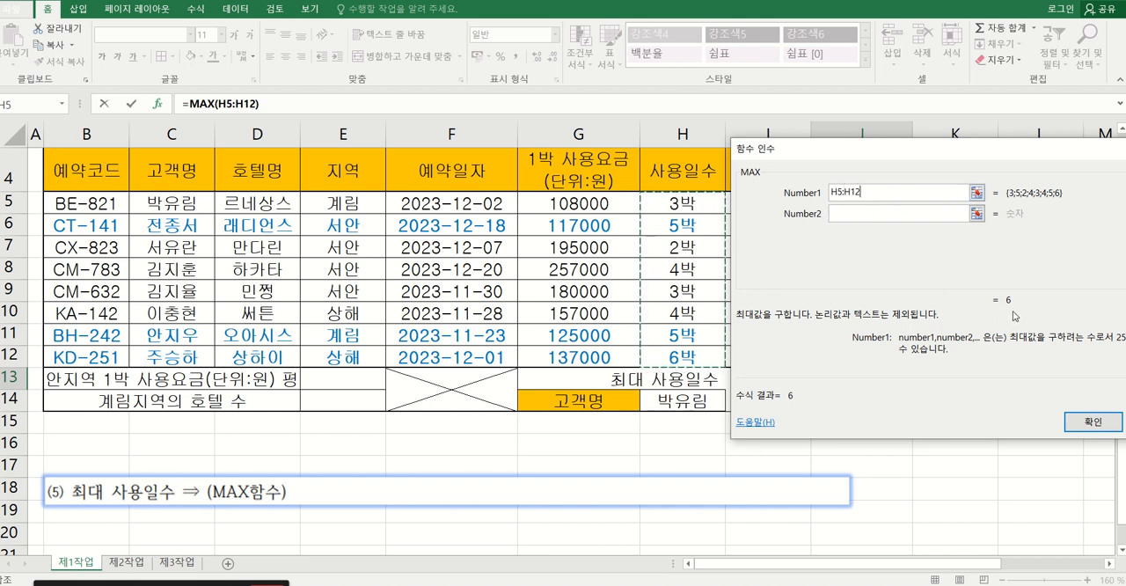
{"action": "left_click", "coordinate": [1091, 423]}
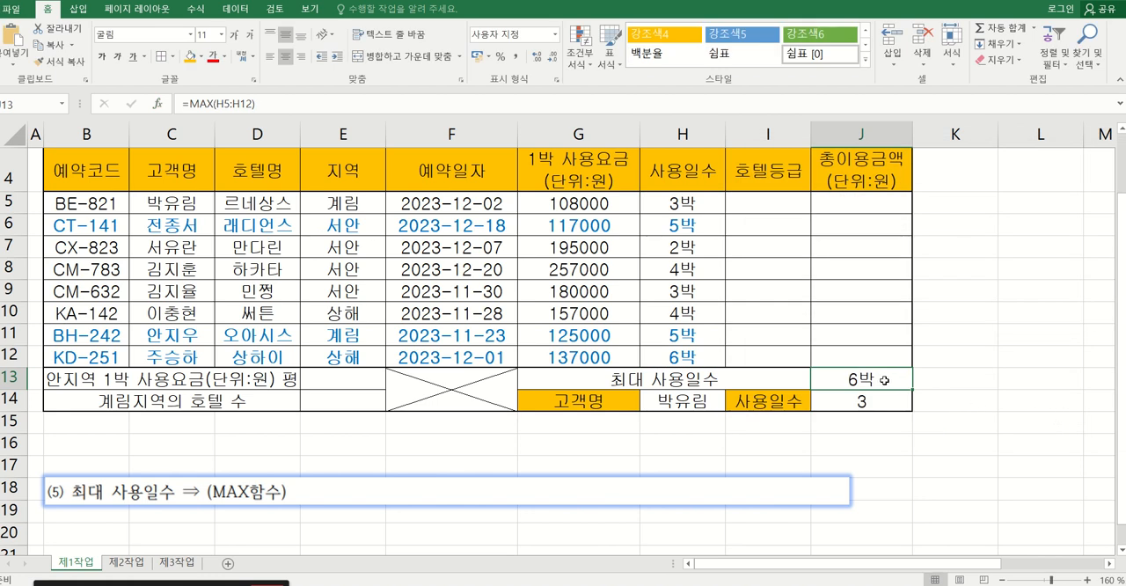
Recrop the instruction picture to show only the two-line DCOUNTA instruction (4).
{"action": "left_click", "coordinate": [453, 494]}
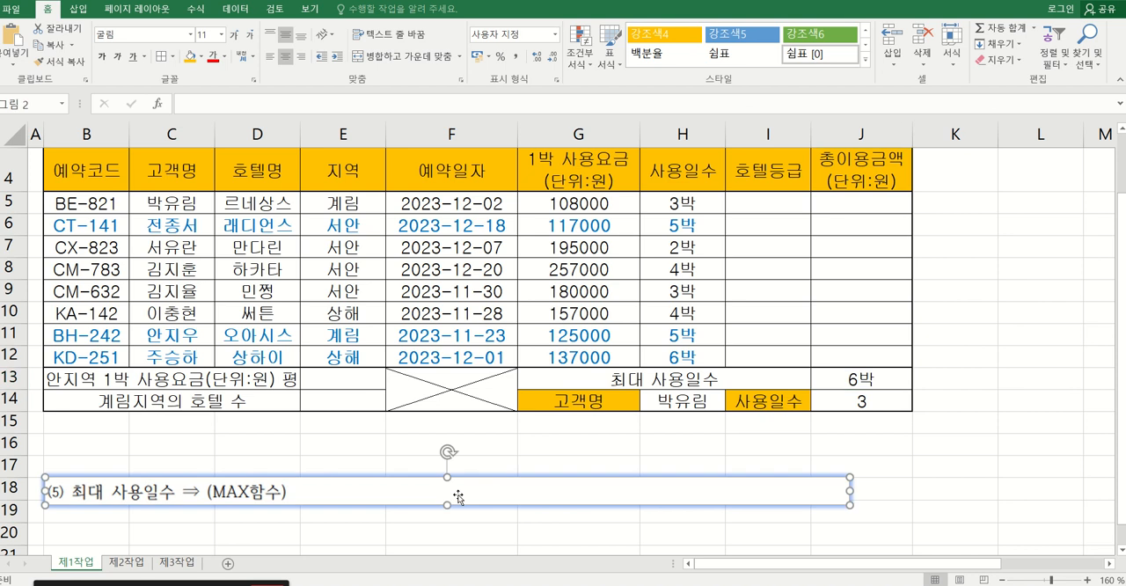
{"action": "left_click", "coordinate": [352, 8]}
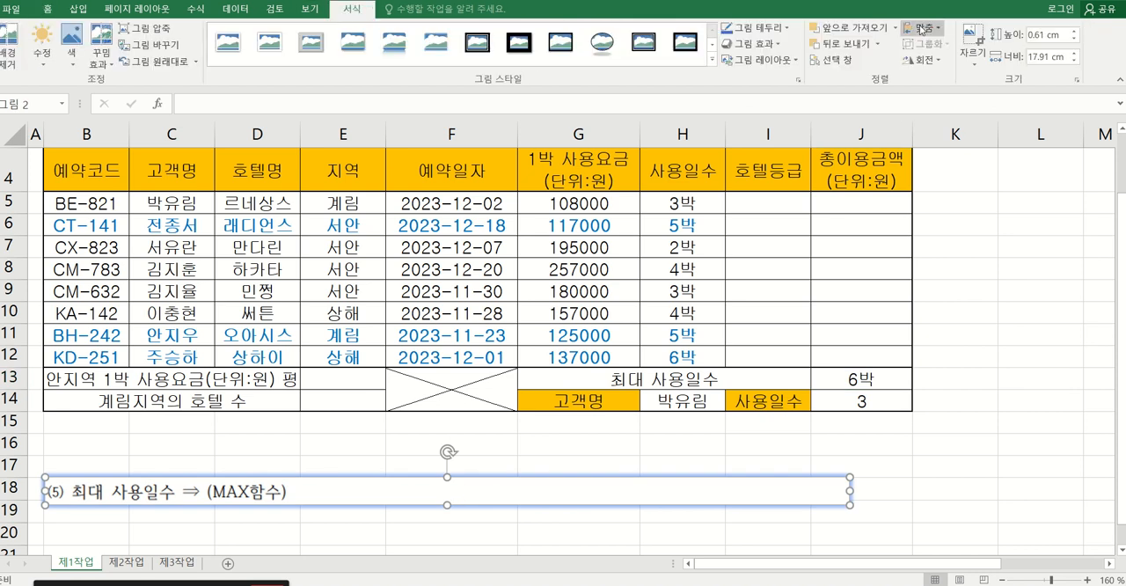
{"action": "left_click", "coordinate": [971, 36]}
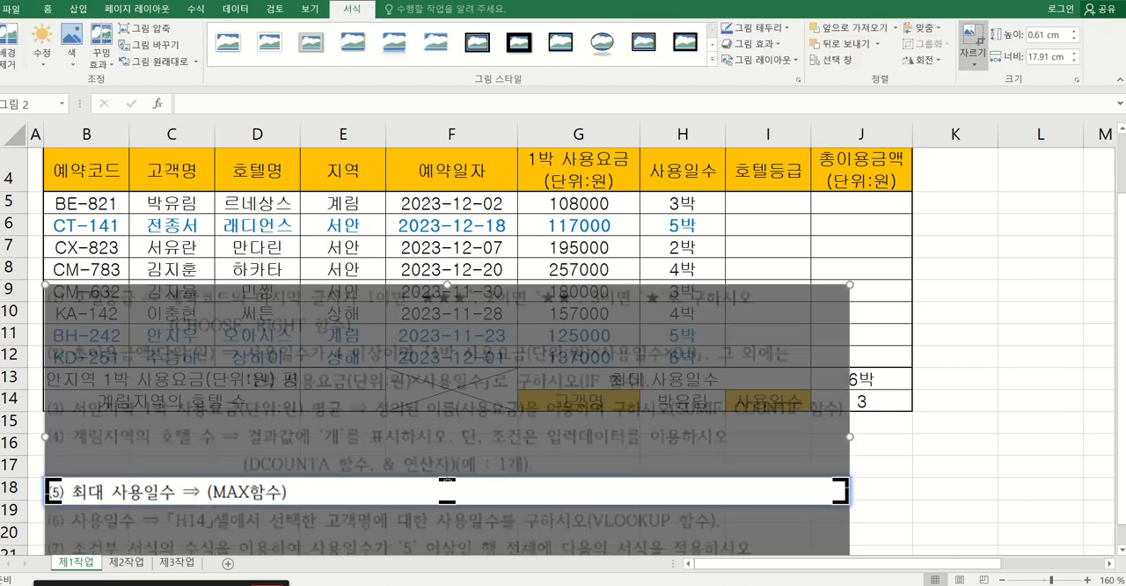
{"action": "left_click_drag", "start_coordinate": [447, 477], "coordinate": [441, 424]}
{"action": "left_click_drag", "start_coordinate": [447, 502], "coordinate": [410, 474]}
{"action": "left_click", "coordinate": [975, 29]}
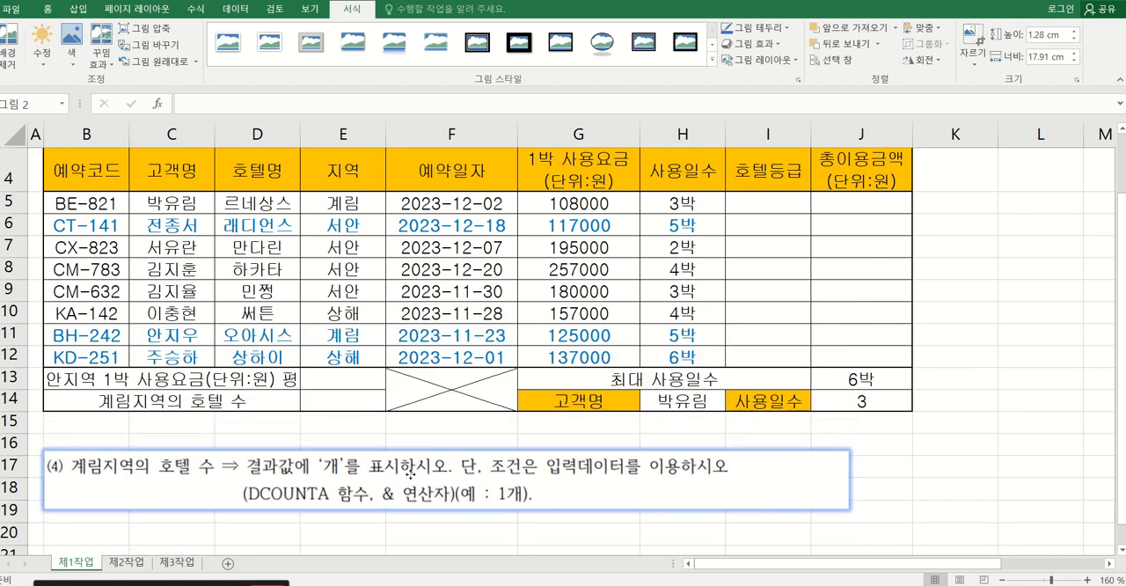
Start a DCOUNTA function in E14 for 계림지역의 호텔 수 and open its function arguments.
{"action": "left_click", "coordinate": [100, 401]}
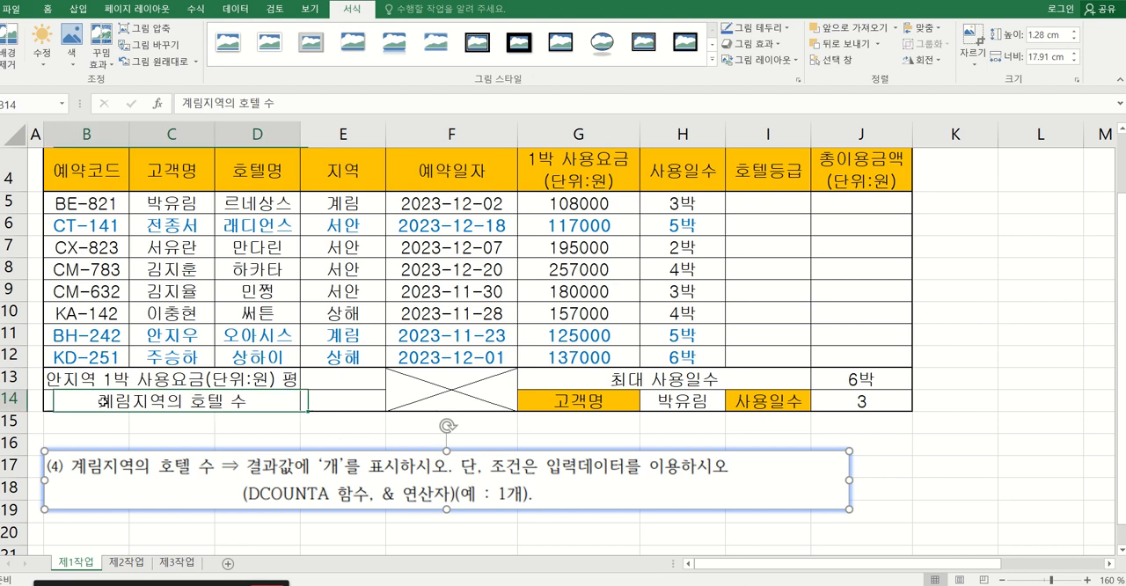
{"action": "left_click", "coordinate": [330, 399]}
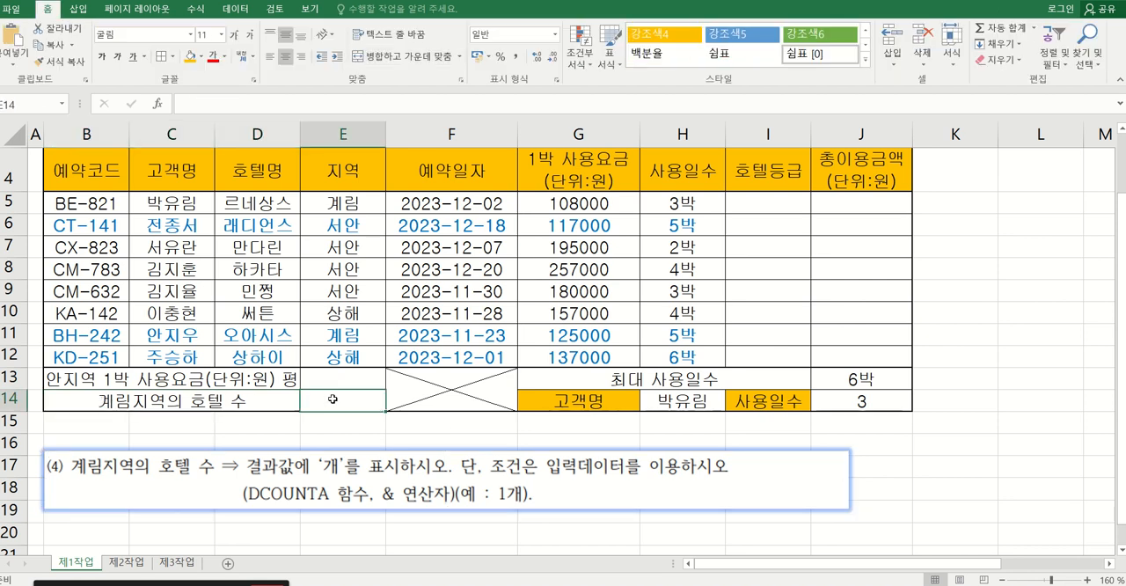
{"action": "type", "text": "="}
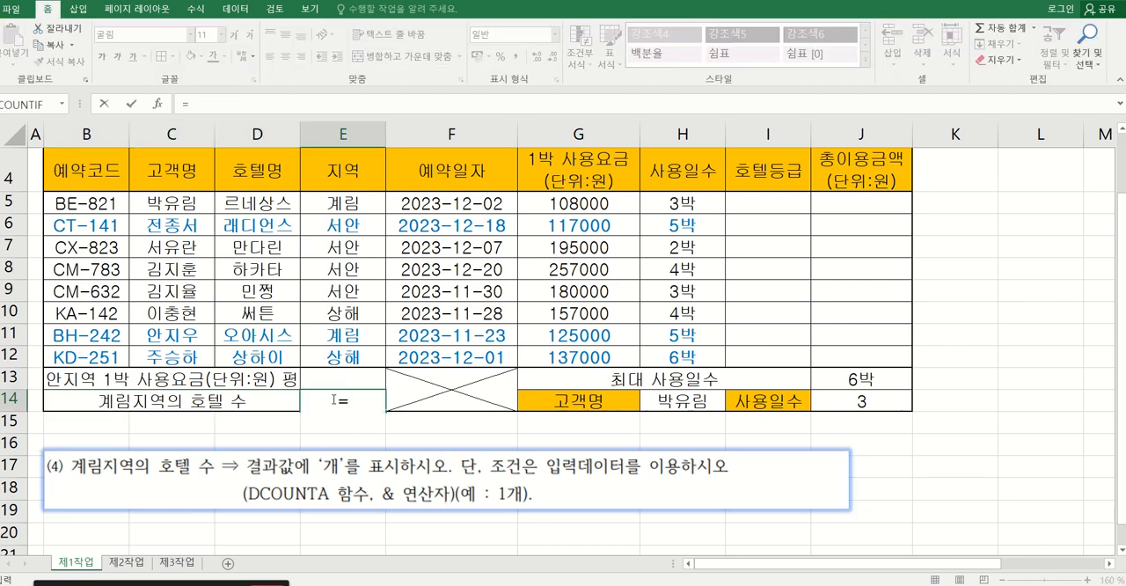
{"action": "type", "text": "dco"}
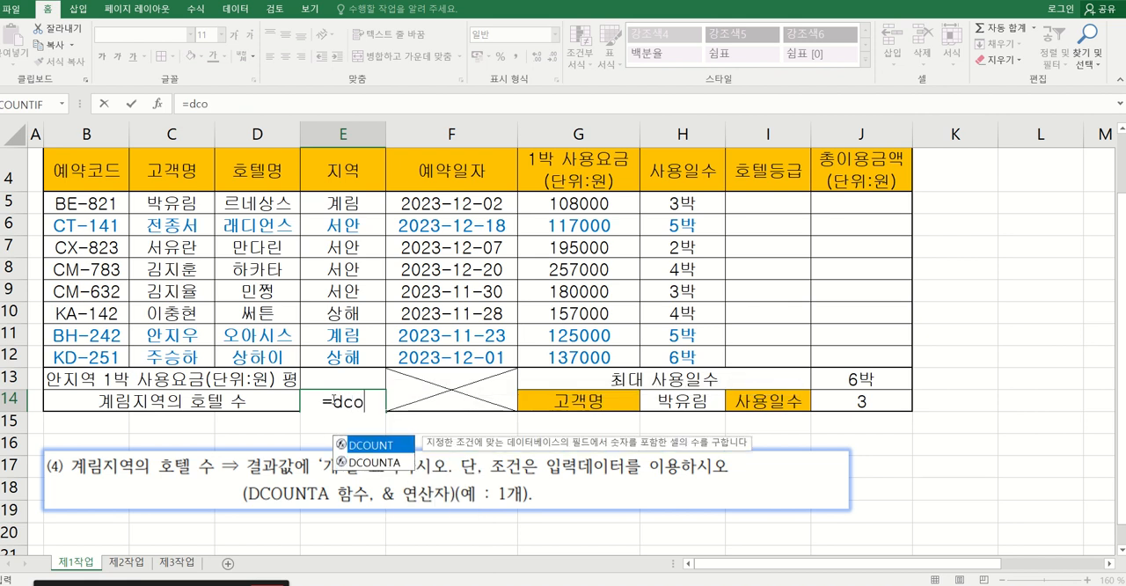
{"action": "double_click", "coordinate": [373, 463]}
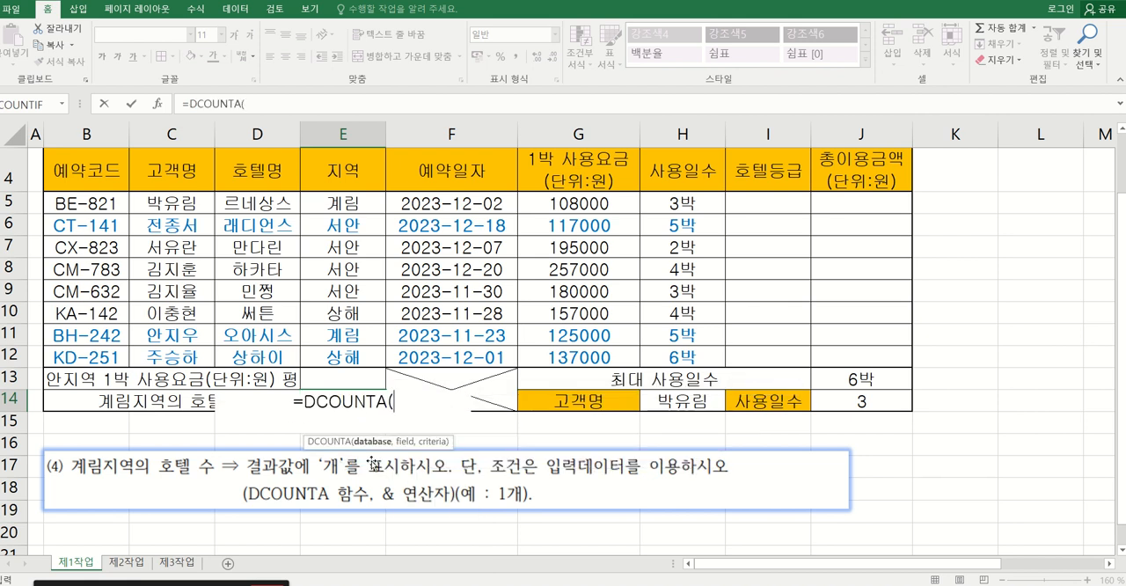
{"action": "left_click", "coordinate": [158, 103]}
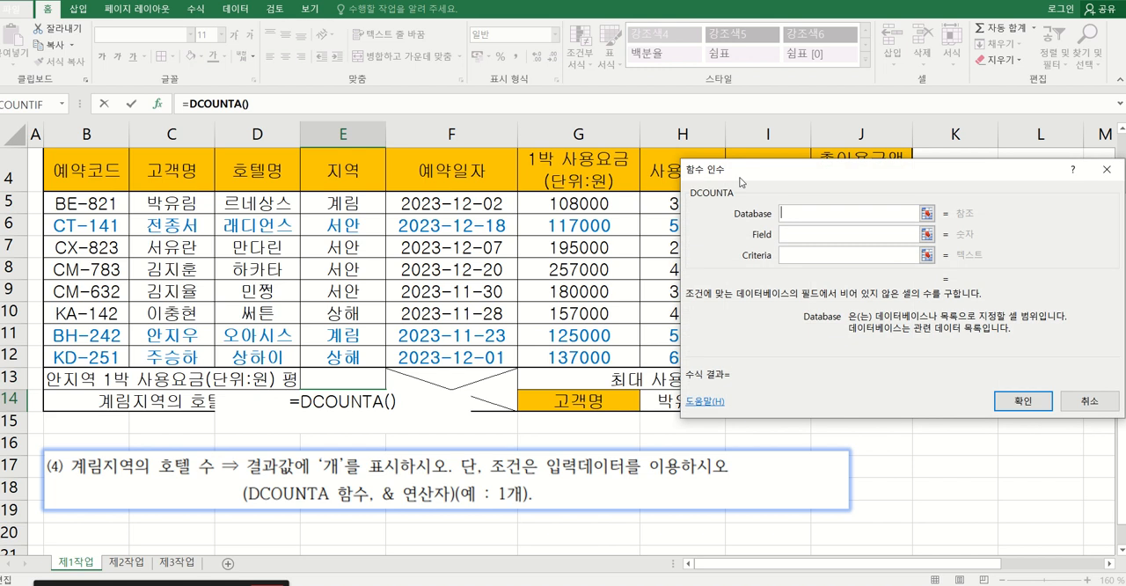
Set the DCOUNTA database to D4:E12 and its field to the 호텔명 header D4, keeping the arguments dialog clear of the table.
{"action": "left_click_drag", "start_coordinate": [741, 183], "coordinate": [575, 182]}
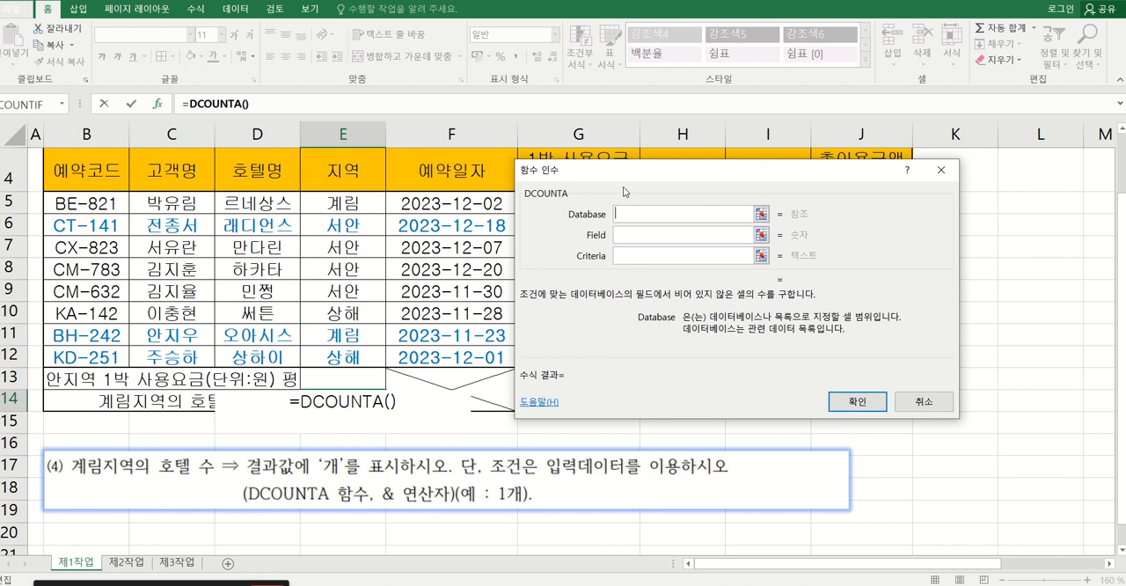
{"action": "left_click_drag", "start_coordinate": [618, 165], "coordinate": [601, 83]}
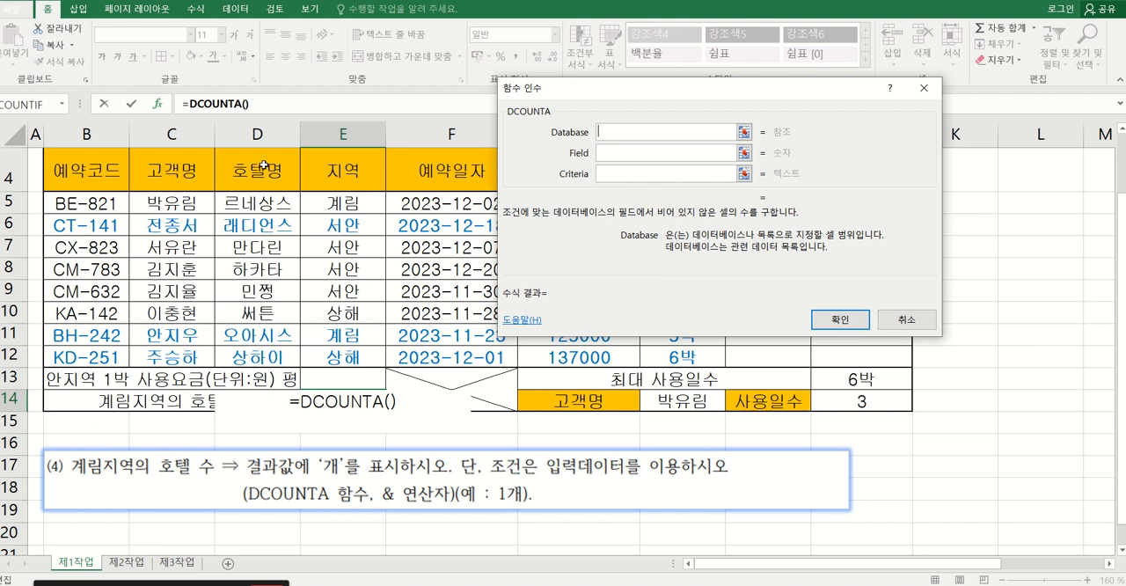
{"action": "left_click_drag", "start_coordinate": [591, 93], "coordinate": [638, 235]}
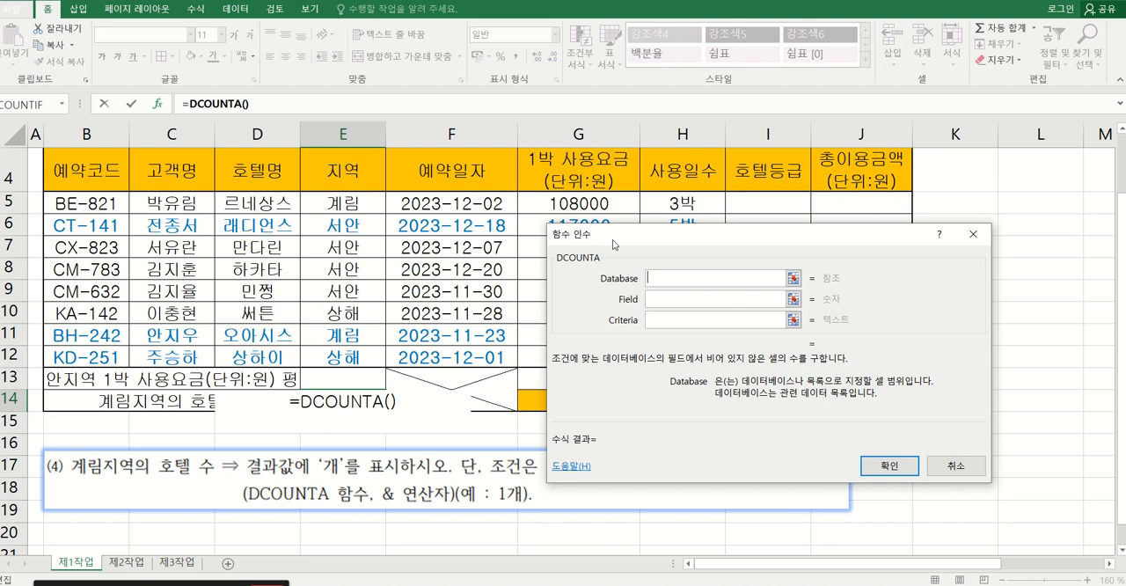
{"action": "left_click_drag", "start_coordinate": [613, 239], "coordinate": [757, 226]}
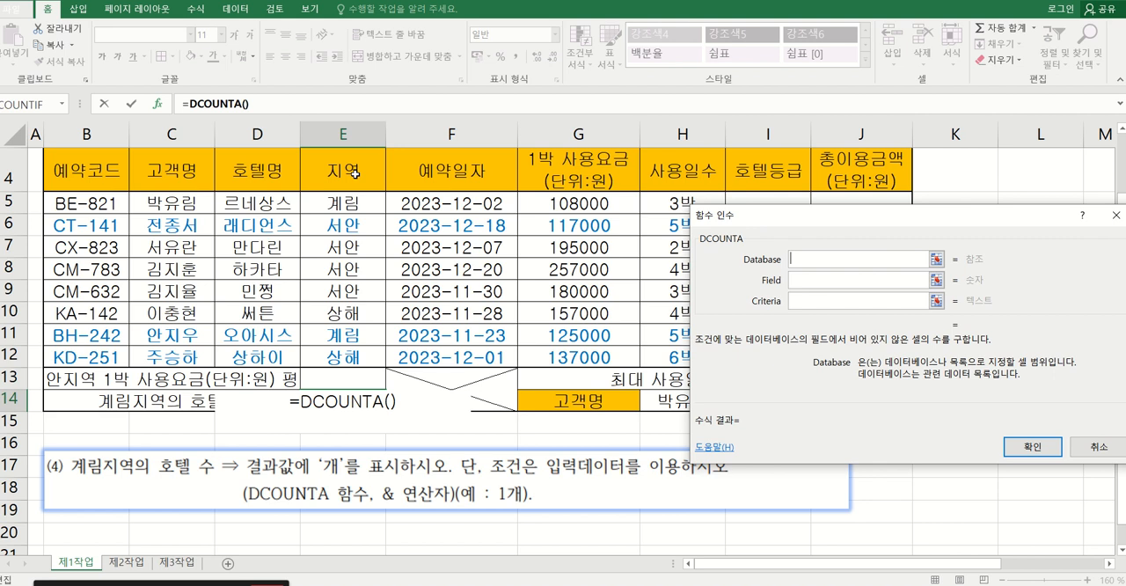
{"action": "left_click_drag", "start_coordinate": [739, 218], "coordinate": [843, 202]}
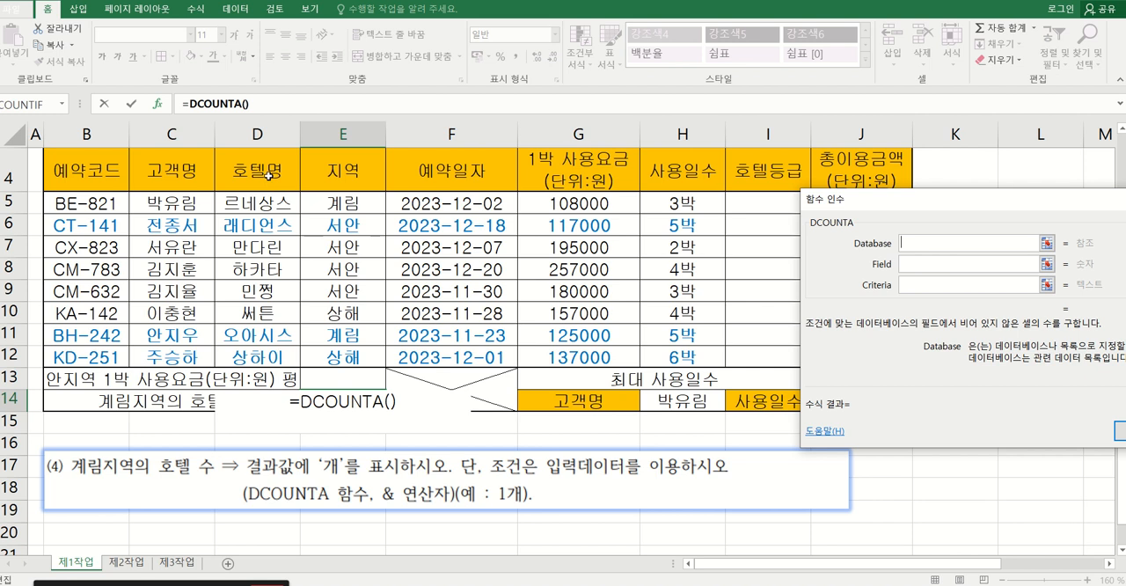
{"action": "left_click_drag", "start_coordinate": [261, 176], "coordinate": [342, 359]}
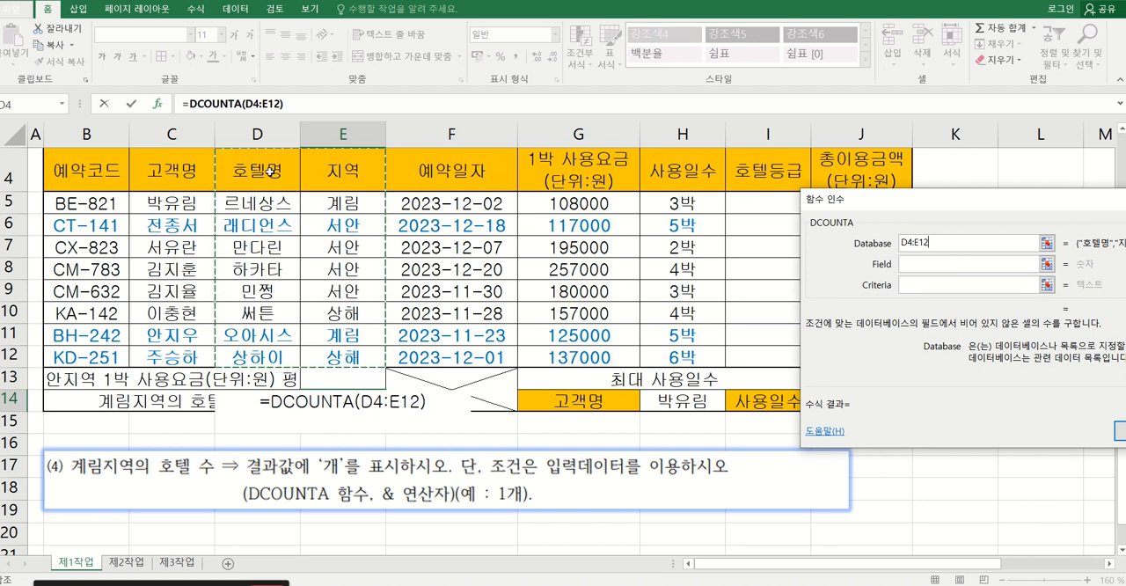
{"action": "left_click", "coordinate": [908, 262]}
{"action": "left_click", "coordinate": [908, 262]}
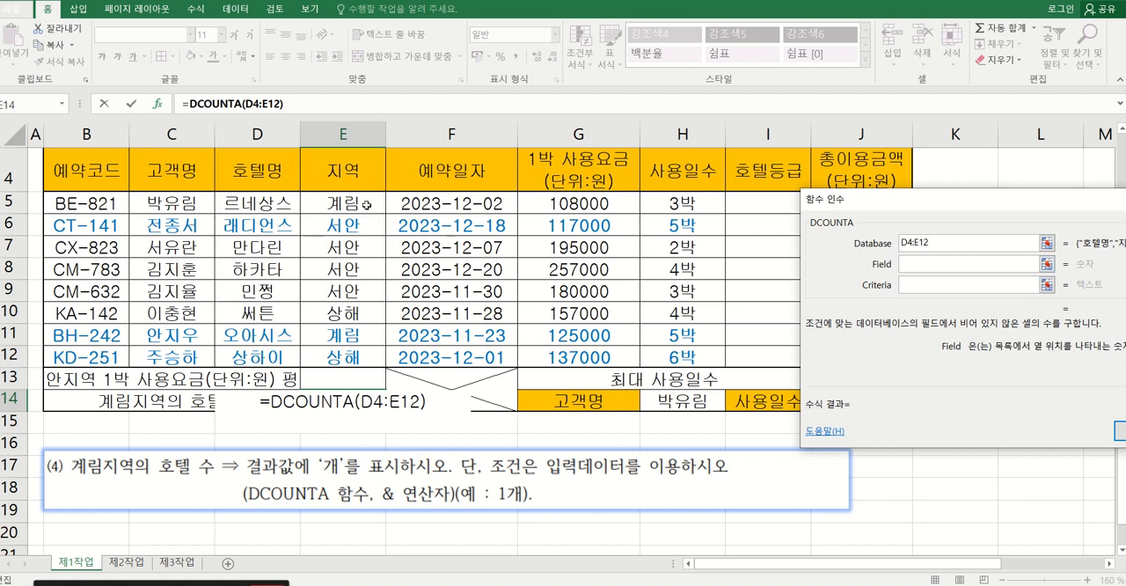
{"action": "left_click", "coordinate": [278, 176]}
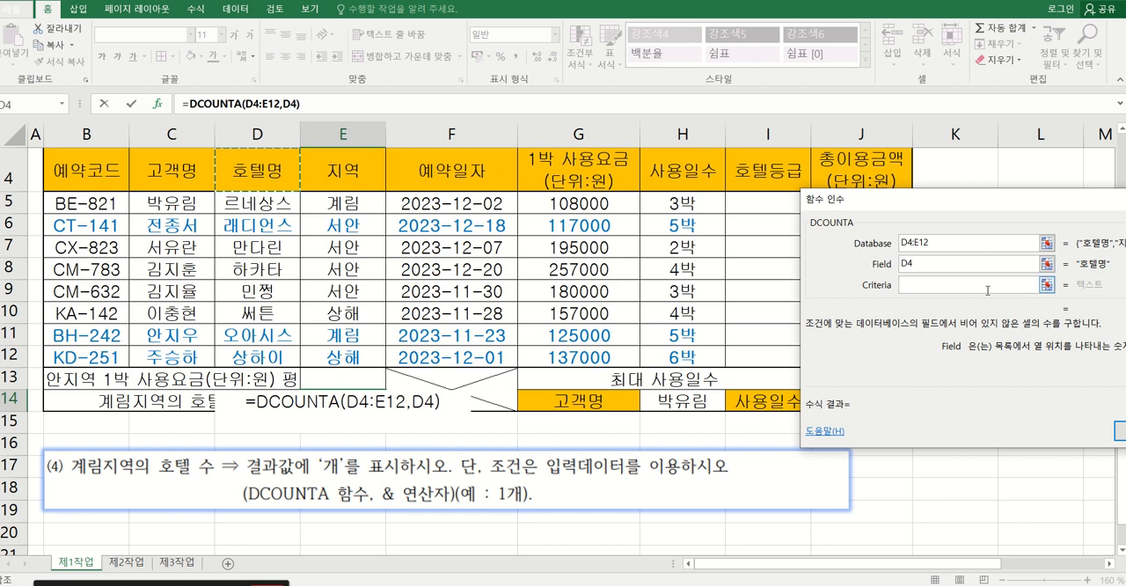
Set the DCOUNTA criteria to E4:E5, the 지역 header with 계림, and finish the function in E14.
{"action": "left_click", "coordinate": [917, 285]}
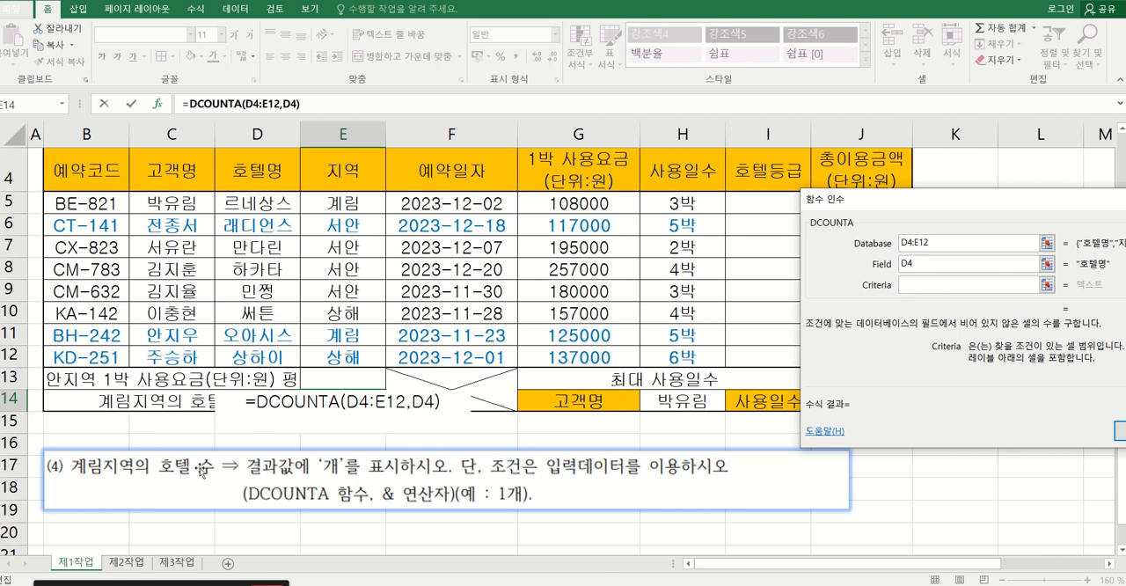
{"action": "left_click", "coordinate": [350, 205]}
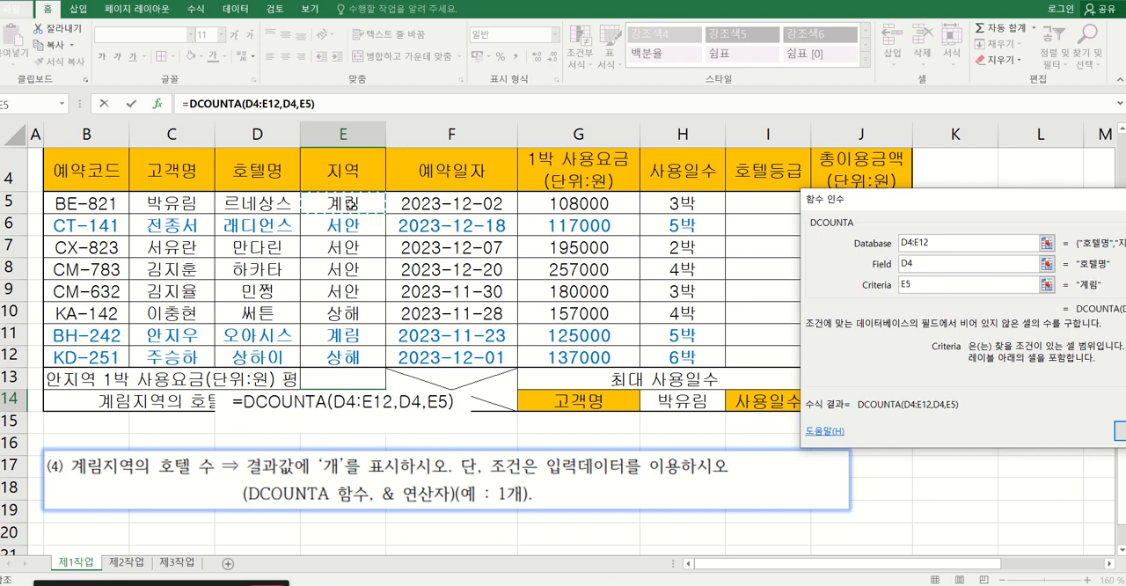
{"action": "key", "text": "BackSpace"}
{"action": "key", "text": "BackSpace"}
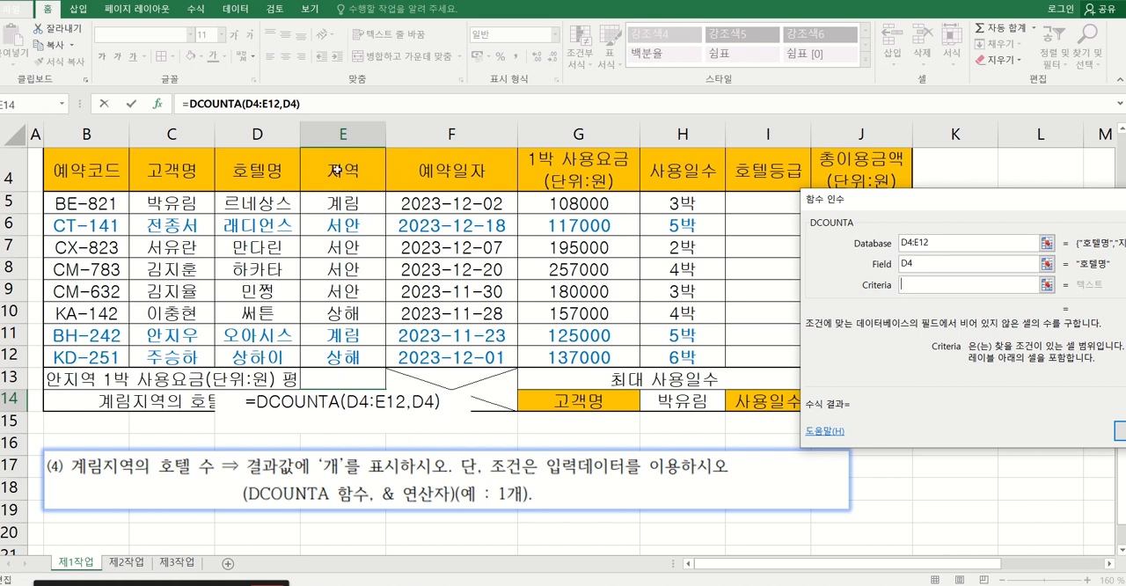
{"action": "left_click_drag", "start_coordinate": [336, 170], "coordinate": [343, 207]}
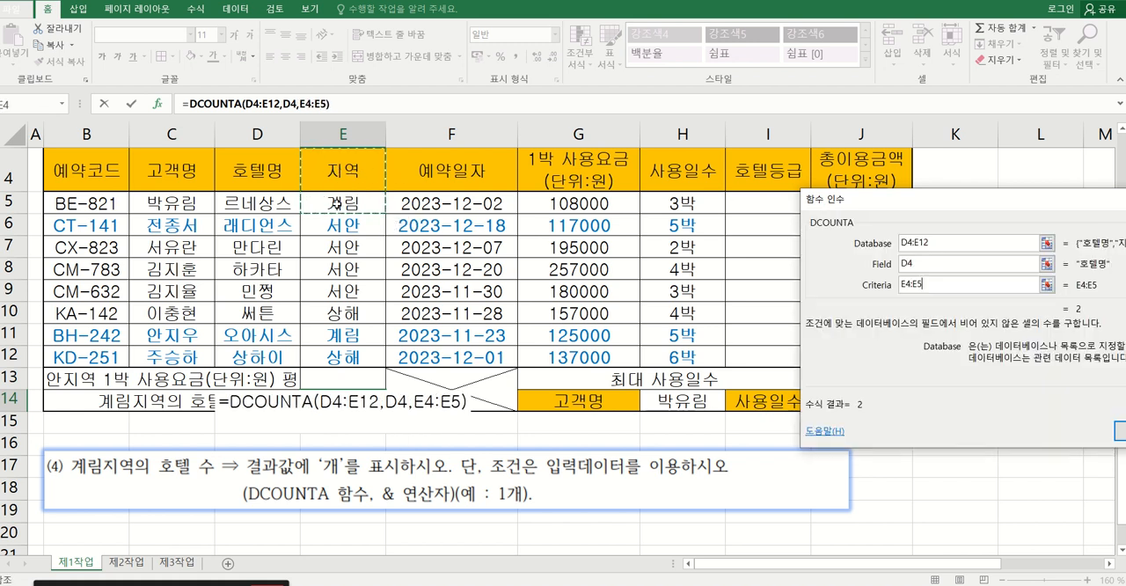
{"action": "left_click", "coordinate": [924, 247]}
{"action": "left_click", "coordinate": [931, 266]}
{"action": "left_click", "coordinate": [934, 283]}
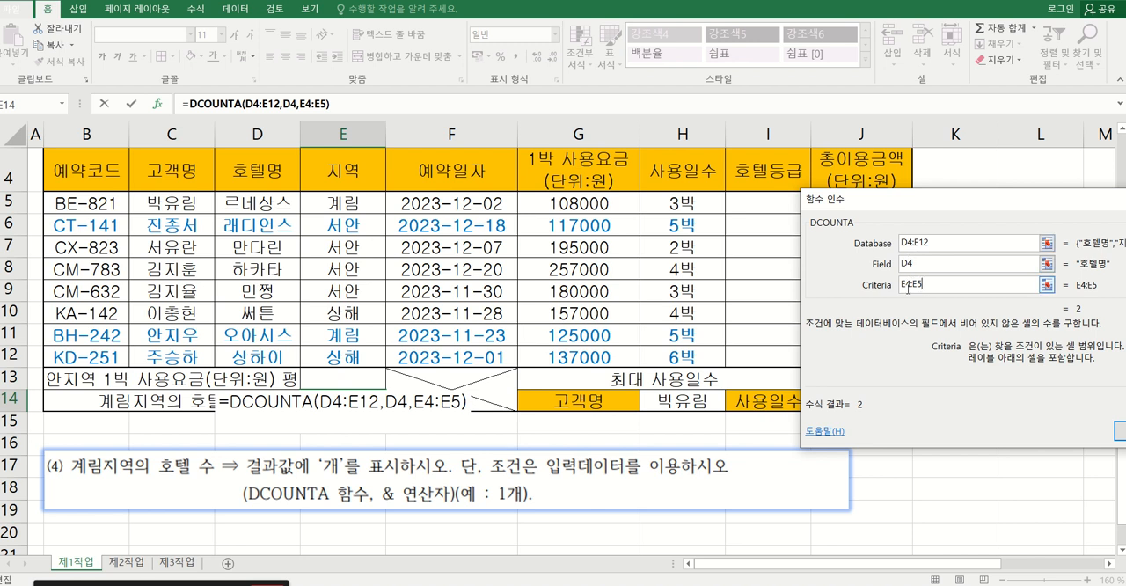
{"action": "left_click_drag", "start_coordinate": [869, 199], "coordinate": [792, 139]}
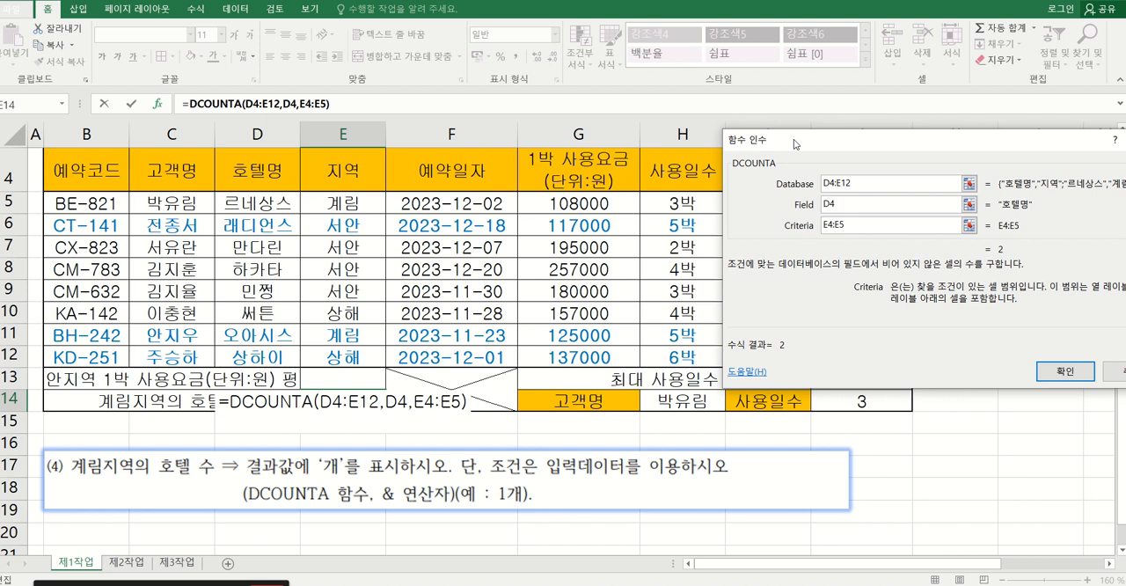
{"action": "left_click", "coordinate": [1059, 372]}
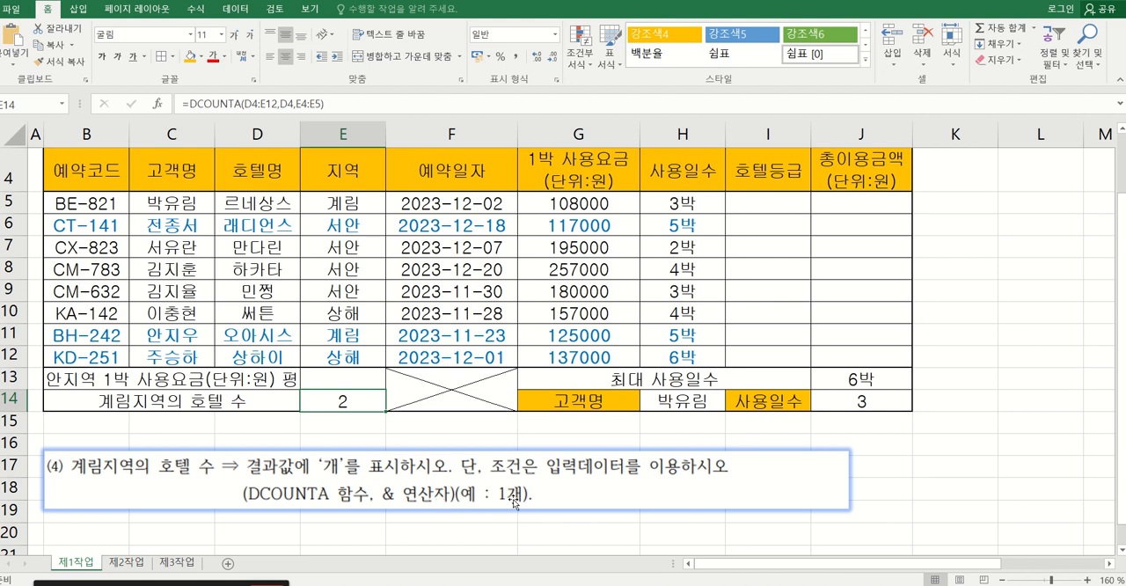
Append &"개" to the DCOUNTA formula in E14 so the count carries the unit 개.
{"action": "double_click", "coordinate": [349, 402]}
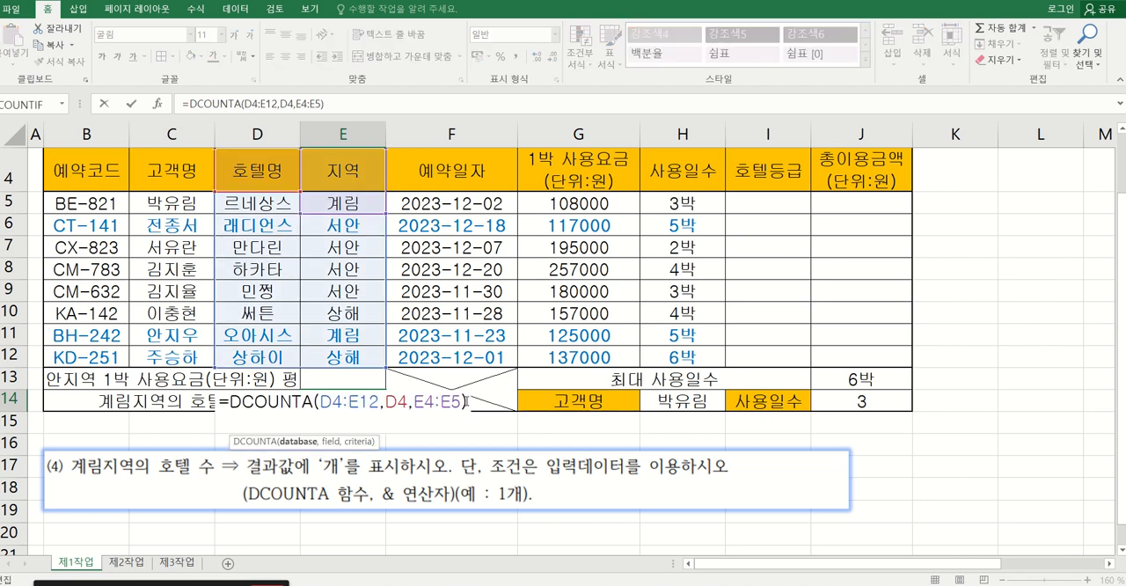
{"action": "left_click", "coordinate": [470, 402]}
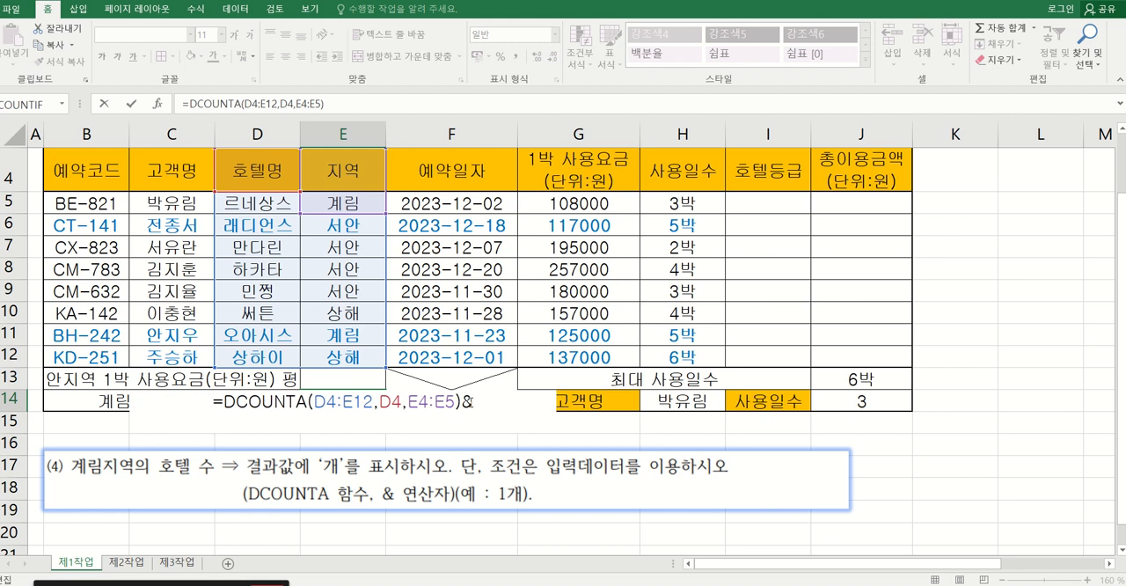
{"action": "type", "text": "&\""}
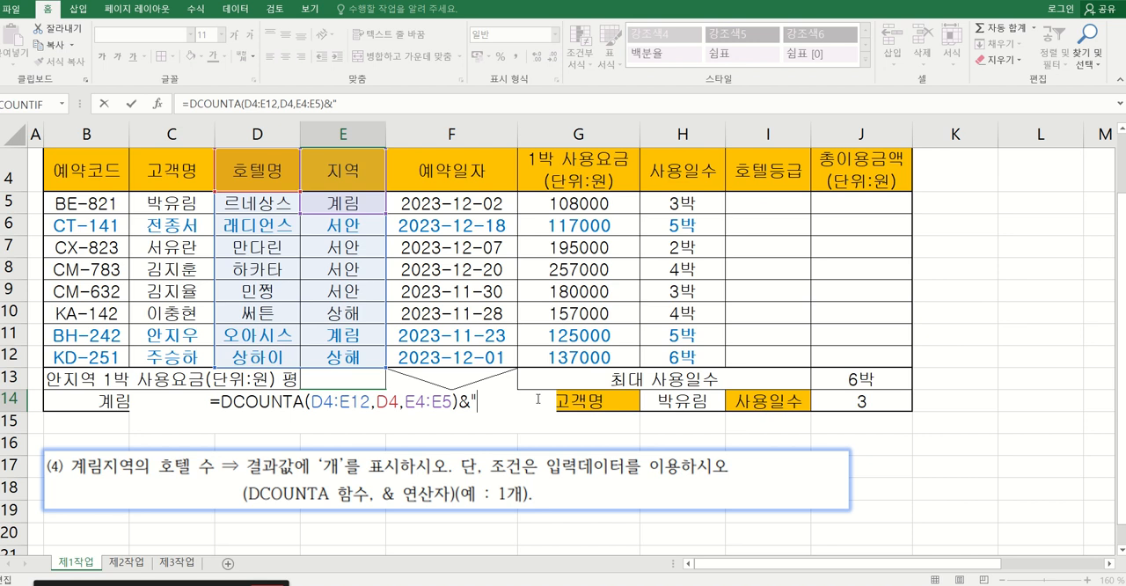
{"action": "type", "text": "ro"}
{"action": "key", "text": "BackSpace"}
{"action": "key", "text": "BackSpace"}
{"action": "type", "text": "개\""}
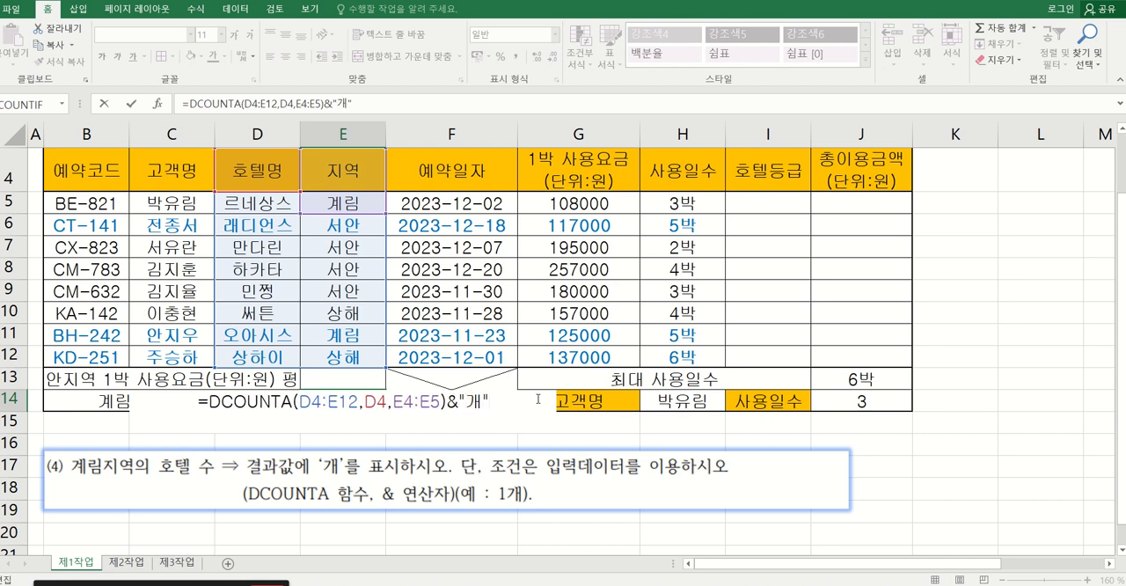
{"action": "key", "text": "Return"}
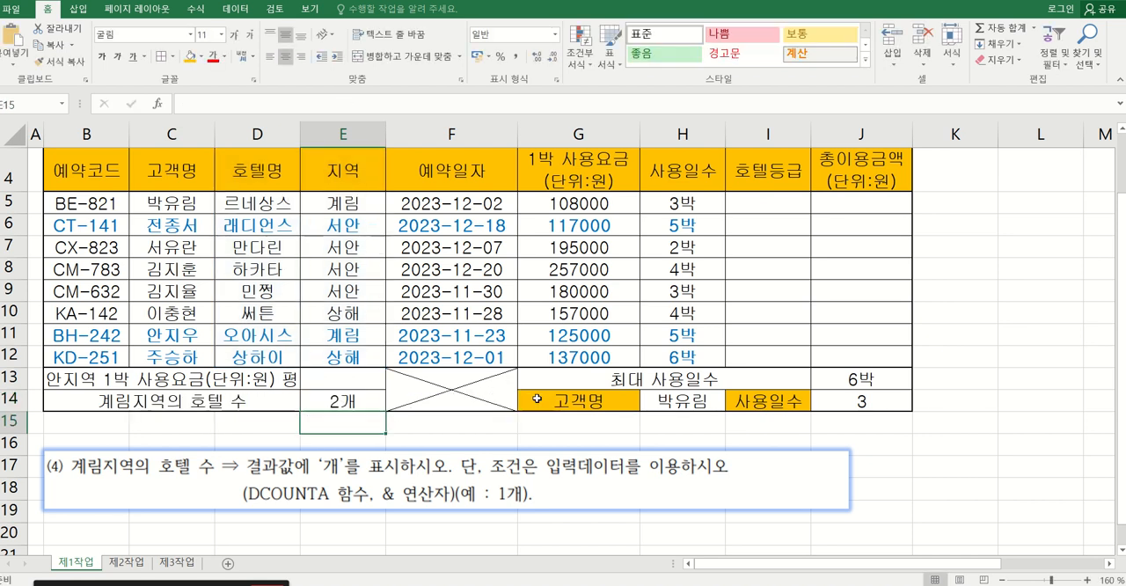
{"action": "left_click", "coordinate": [343, 405]}
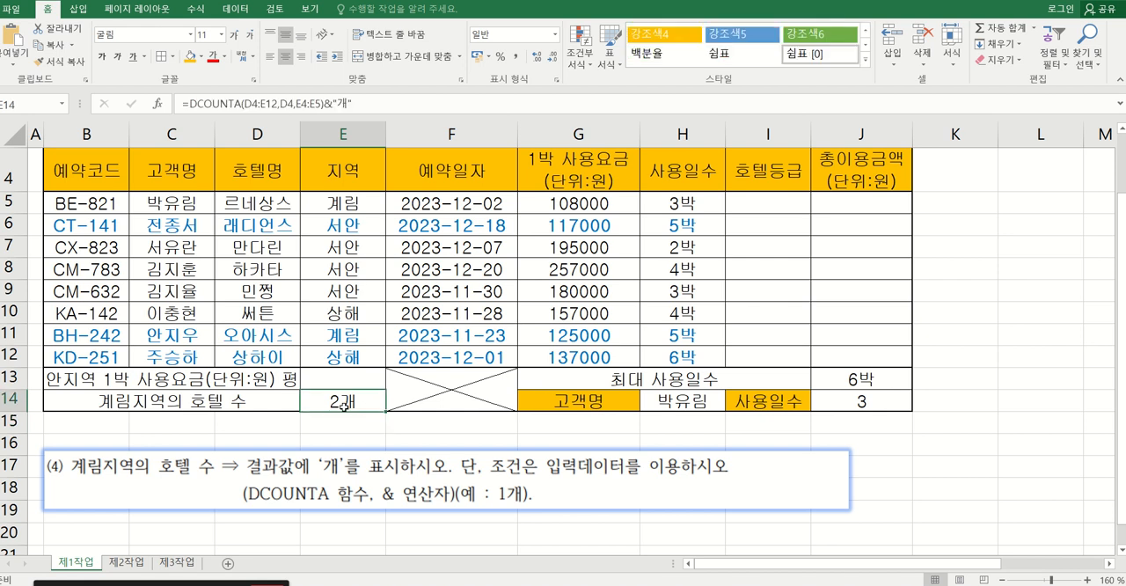
Recrop the instruction picture to show only the two-line IF instruction (2) and place it just below the table.
{"action": "left_click", "coordinate": [352, 477]}
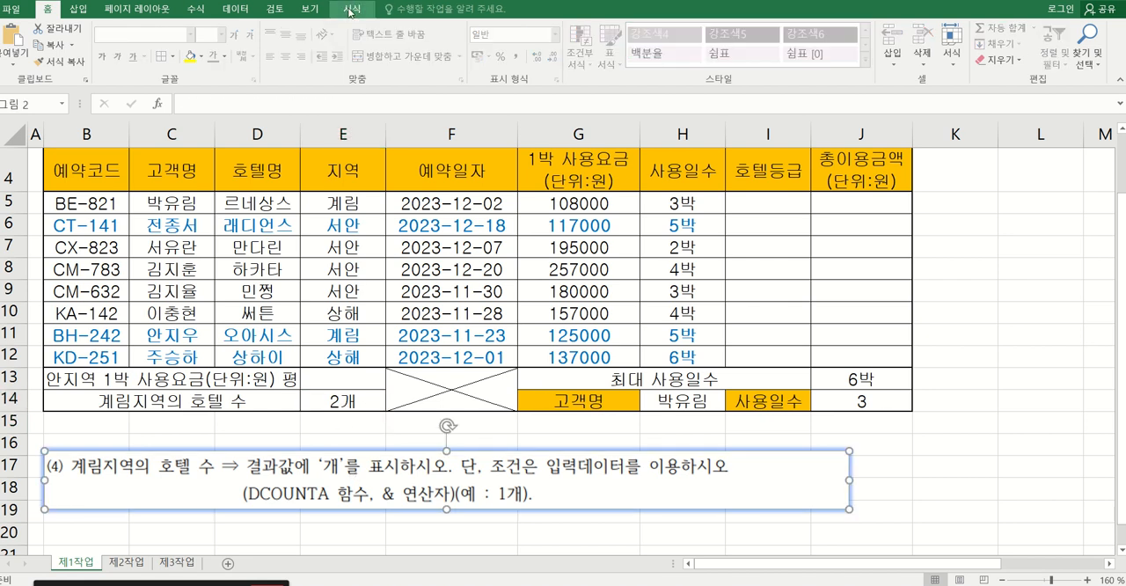
{"action": "left_click", "coordinate": [351, 8]}
{"action": "left_click", "coordinate": [972, 44]}
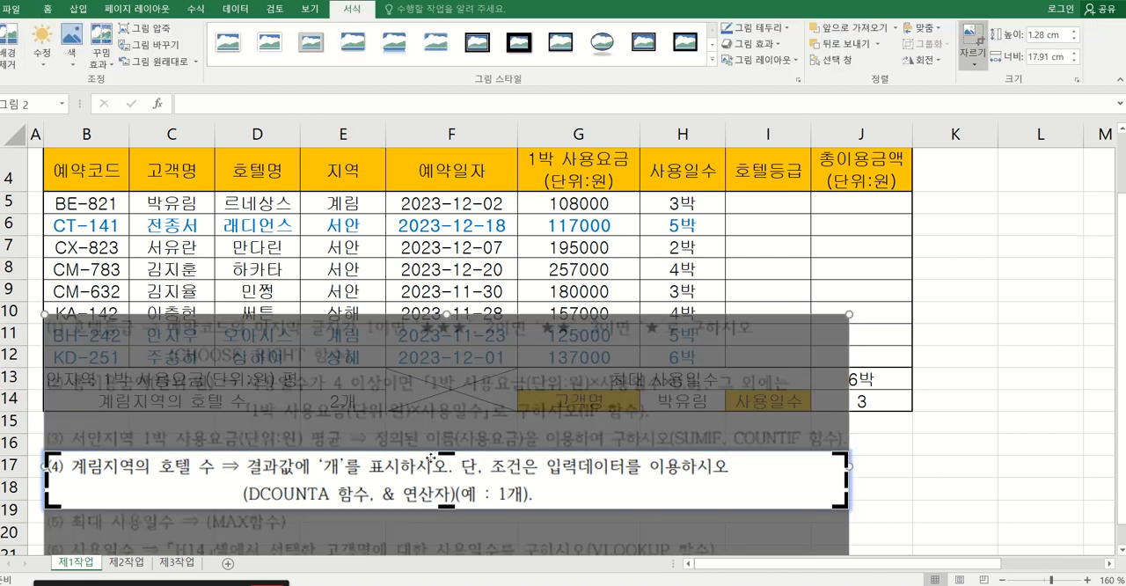
{"action": "left_click_drag", "start_coordinate": [446, 455], "coordinate": [458, 428]}
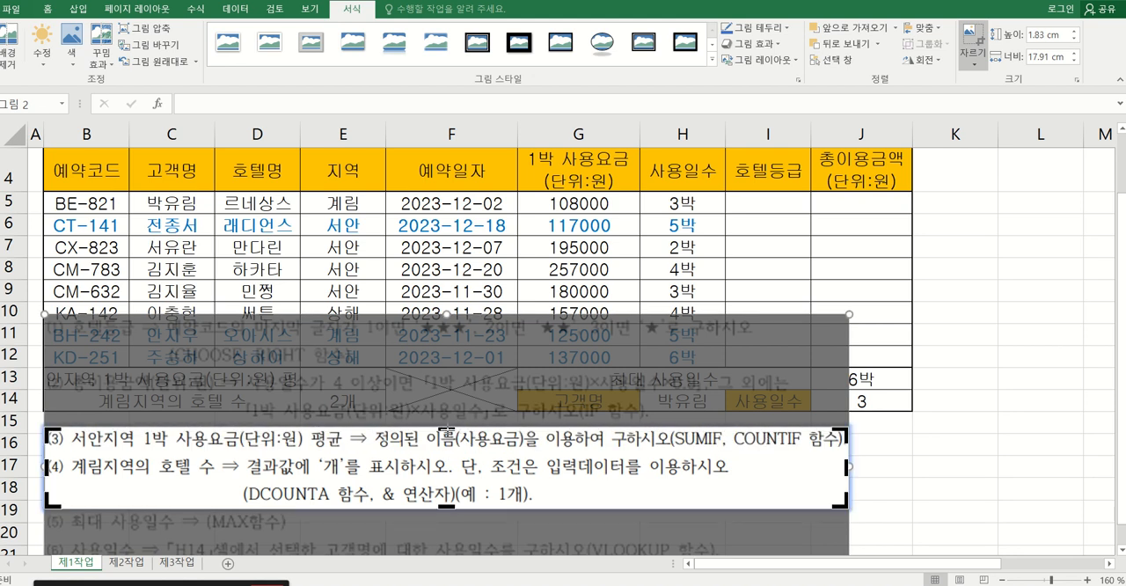
{"action": "left_click_drag", "start_coordinate": [447, 431], "coordinate": [469, 370]}
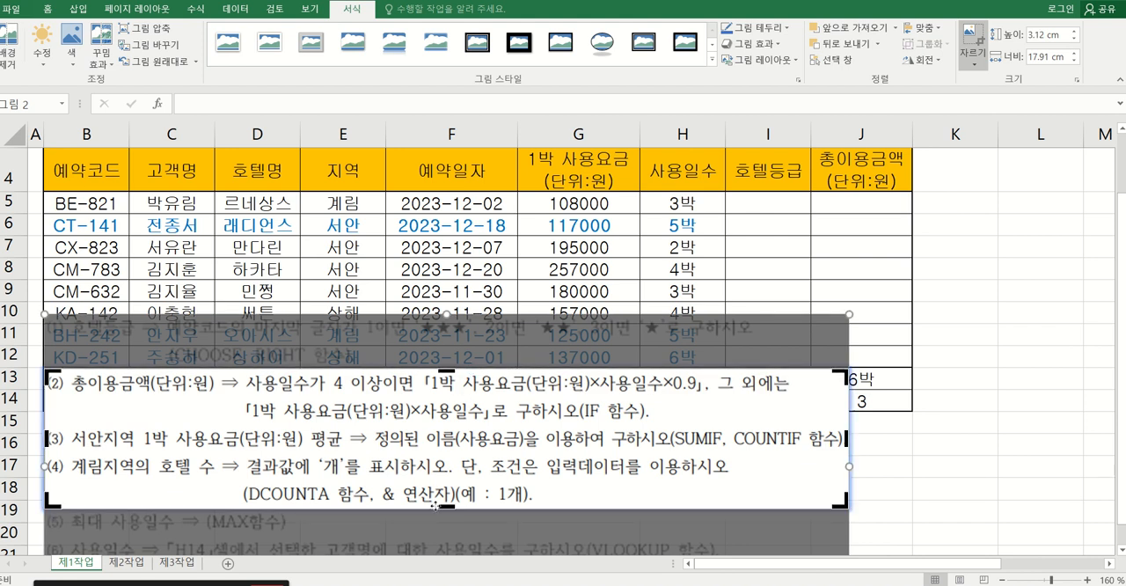
{"action": "left_click_drag", "start_coordinate": [434, 506], "coordinate": [476, 422]}
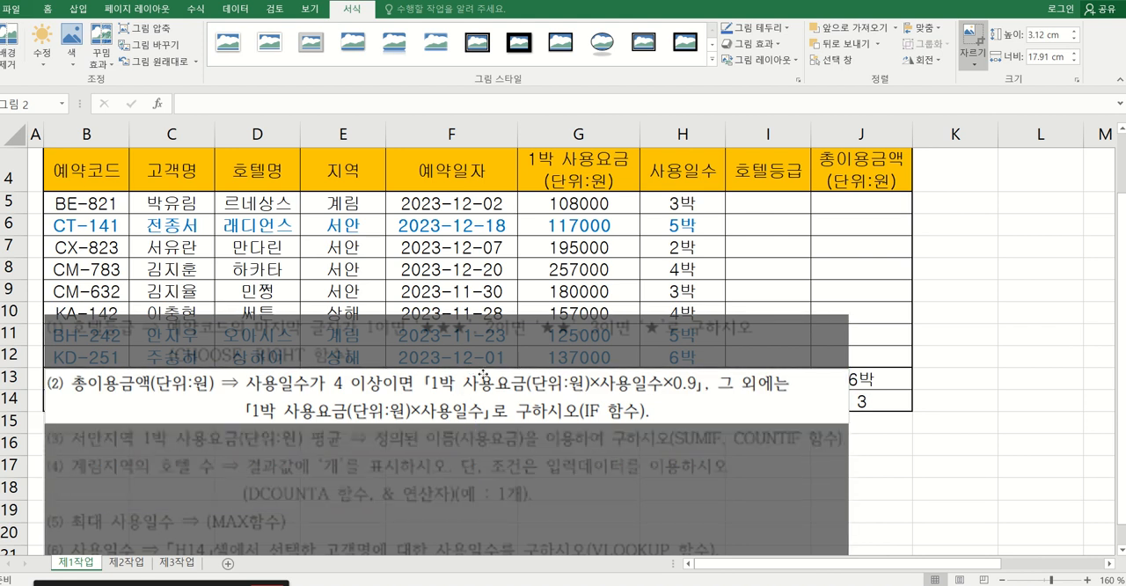
{"action": "left_click", "coordinate": [970, 43]}
{"action": "left_click_drag", "start_coordinate": [393, 395], "coordinate": [393, 470]}
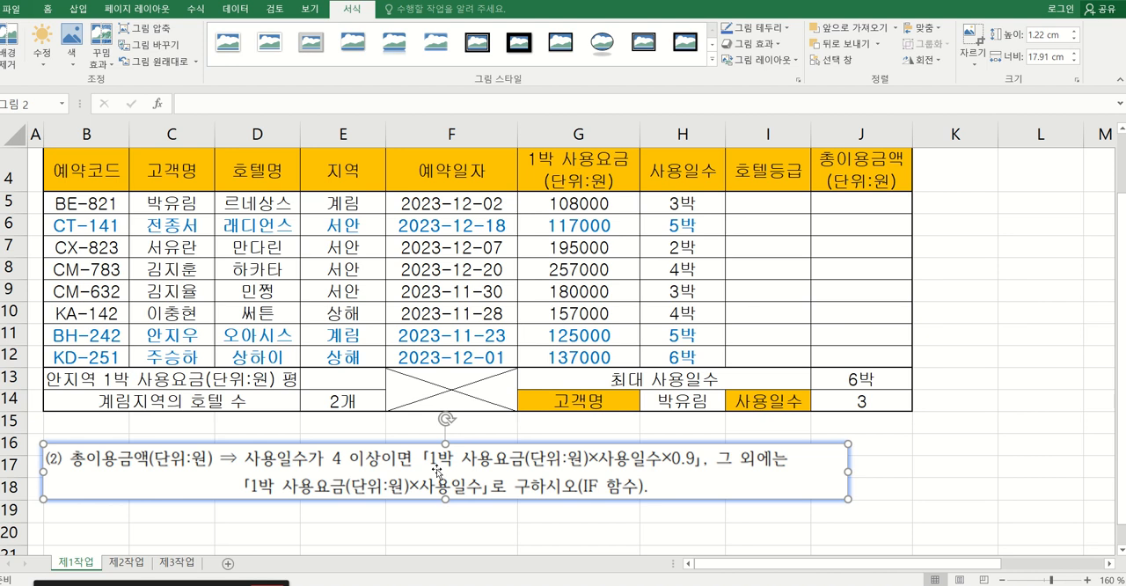
{"action": "left_click", "coordinate": [324, 427]}
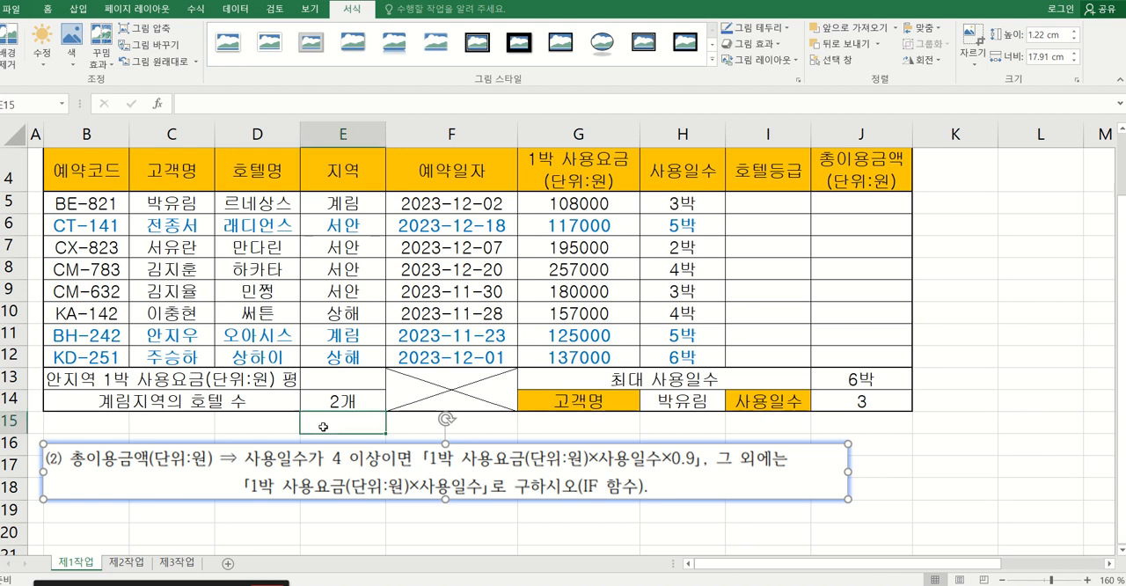
Widen columns B, C and D so the merged label 서안지역 1박 사용요금(단위:원) 평균 in row 13 fits completely.
{"action": "left_click", "coordinate": [129, 383]}
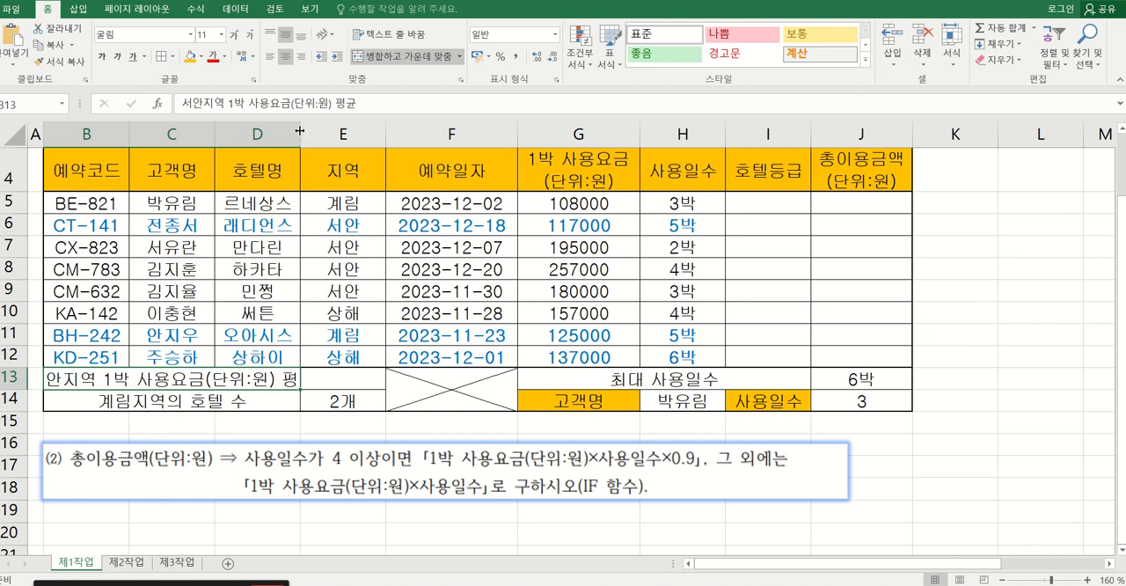
{"action": "left_click_drag", "start_coordinate": [300, 131], "coordinate": [315, 130]}
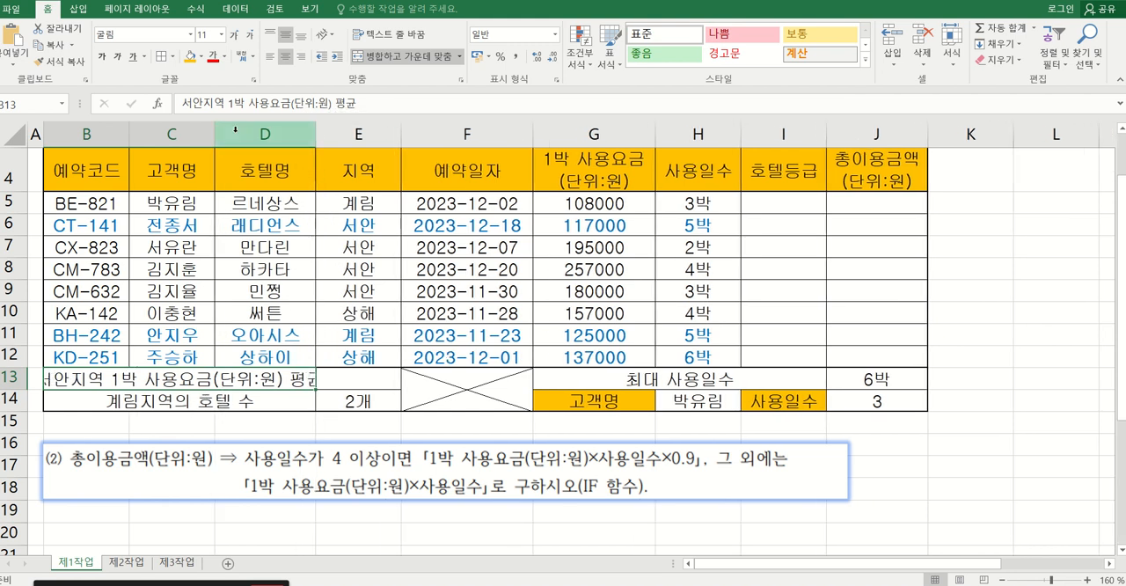
{"action": "left_click_drag", "start_coordinate": [215, 130], "coordinate": [240, 130]}
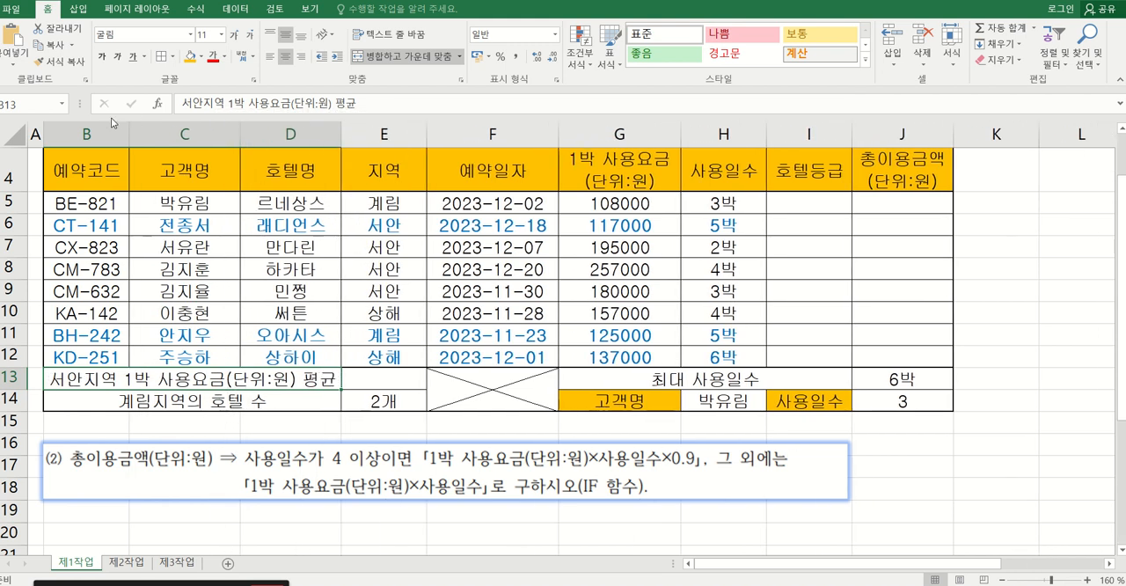
{"action": "left_click_drag", "start_coordinate": [129, 130], "coordinate": [151, 130]}
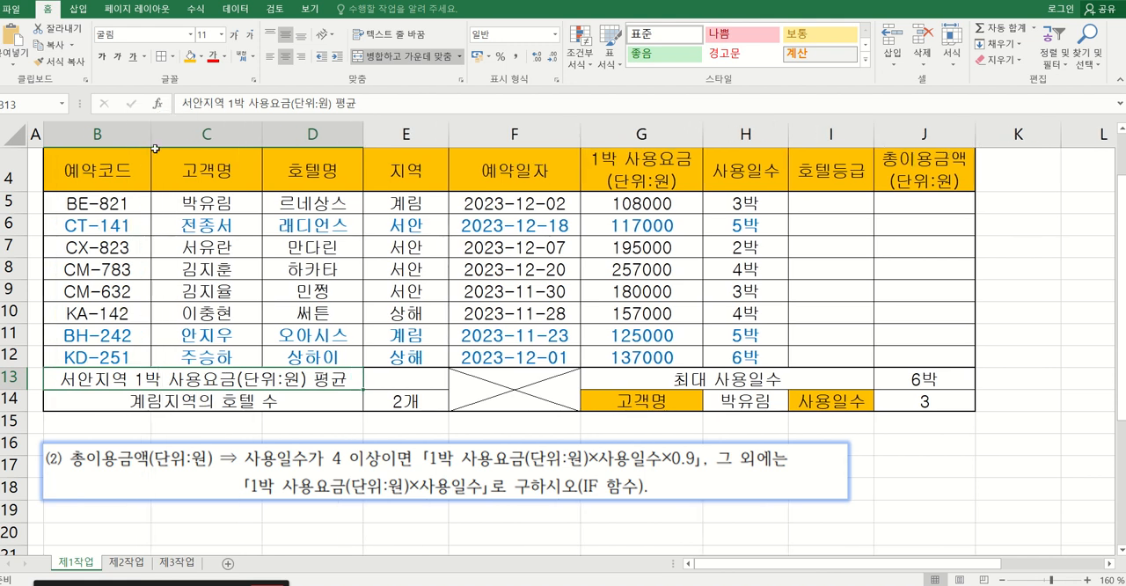
{"action": "left_click_drag", "start_coordinate": [361, 132], "coordinate": [358, 134]}
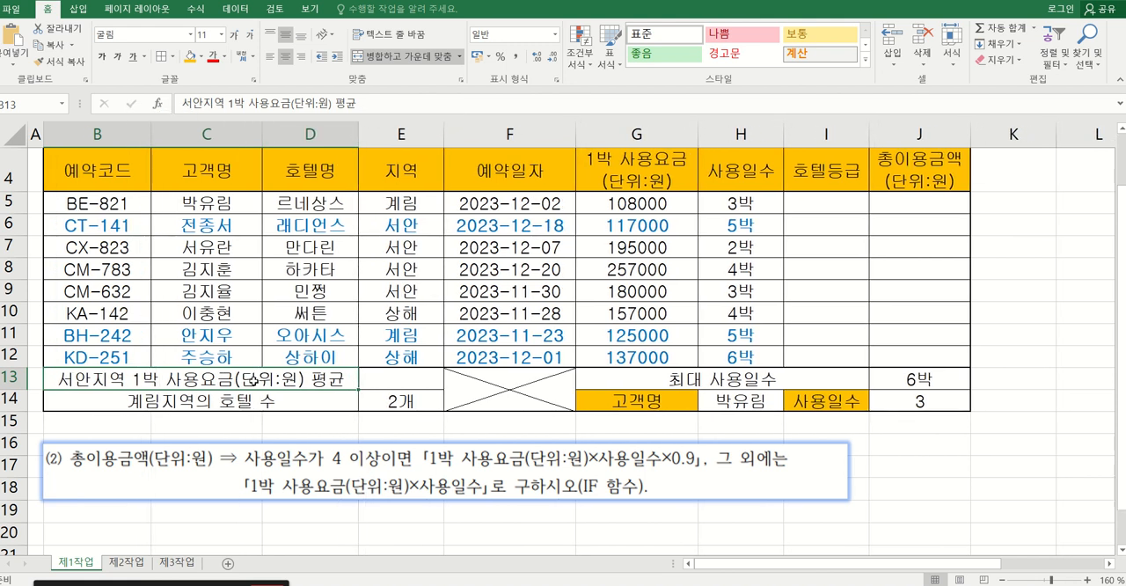
Start an IF function in E13 and open its function arguments, moving the dialog clear of the first data rows.
{"action": "left_click", "coordinate": [391, 377]}
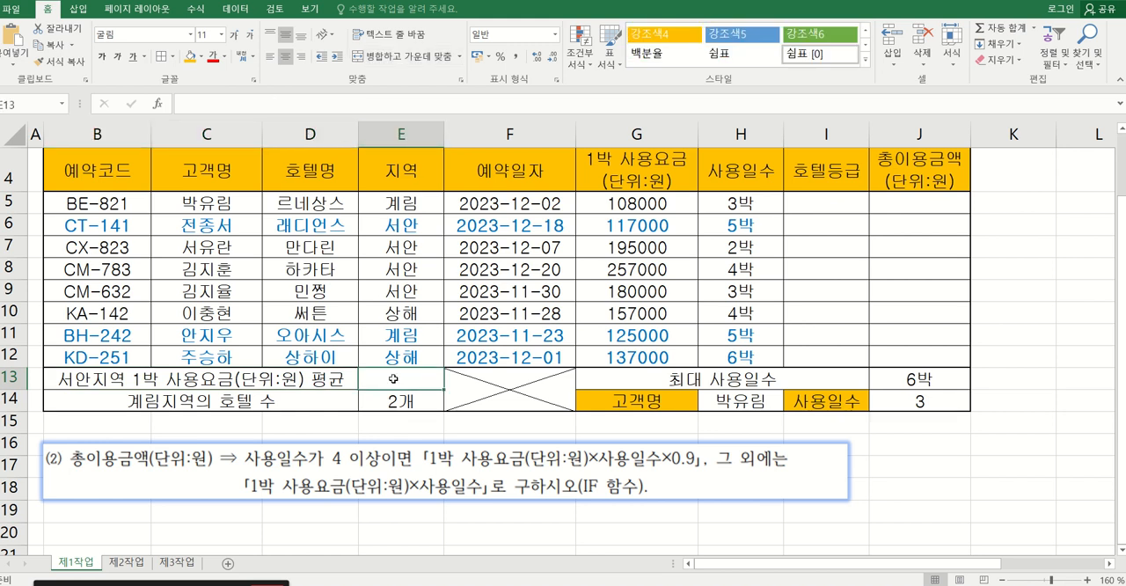
{"action": "type", "text": "=ㅑㄹ"}
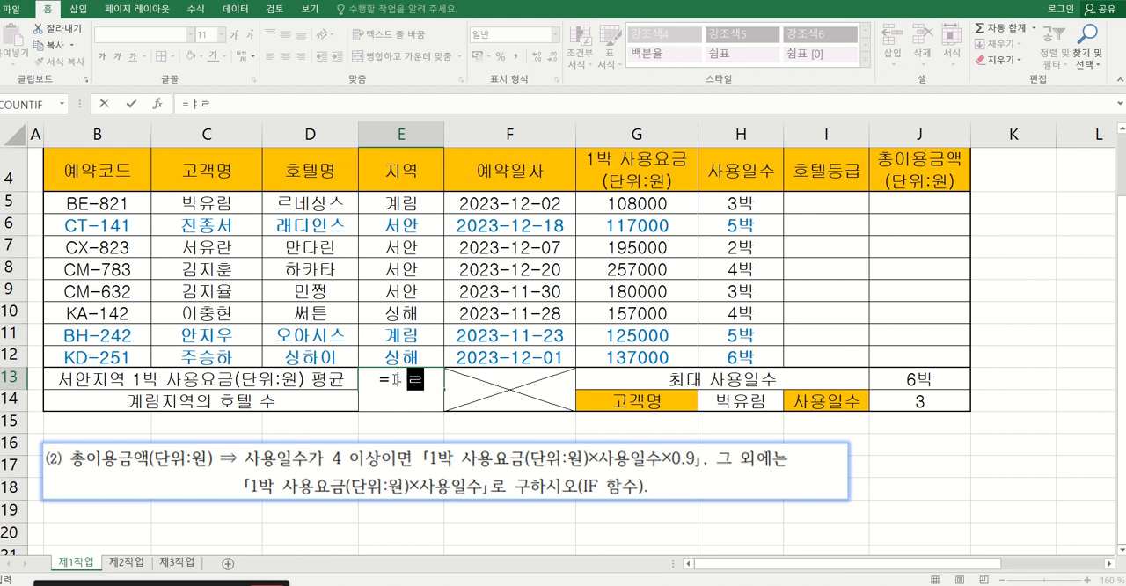
{"action": "key", "text": "BackSpace"}
{"action": "key", "text": "BackSpace"}
{"action": "type", "text": "if"}
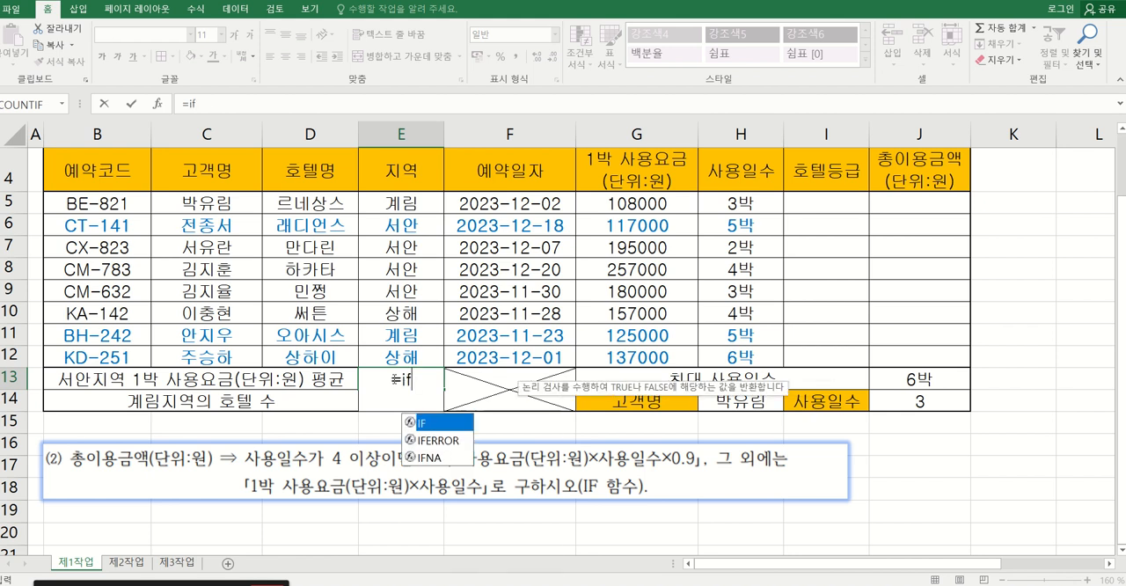
{"action": "double_click", "coordinate": [431, 425]}
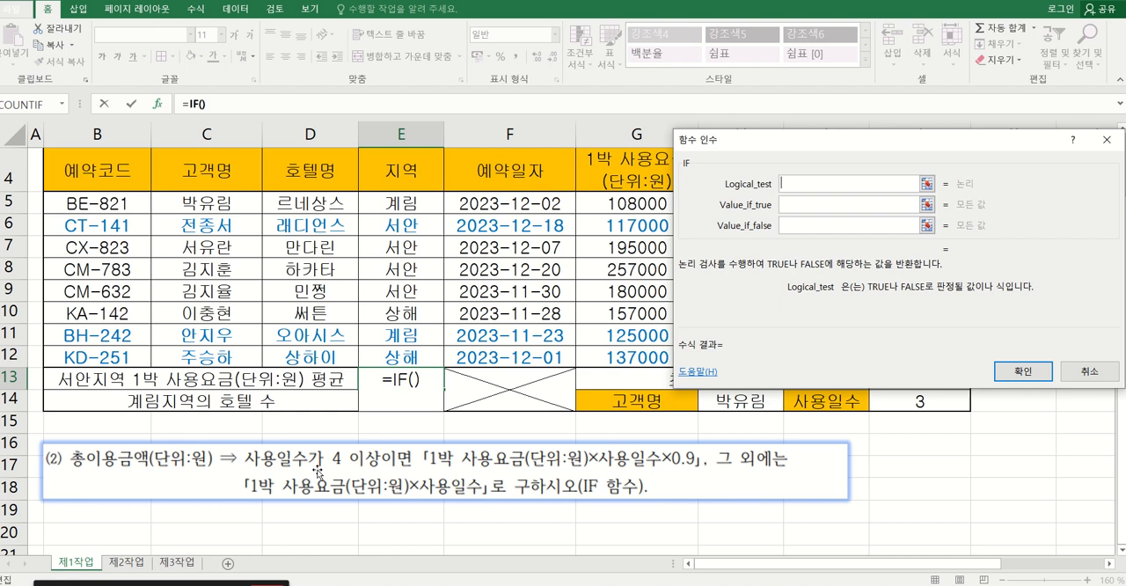
{"action": "left_click_drag", "start_coordinate": [800, 142], "coordinate": [799, 261]}
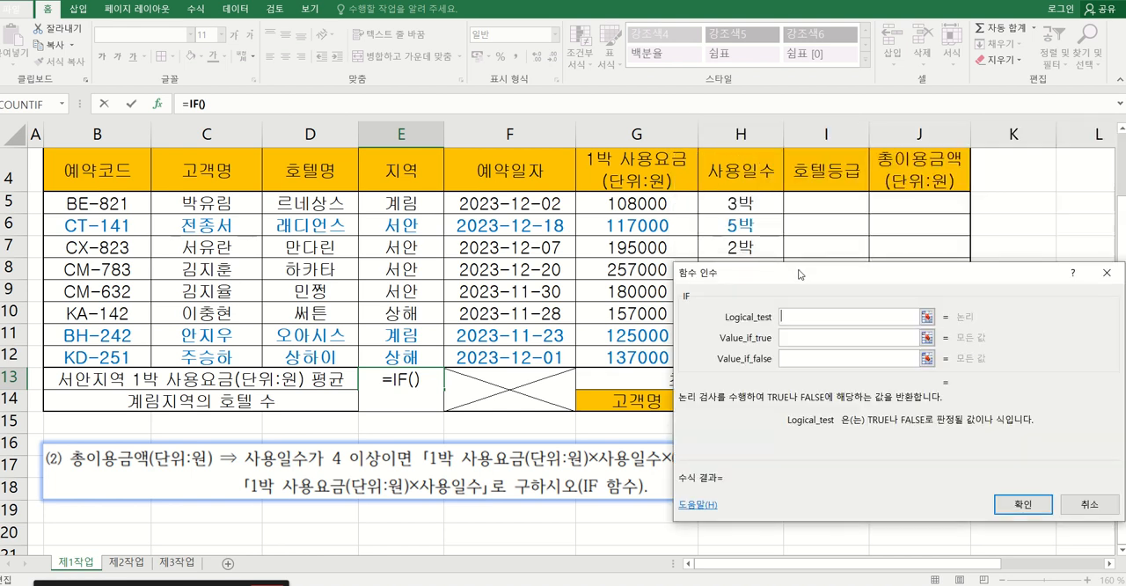
Set the IF condition to H5>=4 and its true value to G5*H5*0.9 in the function arguments.
{"action": "left_click", "coordinate": [741, 202]}
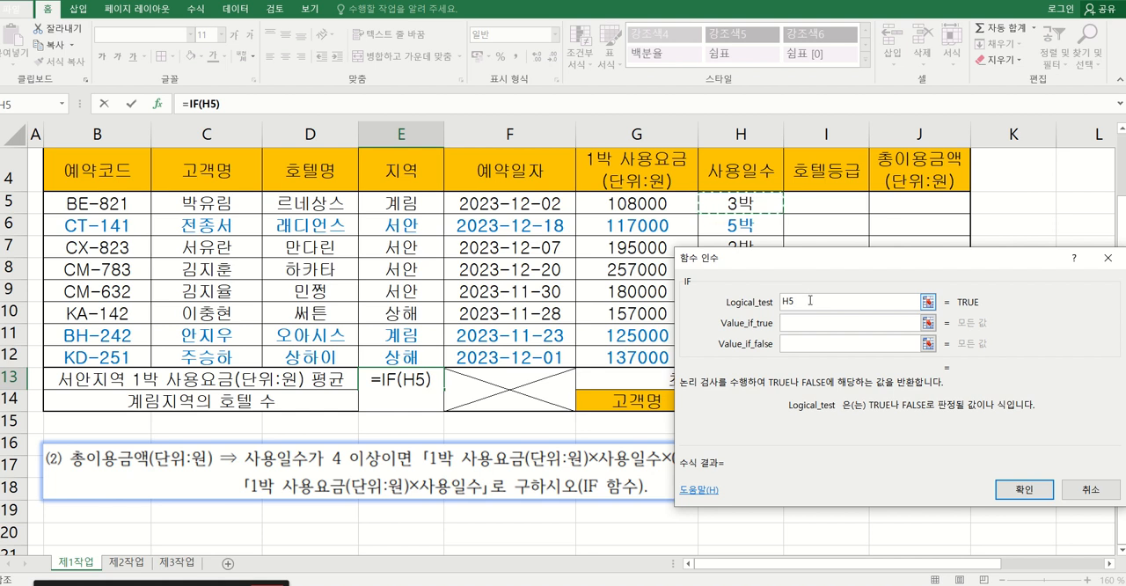
{"action": "type", "text": ">=4"}
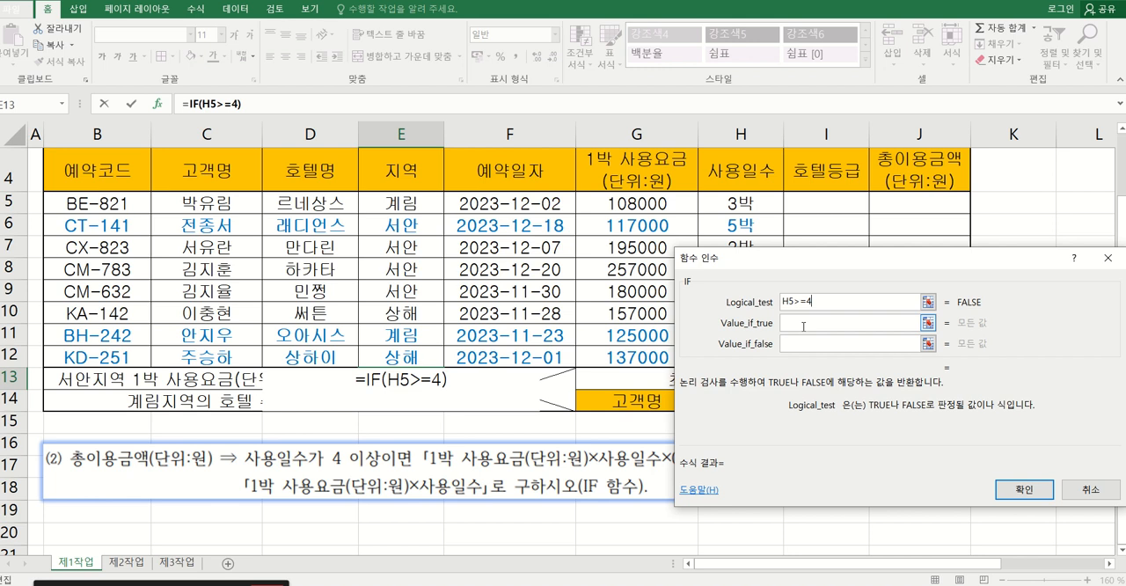
{"action": "left_click", "coordinate": [802, 327]}
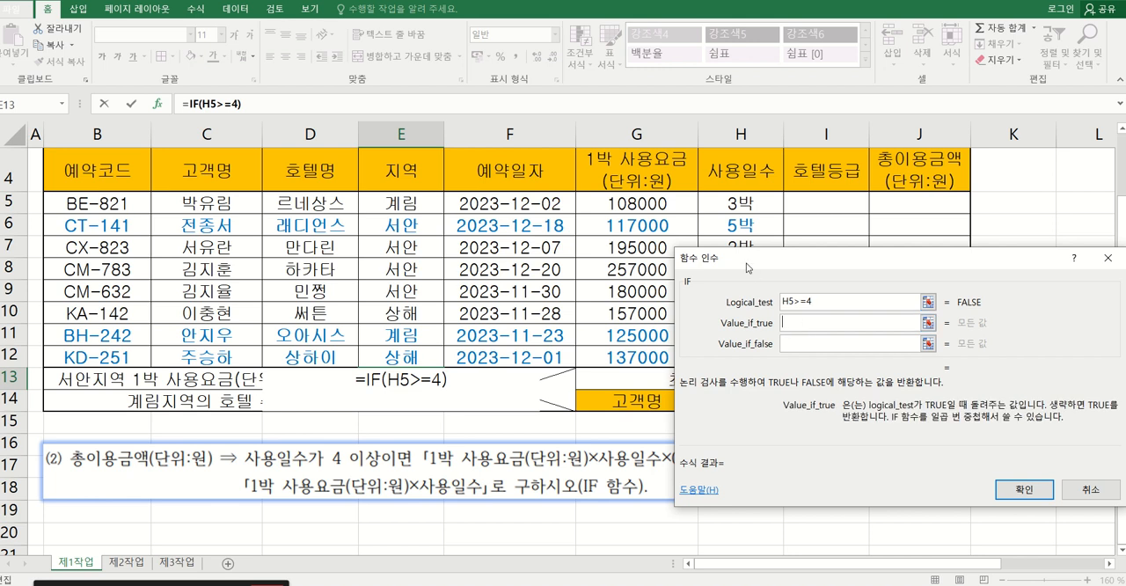
{"action": "left_click_drag", "start_coordinate": [747, 268], "coordinate": [803, 297]}
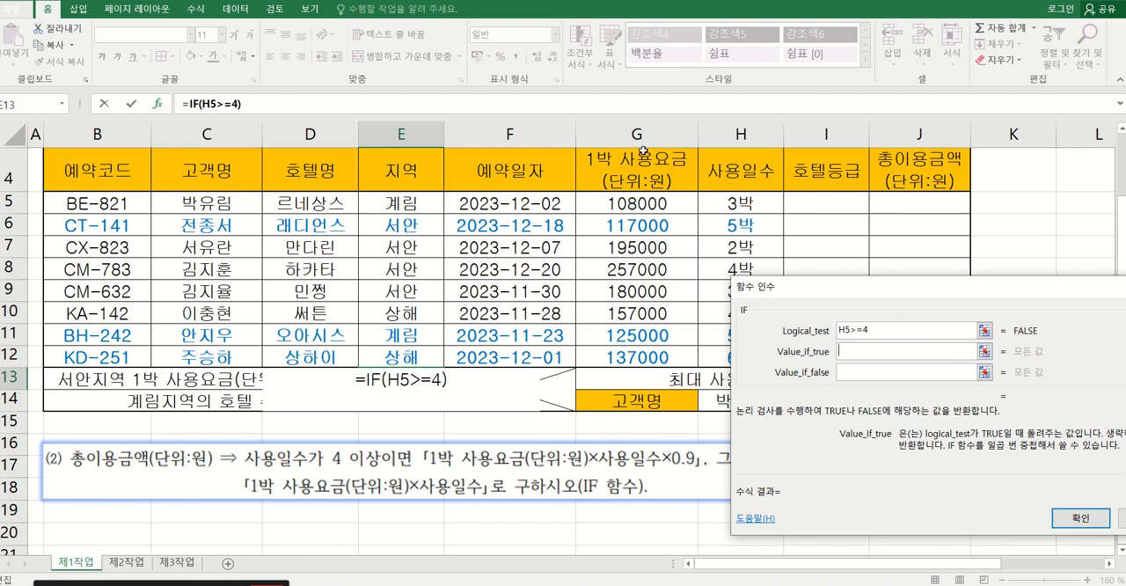
{"action": "left_click", "coordinate": [640, 201]}
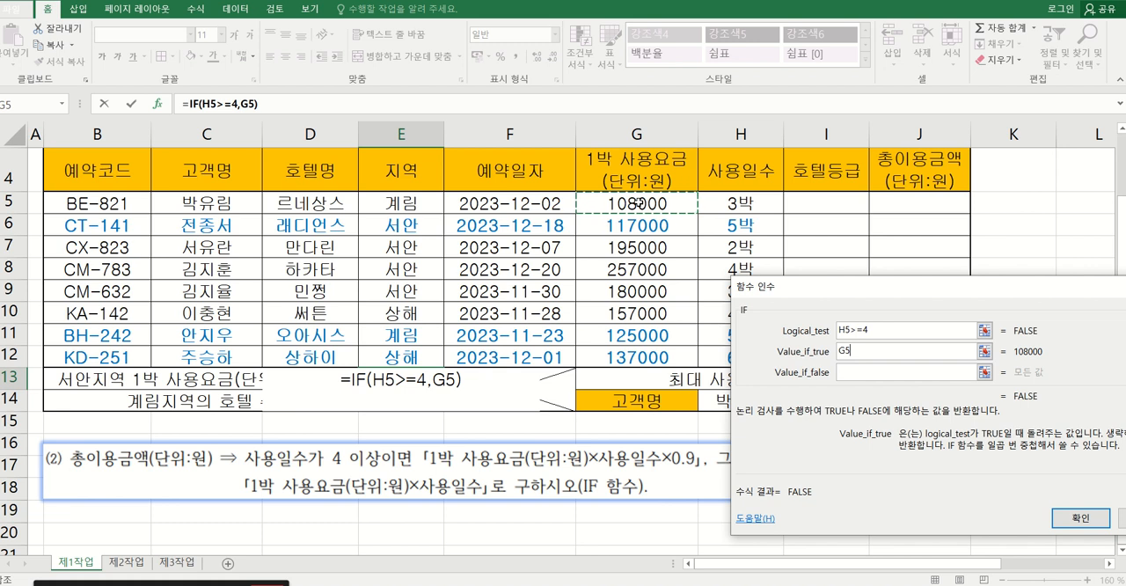
{"action": "type", "text": "*"}
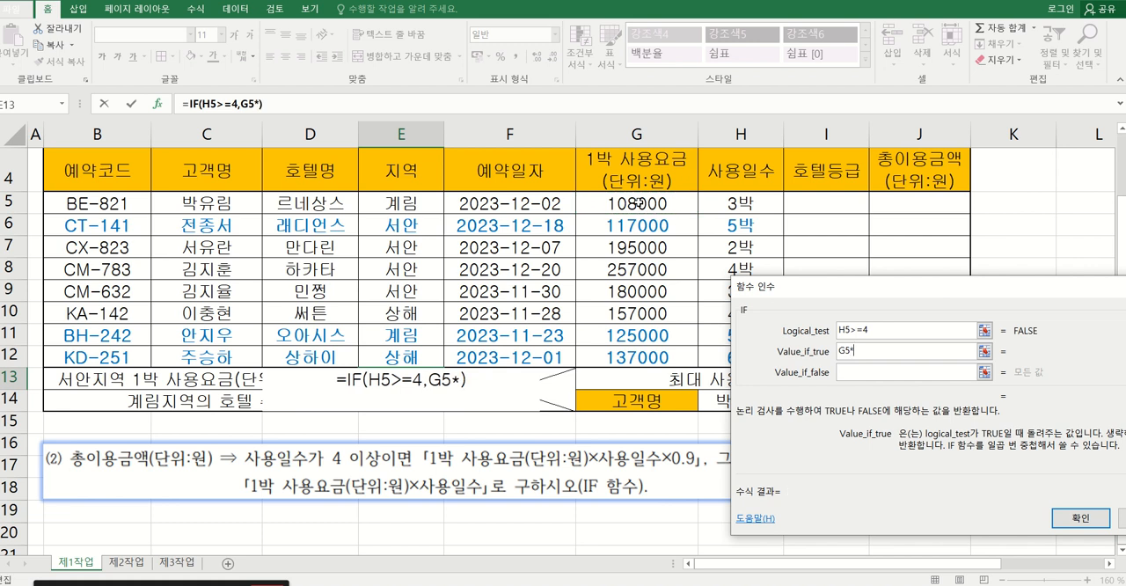
{"action": "left_click", "coordinate": [731, 203]}
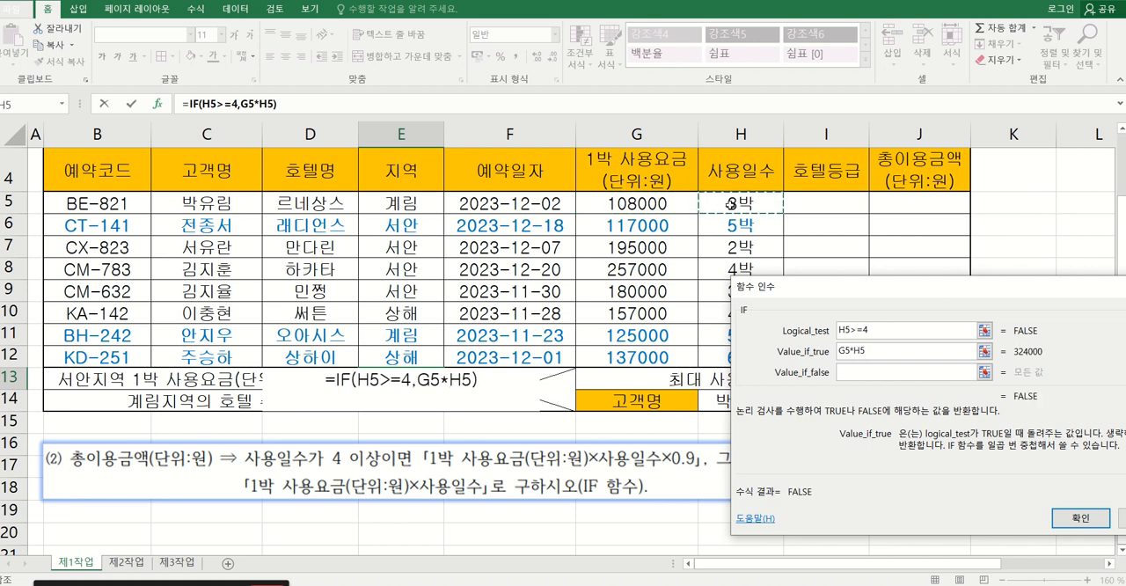
{"action": "type", "text": "*"}
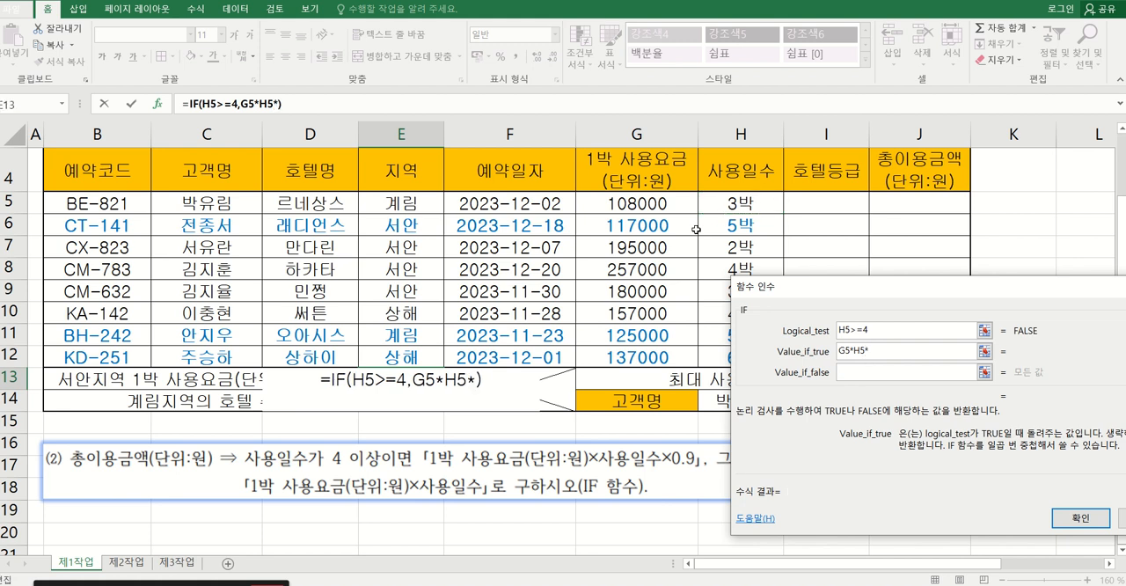
{"action": "type", "text": "0.9"}
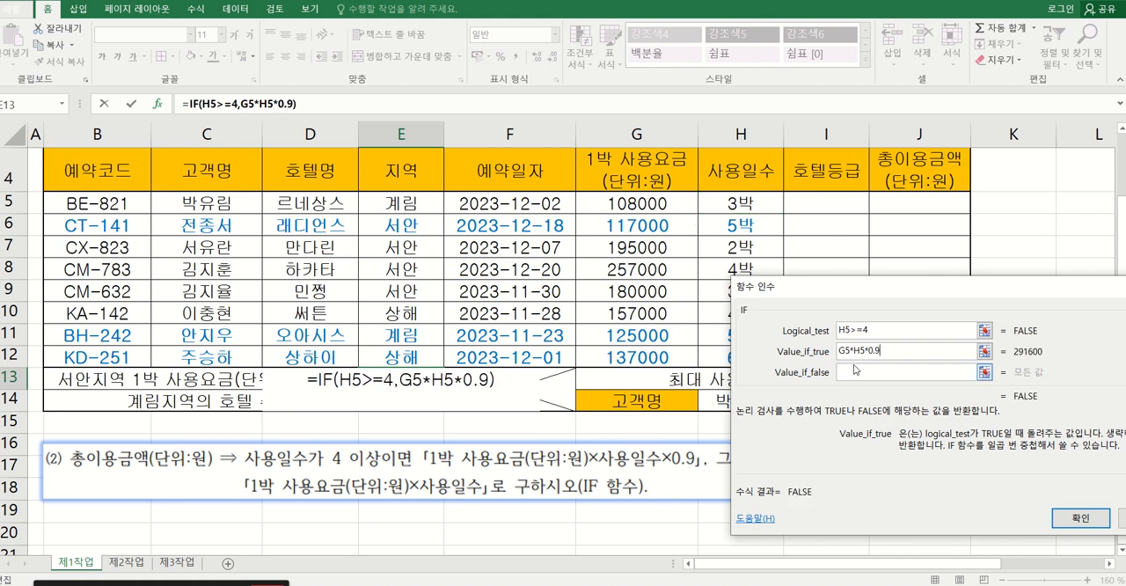
Complete the IF formula in E13 with the false value G5*H5 and slightly widen column E.
{"action": "left_click_drag", "start_coordinate": [798, 290], "coordinate": [762, 169]}
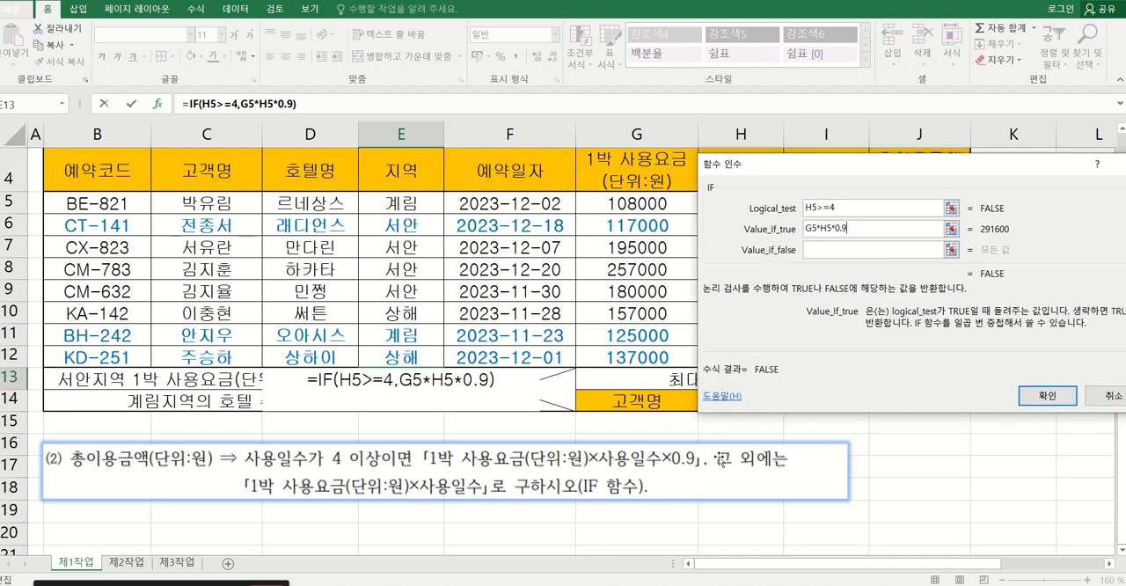
{"action": "left_click", "coordinate": [818, 250]}
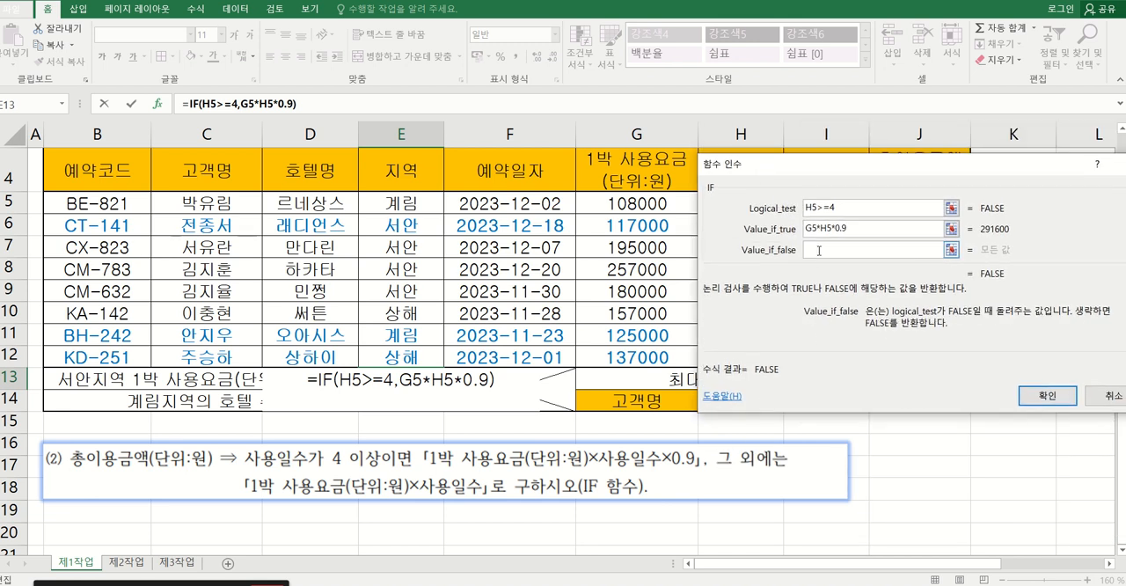
{"action": "left_click", "coordinate": [635, 204]}
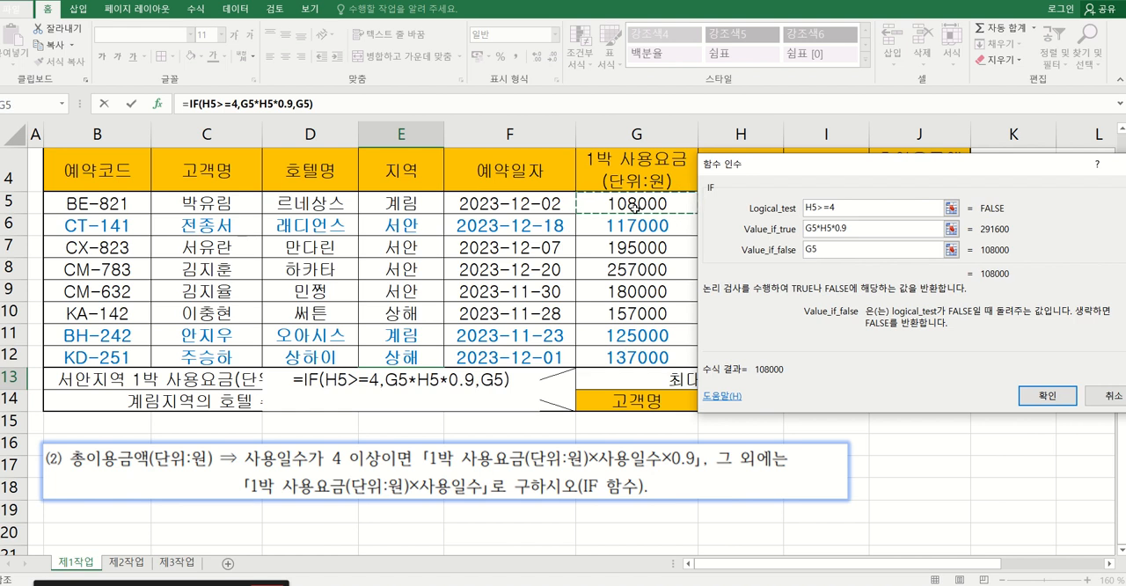
{"action": "type", "text": "*"}
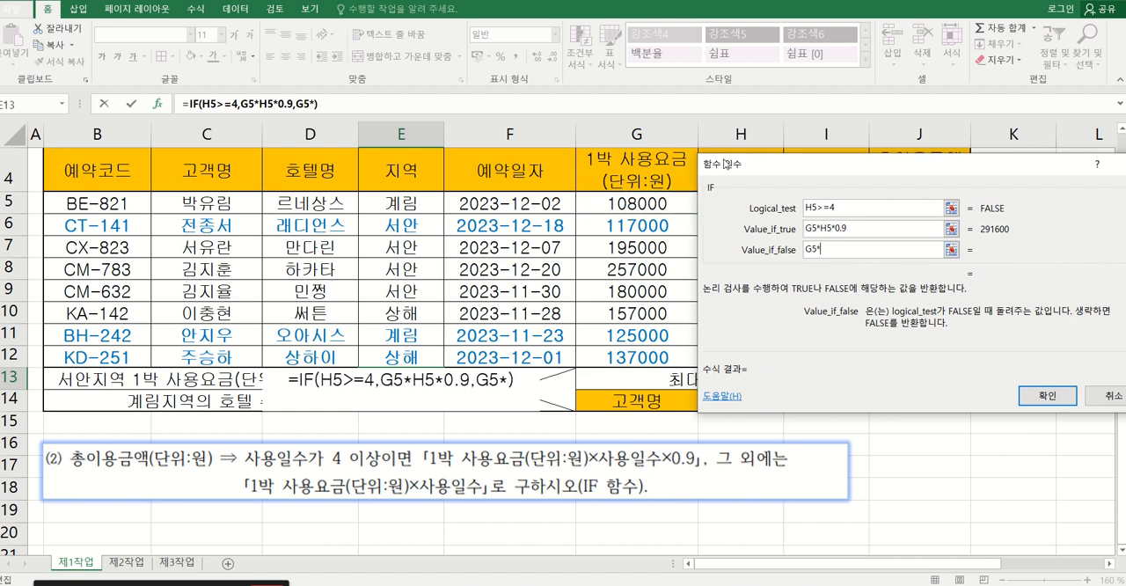
{"action": "left_click_drag", "start_coordinate": [728, 165], "coordinate": [730, 259]}
{"action": "left_click", "coordinate": [730, 206]}
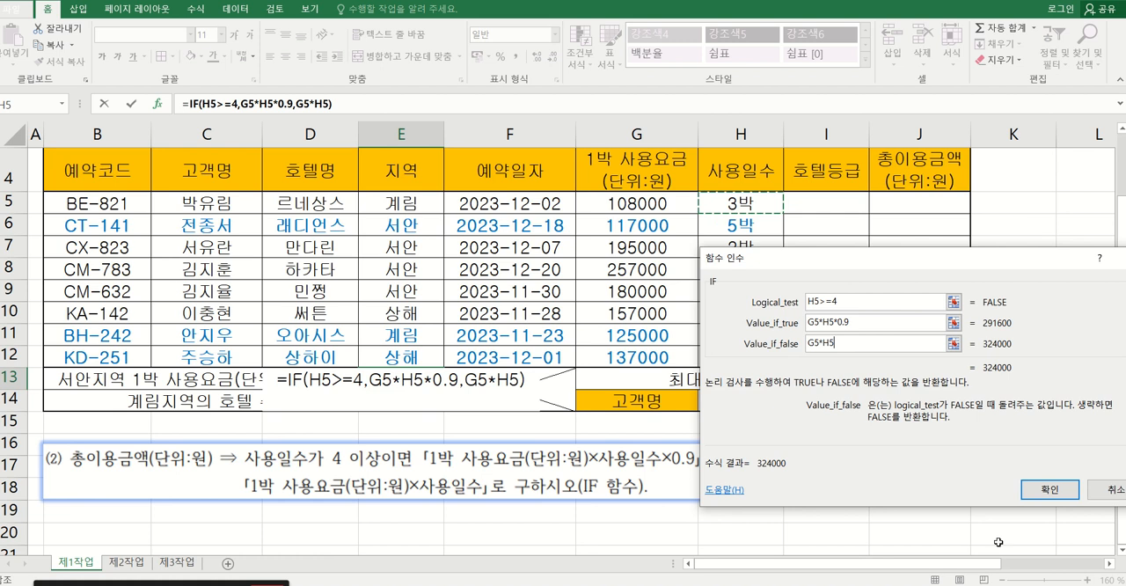
{"action": "left_click", "coordinate": [1040, 498]}
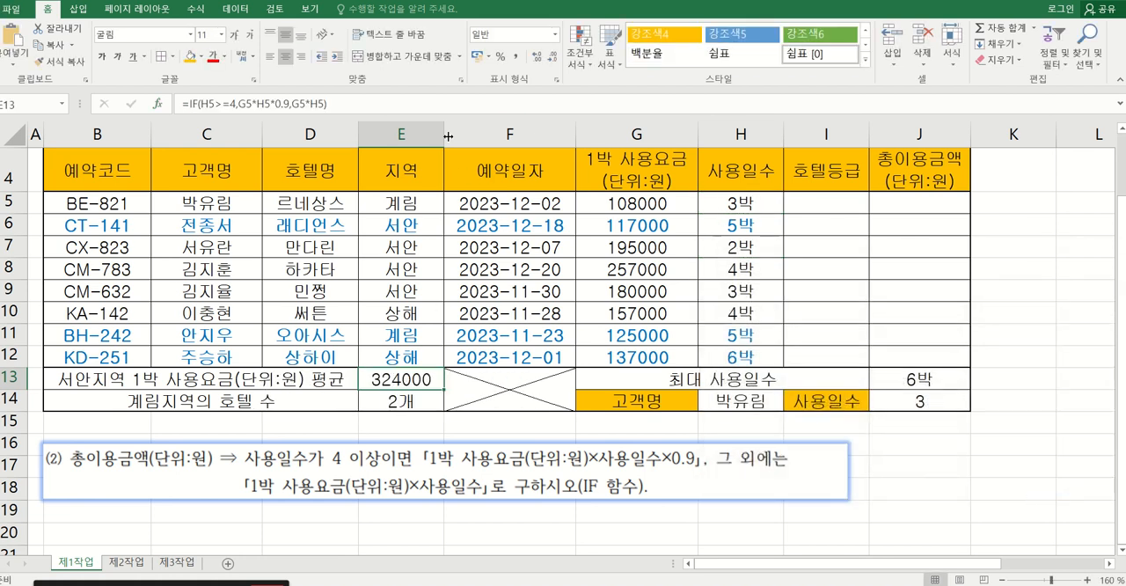
{"action": "left_click_drag", "start_coordinate": [453, 136], "coordinate": [455, 136]}
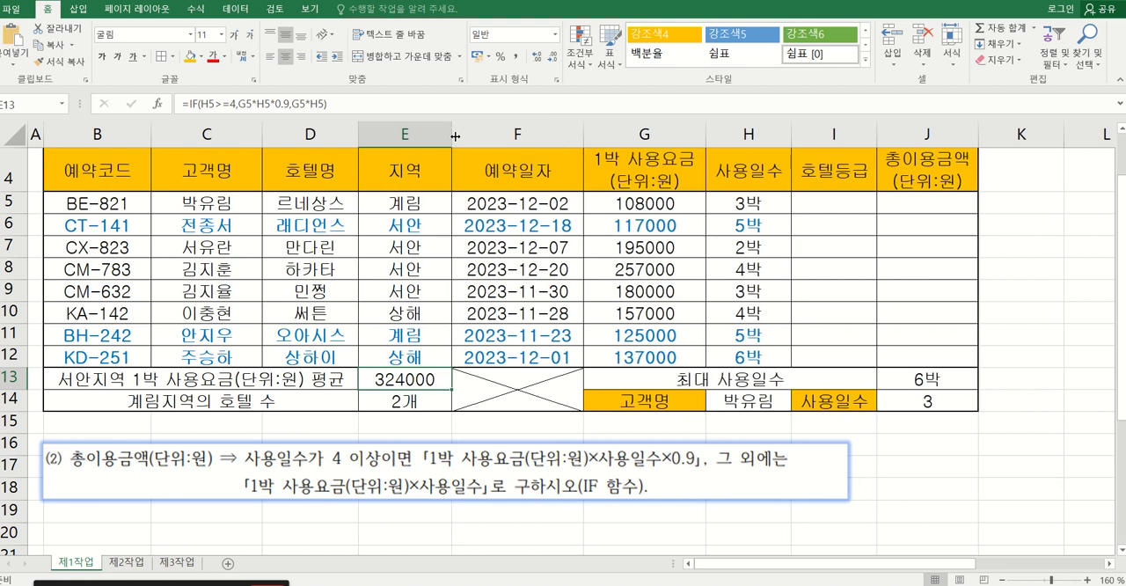
Switch to the exam PDF in the browser, highlight the alignment rule for number and accounting formats in the conditions, and return to the workbook.
{"action": "scroll", "coordinate": [515, 356], "scroll_direction": "up", "scroll_amount": 1}
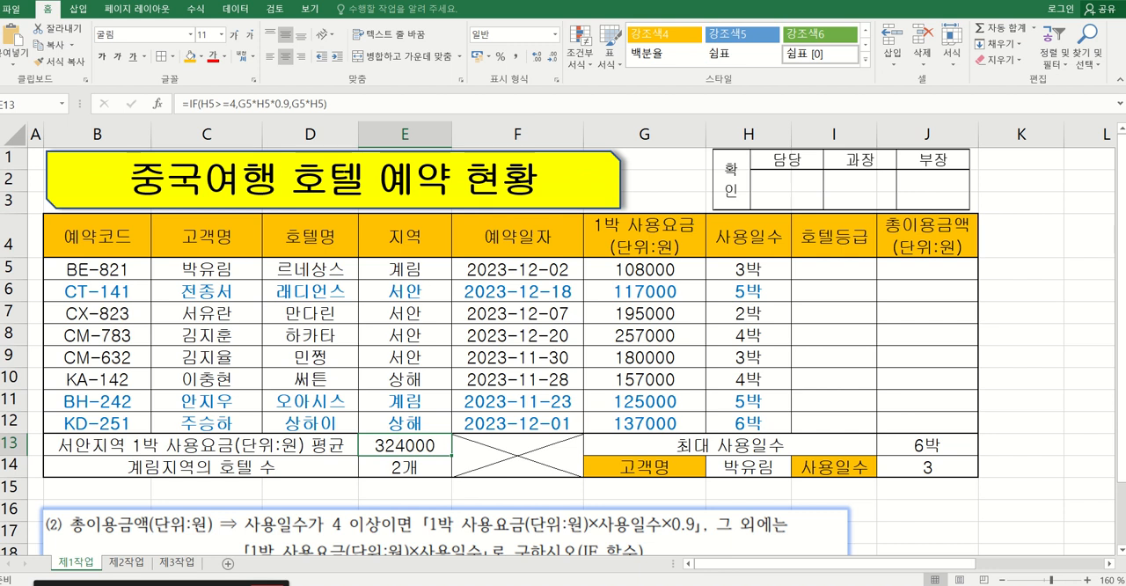
{"action": "left_click", "coordinate": [498, 584]}
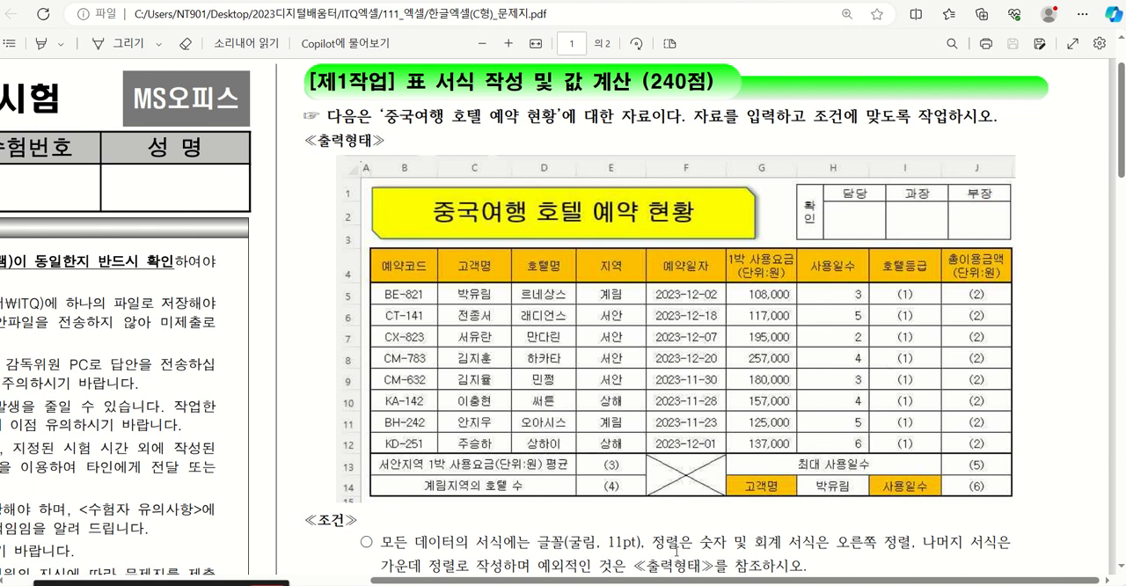
{"action": "left_click_drag", "start_coordinate": [652, 546], "coordinate": [912, 544]}
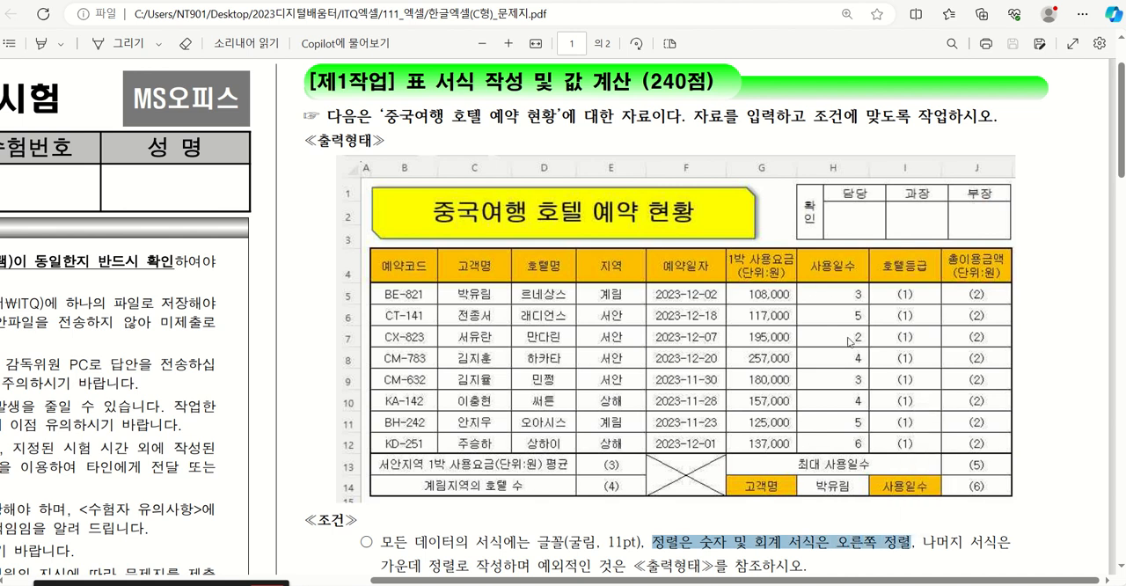
{"action": "key", "text": "alt+Tab"}
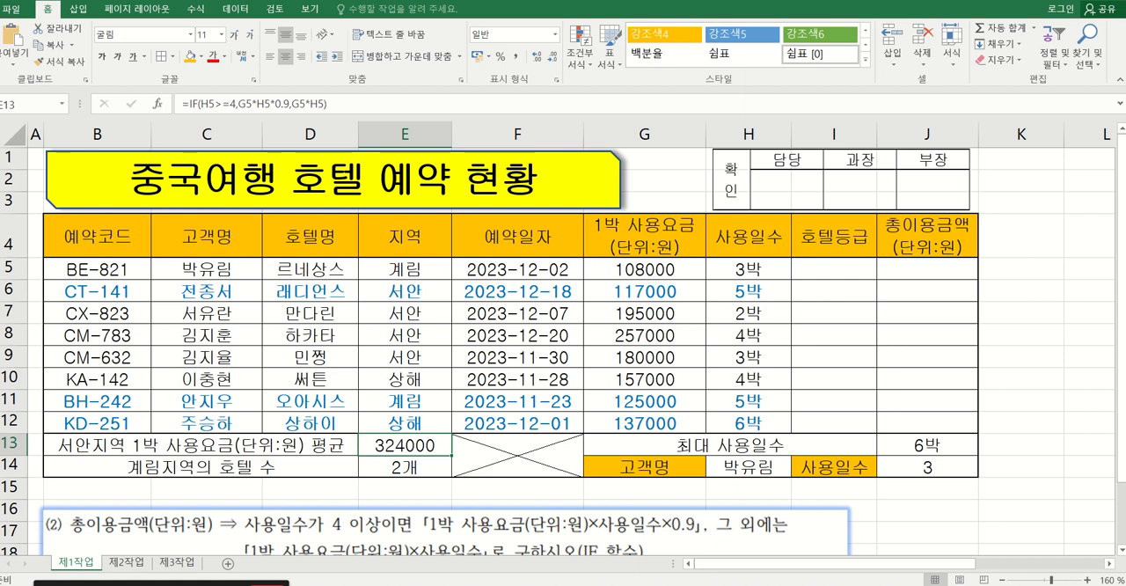
Apply the comma style to the 1박 사용요금(단위:원) values in G5:G12.
{"action": "left_click", "coordinate": [605, 335]}
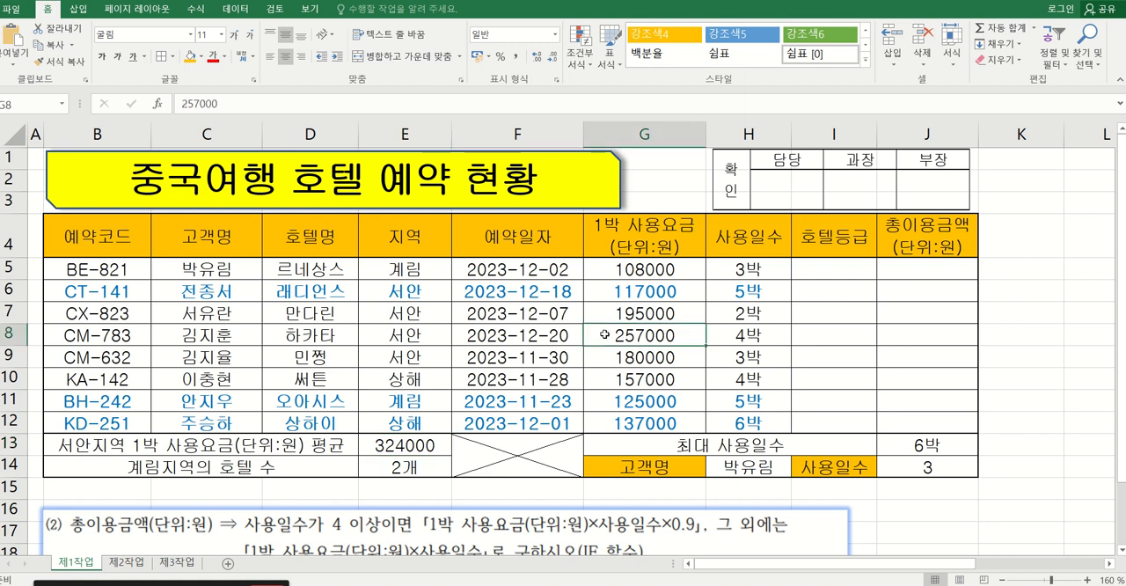
{"action": "left_click", "coordinate": [615, 268]}
{"action": "left_click_drag", "start_coordinate": [604, 268], "coordinate": [643, 420]}
{"action": "left_click_drag", "start_coordinate": [611, 269], "coordinate": [615, 423]}
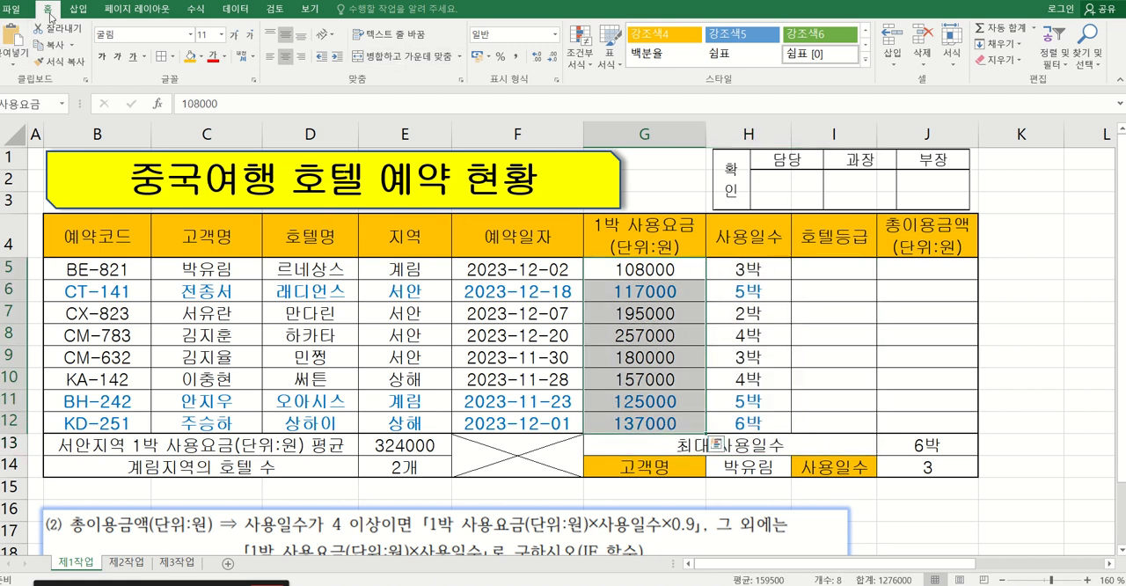
{"action": "left_click", "coordinate": [517, 60]}
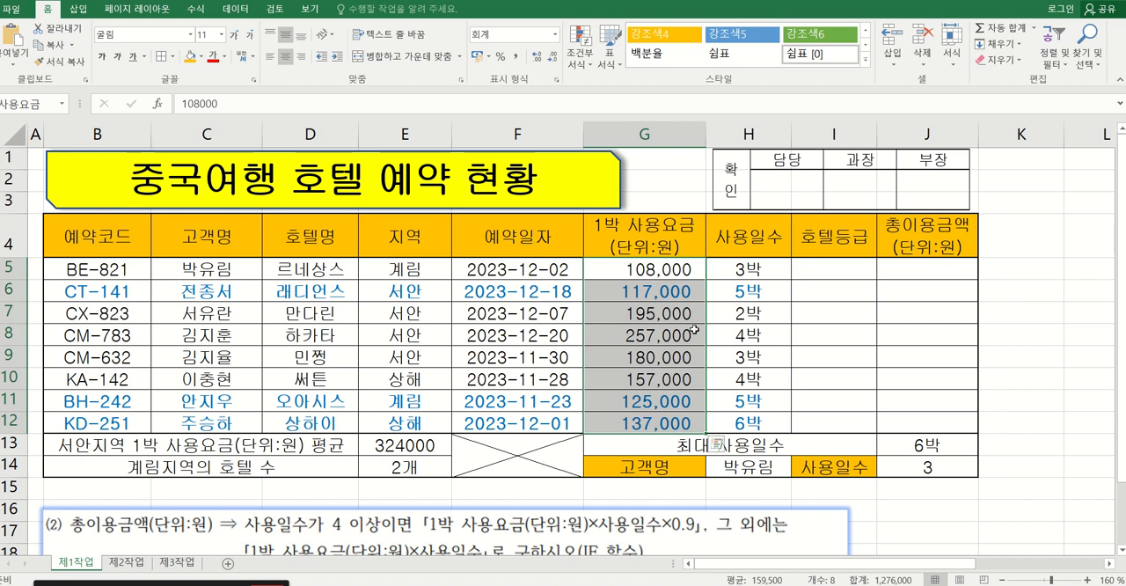
Right-align the 사용일수 values in H5:H12.
{"action": "left_click", "coordinate": [734, 272]}
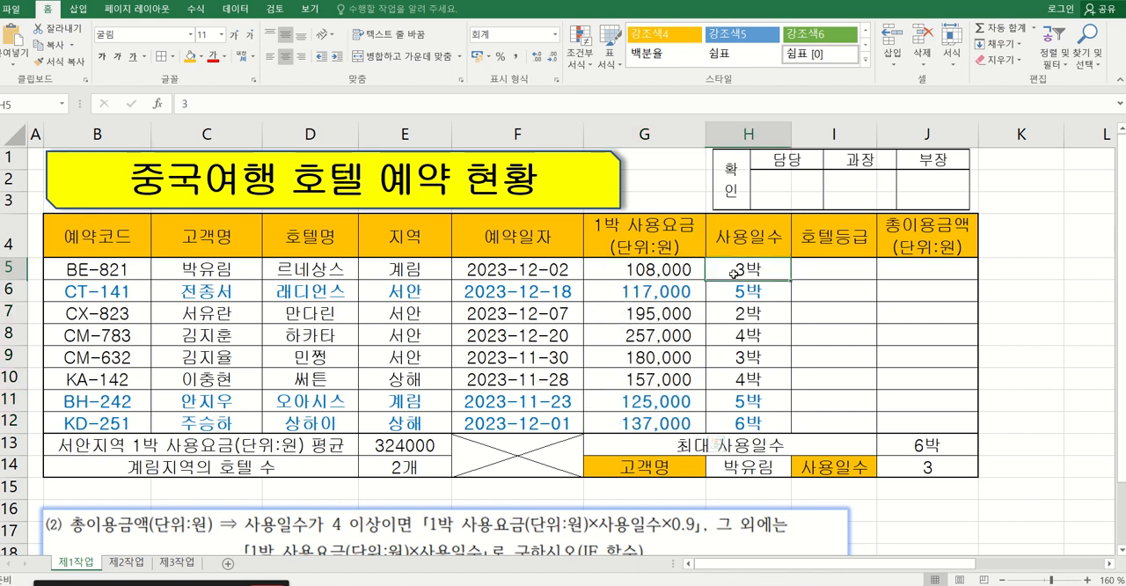
{"action": "left_click_drag", "start_coordinate": [734, 272], "coordinate": [738, 423]}
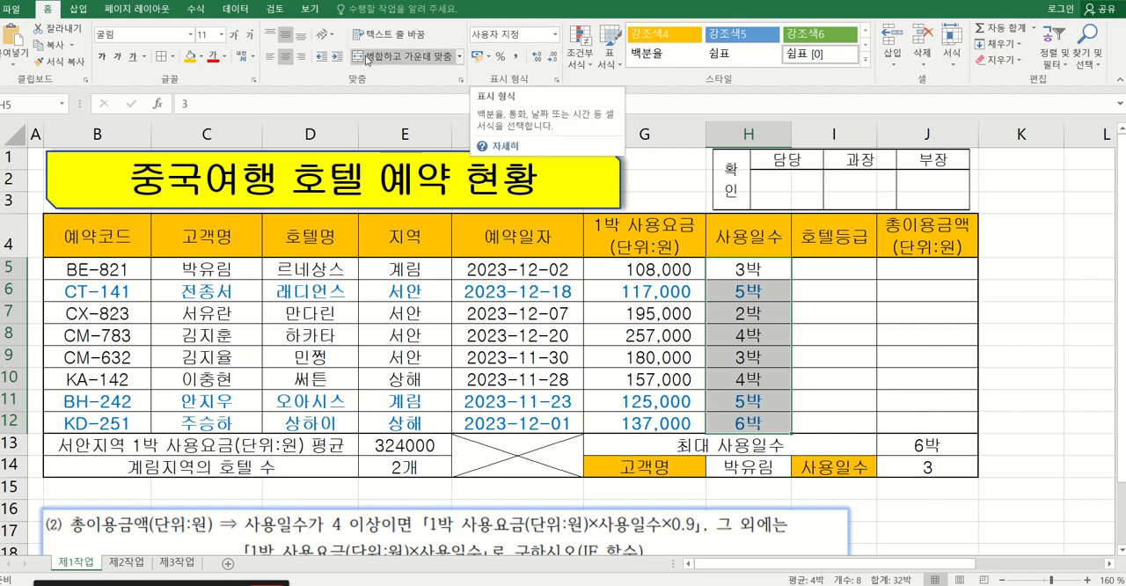
{"action": "left_click", "coordinate": [306, 64]}
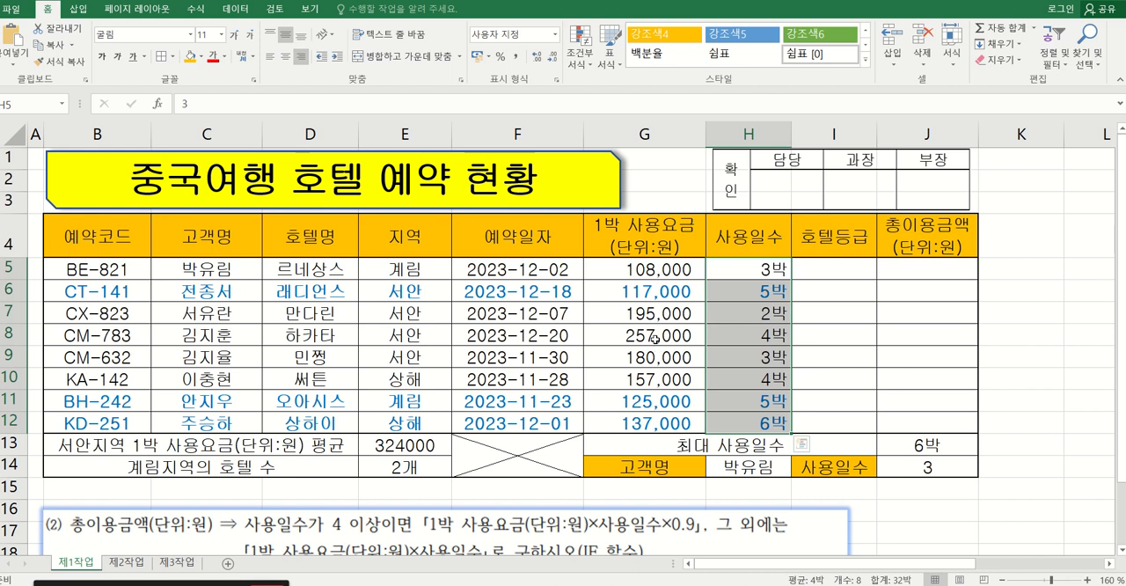
Select cell E13, which holds the IF formula.
{"action": "left_click", "coordinate": [654, 338]}
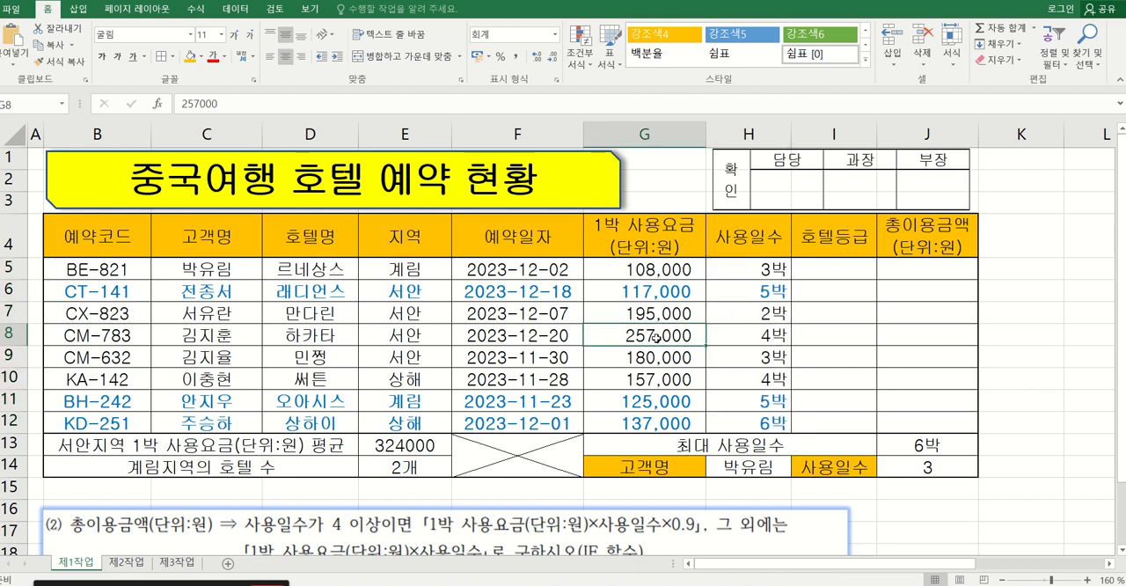
{"action": "left_click", "coordinate": [420, 446]}
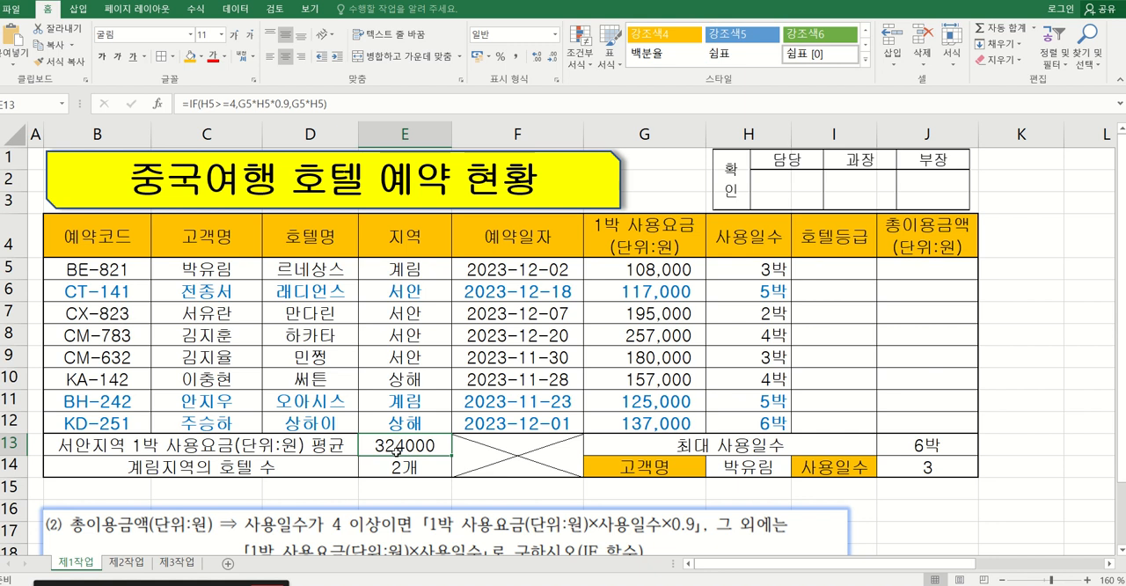